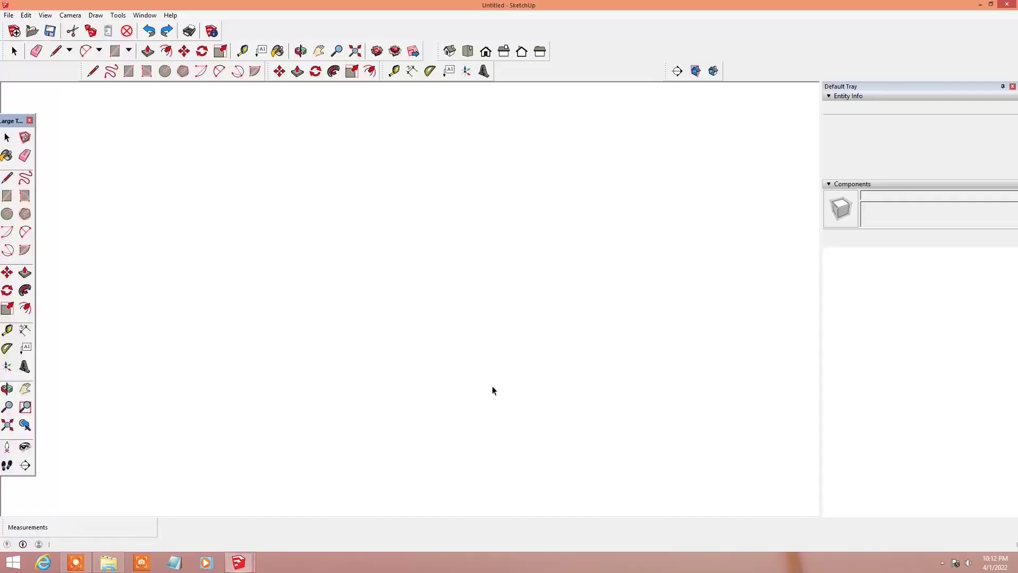
# Step: Pull a grid of dashed Tape Measure guides across the 10 m × 10 m slab
pyautogui.press('t')
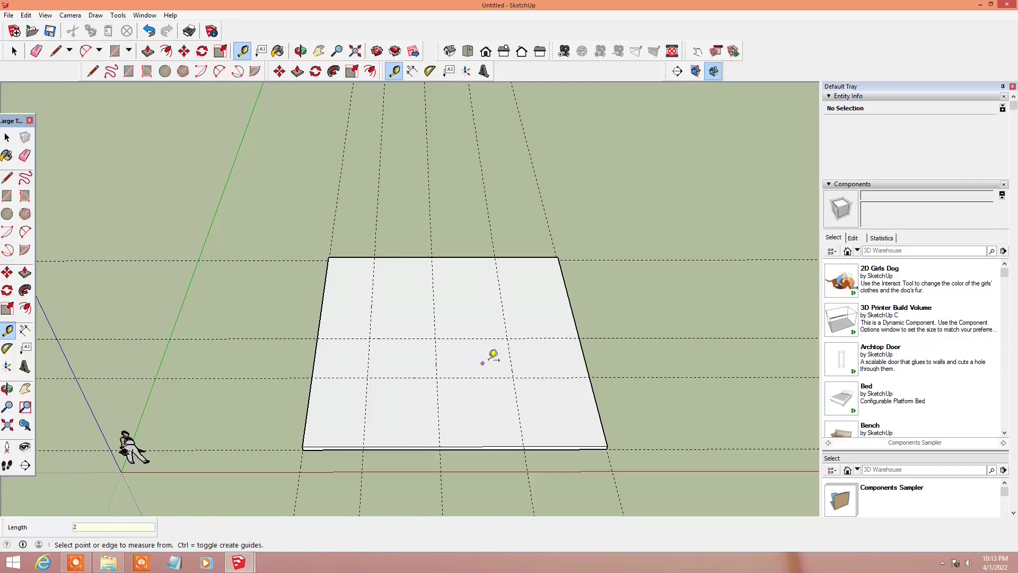
# Step: Draw two rectangles along the guides to form the notched footprint
pyautogui.press('r')
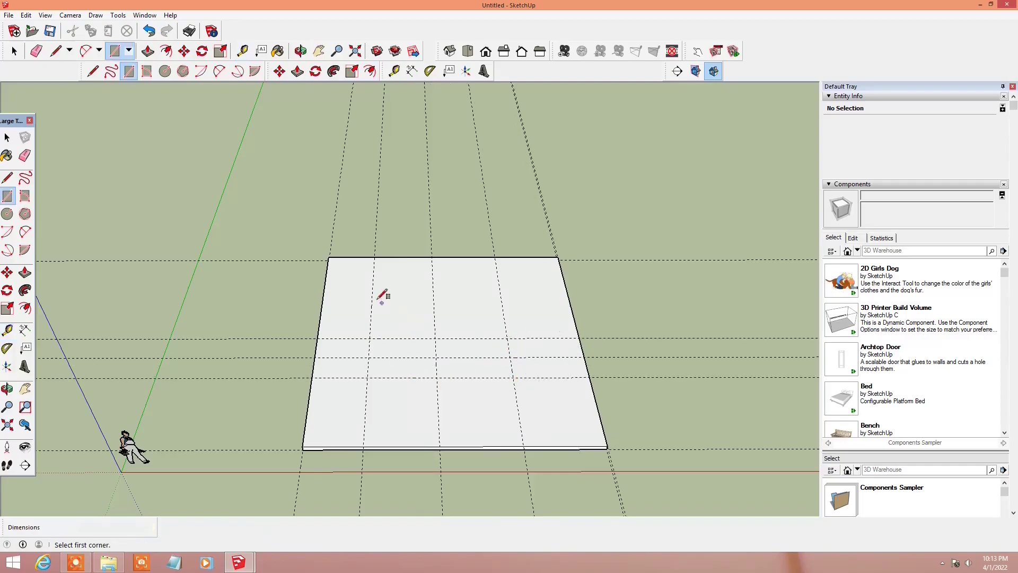
pyautogui.click(578, 338)
pyautogui.click(509, 377)
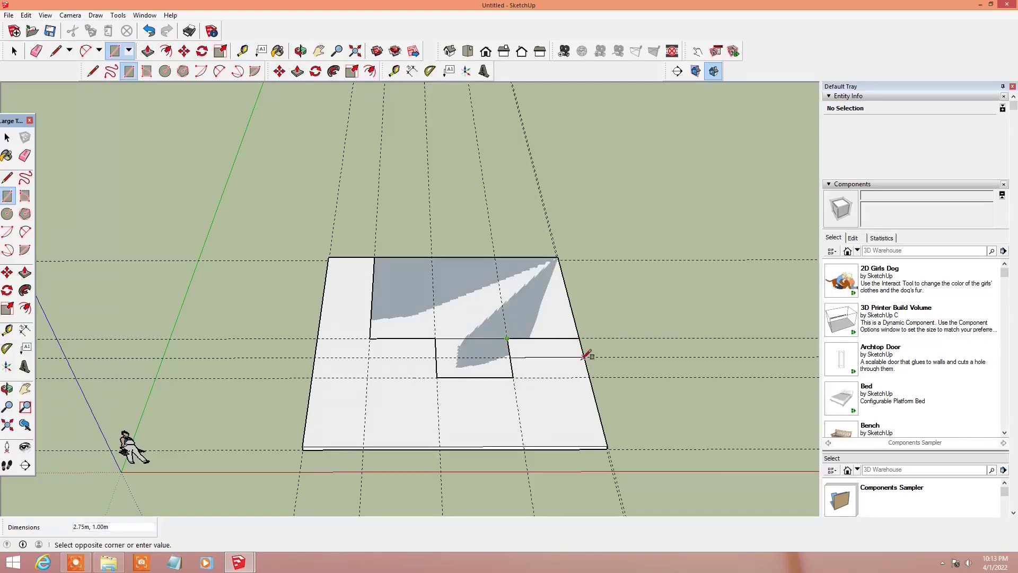
pyautogui.scroll(-1, 429, 333)
pyautogui.scroll(1, 429, 333)
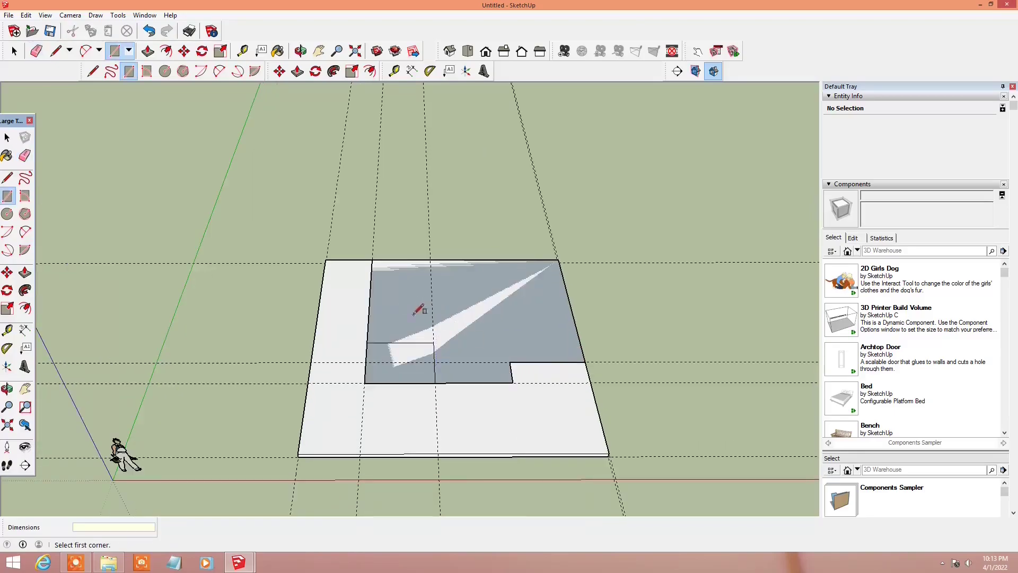
# Step: Select the new footprint face and orbit around the slab
pyautogui.press('space')
pyautogui.click(416, 313)
pyautogui.scroll(-3, 901, 462)
pyautogui.scroll(-3, 974, 299)
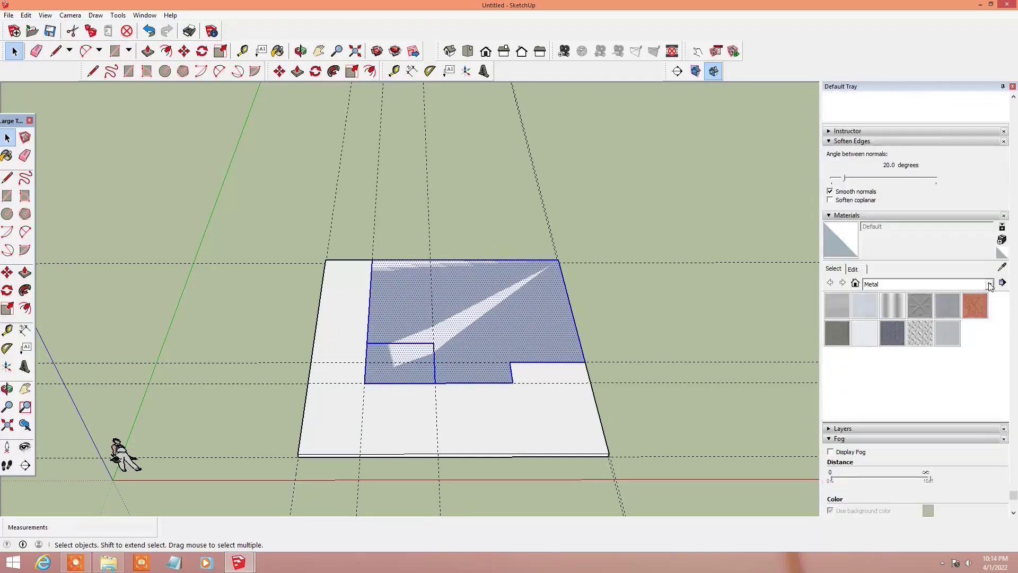
pyautogui.moveTo(562, 329)
pyautogui.mouseDown(button='middle')
pyautogui.moveTo(525, 348)
pyautogui.moveTo(509, 297)
pyautogui.mouseUp(button='middle')
# Step: Offset the footprint outline inward to give the outer walls thickness
pyautogui.press('space')
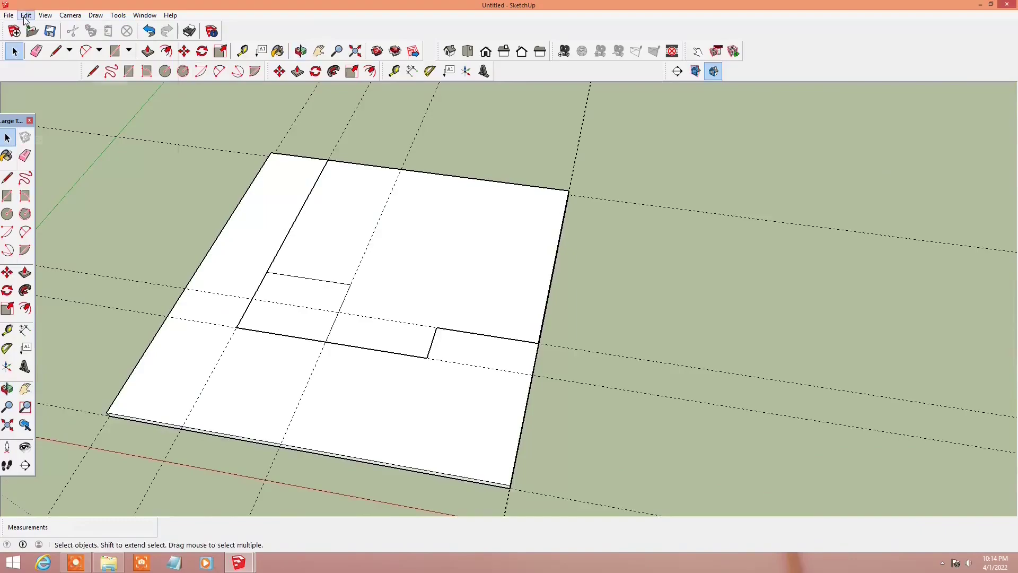
pyautogui.scroll(3, 318, 239)
pyautogui.press('f')
pyautogui.click(269, 233)
# Step: Add a 0.15 m guide off a wall edge and draw a thin interior wall rectangle
pyautogui.press('Return')
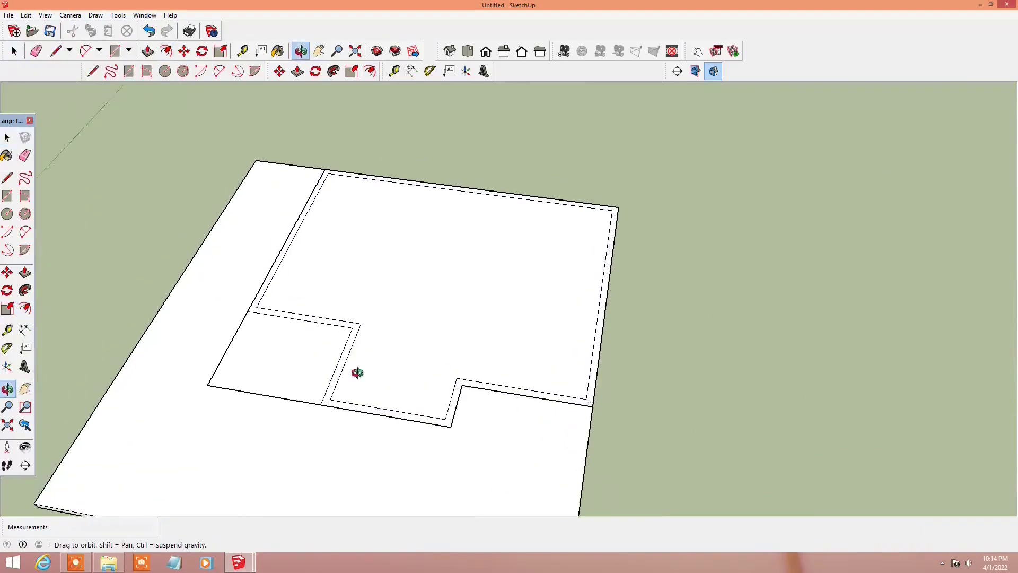
pyautogui.moveTo(357, 371); pyautogui.dragTo(329, 344, button='middle')
pyautogui.press('t')
pyautogui.click(322, 351)
pyautogui.write('.15')
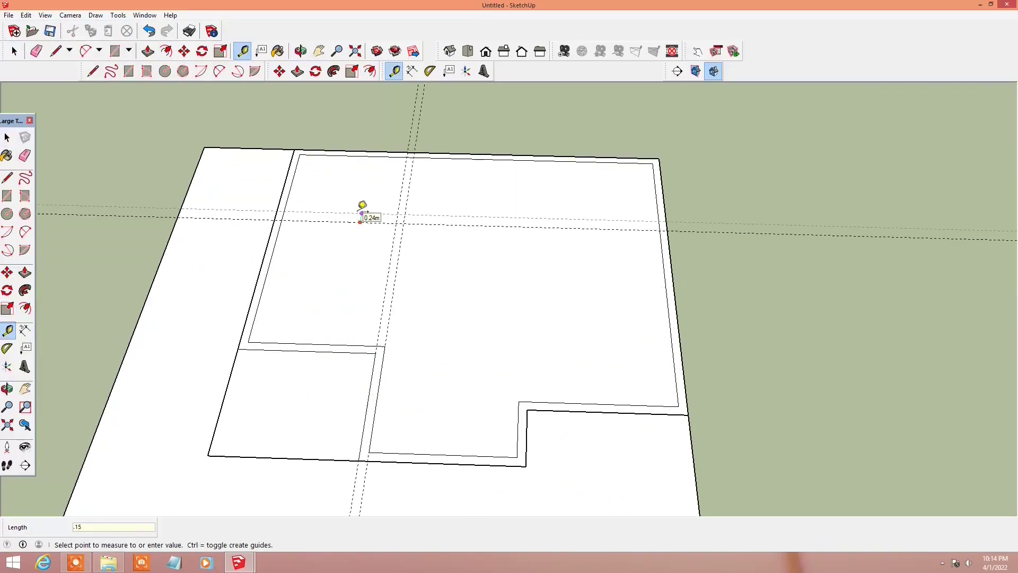
pyautogui.press('Return')
pyautogui.keyDown('shift'); pyautogui.moveTo(362, 212); pyautogui.dragTo(395, 300, button='middle'); pyautogui.keyUp('shift')
pyautogui.click(398, 260)
# Step: Erase stray edges and add more guides for another interior wall rectangle
pyautogui.press('space')
pyautogui.scroll(3, 352, 246)
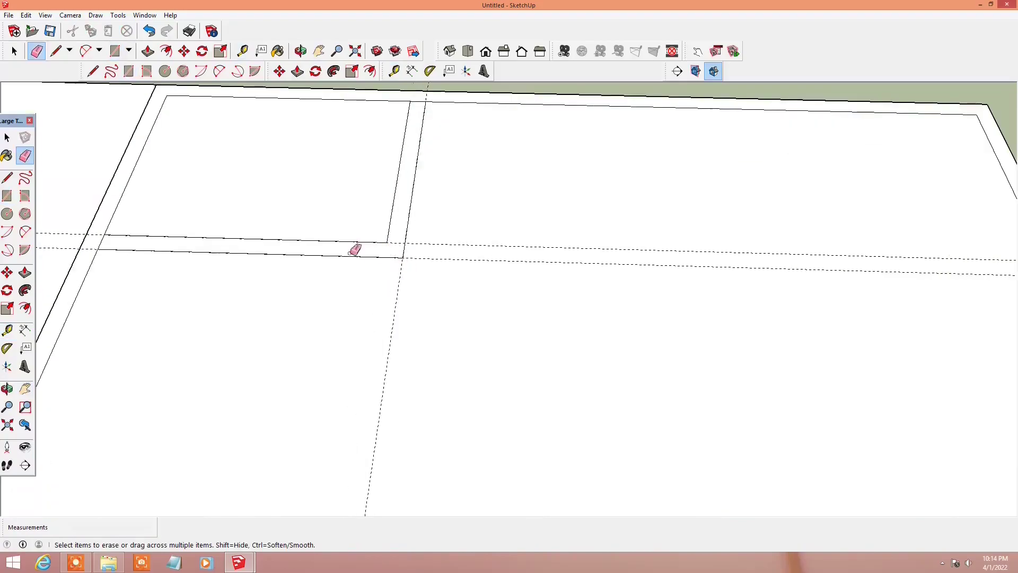
pyautogui.scroll(-4, 248, 256)
pyautogui.press('t')
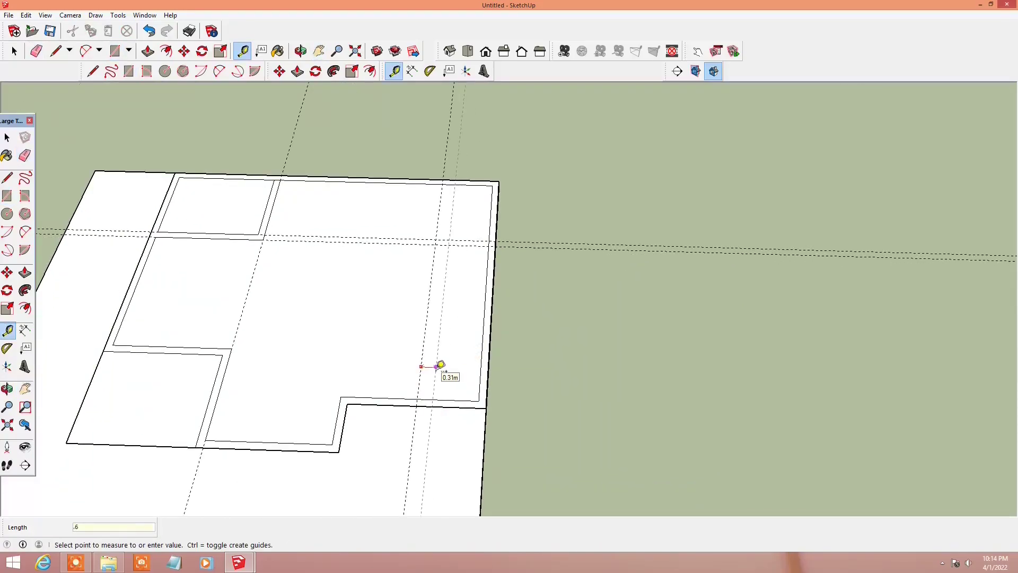
pyautogui.press('Escape')
pyautogui.press('e')
pyautogui.keyDown('shift'); pyautogui.moveTo(448, 368); pyautogui.dragTo(393, 389, button='middle'); pyautogui.keyUp('shift')
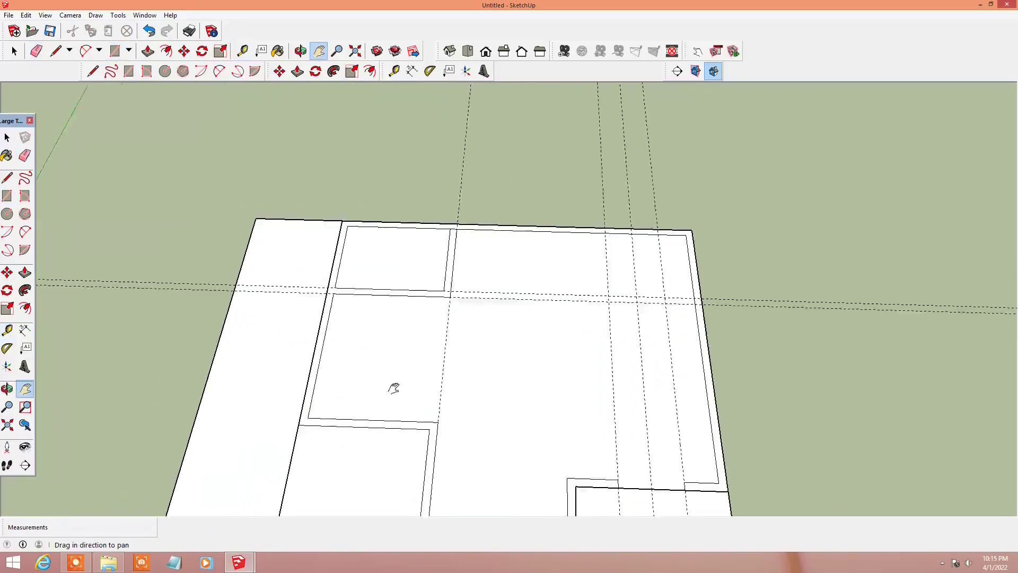
pyautogui.scroll(2, 393, 389)
pyautogui.press('t')
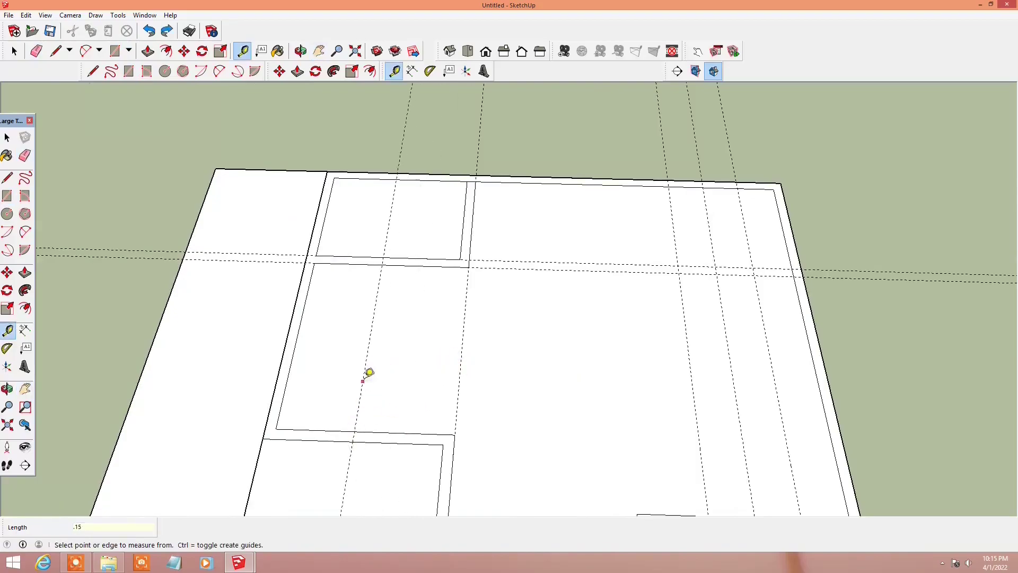
pyautogui.press('r')
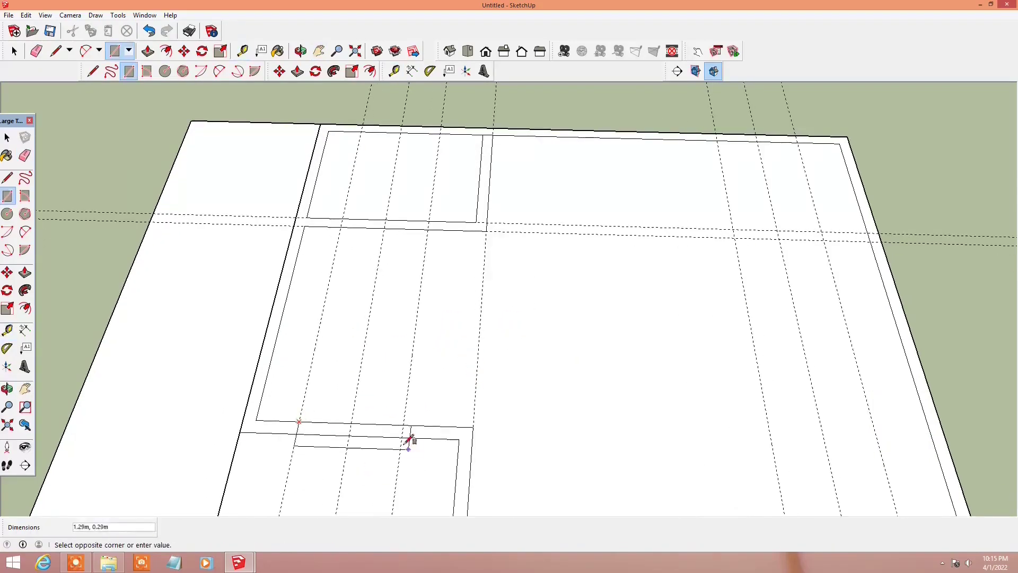
# Step: Remove all guide lines from the model with Edit > Delete Guides
pyautogui.press('e')
pyautogui.scroll(-5, 398, 423)
pyautogui.press('h')
pyautogui.click(26, 16)
pyautogui.click(54, 112)
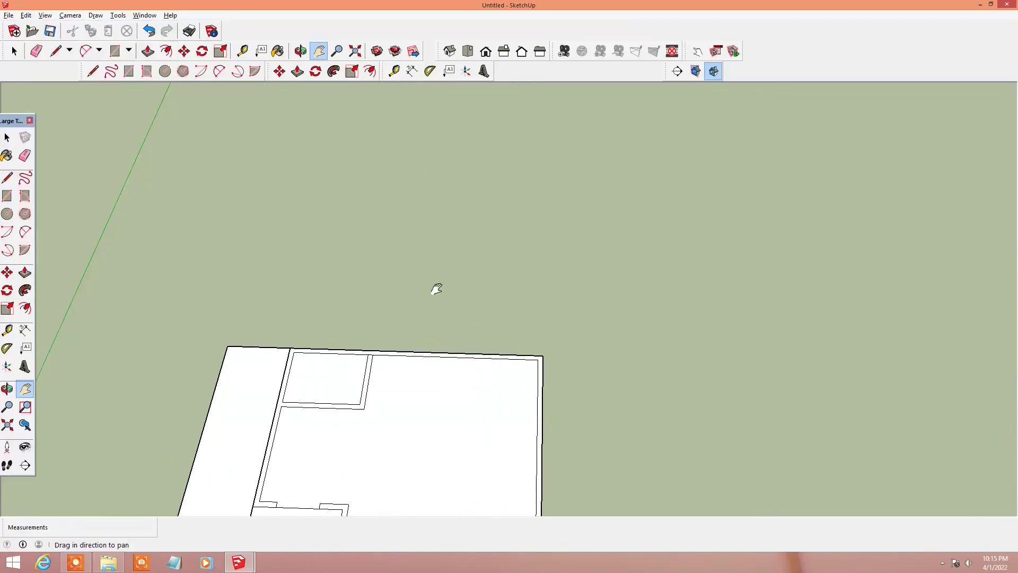
# Step: Add a guide inward from the right wall and draw the corner room rectangle
pyautogui.moveTo(531, 405); pyautogui.dragTo(465, 392)
pyautogui.press('t')
pyautogui.click(540, 404)
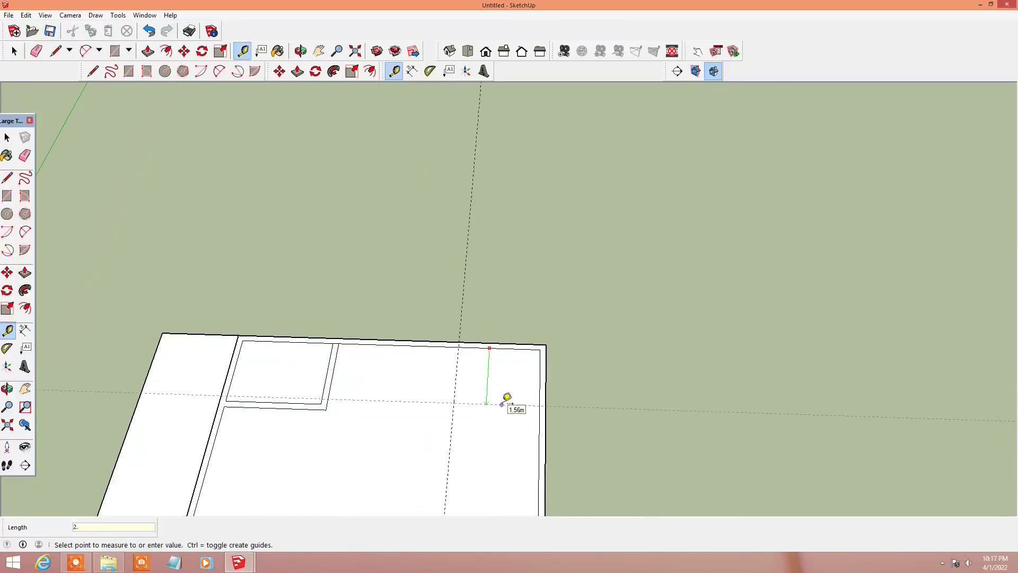
pyautogui.press('r')
pyautogui.click(458, 347)
pyautogui.click(26, 309)
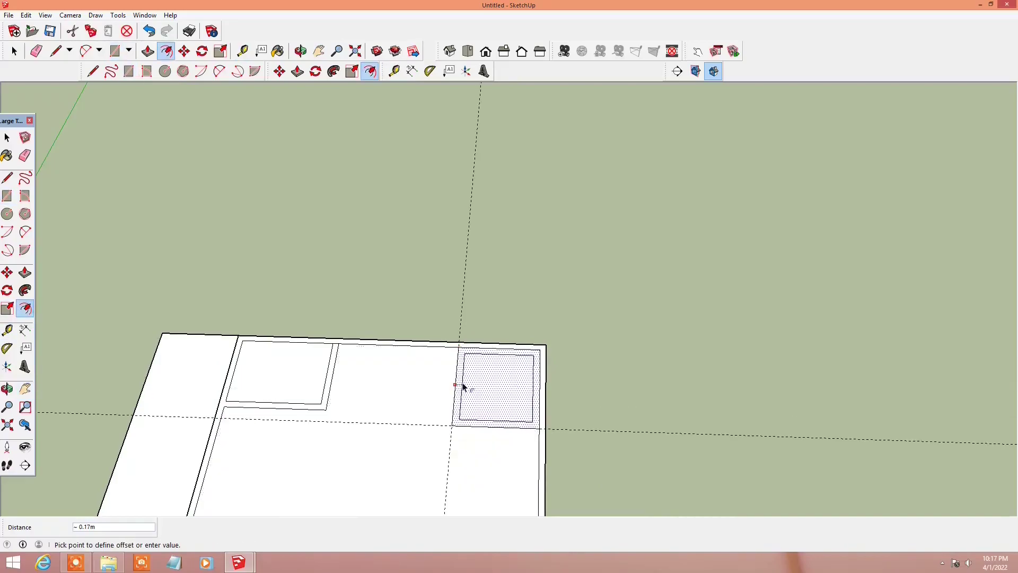
# Step: Offset the corner room outline inward for its walls and erase the extra corner edge
pyautogui.press('r')
pyautogui.click(457, 347)
pyautogui.click(541, 427)
pyautogui.press('space')
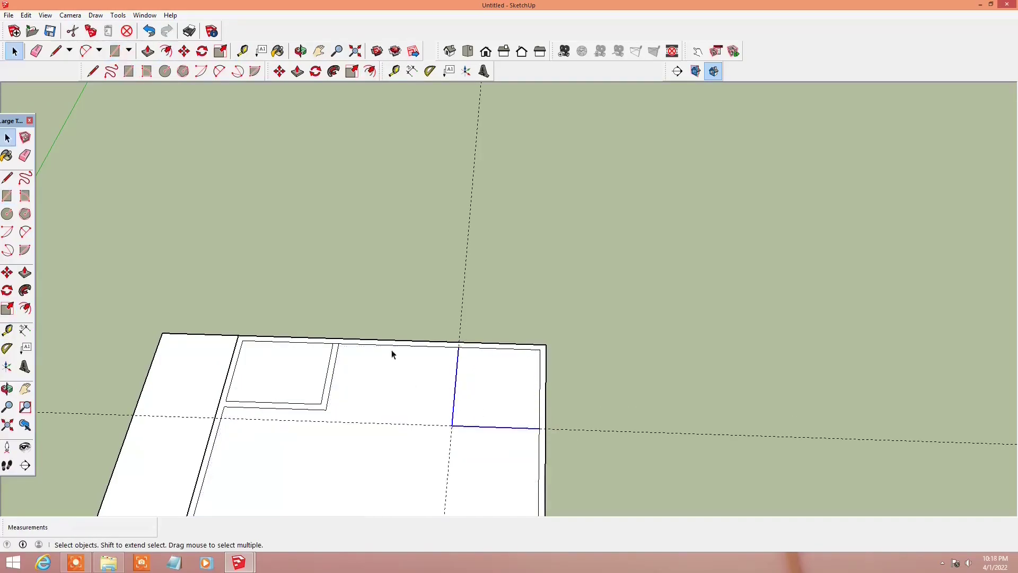
pyautogui.write('.1')
pyautogui.click(465, 387)
pyautogui.scroll(1, 477, 371)
pyautogui.press('e')
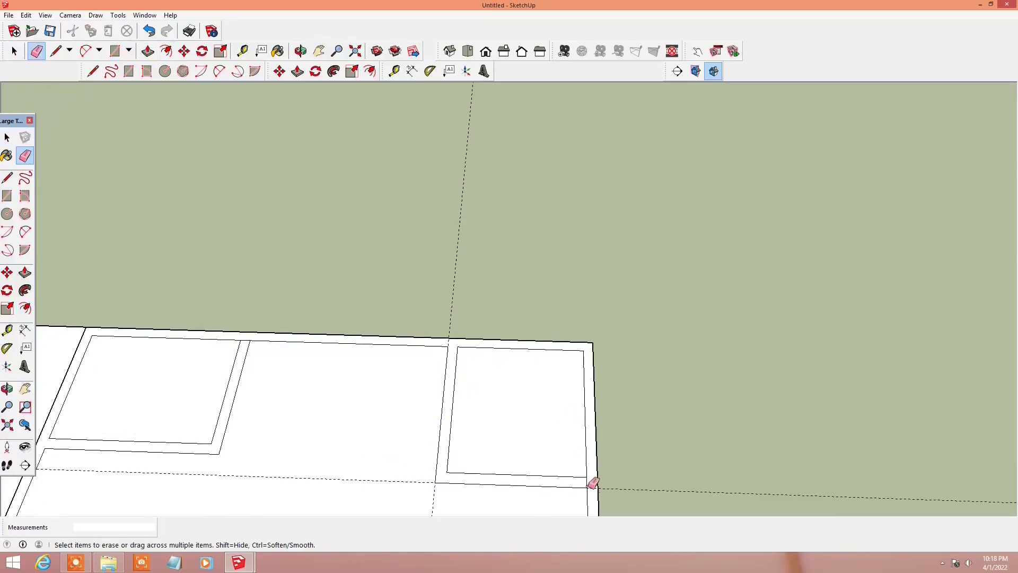
# Step: Add a guide at 0.2 m, then copy and paste the set of vertical guides
pyautogui.press('t')
pyautogui.scroll(1, 589, 405)
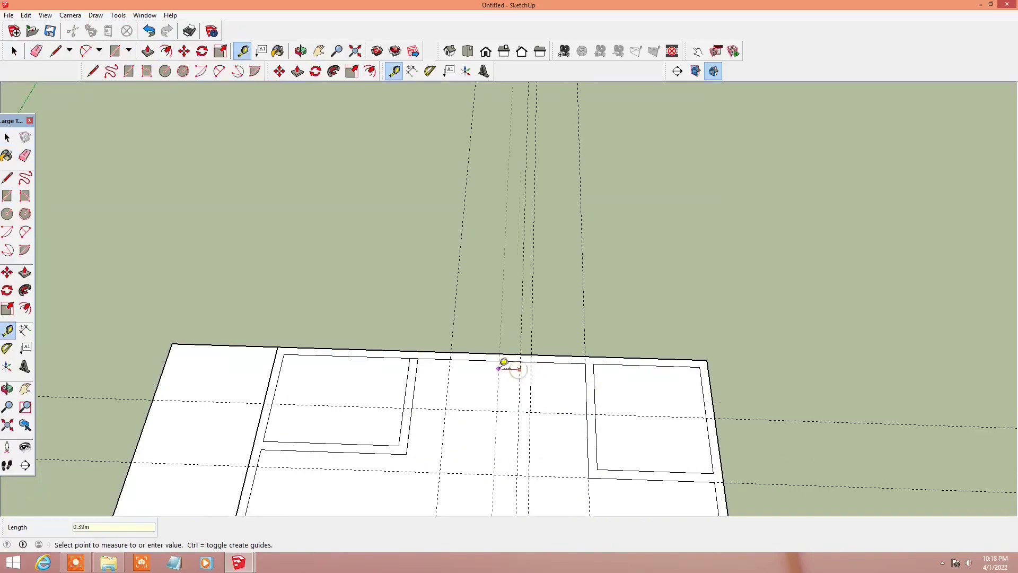
pyautogui.press('Return')
pyautogui.press('space')
pyautogui.click(511, 394)
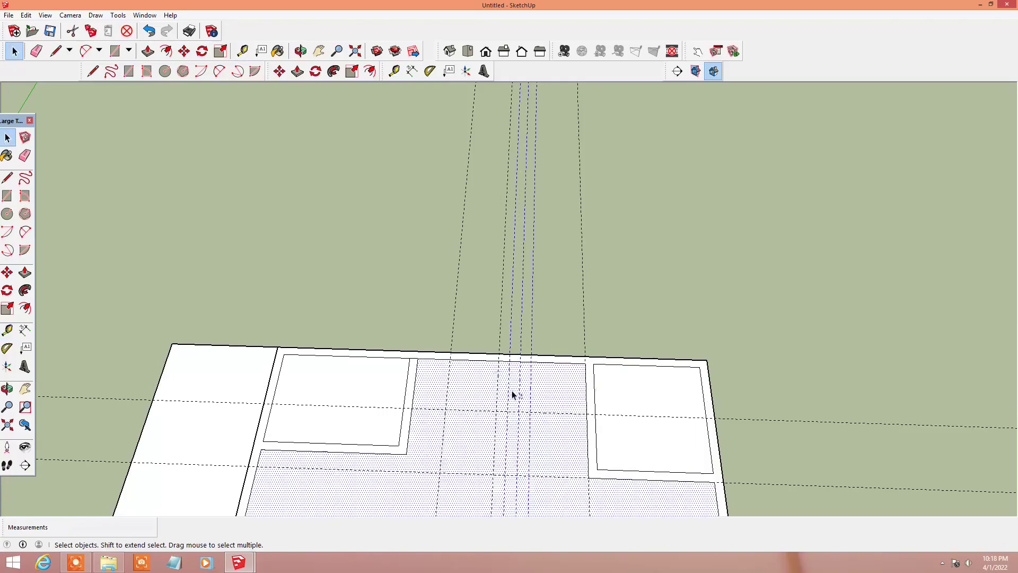
pyautogui.moveTo(512, 393); pyautogui.dragTo(532, 398)
pyautogui.click(493, 386)
# Step: Add another 0.2 m guide from an existing guide and paste more guides onto the plan
pyautogui.scroll(-1, 551, 431)
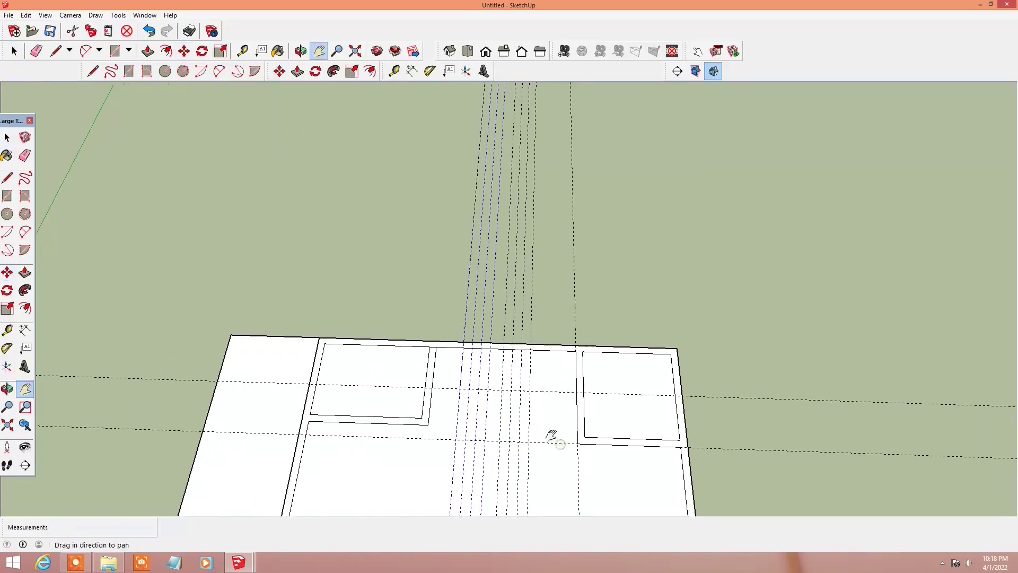
pyautogui.press('t')
pyautogui.click(546, 392)
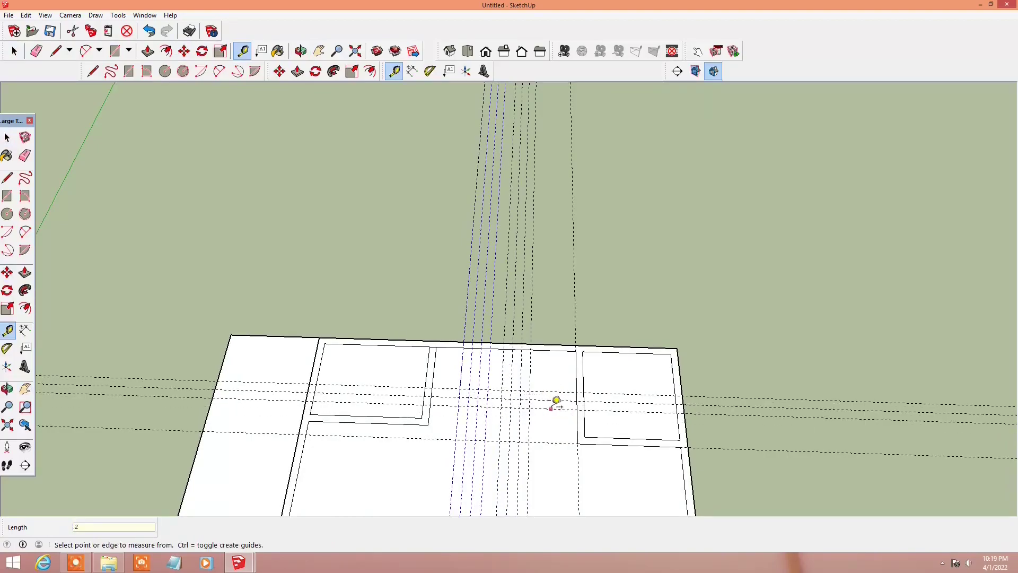
pyautogui.press('Return')
pyautogui.press('space')
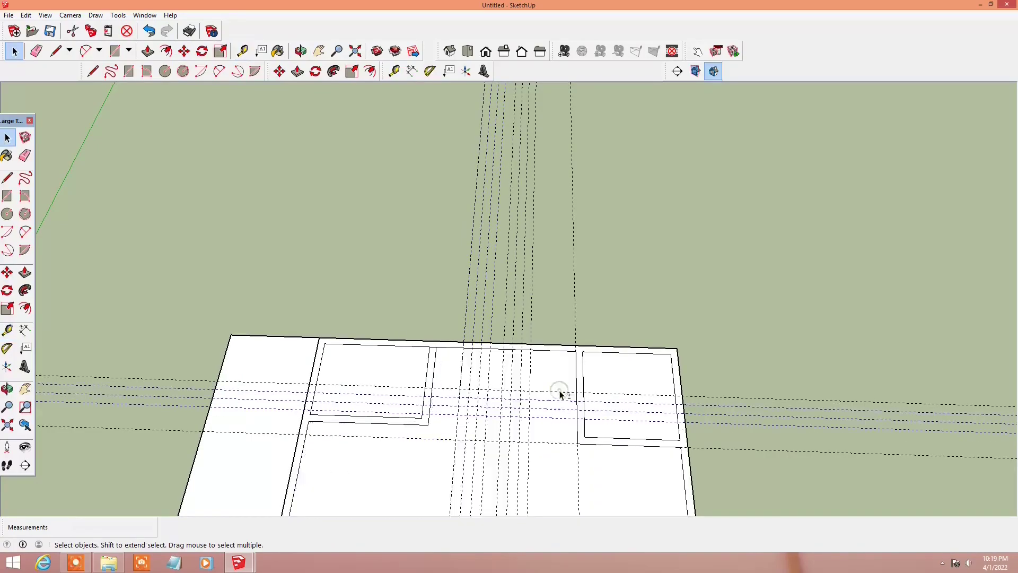
pyautogui.click(559, 435)
# Step: Group the selected floor plan geometry from the context menu
pyautogui.press('space')
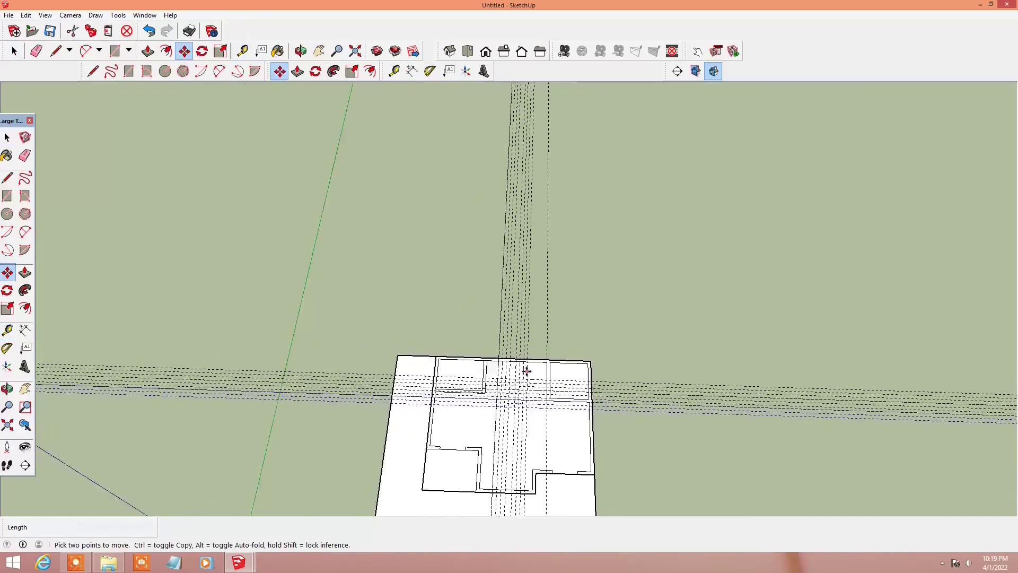
pyautogui.scroll(-3, 527, 371)
pyautogui.scroll(1, 527, 434)
pyautogui.rightClick(443, 431)
pyautogui.click(477, 297)
pyautogui.scroll(-2, 482, 336)
pyautogui.rightClick(552, 432)
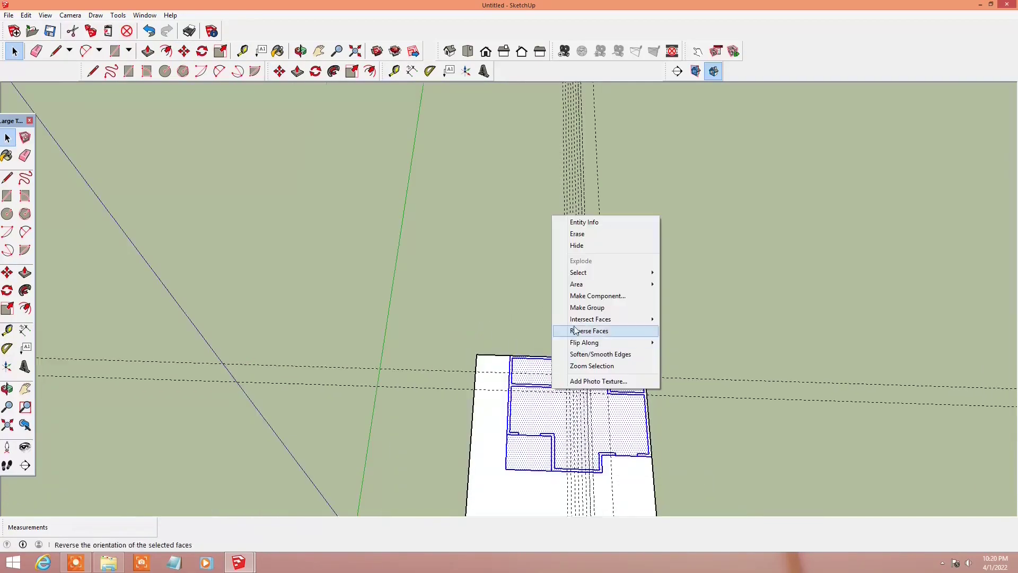
pyautogui.scroll(3, 564, 382)
pyautogui.scroll(2, 563, 381)
# Step: Draw the stair block rectangle and measure a guide from its bottom edge
pyautogui.press('r')
pyautogui.click(658, 395)
pyautogui.click(448, 313)
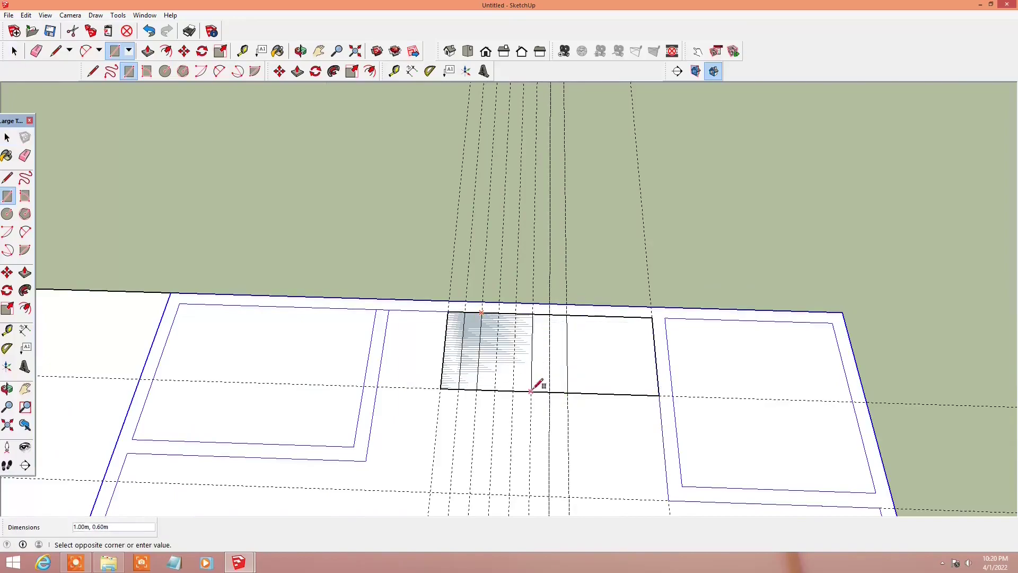
pyautogui.scroll(-1, 517, 312)
pyautogui.press('t')
pyautogui.click(540, 355)
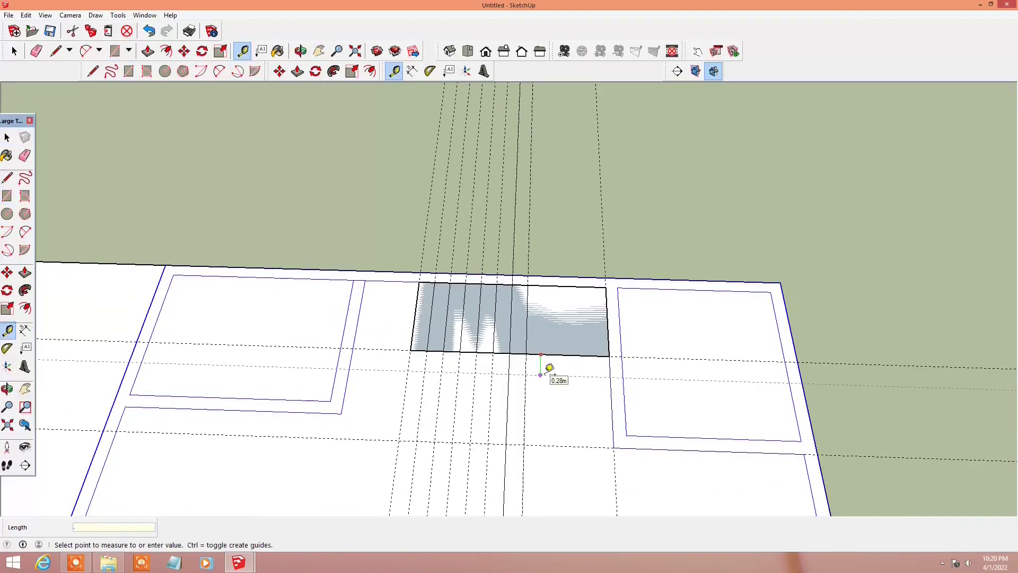
pyautogui.press('space')
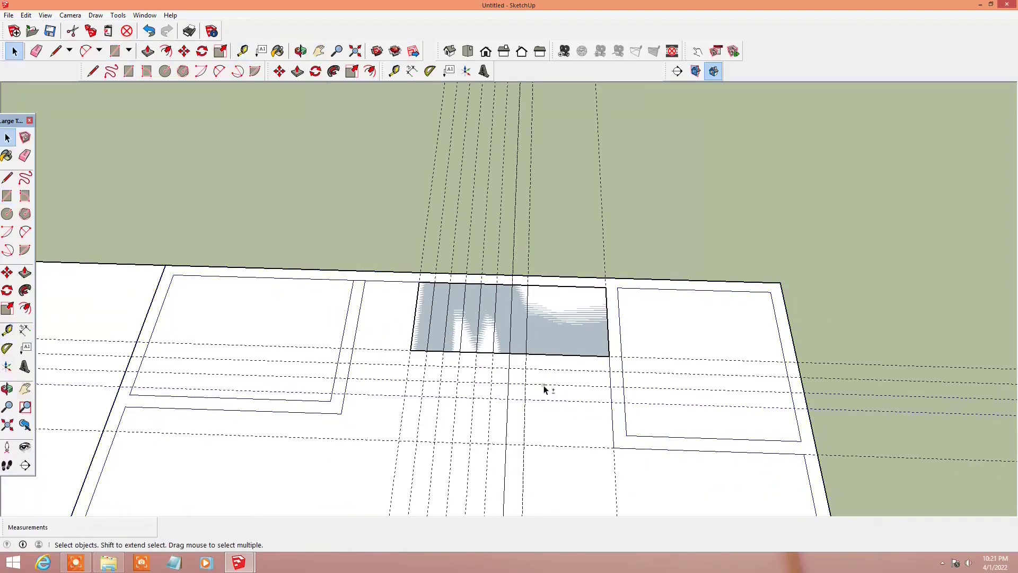
pyautogui.press('m')
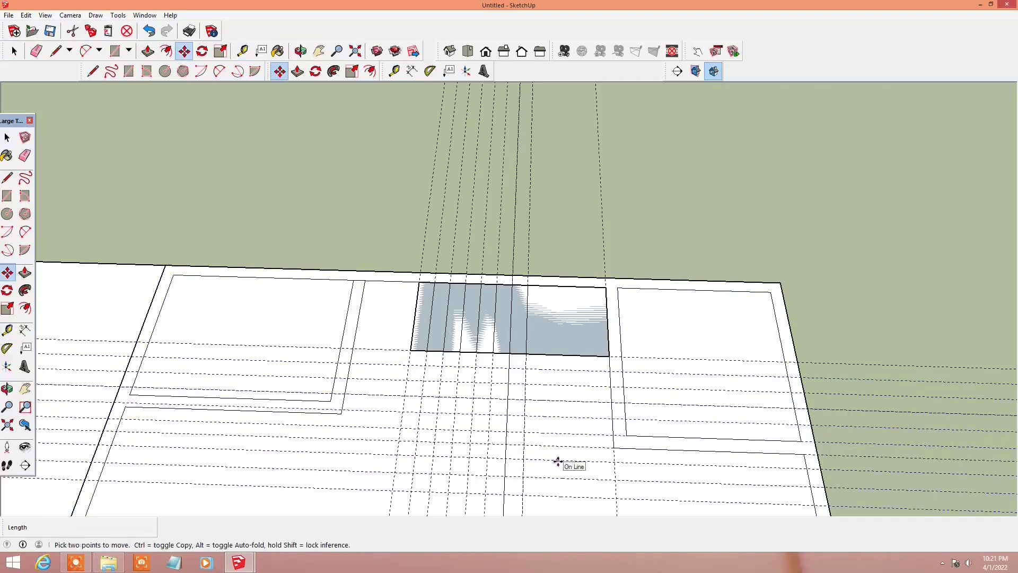
# Step: Draw the stair rectangles below the stair block and erase the stray edge inside the room
pyautogui.press('r')
pyautogui.click(617, 467)
pyautogui.click(525, 398)
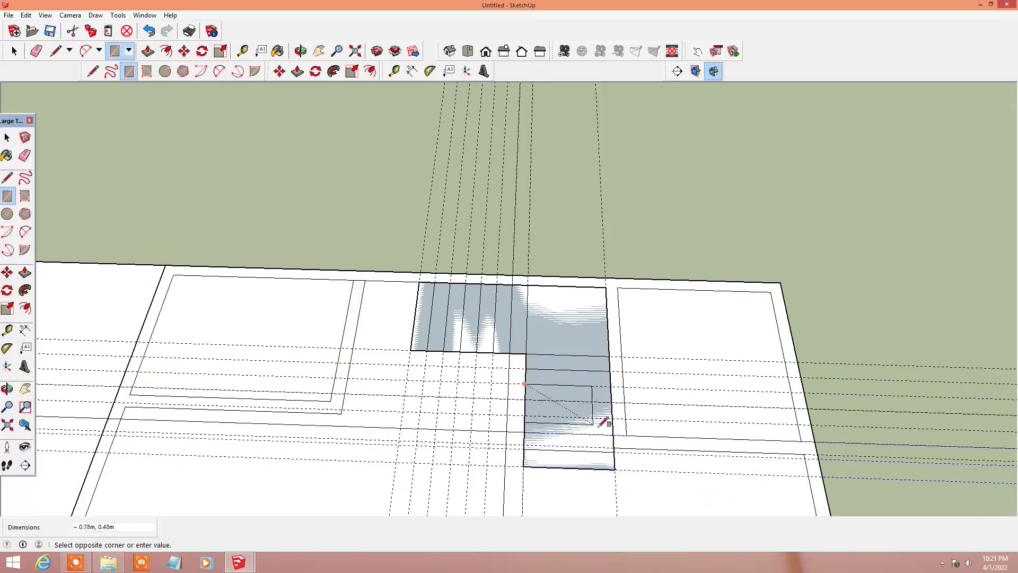
pyautogui.click(594, 419)
pyautogui.press('space')
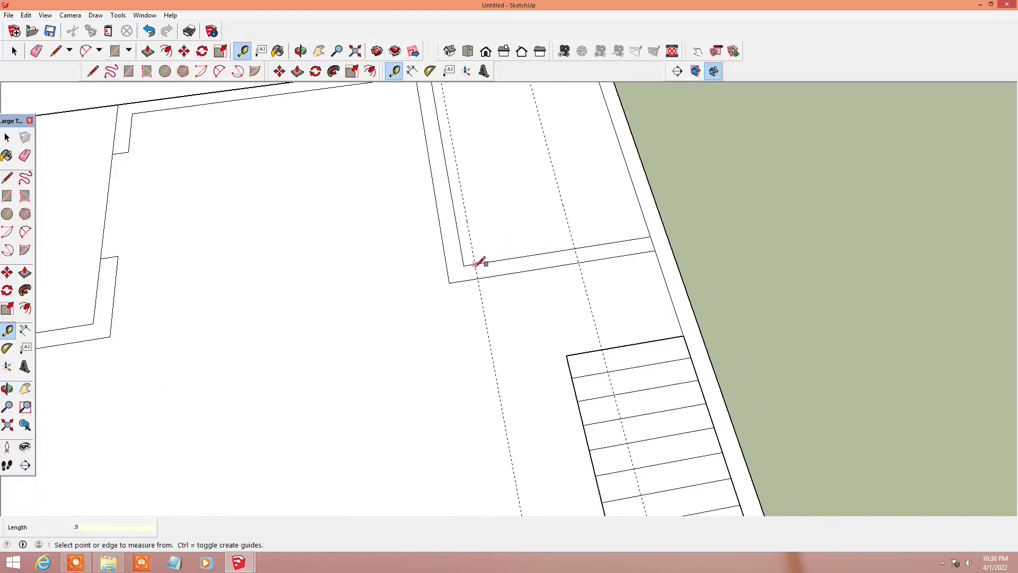
pyautogui.press('e')
pyautogui.moveTo(552, 253); pyautogui.dragTo(484, 259)
# Step: Orbit and pan to look down over the whole floor plan
pyautogui.press('r')
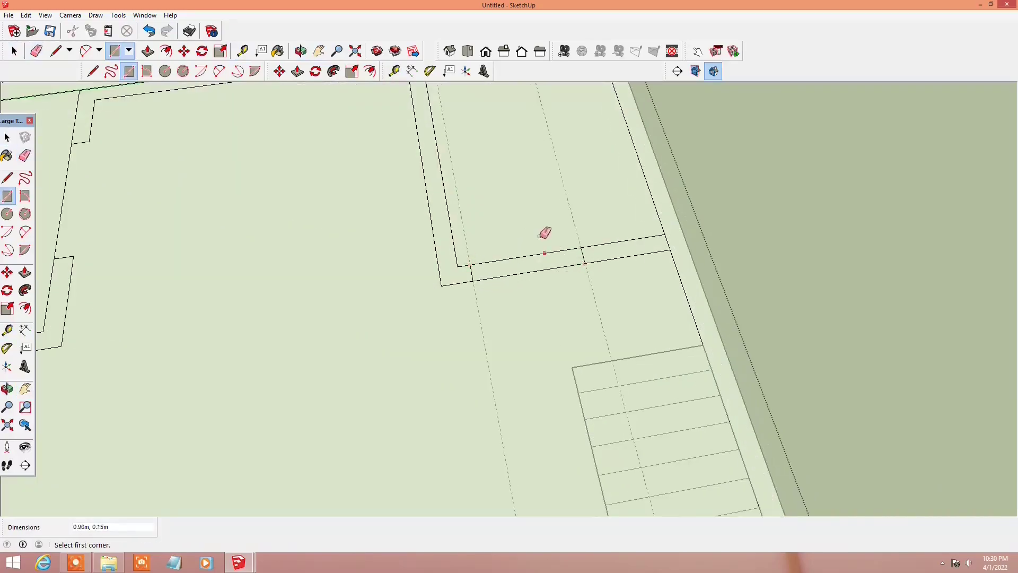
pyautogui.moveTo(545, 233)
pyautogui.mouseDown(button='middle')
pyautogui.moveTo(546, 352)
pyautogui.moveTo(718, 295)
pyautogui.mouseUp(button='middle')
pyautogui.press('t')
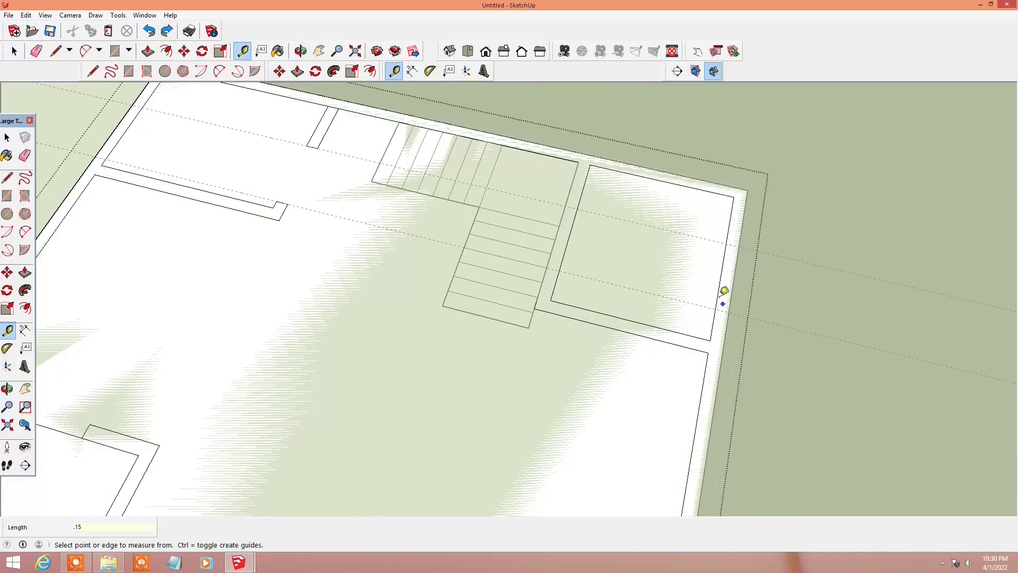
pyautogui.scroll(-3, 671, 268)
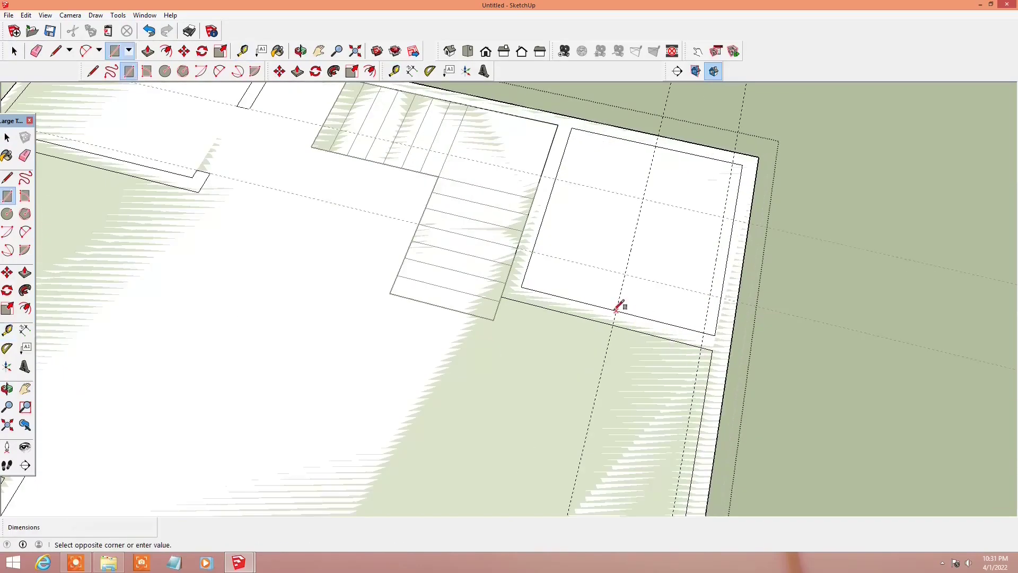
pyautogui.press('h')
pyautogui.moveTo(409, 258); pyautogui.dragTo(438, 357, button='middle')
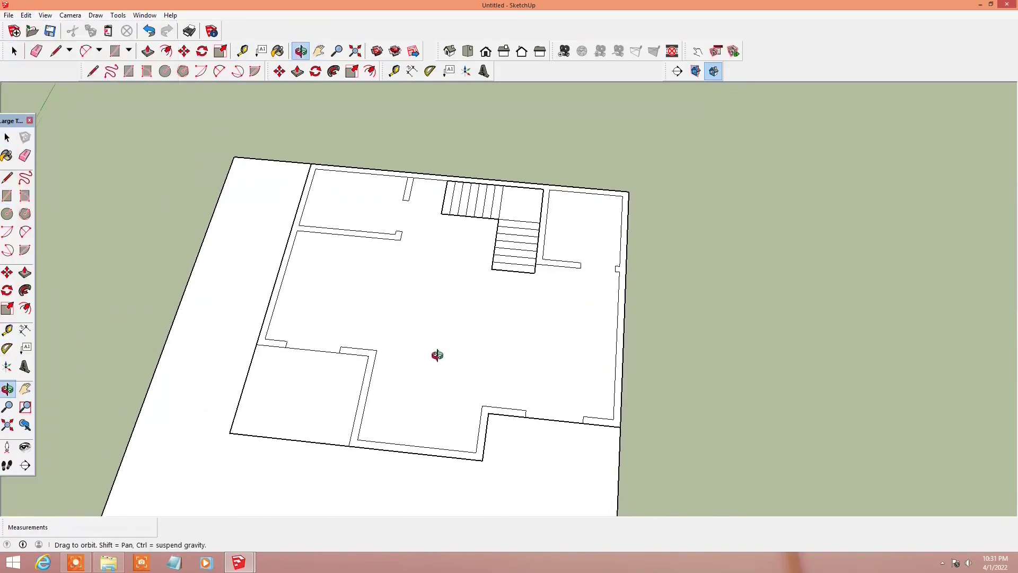
pyautogui.scroll(1, 426, 405)
pyautogui.moveTo(425, 404); pyautogui.dragTo(368, 322, button='middle')
pyautogui.scroll(4, 368, 322)
# Step: Place a guide off the lower wall and redraw the lower-left room face as a rectangle
pyautogui.press('t')
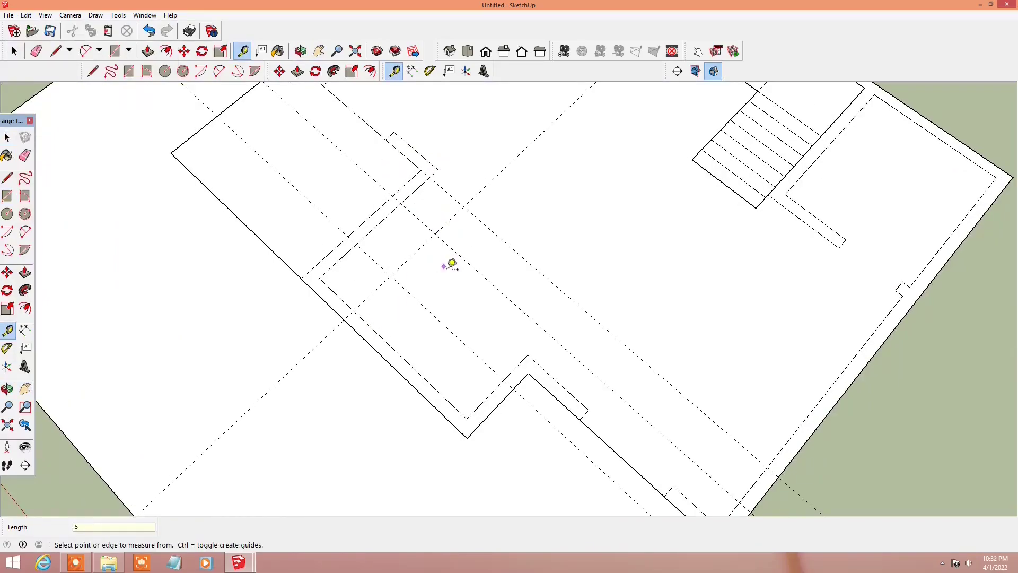
pyautogui.press('r')
pyautogui.click(363, 302)
pyautogui.press('space')
pyautogui.click(355, 309)
pyautogui.scroll(-2, 405, 323)
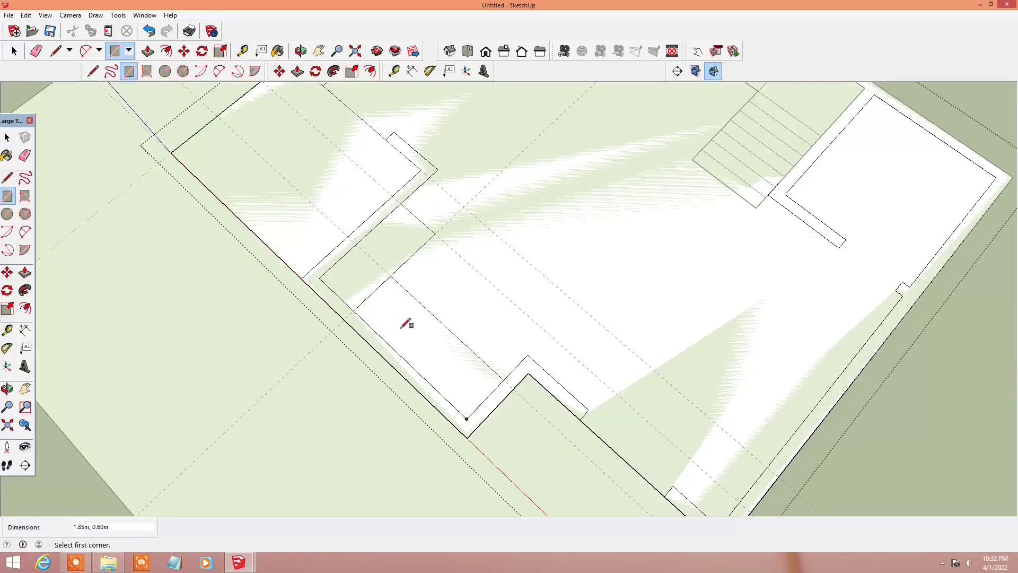
pyautogui.press('o')
pyautogui.moveTo(405, 323); pyautogui.dragTo(518, 296)
pyautogui.click(25, 15)
pyautogui.press('Escape')
pyautogui.moveTo(375, 303); pyautogui.dragTo(132, 486)
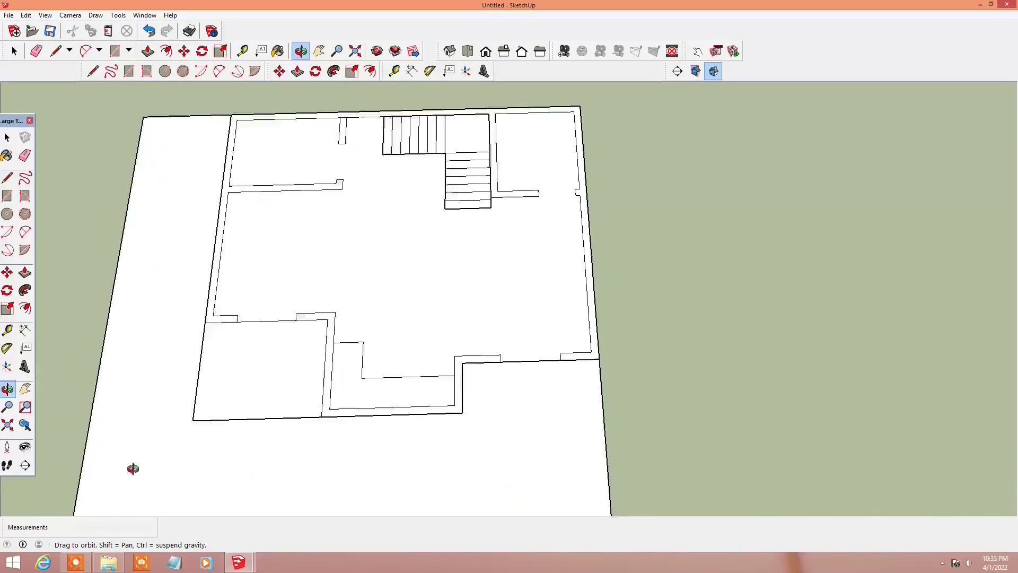
pyautogui.scroll(5, 132, 485)
# Step: Draw the small column square at the guide crossing on the wall corner
pyautogui.press('t')
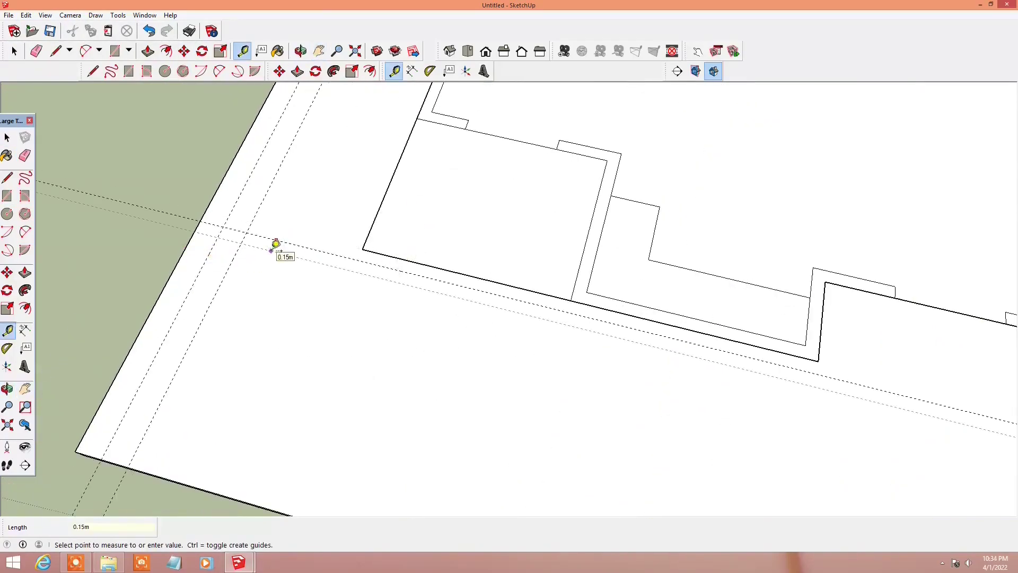
pyautogui.press('r')
pyautogui.click(221, 202)
pyautogui.click(234, 239)
pyautogui.press('space')
pyautogui.press('b')
pyautogui.press('space')
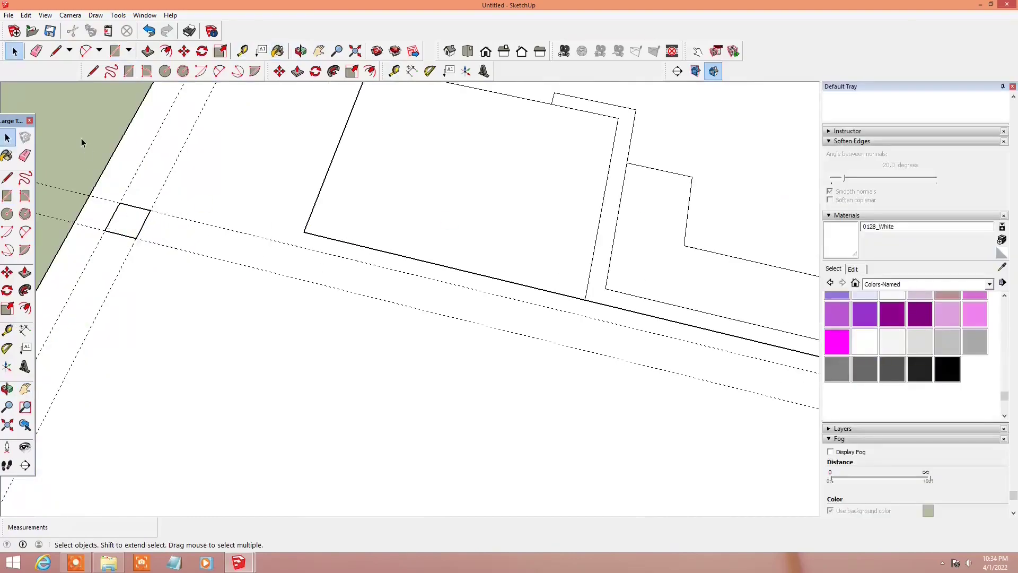
# Step: Measure guides off the wall edges at the next wall corner
pyautogui.keyDown('shift'); pyautogui.moveTo(191, 311); pyautogui.dragTo(254, 200, button='middle'); pyautogui.keyUp('shift')
pyautogui.scroll(3, 480, 368)
pyautogui.press('t')
pyautogui.click(441, 292)
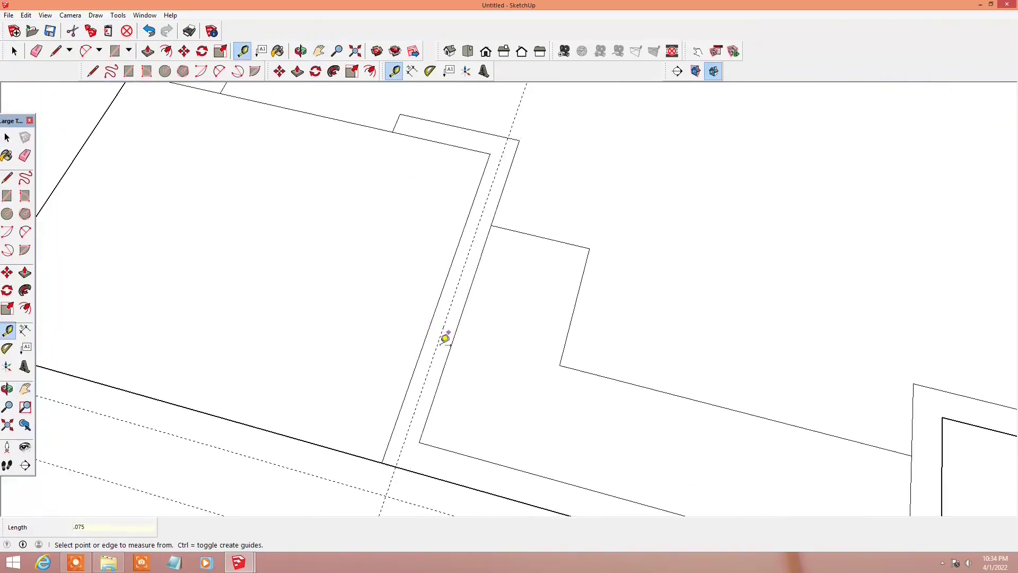
pyautogui.scroll(-2, 446, 337)
pyautogui.click(454, 448)
pyautogui.keyDown('shift'); pyautogui.moveTo(454, 448); pyautogui.dragTo(550, 425, button='middle'); pyautogui.keyUp('shift')
pyautogui.scroll(2, 560, 352)
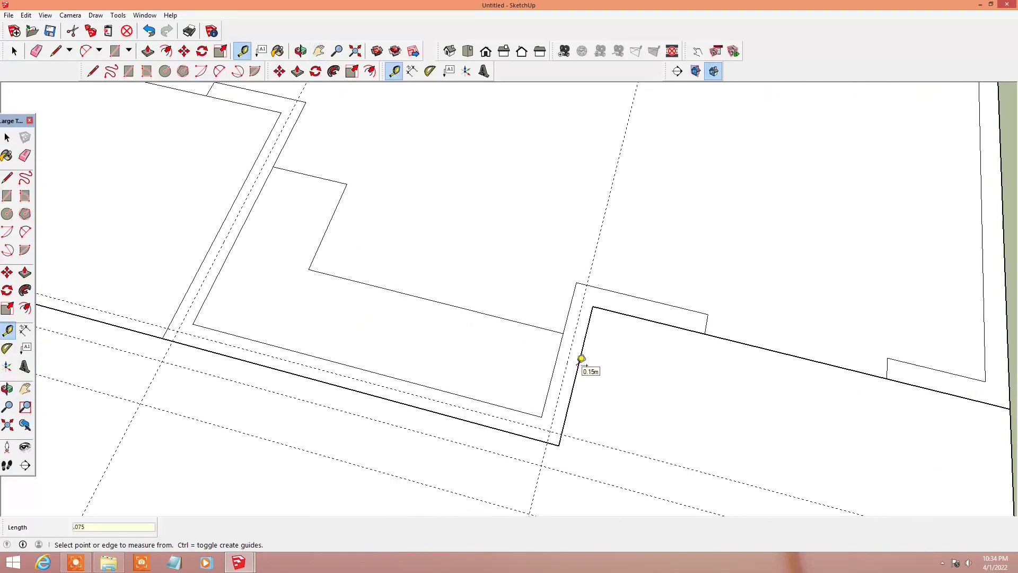
# Step: Add 0.15 m guides from the top wall and the lower-left wall
pyautogui.moveTo(968, 355)
pyautogui.keyDown('shift'); pyautogui.mouseDown(button='middle')
pyautogui.moveTo(632, 364)
pyautogui.moveTo(397, 298)
pyautogui.mouseUp(button='middle'); pyautogui.keyUp('shift')
pyautogui.scroll(-2, 650, 333)
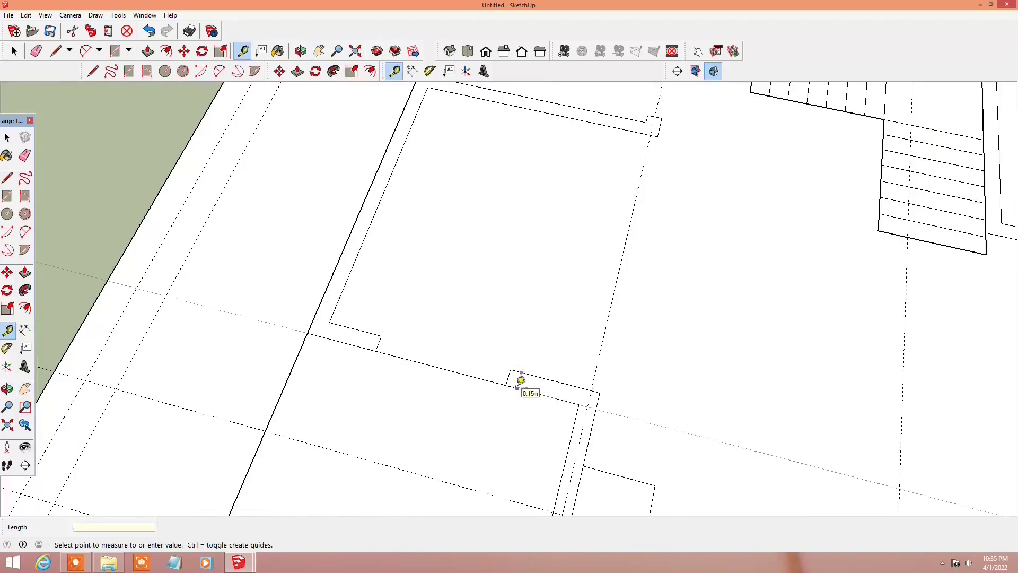
pyautogui.keyDown('shift'); pyautogui.moveTo(360, 252); pyautogui.dragTo(420, 200, button='middle'); pyautogui.keyUp('shift')
pyautogui.click(406, 211)
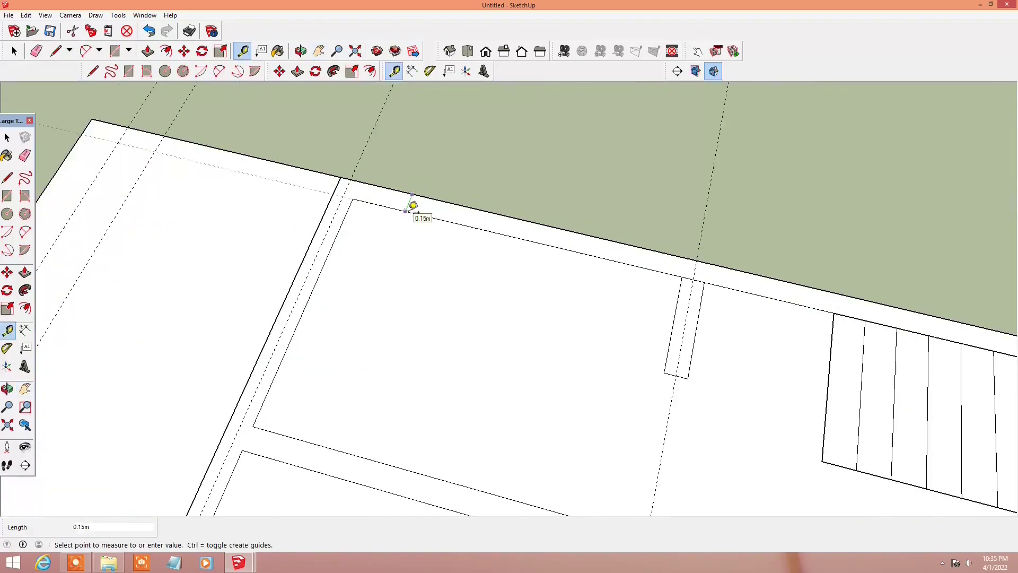
pyautogui.scroll(-3, 415, 319)
pyautogui.keyDown('shift'); pyautogui.moveTo(415, 320); pyautogui.dragTo(438, 238, button='middle'); pyautogui.keyUp('shift')
pyautogui.click(293, 480)
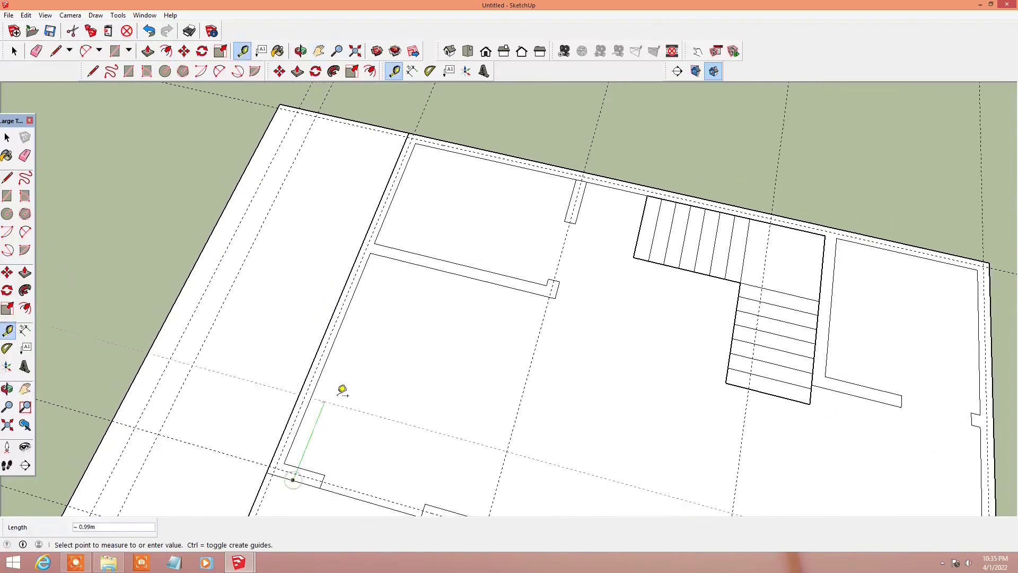
pyautogui.scroll(-3, 360, 360)
pyautogui.press('space')
pyautogui.scroll(5, 266, 391)
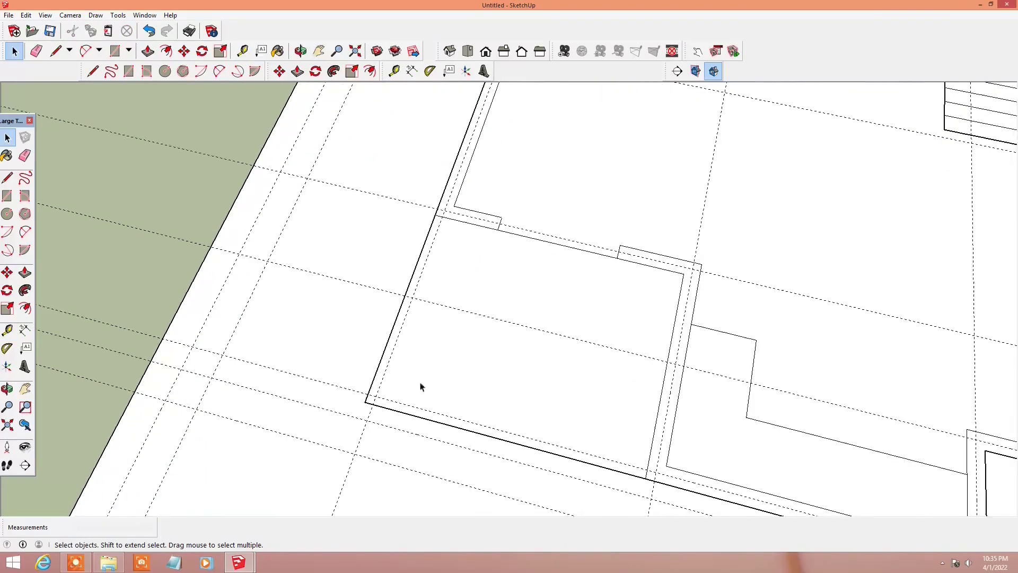
pyautogui.keyDown('shift'); pyautogui.moveTo(420, 387); pyautogui.dragTo(466, 283, button='middle'); pyautogui.keyUp('shift')
# Step: Paste a copy of the column square onto the guide crossing at a wall corner
pyautogui.press('m')
pyautogui.scroll(-5, 421, 275)
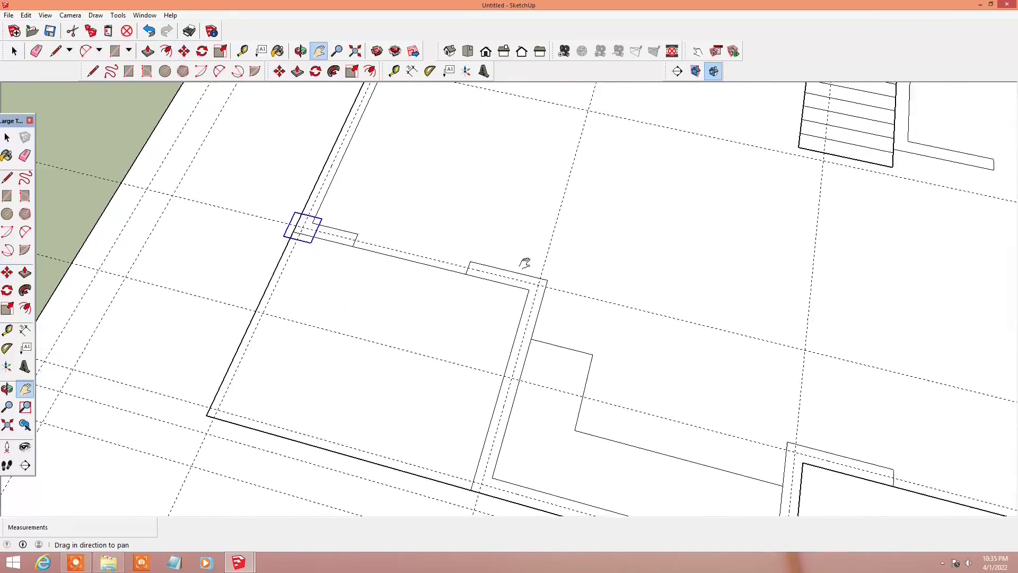
pyautogui.scroll(5, 534, 313)
pyautogui.scroll(-3, 557, 300)
pyautogui.keyDown('shift'); pyautogui.moveTo(530, 319); pyautogui.dragTo(482, 381, button='middle'); pyautogui.keyUp('shift')
pyautogui.scroll(2, 482, 382)
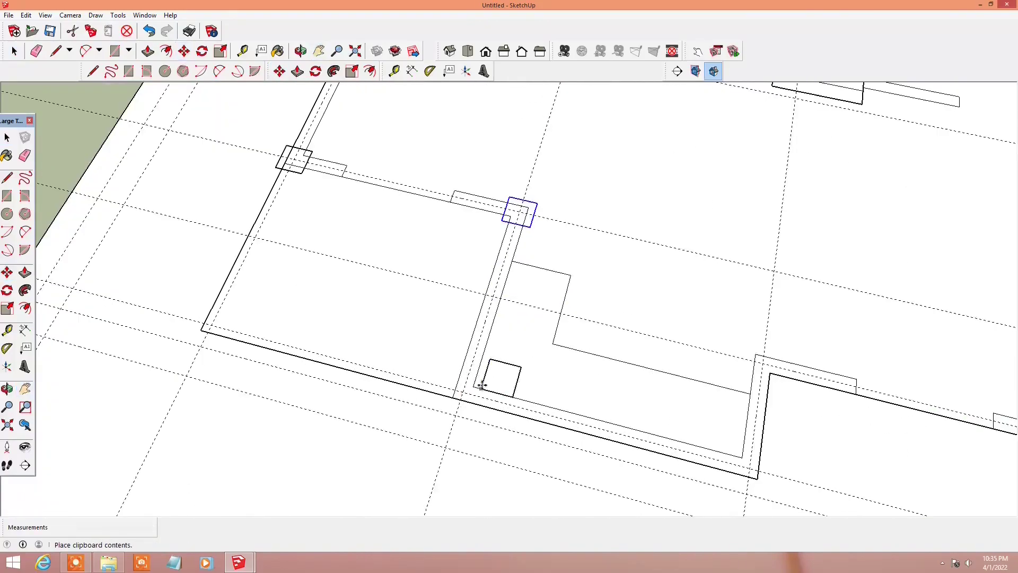
pyautogui.scroll(3, 455, 404)
pyautogui.scroll(-2, 475, 394)
pyautogui.scroll(-3, 475, 394)
pyautogui.scroll(1, 580, 409)
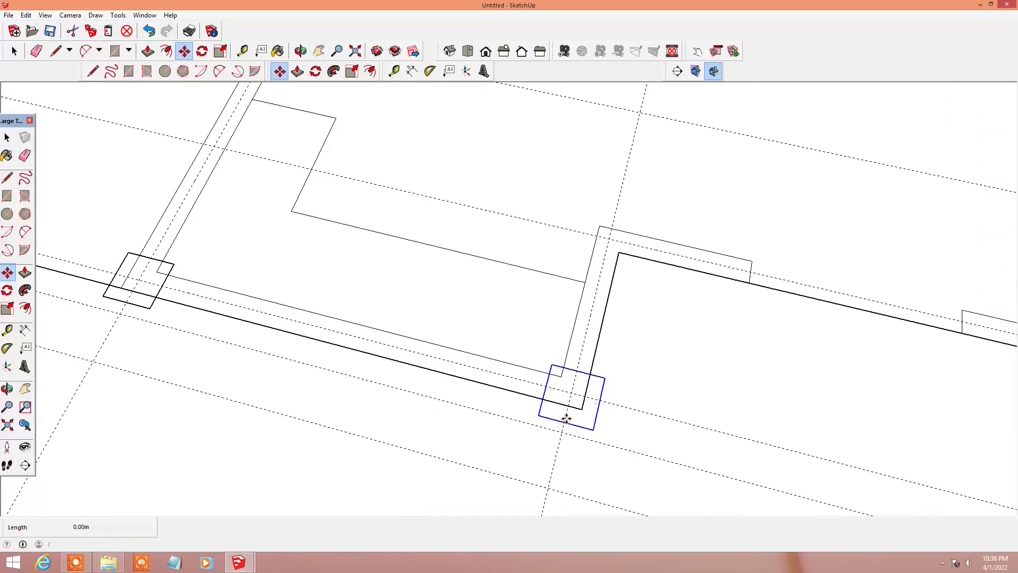
pyautogui.hotkey('ctrl', 'v')
pyautogui.keyDown('shift'); pyautogui.moveTo(564, 416); pyautogui.dragTo(599, 337, button='middle'); pyautogui.keyUp('shift')
pyautogui.scroll(5, 511, 335)
pyautogui.click(512, 337)
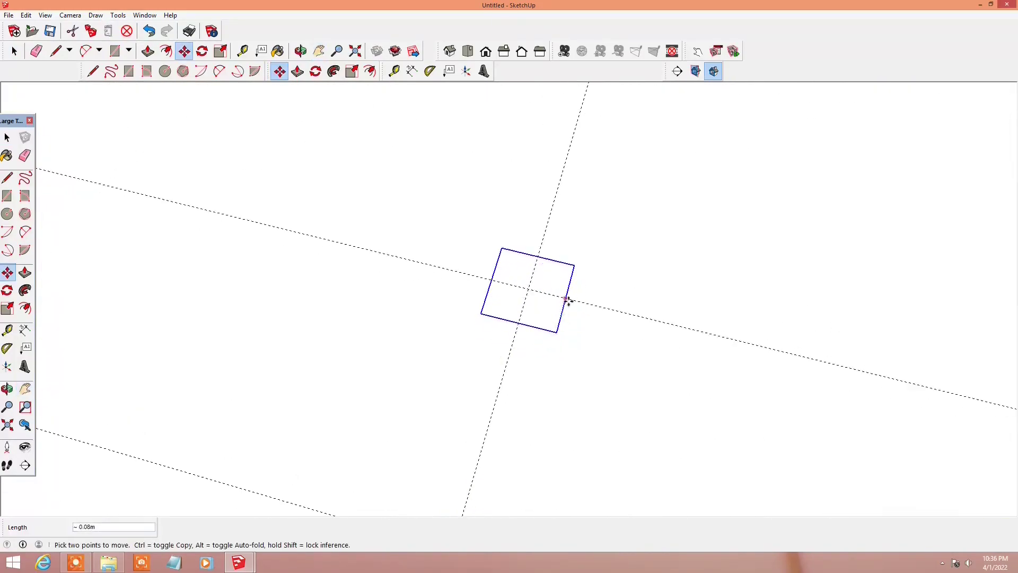
pyautogui.scroll(-3, 567, 300)
pyautogui.keyDown('shift'); pyautogui.moveTo(568, 300); pyautogui.dragTo(684, 318, button='middle'); pyautogui.keyUp('shift')
pyautogui.scroll(-2, 670, 265)
pyautogui.keyDown('shift'); pyautogui.moveTo(670, 266); pyautogui.dragTo(563, 294, button='middle'); pyautogui.keyUp('shift')
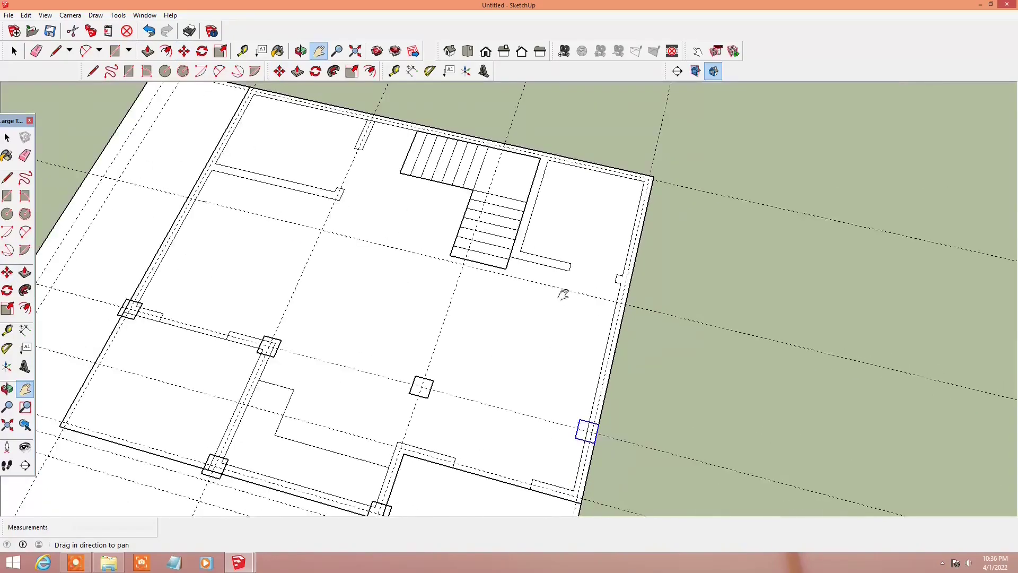
pyautogui.scroll(4, 564, 293)
# Step: Move column squares into place from the top-left wall corner across to the stair area
pyautogui.press('m')
pyautogui.scroll(-4, 362, 302)
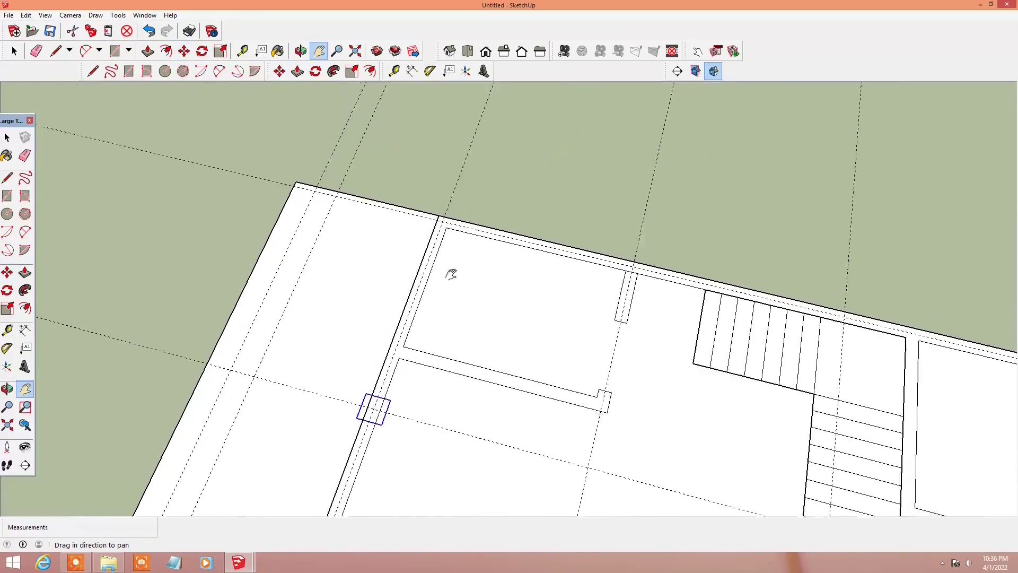
pyautogui.moveTo(455, 273)
pyautogui.keyDown('shift'); pyautogui.mouseDown(button='middle')
pyautogui.moveTo(440, 249)
pyautogui.moveTo(495, 295)
pyautogui.moveTo(489, 329)
pyautogui.moveTo(534, 322)
pyautogui.moveTo(594, 371)
pyautogui.mouseUp(button='middle'); pyautogui.keyUp('shift')
pyautogui.scroll(4, 448, 223)
pyautogui.scroll(-3, 448, 223)
pyautogui.scroll(3, 523, 295)
pyautogui.scroll(-1, 523, 296)
pyautogui.scroll(-3, 523, 296)
pyautogui.scroll(2, 477, 364)
pyautogui.scroll(1, 466, 359)
pyautogui.scroll(-2, 465, 359)
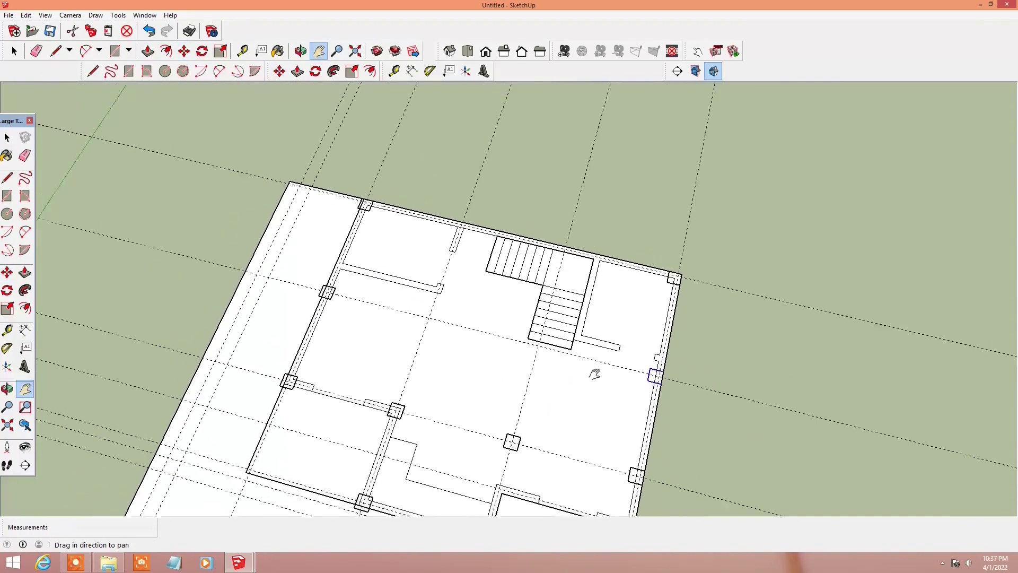
pyautogui.moveTo(509, 356)
pyautogui.keyDown('shift'); pyautogui.mouseDown(button='middle')
pyautogui.moveTo(493, 404)
pyautogui.moveTo(413, 402)
pyautogui.moveTo(467, 332)
pyautogui.moveTo(325, 218)
pyautogui.moveTo(752, 309)
pyautogui.mouseUp(button='middle'); pyautogui.keyUp('shift')
pyautogui.scroll(3, 491, 383)
pyautogui.scroll(-2, 490, 382)
pyautogui.scroll(-2, 490, 383)
pyautogui.scroll(-3, 413, 402)
pyautogui.scroll(2, 643, 337)
pyautogui.scroll(-2, 333, 212)
# Step: Erase a stray edge along the outer wall with the Eraser
pyautogui.scroll(3, 334, 211)
pyautogui.press('t')
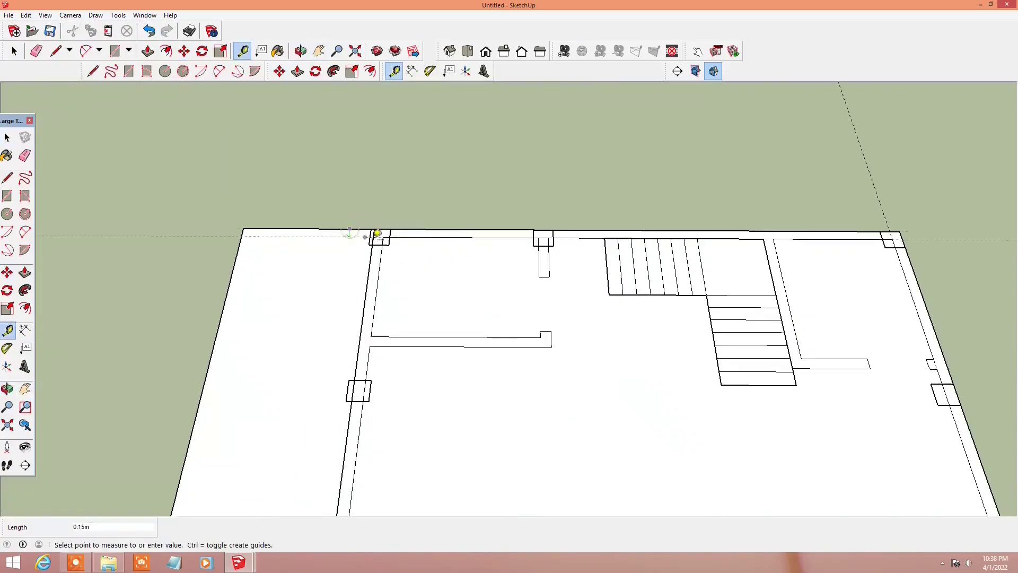
pyautogui.press('space')
pyautogui.scroll(2, 381, 230)
pyautogui.press('space')
pyautogui.scroll(-4, 391, 229)
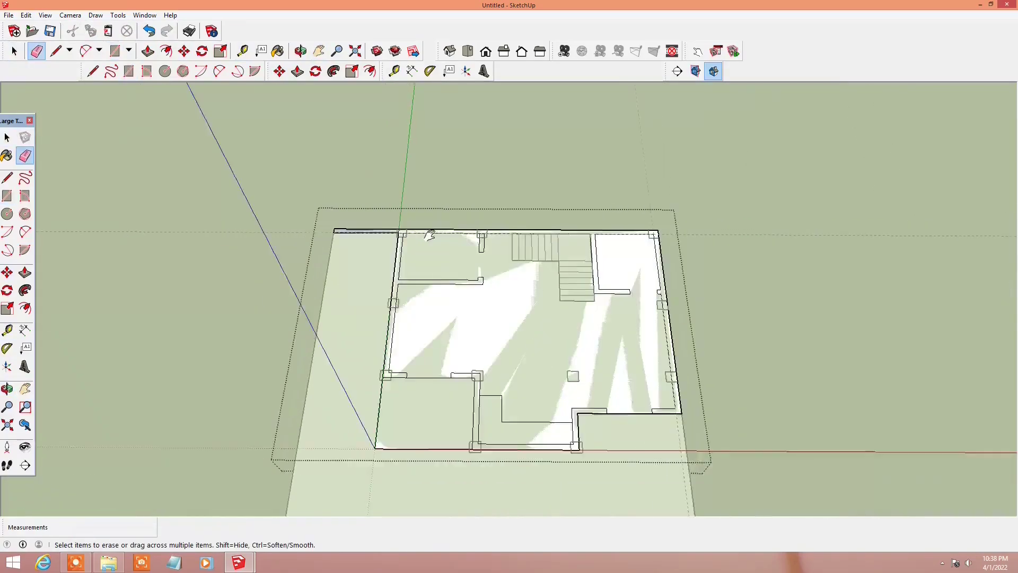
pyautogui.scroll(4, 529, 264)
pyautogui.press('r')
pyautogui.click(562, 291)
pyautogui.press('e')
pyautogui.scroll(3, 550, 244)
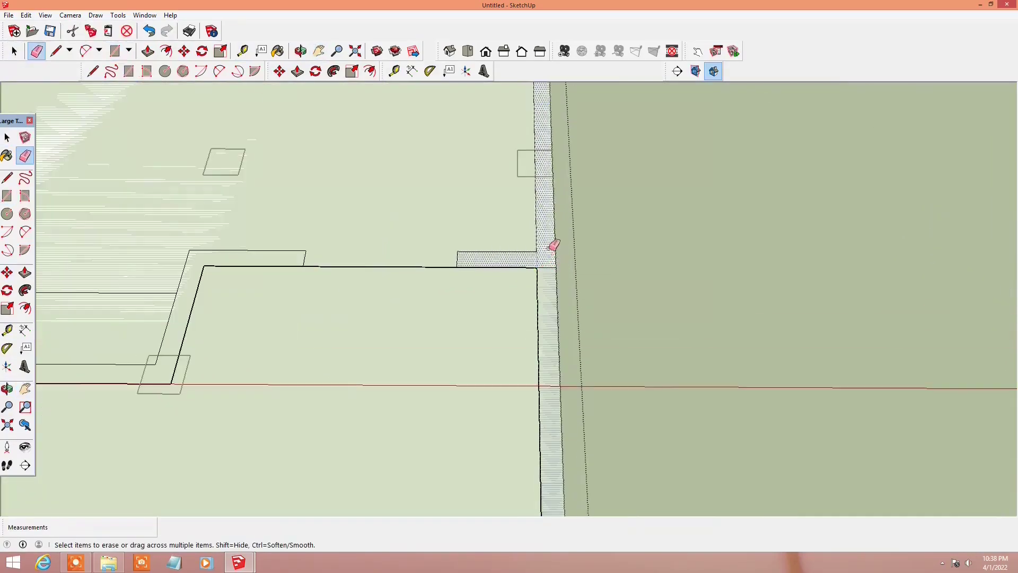
pyautogui.scroll(-6, 550, 243)
# Step: Bring up the Materials panel and view the plan nearly top-down near the origin
pyautogui.keyDown('shift'); pyautogui.moveTo(466, 212); pyautogui.dragTo(477, 322, button='middle'); pyautogui.keyUp('shift')
pyautogui.press('space')
pyautogui.scroll(3, 338, 249)
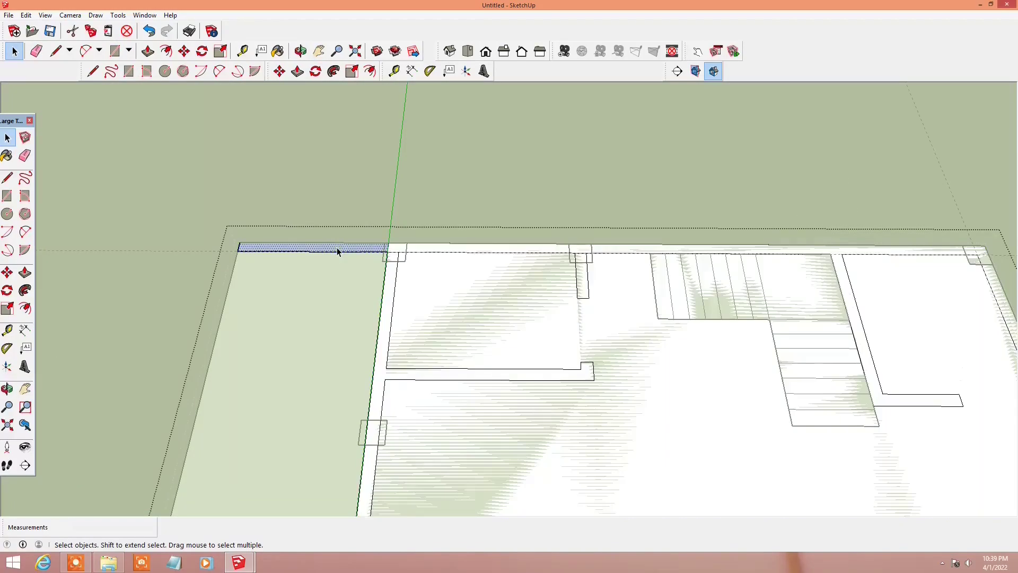
pyautogui.press('b')
pyautogui.scroll(1, 352, 244)
pyautogui.scroll(-2, 406, 217)
pyautogui.press('space')
pyautogui.moveTo(406, 218)
pyautogui.mouseDown(button='middle')
pyautogui.moveTo(159, 391)
pyautogui.moveTo(546, 205)
pyautogui.mouseUp(button='middle')
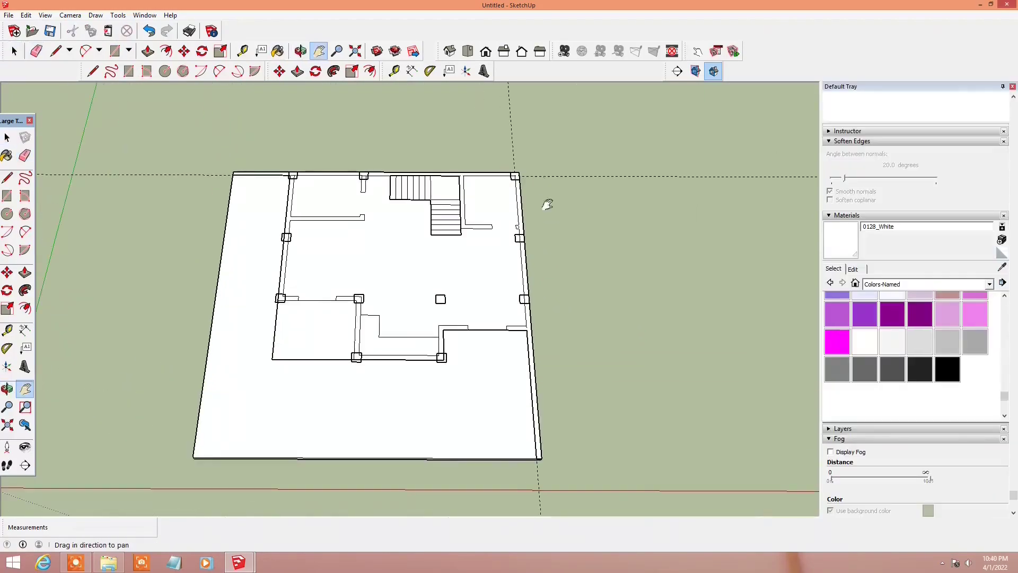
pyautogui.scroll(3, 432, 205)
pyautogui.scroll(2, 405, 176)
pyautogui.scroll(-3, 354, 186)
pyautogui.scroll(-2, 329, 290)
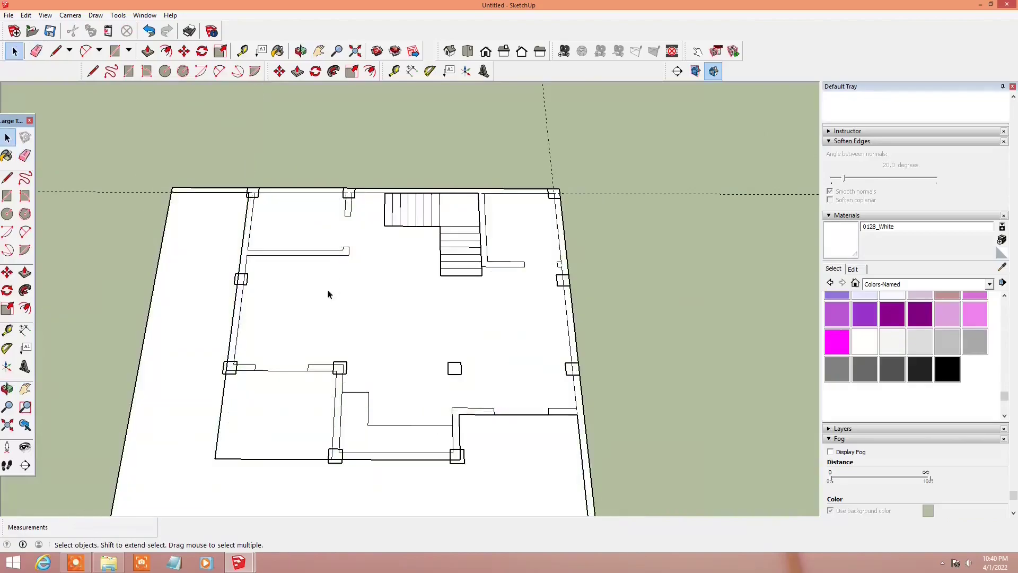
pyautogui.keyDown('shift'); pyautogui.moveTo(330, 291); pyautogui.dragTo(391, 341, button='middle'); pyautogui.keyUp('shift')
# Step: Push/Pull one column square upward into a tall column
pyautogui.scroll(5, 299, 351)
pyautogui.press('p')
pyautogui.moveTo(298, 352); pyautogui.dragTo(284, 291)
pyautogui.press('space')
pyautogui.moveTo(284, 291); pyautogui.dragTo(295, 159, button='middle')
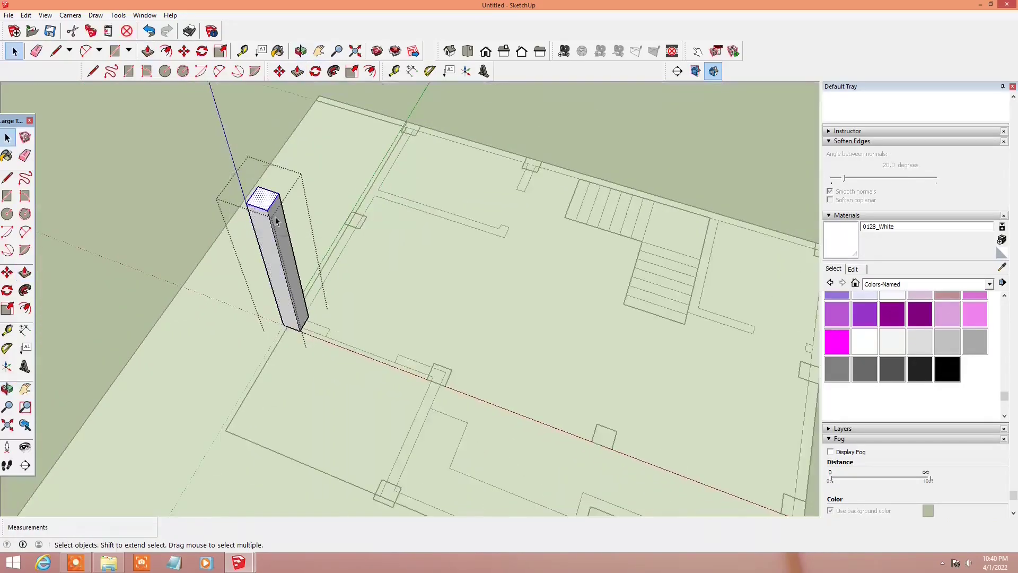
# Step: Copy the tall column and paste it onto another column square
pyautogui.rightClick(272, 205)
pyautogui.scroll(3, 336, 461)
pyautogui.rightClick(336, 461)
pyautogui.moveTo(318, 456); pyautogui.dragTo(625, 341, button='middle')
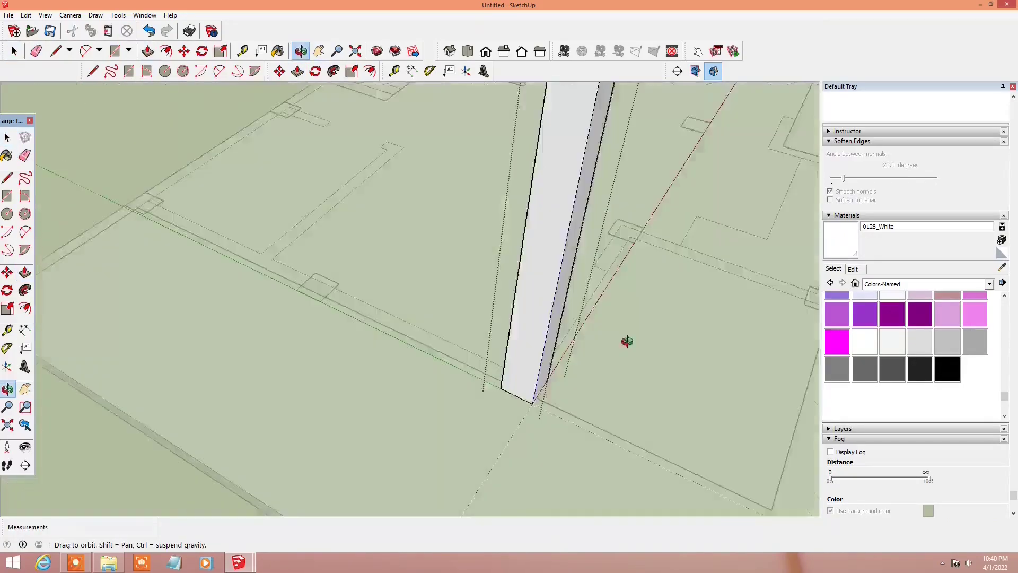
pyautogui.scroll(3, 554, 361)
pyautogui.rightClick(554, 360)
pyautogui.press('Escape')
pyautogui.scroll(-5, 455, 416)
pyautogui.moveTo(455, 416); pyautogui.dragTo(212, 228, button='middle')
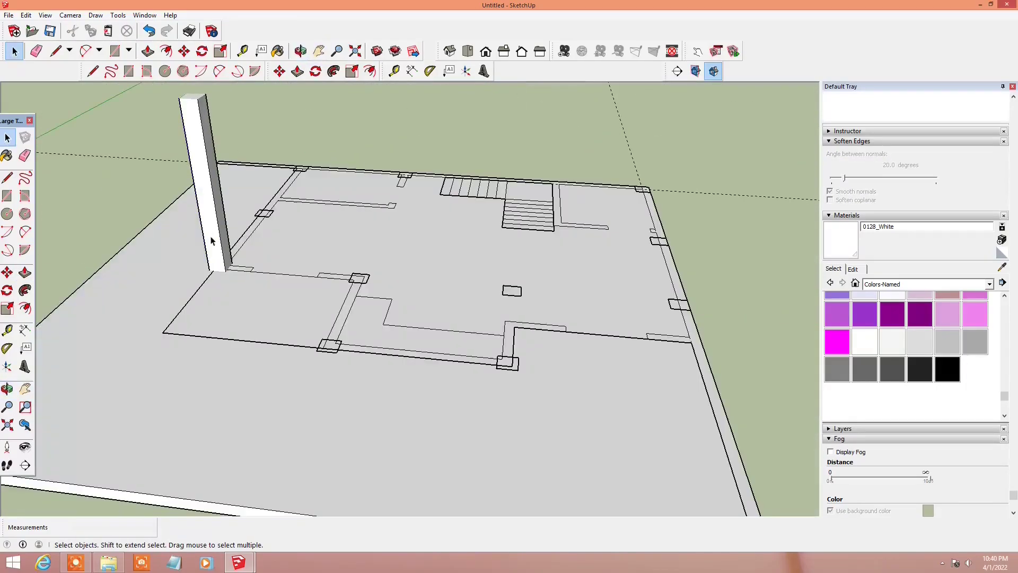
pyautogui.hotkey('ctrl', 'c')
pyautogui.hotkey('ctrl', 'v')
pyautogui.click(326, 348)
pyautogui.moveTo(326, 349); pyautogui.dragTo(455, 353, button='middle')
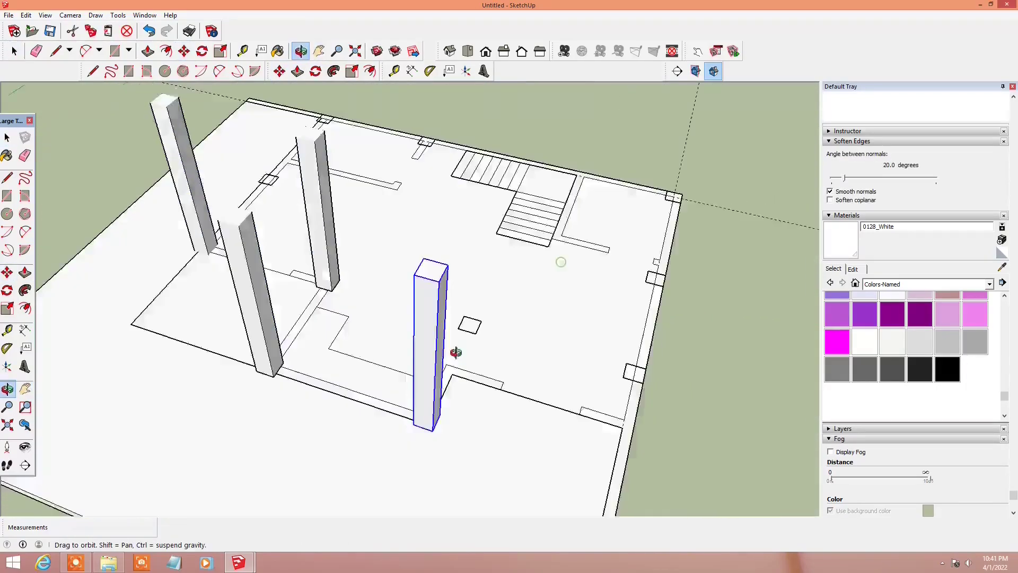
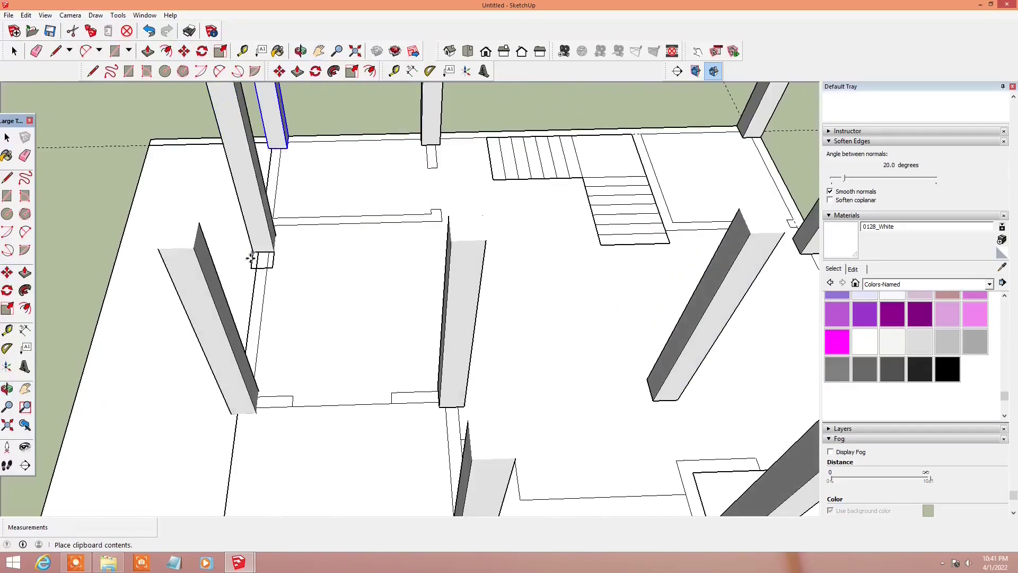
# Step: Orbit and zoom to look down over the whole ground-floor plan
pyautogui.scroll(-5, 398, 155)
pyautogui.moveTo(398, 154)
pyautogui.mouseDown(button='middle')
pyautogui.moveTo(309, 264)
pyautogui.moveTo(353, 187)
pyautogui.mouseUp(button='middle')
pyautogui.scroll(3, 353, 187)
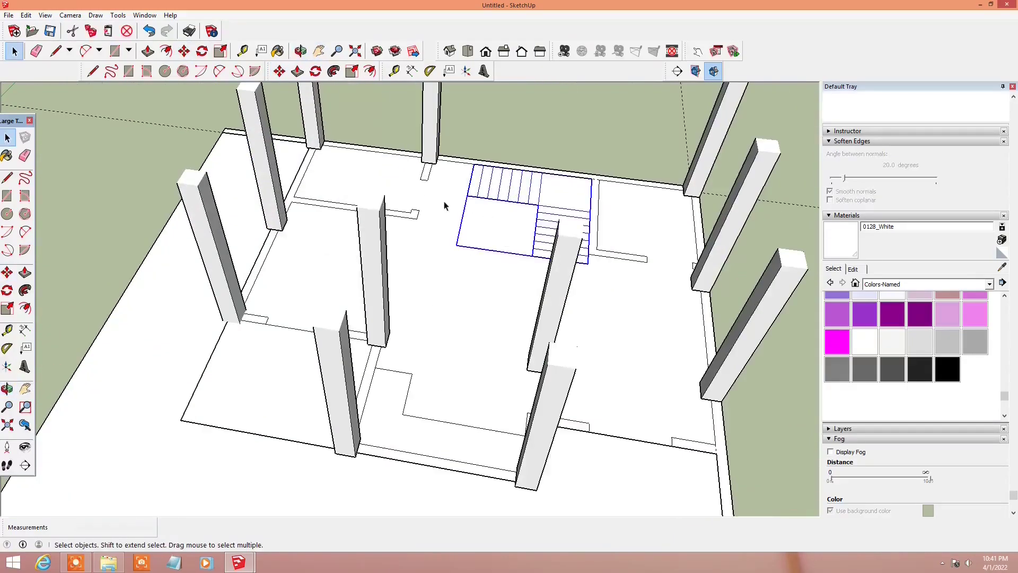
pyautogui.scroll(5, 448, 200)
pyautogui.moveTo(448, 200); pyautogui.dragTo(235, 352, button='middle')
pyautogui.press('m')
pyautogui.scroll(-5, 207, 336)
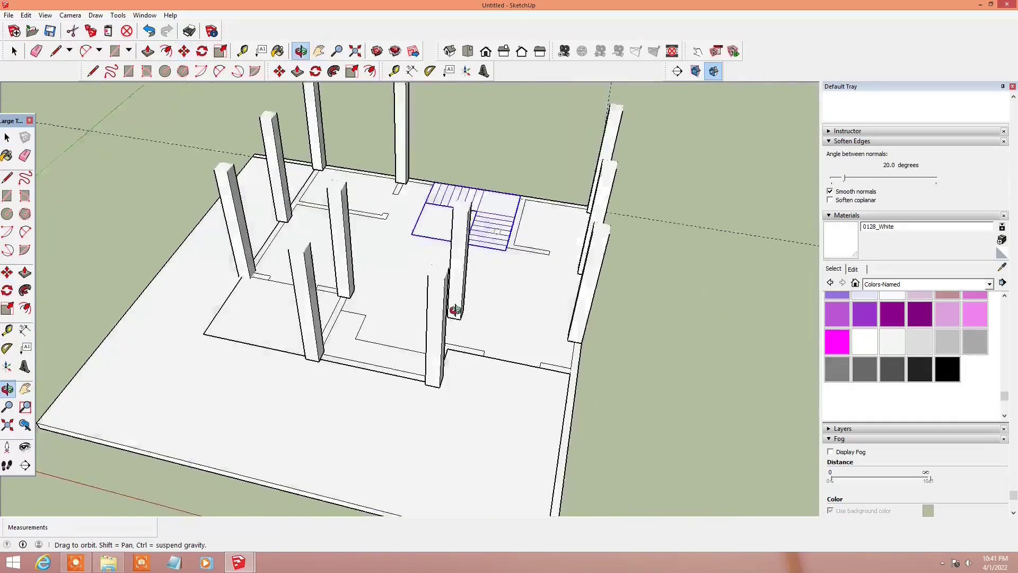
pyautogui.moveTo(454, 318)
pyautogui.mouseDown(button='middle')
pyautogui.moveTo(375, 200)
pyautogui.moveTo(398, 243)
pyautogui.mouseUp(button='middle')
# Step: Push/Pull the wall outline faces up to full wall height, repeating it on other faces
pyautogui.press('p')
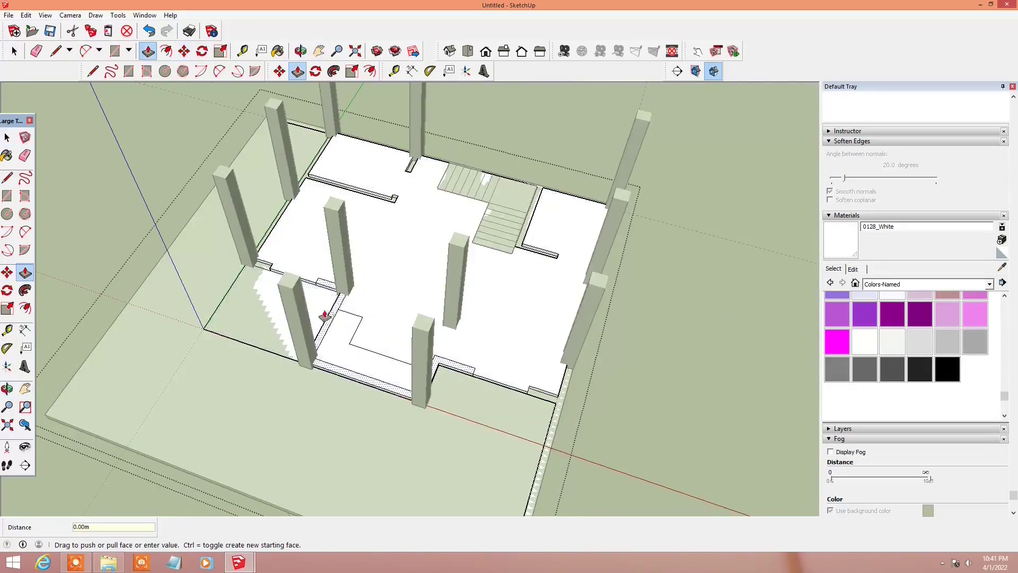
pyautogui.moveTo(324, 316); pyautogui.dragTo(261, 268)
pyautogui.doubleClick(330, 205)
pyautogui.scroll(3, 424, 239)
pyautogui.click(433, 246)
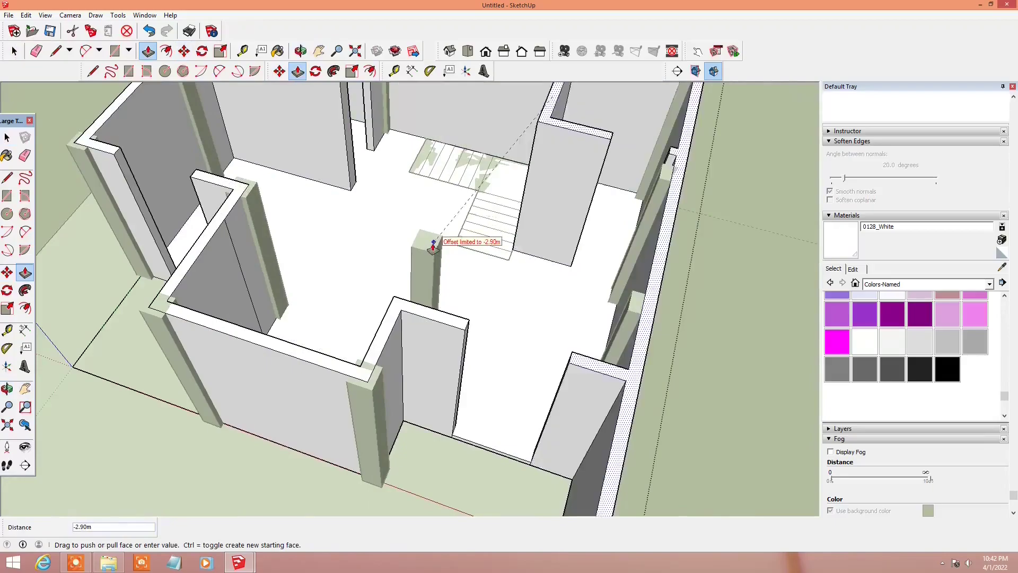
pyautogui.scroll(-5, 686, 80)
pyautogui.scroll(8, 227, 370)
pyautogui.press('space')
# Step: Push the floor face down slightly with Push/Pull
pyautogui.press('p')
pyautogui.press('space')
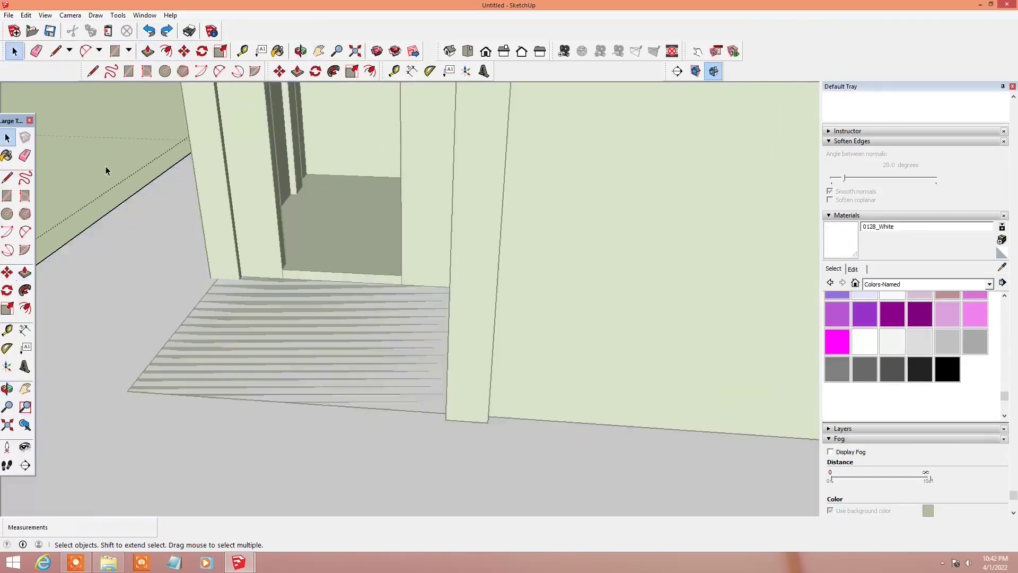
pyautogui.press('p')
pyautogui.press('space')
pyautogui.press('p')
pyautogui.click(260, 351)
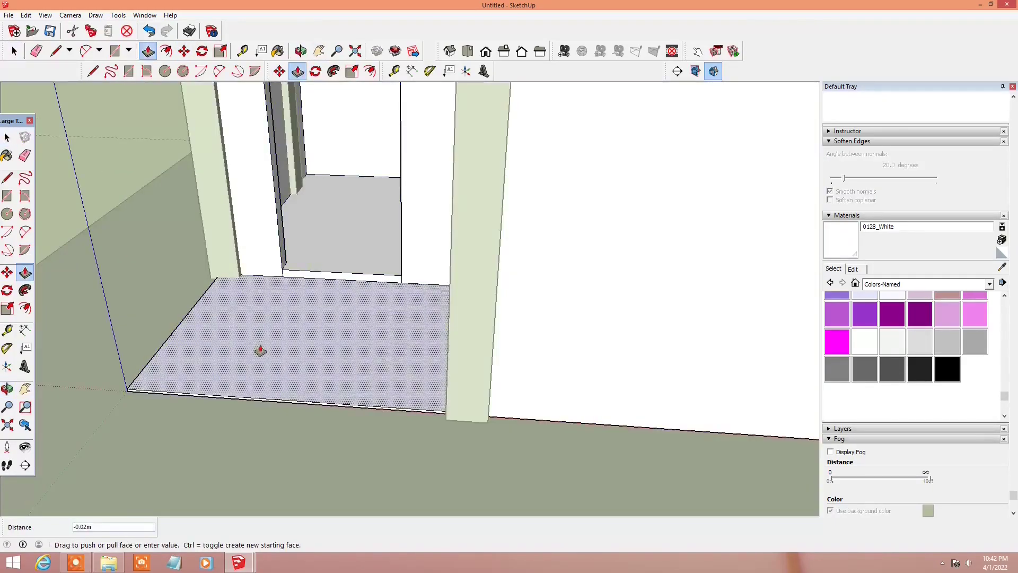
# Step: Pan to the rooms and draw a rectangle over one room
pyautogui.press('space')
pyautogui.scroll(-5, 261, 350)
pyautogui.scroll(-4, 471, 250)
pyautogui.moveTo(470, 250)
pyautogui.mouseDown(button='middle')
pyautogui.moveTo(371, 265)
pyautogui.moveTo(433, 225)
pyautogui.moveTo(460, 285)
pyautogui.mouseUp(button='middle')
pyautogui.scroll(4, 371, 265)
pyautogui.click(451, 365)
# Step: Push/Pull the room rectangle up into a 0.10 m slab
pyautogui.press('p')
pyautogui.click(404, 331)
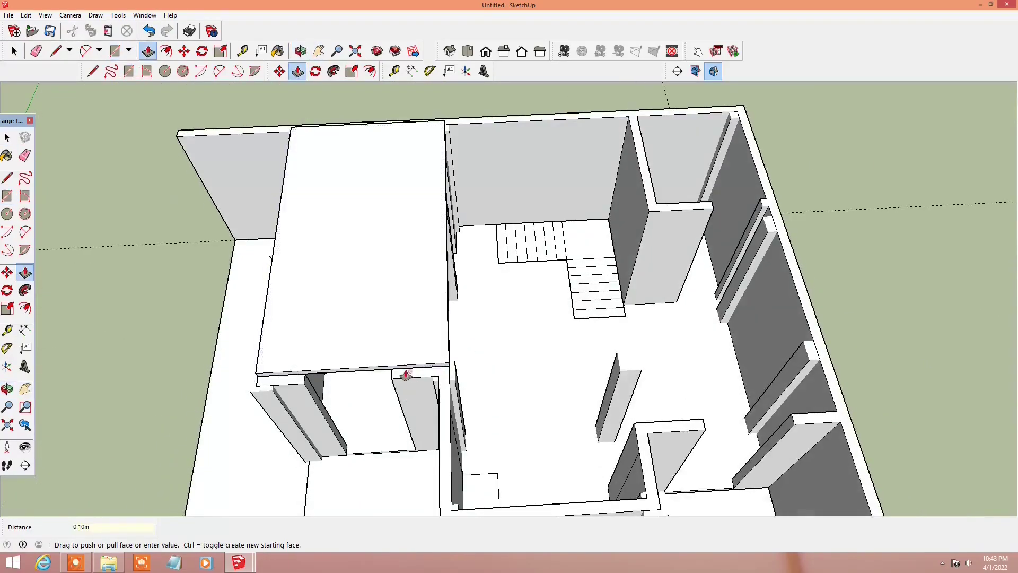
pyautogui.click(402, 406)
pyautogui.moveTo(403, 406)
pyautogui.mouseDown(button='middle')
pyautogui.moveTo(596, 164)
pyautogui.moveTo(540, 170)
pyautogui.moveTo(673, 177)
pyautogui.moveTo(543, 199)
pyautogui.mouseUp(button='middle')
# Step: Measure along the slab and extend its edge outward by 1.40 m
pyautogui.scroll(2, 543, 199)
pyautogui.press('p')
pyautogui.scroll(2, 682, 269)
pyautogui.press('t')
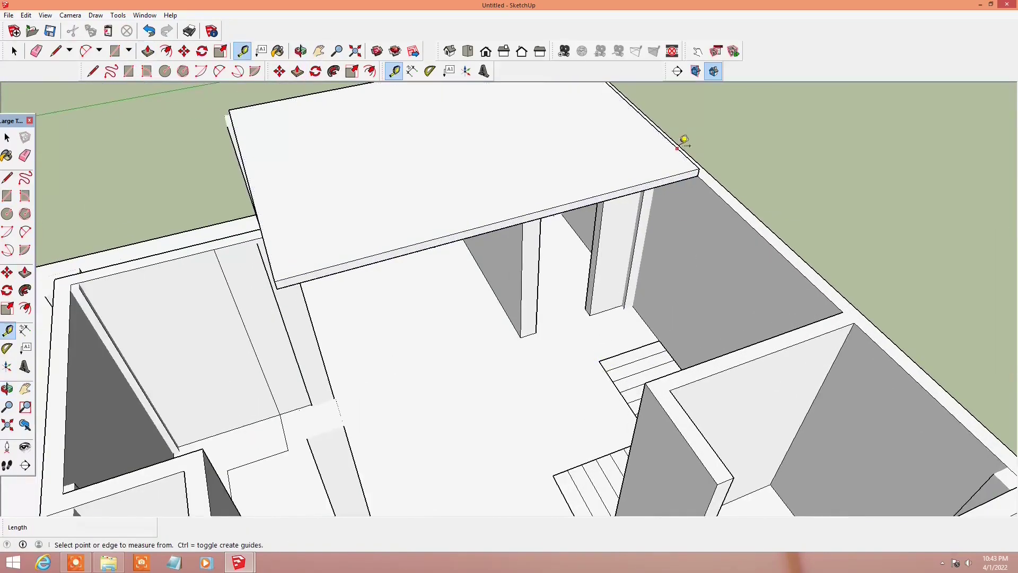
pyautogui.scroll(-1, 646, 175)
pyautogui.scroll(-2, 596, 200)
pyautogui.press('p')
pyautogui.click(596, 202)
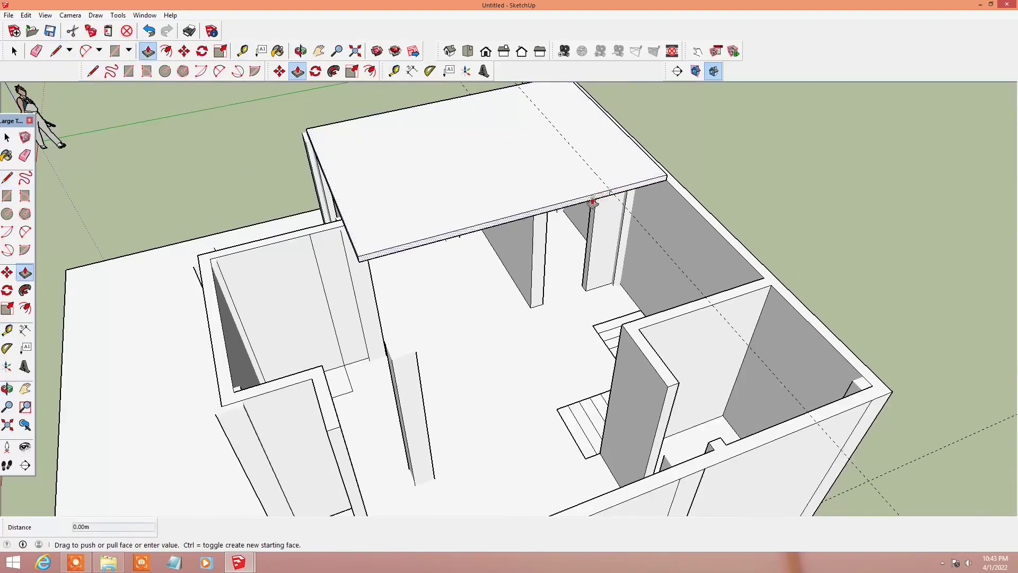
pyautogui.click(611, 313)
pyautogui.moveTo(610, 313)
pyautogui.mouseDown(button='middle')
pyautogui.moveTo(523, 234)
pyautogui.moveTo(457, 293)
pyautogui.mouseUp(button='middle')
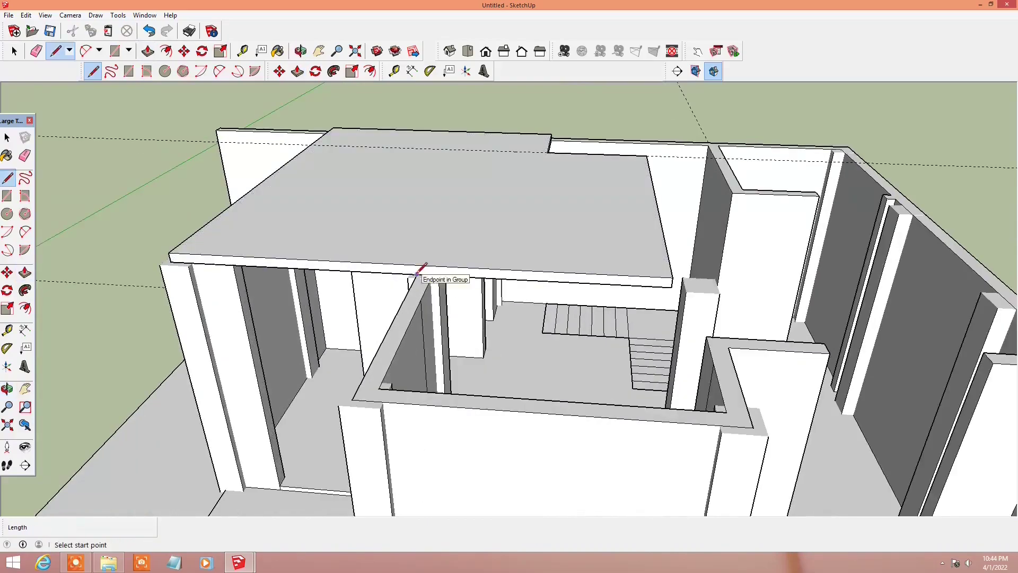
# Step: Extend another slab face further outward to cover the house
pyautogui.press('p')
pyautogui.scroll(-2, 495, 262)
pyautogui.scroll(2, 621, 389)
pyautogui.click(615, 379)
pyautogui.moveTo(485, 326); pyautogui.dragTo(601, 256)
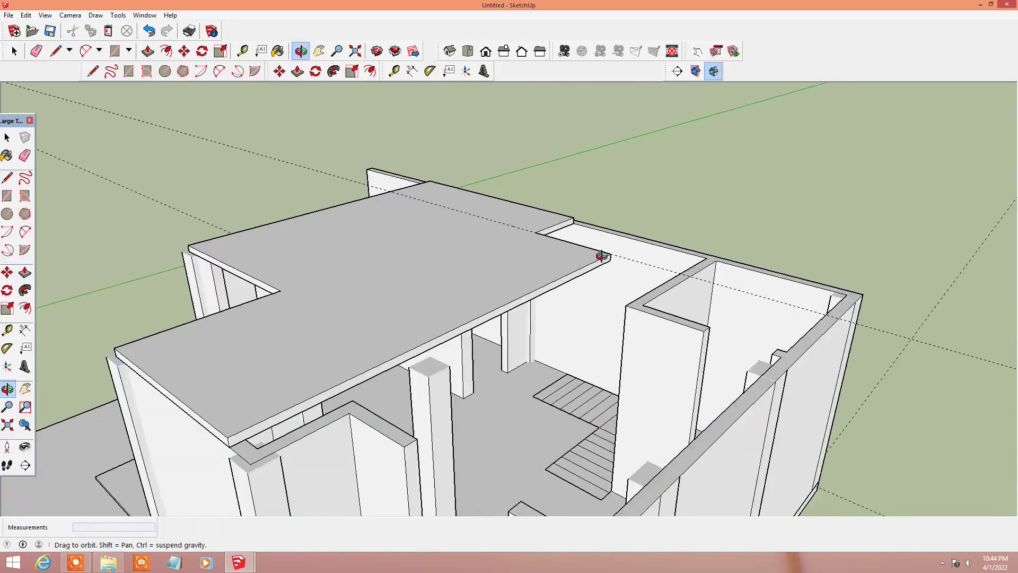
# Step: Orbit and pan over the slab to the area above the staircase
pyautogui.press('p')
pyautogui.scroll(-2, 461, 295)
pyautogui.scroll(-4, 512, 364)
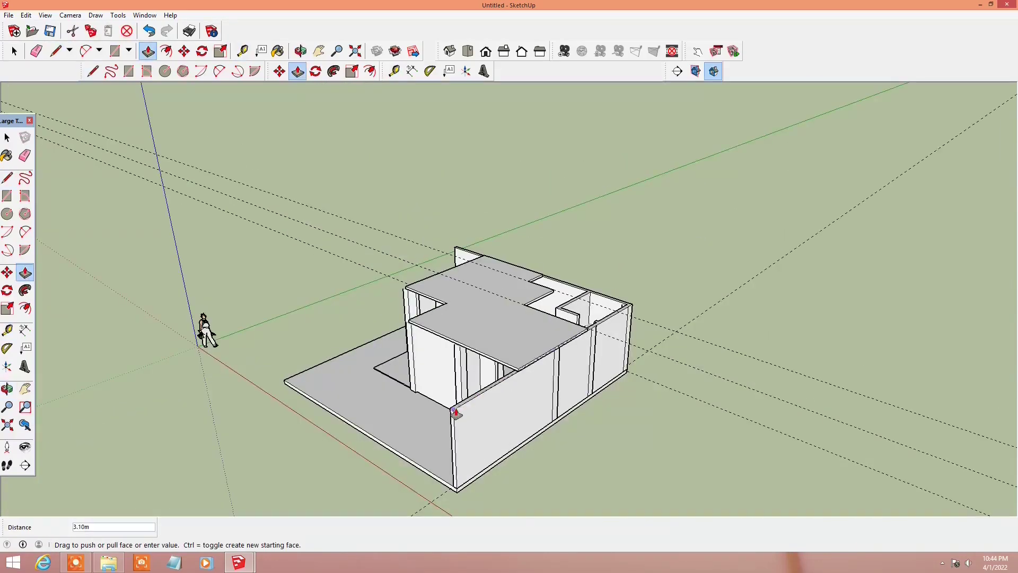
pyautogui.moveTo(456, 413); pyautogui.dragTo(466, 296, button='middle')
pyautogui.scroll(5, 387, 380)
pyautogui.scroll(3, 459, 361)
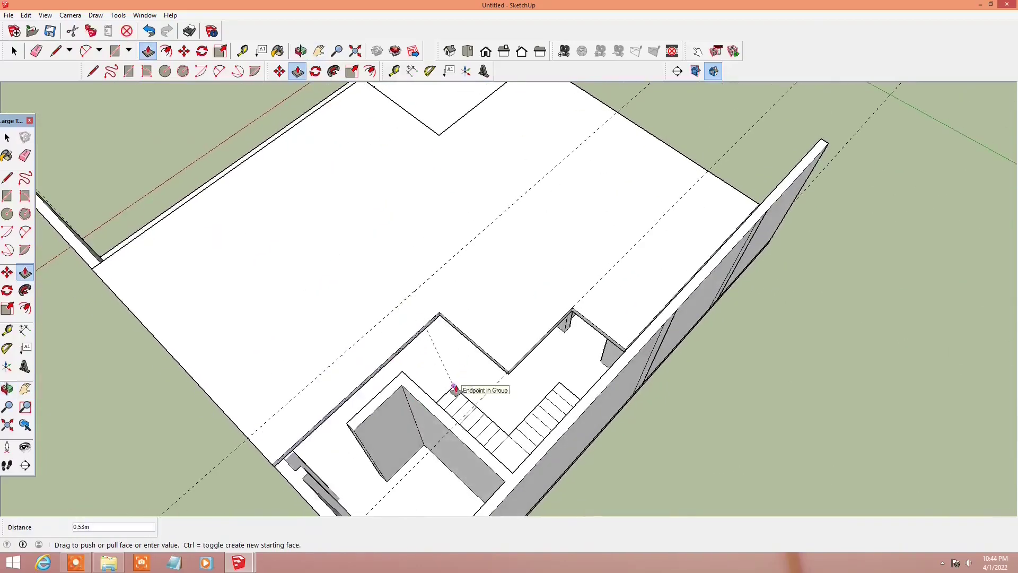
pyautogui.scroll(3, 440, 392)
pyautogui.keyDown('shift'); pyautogui.moveTo(440, 393); pyautogui.dragTo(402, 200, button='middle'); pyautogui.keyUp('shift')
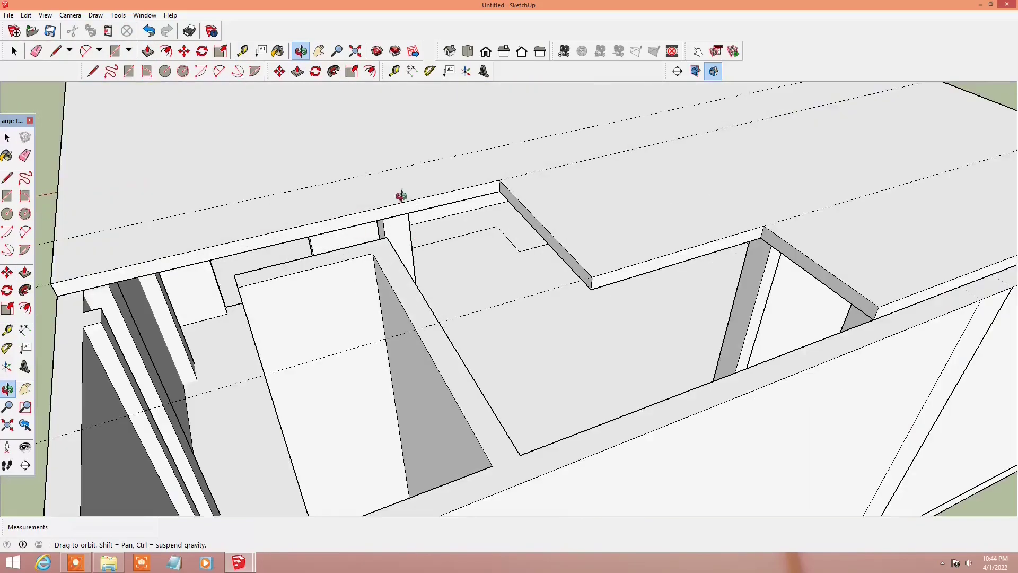
pyautogui.scroll(3, 505, 386)
pyautogui.moveTo(504, 386); pyautogui.dragTo(534, 333, button='middle')
pyautogui.scroll(-3, 534, 332)
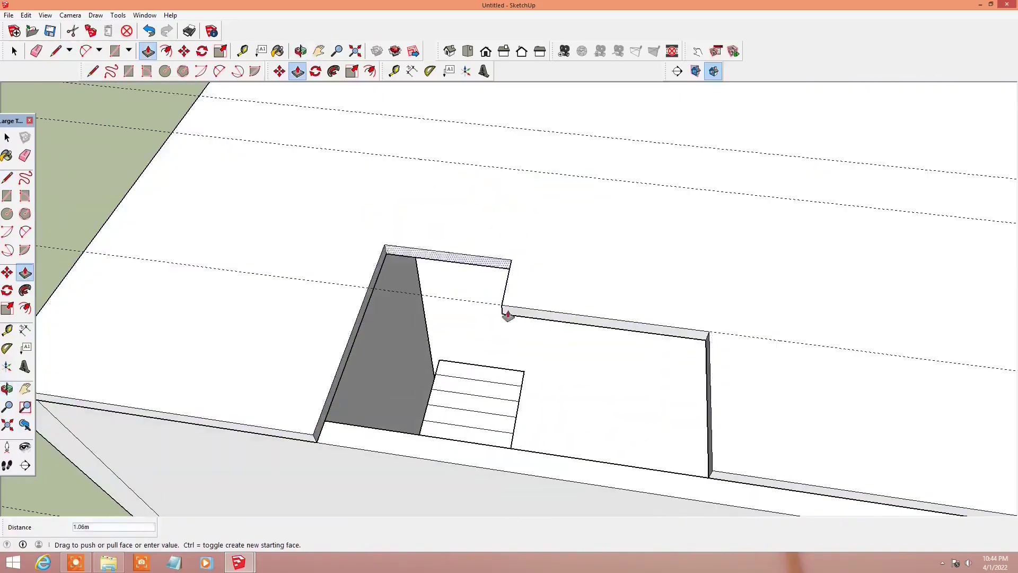
pyautogui.moveTo(523, 375)
pyautogui.mouseDown(button='middle')
pyautogui.moveTo(332, 241)
pyautogui.moveTo(492, 183)
pyautogui.mouseUp(button='middle')
pyautogui.scroll(3, 332, 241)
pyautogui.scroll(2, 493, 183)
# Step: Cut the L-shaped stair opening through the slab using Line, Push/Pull and Eraser
pyautogui.press('l')
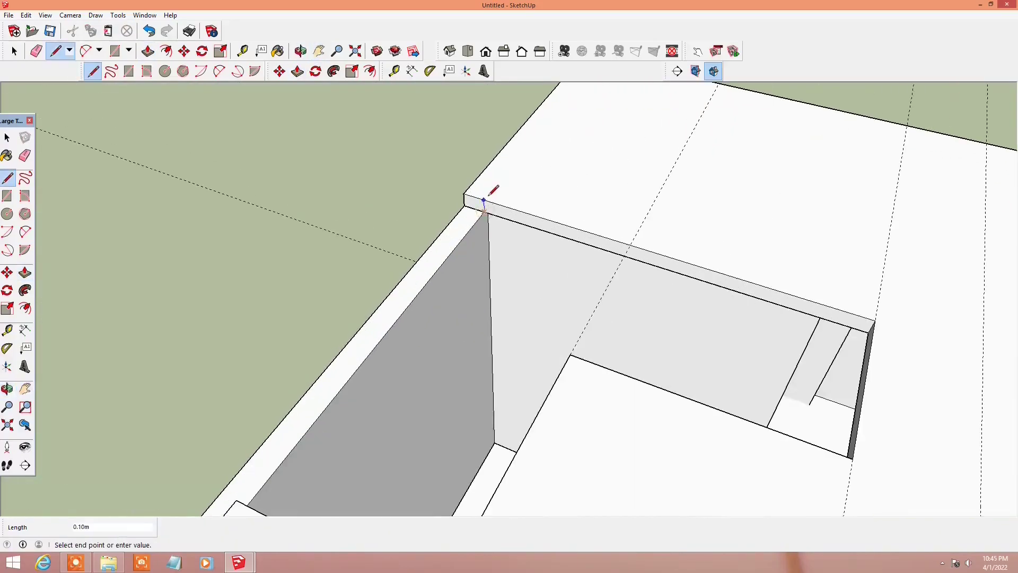
pyautogui.press('p')
pyautogui.scroll(-3, 485, 198)
pyautogui.scroll(-3, 371, 345)
pyautogui.press('e')
pyautogui.keyDown('shift'); pyautogui.moveTo(329, 411); pyautogui.dragTo(364, 416, button='middle'); pyautogui.keyUp('shift')
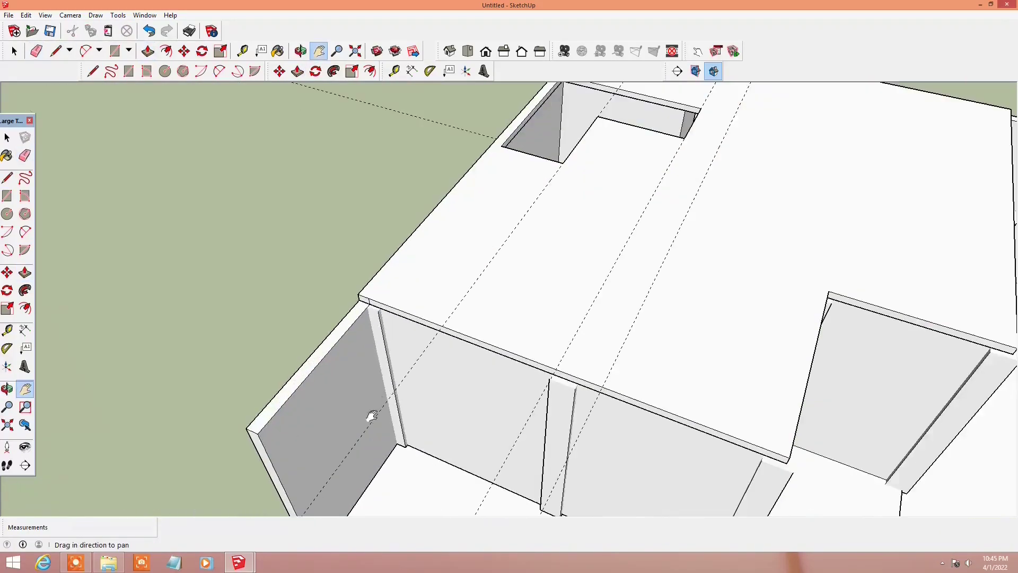
pyautogui.press('p')
pyautogui.moveTo(278, 431); pyautogui.dragTo(625, 322, button='middle')
pyautogui.press('l')
pyautogui.scroll(5, 559, 288)
pyautogui.press('o')
pyautogui.scroll(-3, 558, 288)
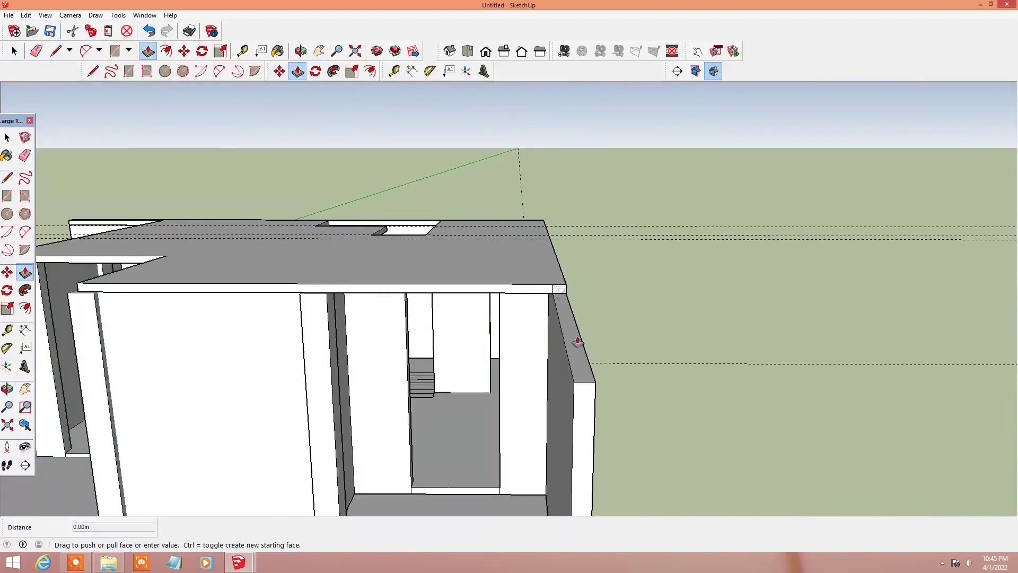
pyautogui.moveTo(575, 341)
pyautogui.mouseDown()
pyautogui.moveTo(466, 357)
pyautogui.moveTo(545, 386)
pyautogui.mouseUp()
pyautogui.click(26, 15)
# Step: Delete all guides, then orbit to an overhead view of the roof slab
pyautogui.click(87, 114)
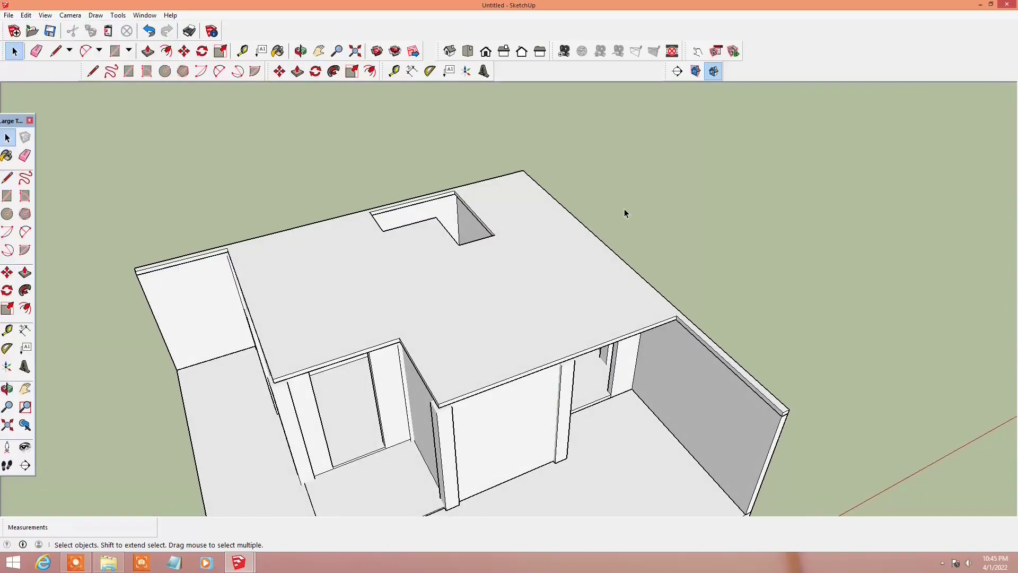
pyautogui.moveTo(624, 211)
pyautogui.mouseDown(button='middle')
pyautogui.moveTo(518, 370)
pyautogui.moveTo(374, 322)
pyautogui.moveTo(448, 326)
pyautogui.mouseUp(button='middle')
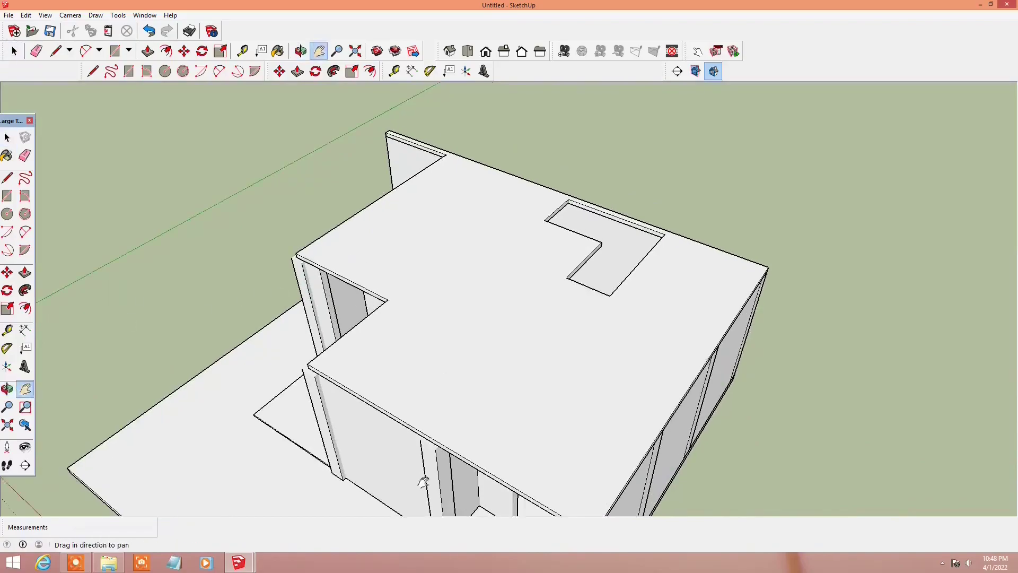
pyautogui.moveTo(423, 481)
pyautogui.mouseDown(button='middle')
pyautogui.moveTo(454, 262)
pyautogui.moveTo(466, 346)
pyautogui.mouseUp(button='middle')
pyautogui.press('p')
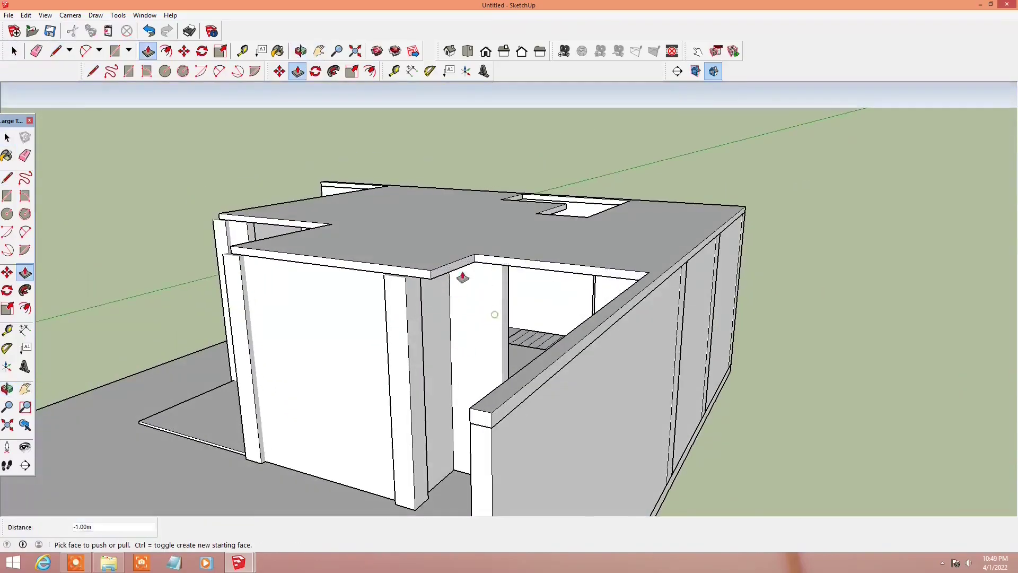
pyautogui.moveTo(461, 275)
pyautogui.keyDown('shift'); pyautogui.mouseDown(button='middle')
pyautogui.moveTo(466, 346)
pyautogui.moveTo(643, 417)
pyautogui.mouseUp(button='middle'); pyautogui.keyUp('shift')
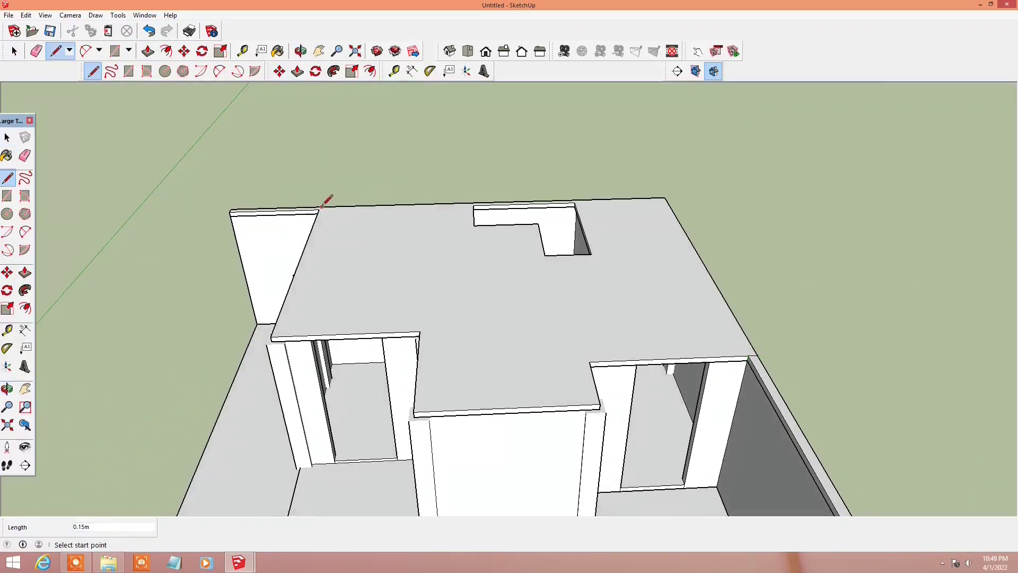
pyautogui.scroll(2, 324, 200)
pyautogui.scroll(-2, 338, 290)
# Step: Offset the slab's top outline 0.15 m inward
pyautogui.press('f')
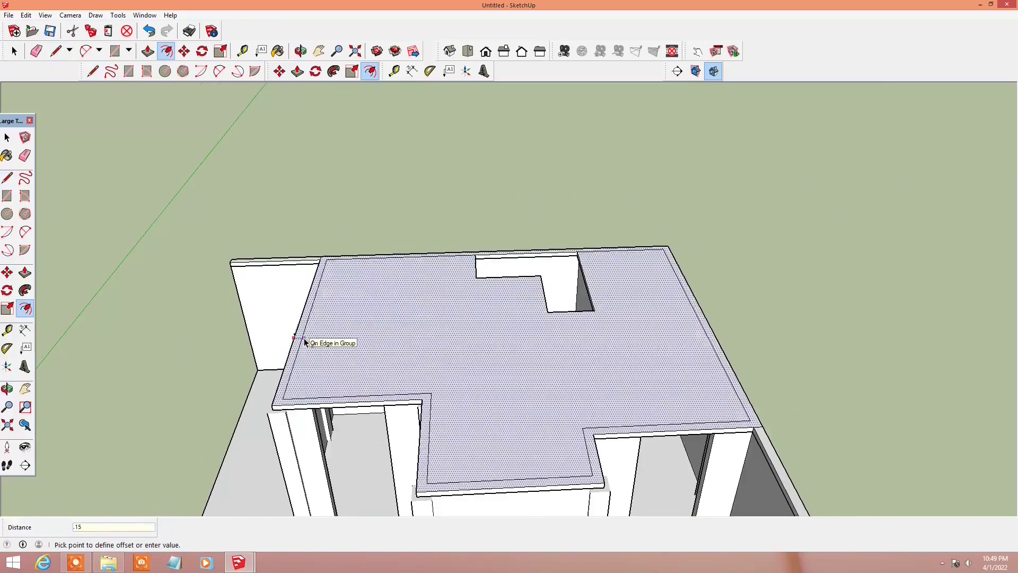
pyautogui.press('space')
pyautogui.click(570, 271)
pyautogui.moveTo(504, 317); pyautogui.dragTo(771, 444, button='middle')
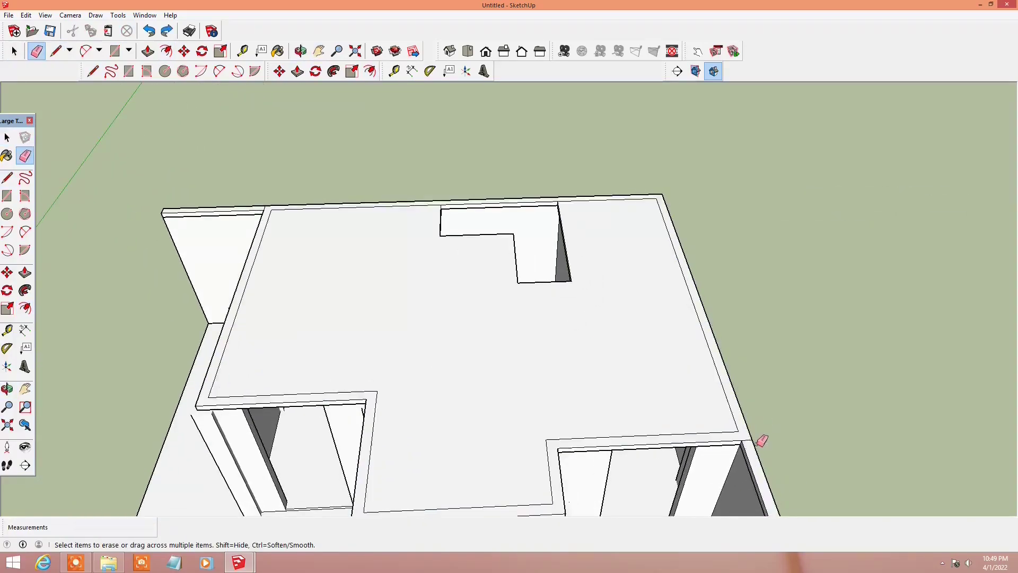
pyautogui.scroll(2, 284, 215)
pyautogui.moveTo(284, 215); pyautogui.dragTo(336, 328, button='middle')
pyautogui.press('t')
pyautogui.click(300, 404)
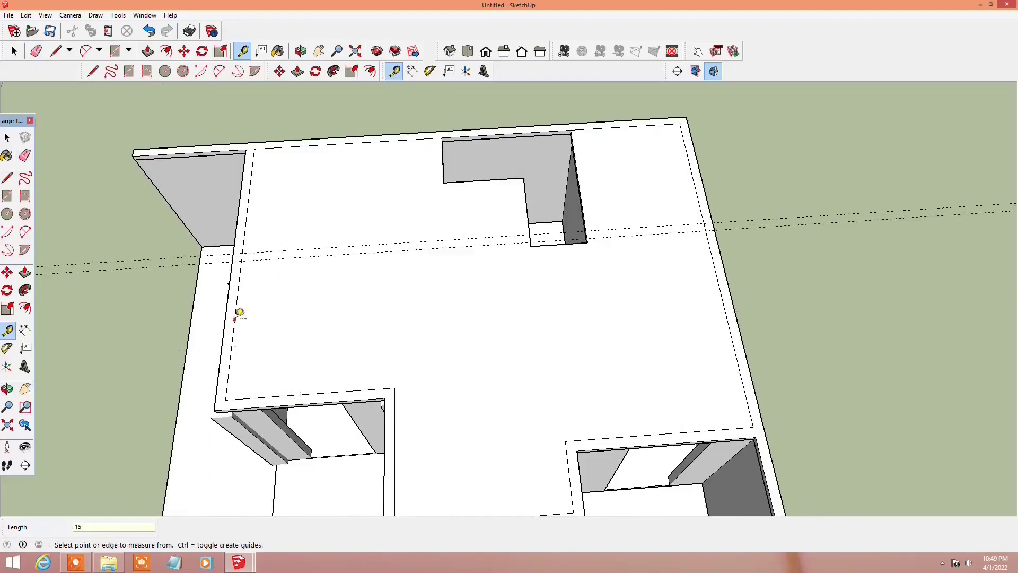
# Step: Place a guide on the slab and draw a narrow 0.15 m strip rectangle
pyautogui.click(396, 377)
pyautogui.press('r')
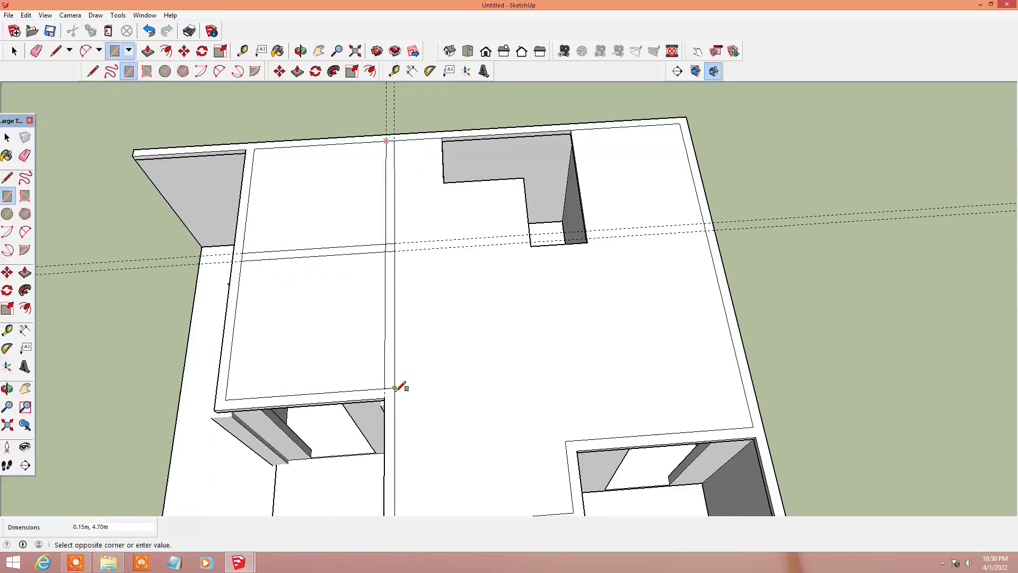
pyautogui.click(395, 387)
pyautogui.scroll(2, 396, 265)
pyautogui.press('e')
pyautogui.scroll(-2, 250, 264)
pyautogui.scroll(-5, 250, 263)
# Step: Set a tape-measure guide 0.15 m from the slab edge
pyautogui.moveTo(250, 263)
pyautogui.mouseDown(button='middle')
pyautogui.moveTo(552, 184)
pyautogui.moveTo(578, 229)
pyautogui.mouseUp(button='middle')
pyautogui.scroll(5, 373, 344)
pyautogui.press('t')
pyautogui.scroll(3, 373, 344)
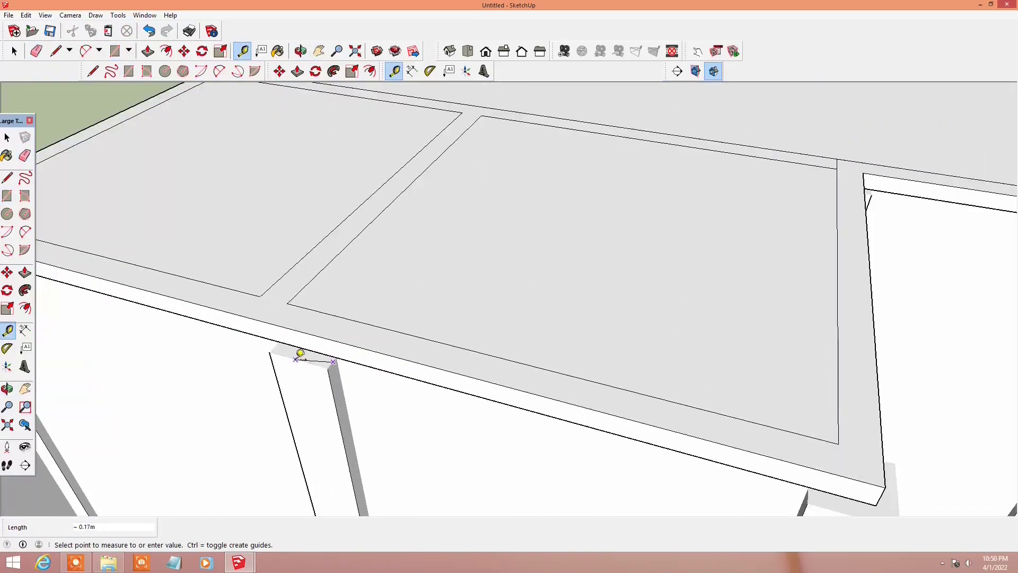
pyautogui.scroll(2, 300, 353)
pyautogui.write('.15')
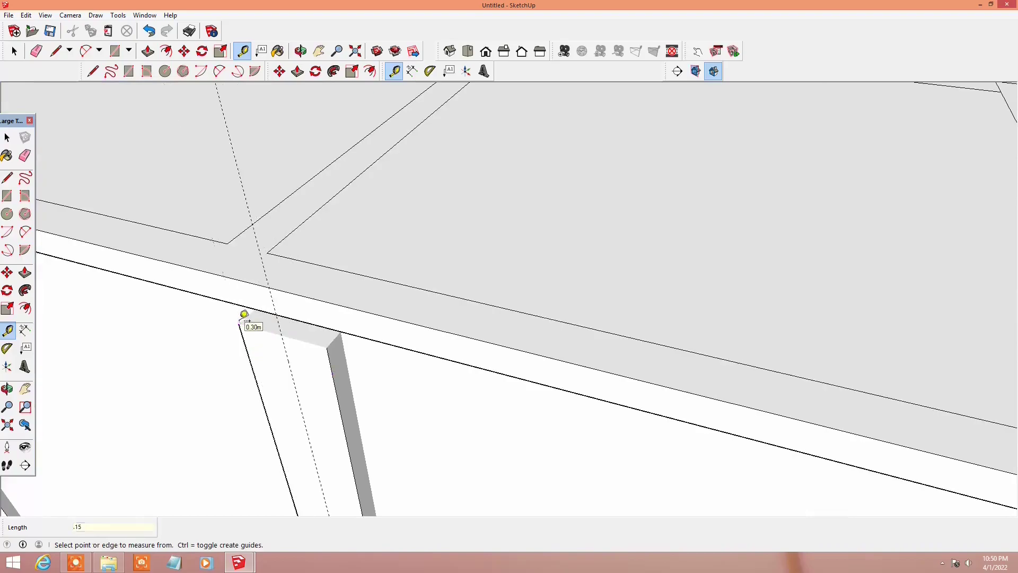
pyautogui.press('Return')
pyautogui.scroll(-2, 244, 314)
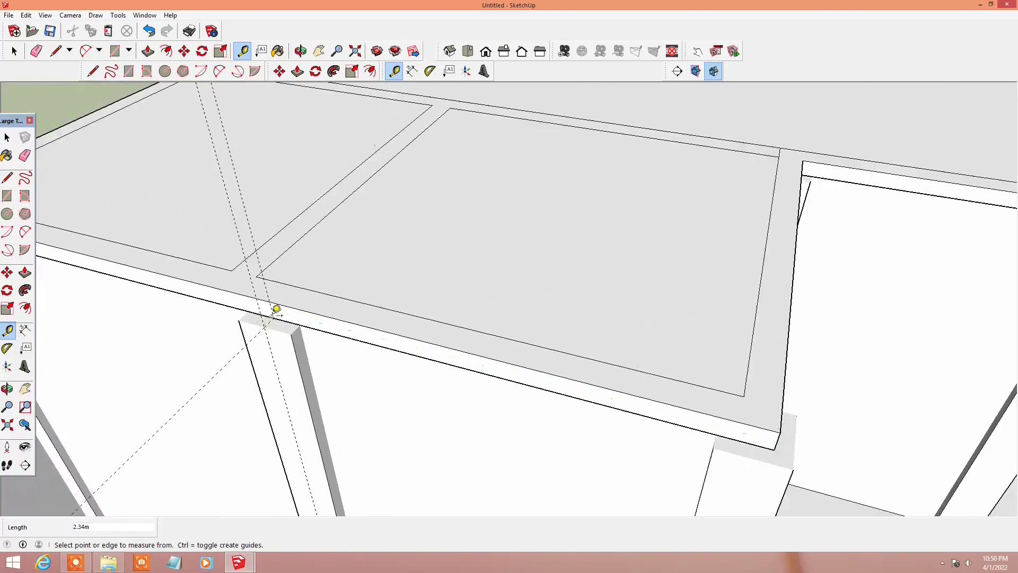
pyautogui.moveTo(276, 309)
pyautogui.keyDown('shift'); pyautogui.mouseDown(button='middle')
pyautogui.moveTo(461, 327)
pyautogui.moveTo(438, 341)
pyautogui.mouseUp(button='middle'); pyautogui.keyUp('shift')
# Step: Select a panel edge and move it to its new position
pyautogui.press('space')
pyautogui.click(200, 372)
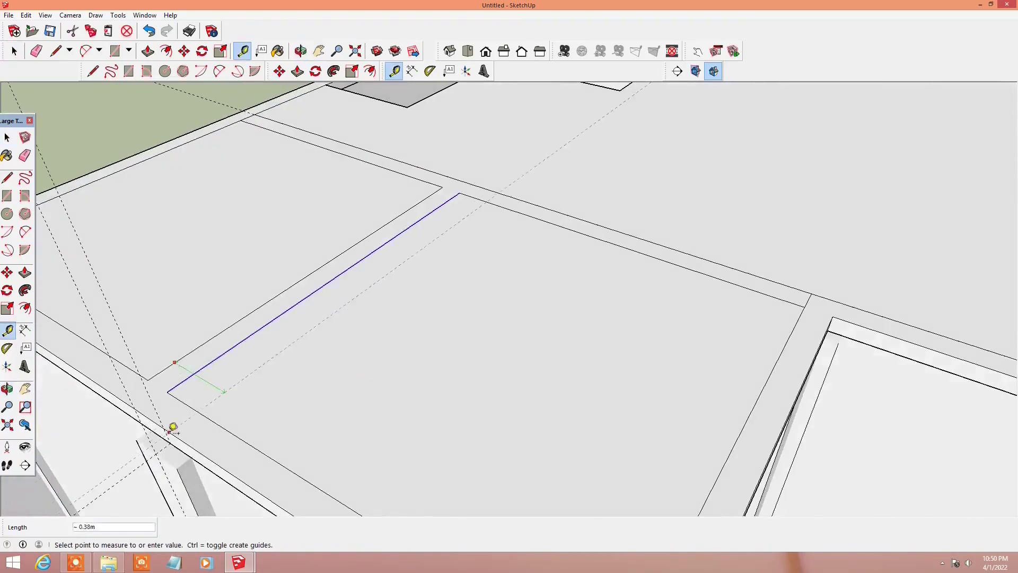
pyautogui.press('space')
pyautogui.click(149, 380)
pyautogui.click(177, 405)
pyautogui.moveTo(177, 405)
pyautogui.mouseDown(button='middle')
pyautogui.moveTo(432, 325)
pyautogui.moveTo(136, 262)
pyautogui.moveTo(472, 405)
pyautogui.moveTo(671, 292)
pyautogui.mouseUp(button='middle')
pyautogui.press('space')
pyautogui.press('t')
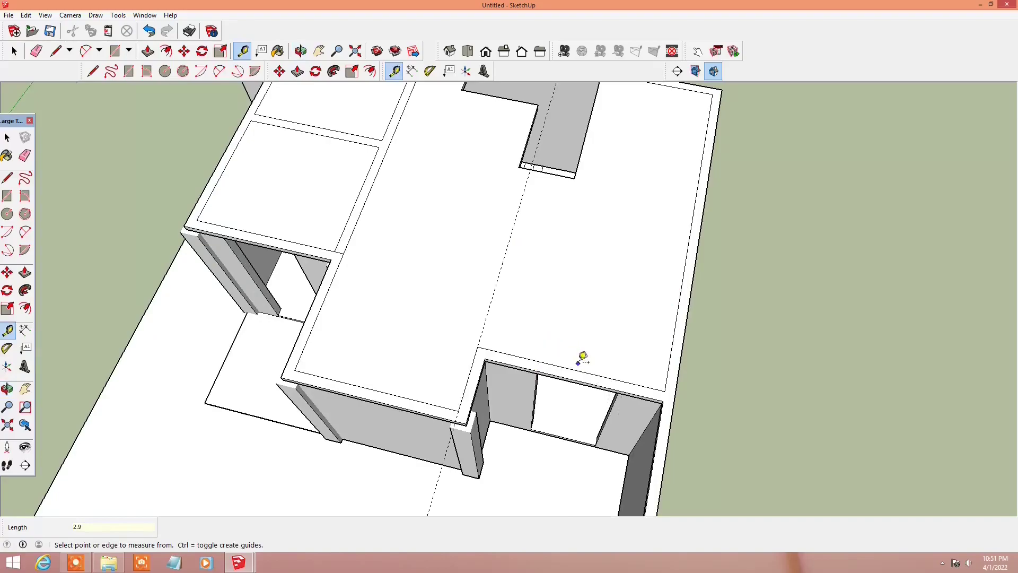
pyautogui.keyDown('shift'); pyautogui.moveTo(541, 297); pyautogui.dragTo(513, 362, button='middle'); pyautogui.keyUp('shift')
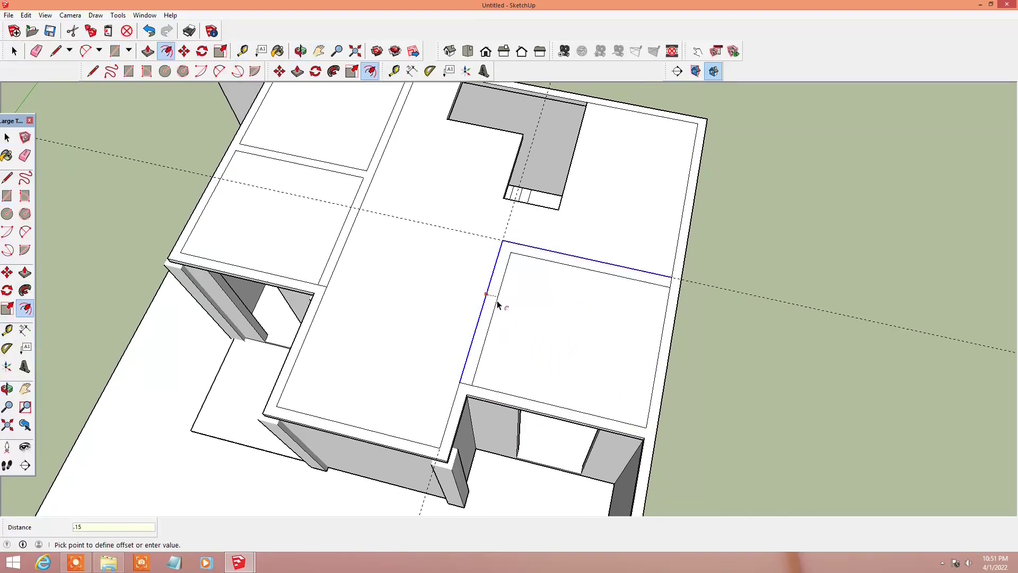
# Step: Place a Tape Measure guide from the wall edge over the upper-floor slab
pyautogui.scroll(-2, 466, 391)
pyautogui.scroll(5, 552, 336)
pyautogui.scroll(-5, 523, 325)
pyautogui.keyDown('shift'); pyautogui.moveTo(522, 325); pyautogui.dragTo(528, 417, button='middle'); pyautogui.keyUp('shift')
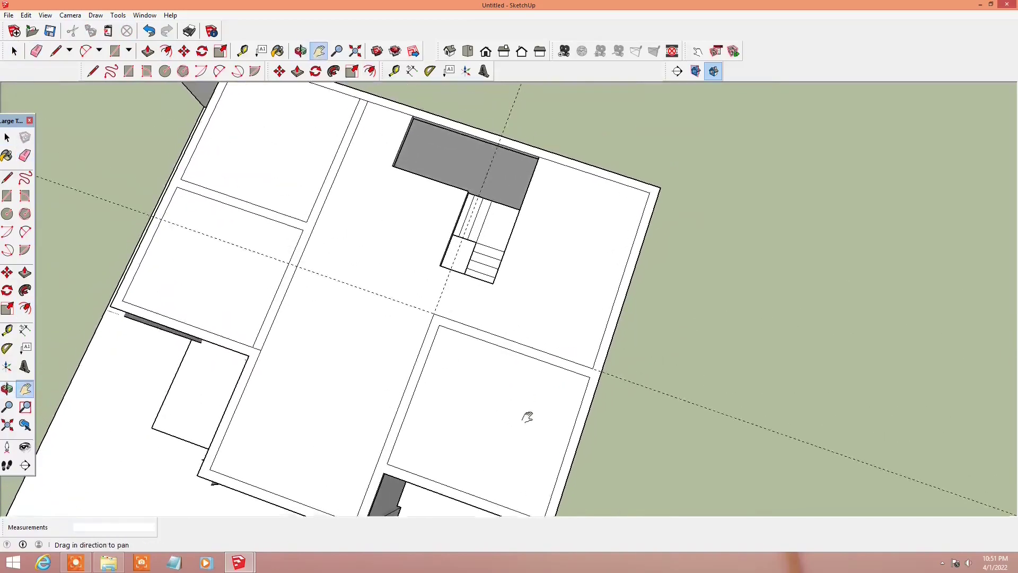
pyautogui.press('t')
pyautogui.click(564, 358)
pyautogui.write('1')
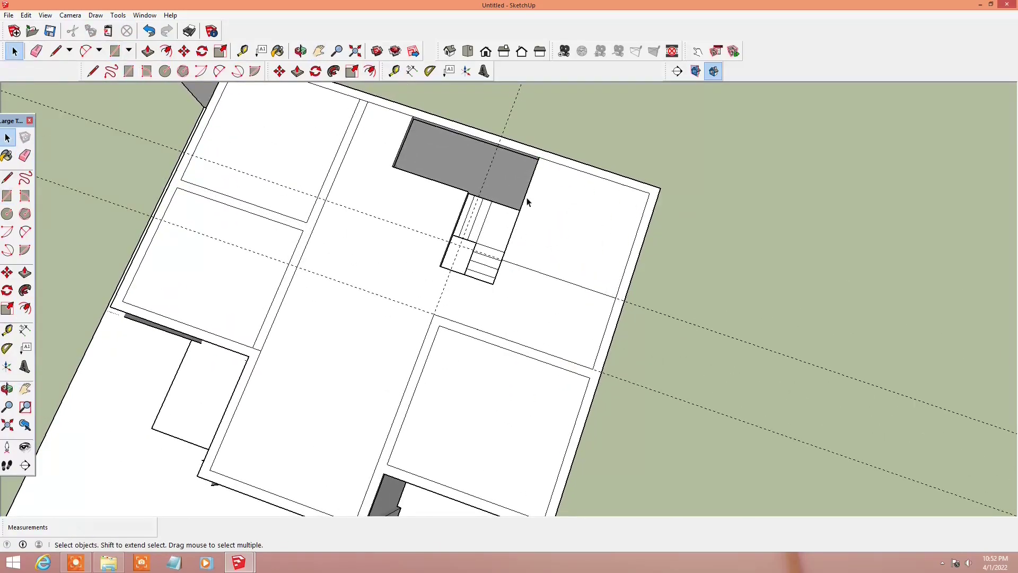
pyautogui.write('t')
pyautogui.moveTo(538, 225)
pyautogui.mouseDown(button='middle')
pyautogui.moveTo(546, 150)
pyautogui.moveTo(514, 316)
pyautogui.moveTo(468, 223)
pyautogui.mouseUp(button='middle')
pyautogui.moveTo(229, 335); pyautogui.dragTo(375, 386, button='middle')
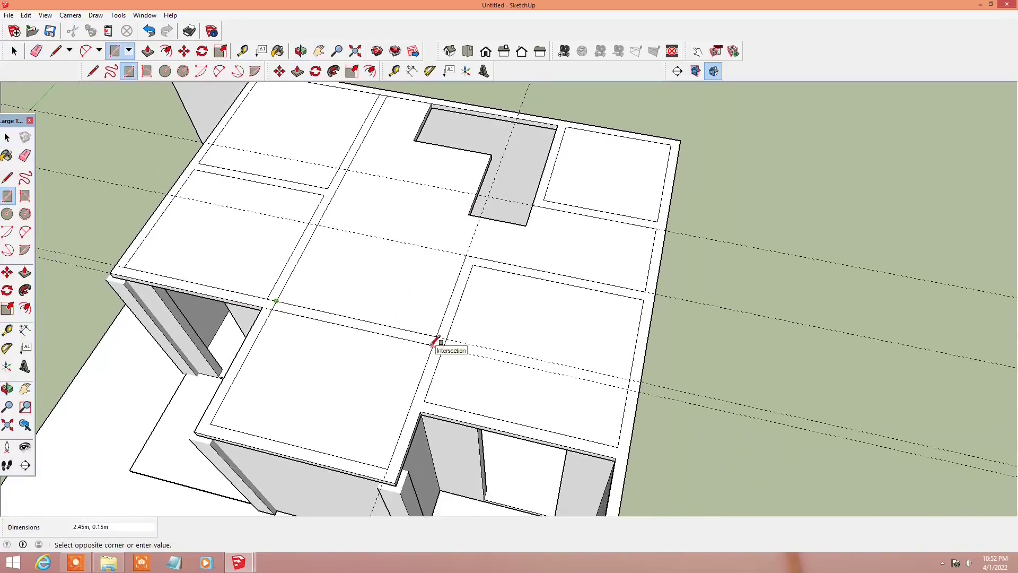
# Step: Select and delete the L-shaped face over the stair
pyautogui.press('e')
pyautogui.scroll(2, 274, 304)
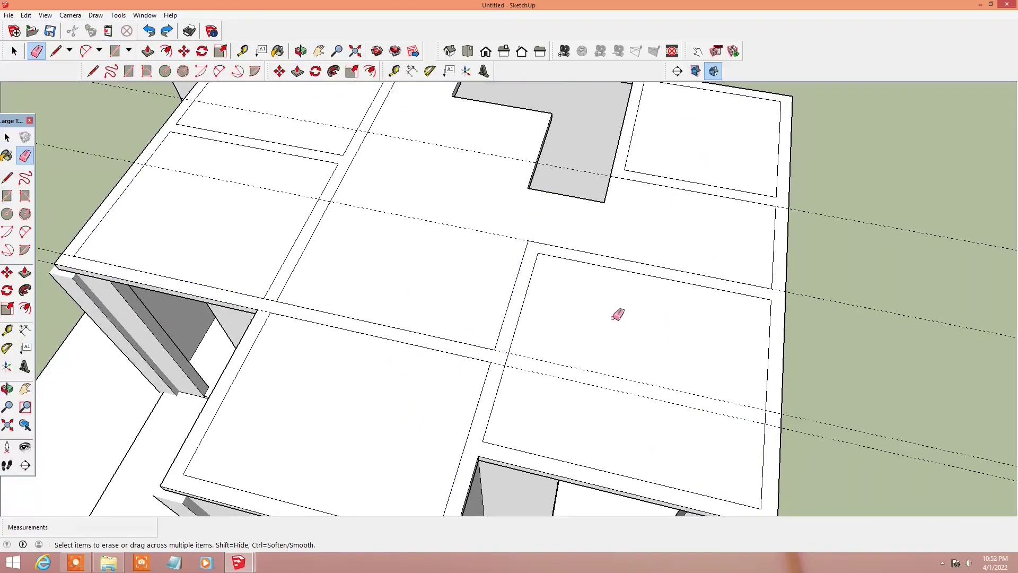
pyautogui.press('t')
pyautogui.moveTo(618, 315)
pyautogui.mouseDown(button='middle')
pyautogui.moveTo(628, 189)
pyautogui.moveTo(614, 234)
pyautogui.mouseUp(button='middle')
pyautogui.press('r')
pyautogui.press('space')
pyautogui.click(594, 195)
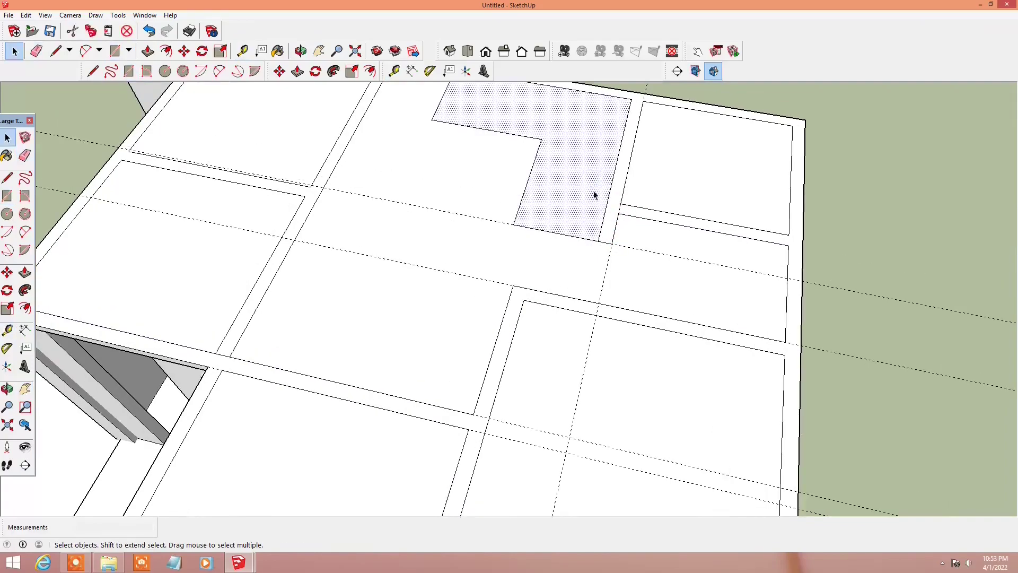
pyautogui.press('Delete')
pyautogui.press('o')
pyautogui.scroll(-3, 632, 279)
# Step: Remove all guide lines with Edit > Delete Guides
pyautogui.click(25, 15)
pyautogui.click(42, 106)
pyautogui.scroll(5, 473, 239)
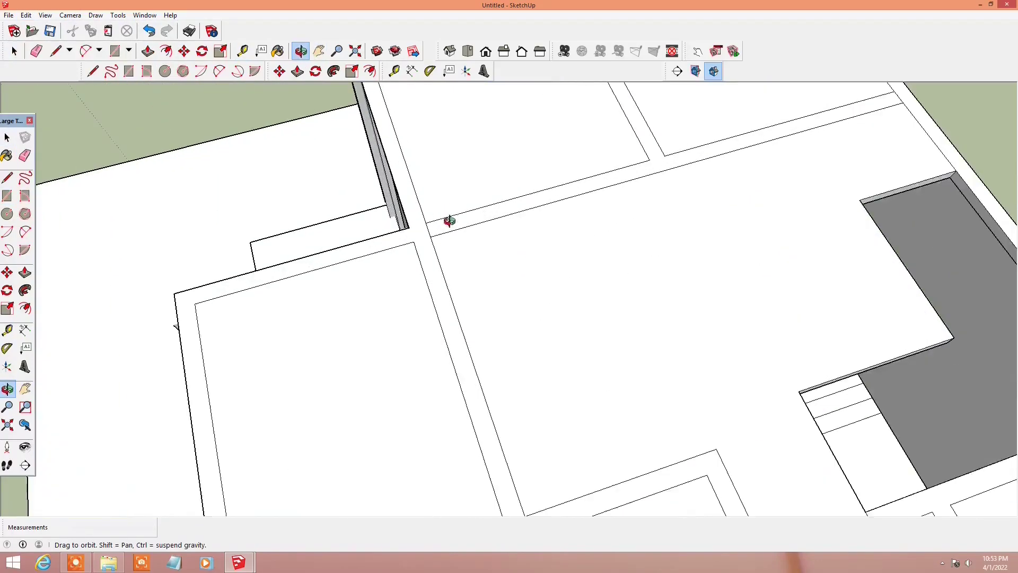
pyautogui.press('space')
pyautogui.scroll(-2, 583, 223)
# Step: Place a new guide from the wall edge for the partition wall outlines
pyautogui.press('t')
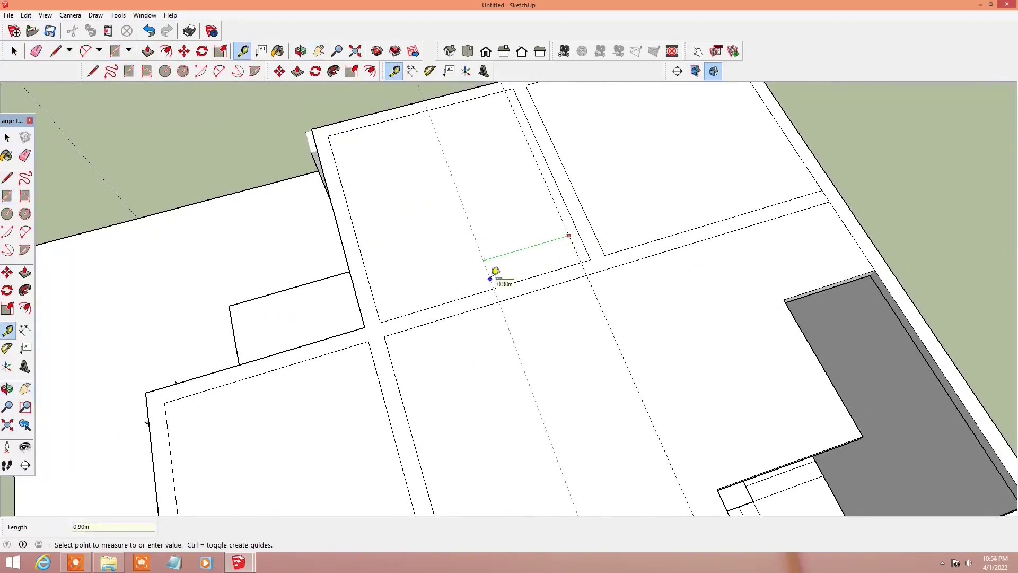
pyautogui.press('r')
pyautogui.scroll(1, 498, 292)
pyautogui.press('t')
pyautogui.scroll(-2, 535, 291)
pyautogui.scroll(3, 522, 313)
pyautogui.click(469, 288)
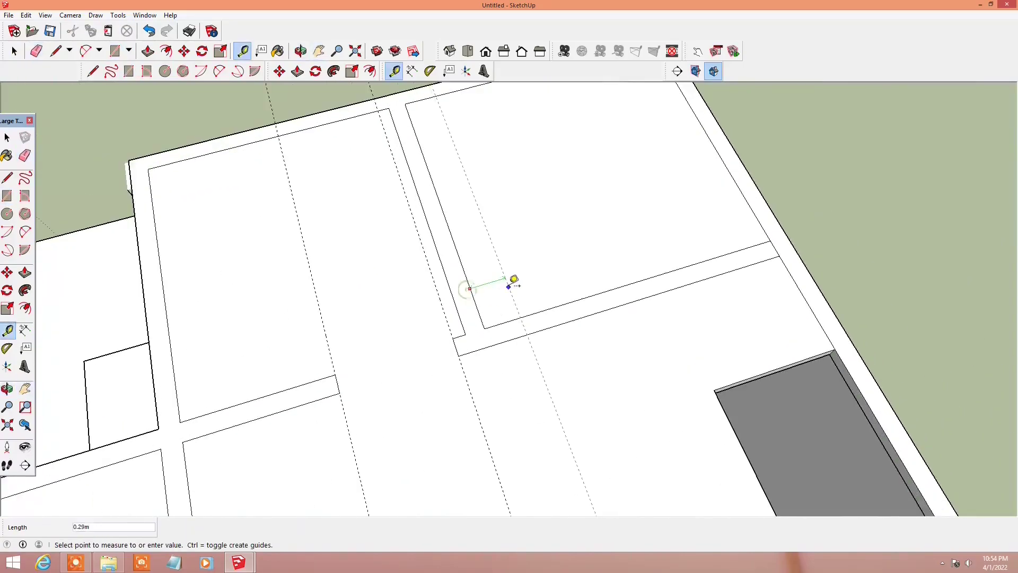
pyautogui.scroll(-1, 564, 325)
pyautogui.press('r')
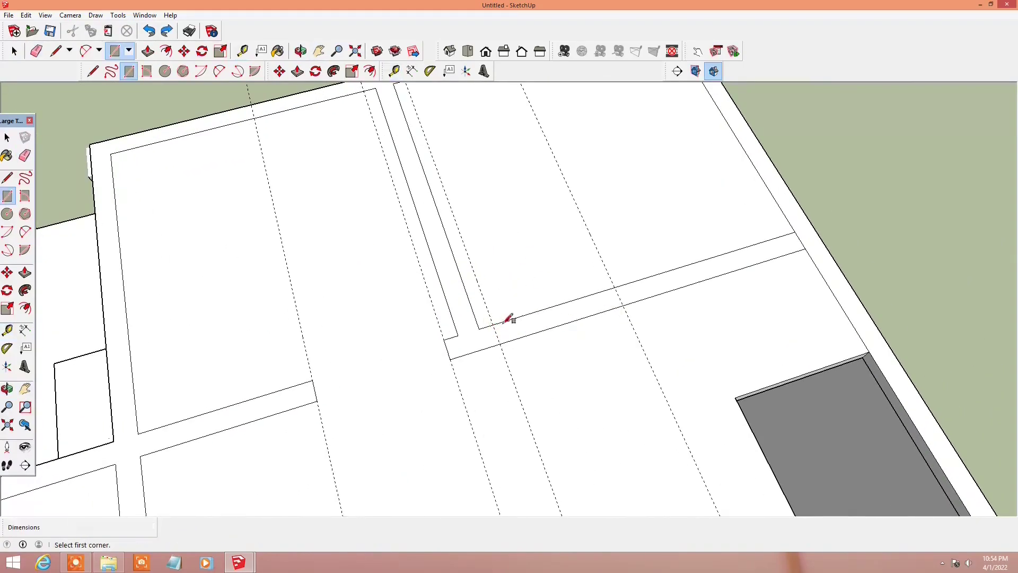
pyautogui.press('e')
pyautogui.scroll(-3, 559, 291)
pyautogui.moveTo(559, 291)
pyautogui.keyDown('shift'); pyautogui.mouseDown(button='middle')
pyautogui.moveTo(567, 364)
pyautogui.moveTo(439, 388)
pyautogui.moveTo(525, 400)
pyautogui.moveTo(525, 325)
pyautogui.moveTo(513, 348)
pyautogui.moveTo(577, 421)
pyautogui.mouseUp(button='middle'); pyautogui.keyUp('shift')
pyautogui.scroll(3, 513, 348)
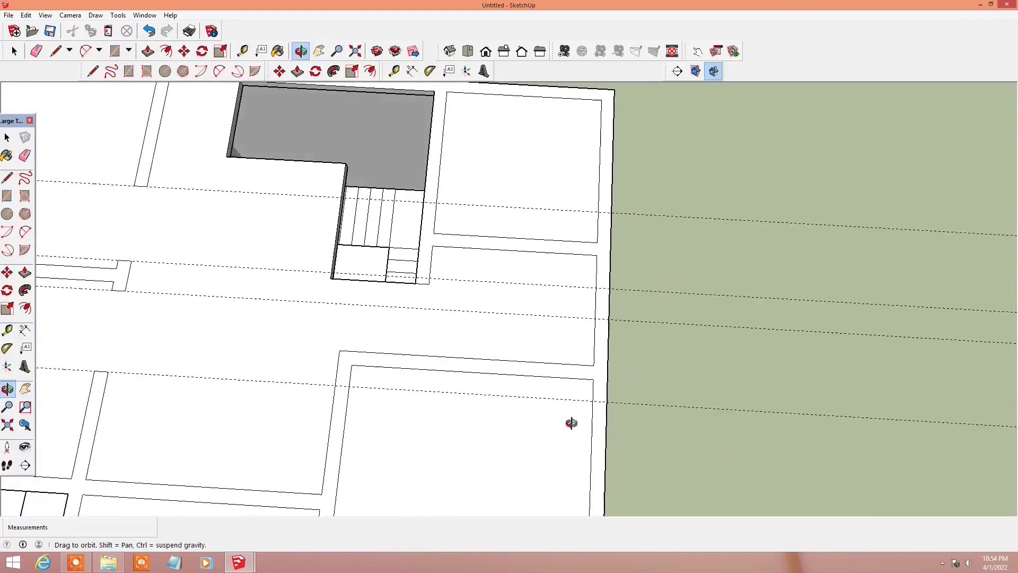
# Step: From a top-down view of the building, select the short partition wall
pyautogui.press('t')
pyautogui.scroll(2, 610, 334)
pyautogui.moveTo(609, 334)
pyautogui.mouseDown(button='middle')
pyautogui.moveTo(369, 302)
pyautogui.moveTo(339, 273)
pyautogui.moveTo(354, 354)
pyautogui.mouseUp(button='middle')
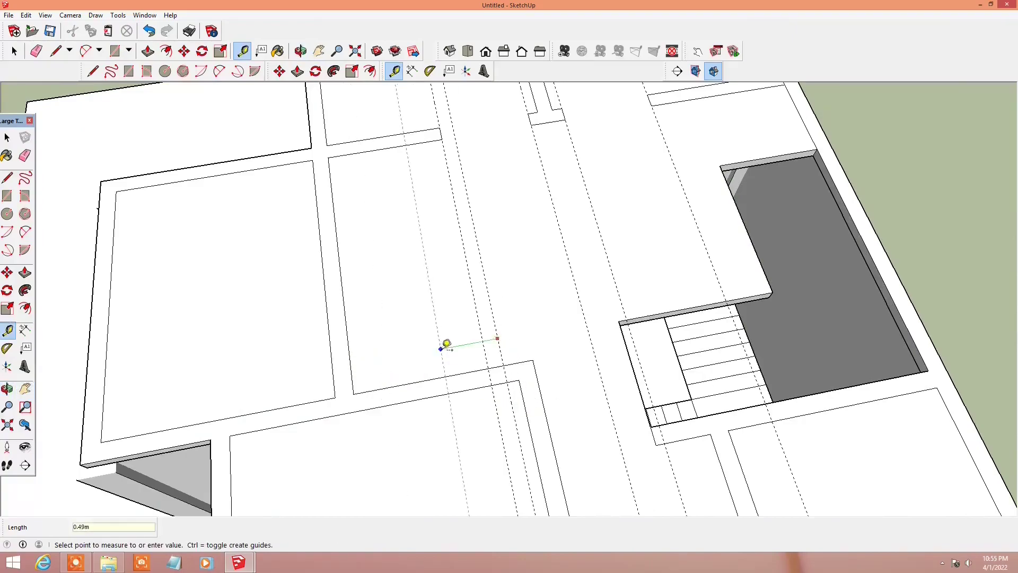
pyautogui.scroll(-5, 512, 377)
pyautogui.moveTo(511, 378)
pyautogui.mouseDown(button='middle')
pyautogui.moveTo(468, 391)
pyautogui.moveTo(495, 205)
pyautogui.moveTo(567, 175)
pyautogui.mouseUp(button='middle')
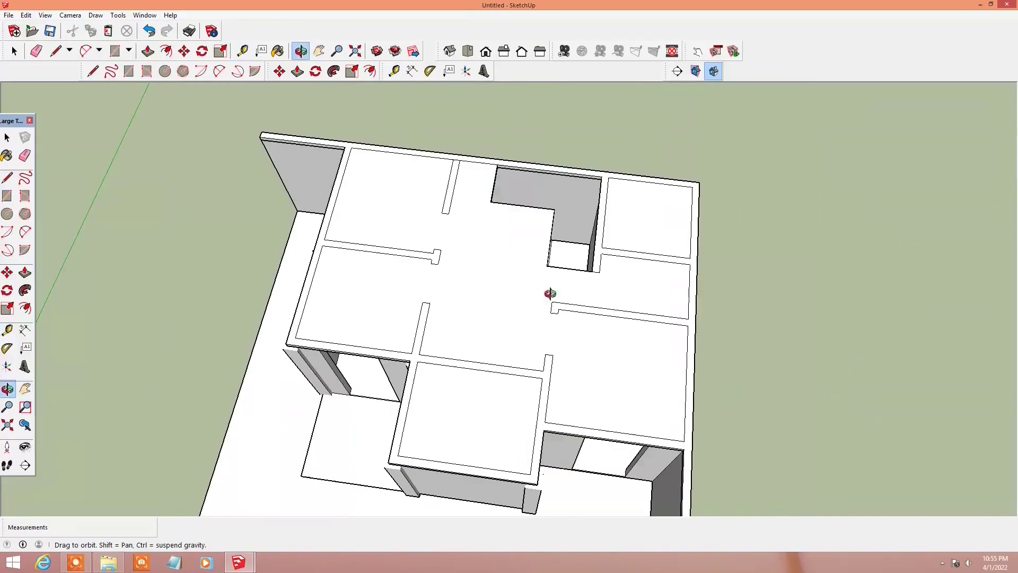
pyautogui.moveTo(552, 293); pyautogui.dragTo(460, 266, button='middle')
pyautogui.scroll(3, 475, 228)
pyautogui.press('space')
pyautogui.click(475, 228)
pyautogui.scroll(-2, 422, 197)
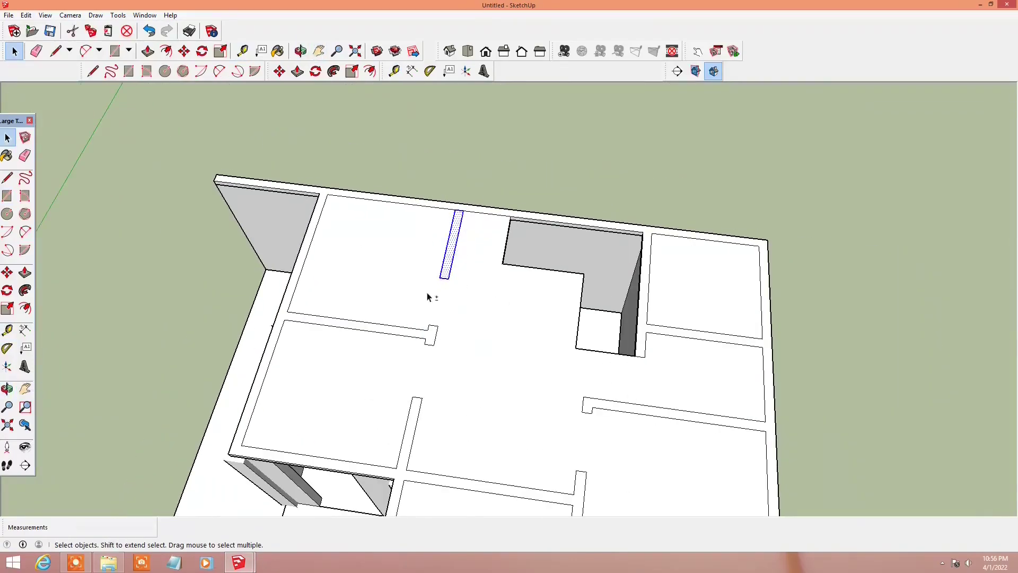
# Step: Move the selected short partition wall into position
pyautogui.scroll(-1, 429, 297)
pyautogui.press('m')
pyautogui.scroll(2, 498, 306)
pyautogui.scroll(-2, 484, 276)
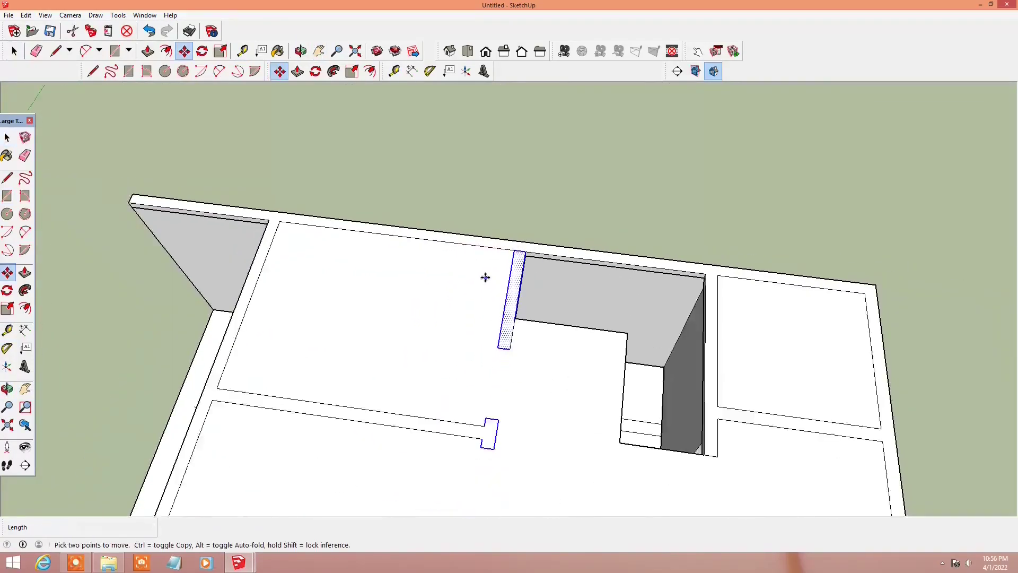
pyautogui.scroll(-2, 523, 364)
pyautogui.scroll(5, 504, 356)
pyautogui.press('space')
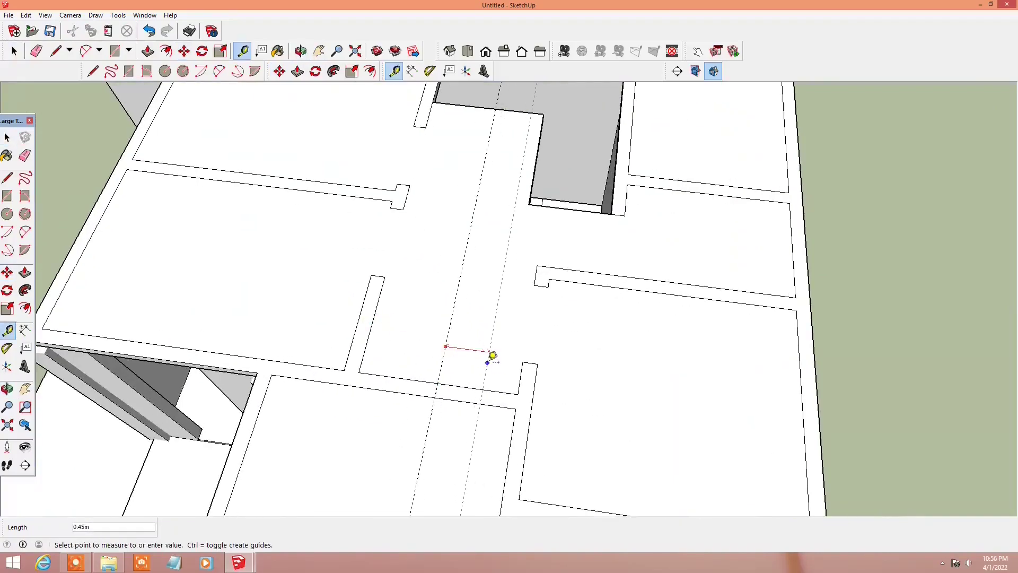
pyautogui.scroll(1, 378, 371)
pyautogui.press('r')
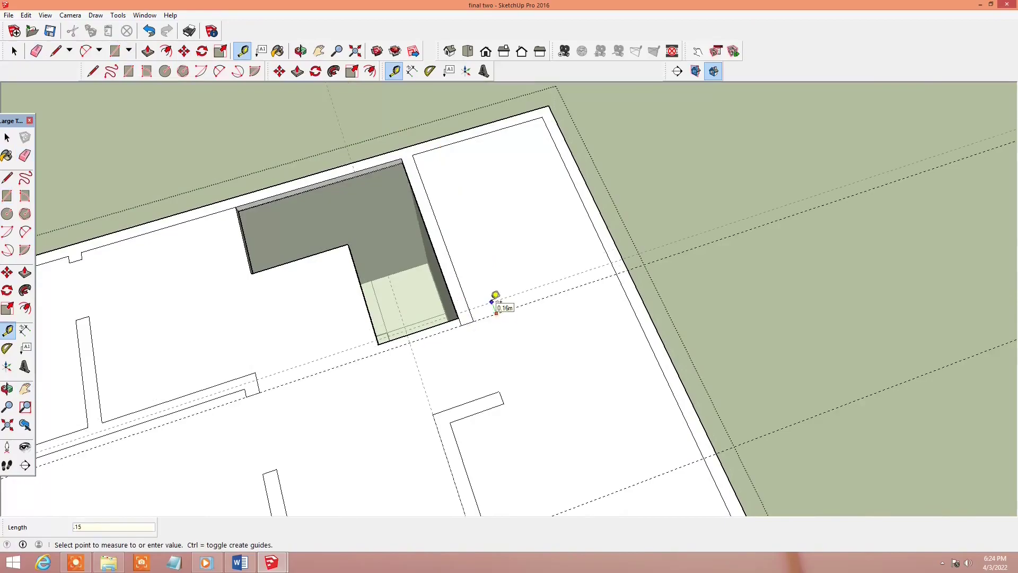
# Step: Draw a thin wall rectangle 0.15 m from the wall beside the stair opening
pyautogui.click(537, 273)
pyautogui.press('r')
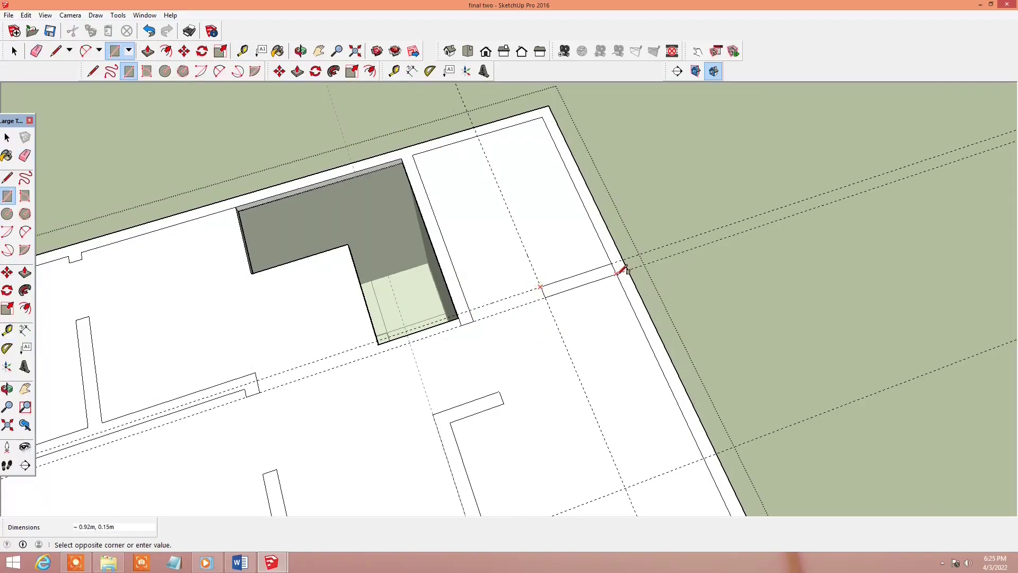
pyautogui.click(624, 270)
pyautogui.press('e')
pyautogui.scroll(-1, 499, 367)
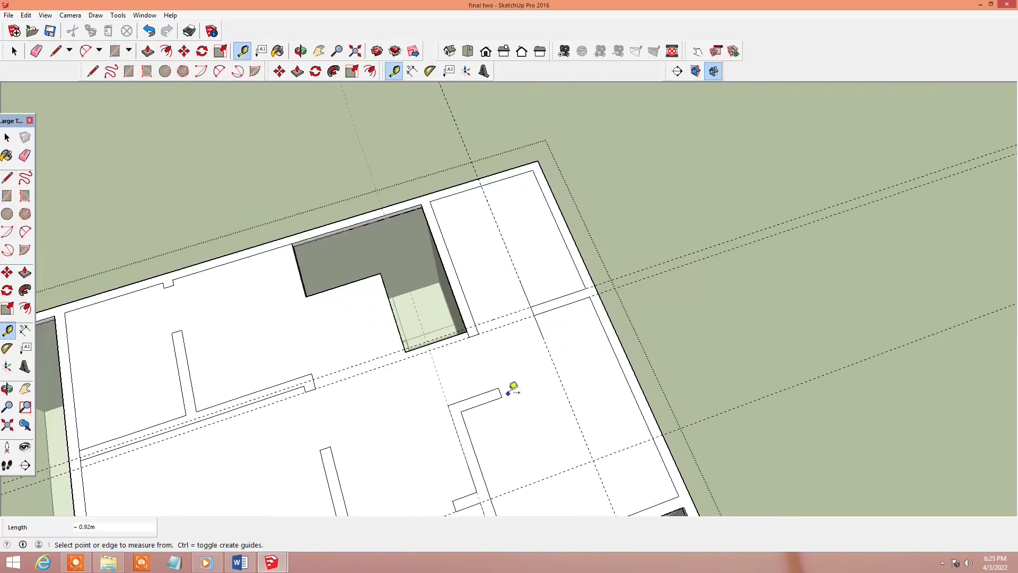
pyautogui.press('r')
pyautogui.scroll(1, 493, 387)
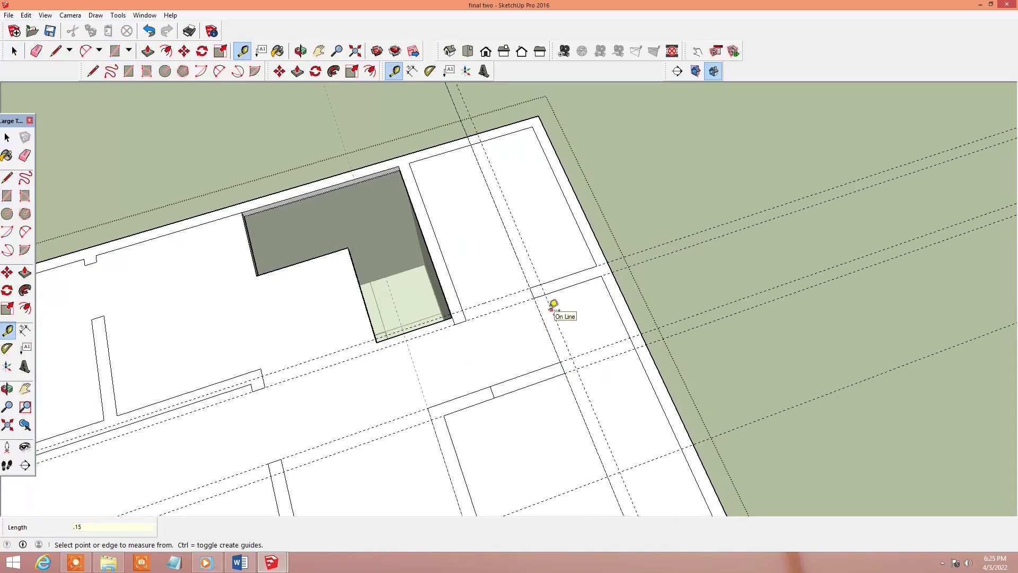
# Step: Fix another guide, erase the leftover edges, and orbit out to view the house
pyautogui.click(619, 306)
pyautogui.scroll(1, 546, 303)
pyautogui.scroll(1, 560, 371)
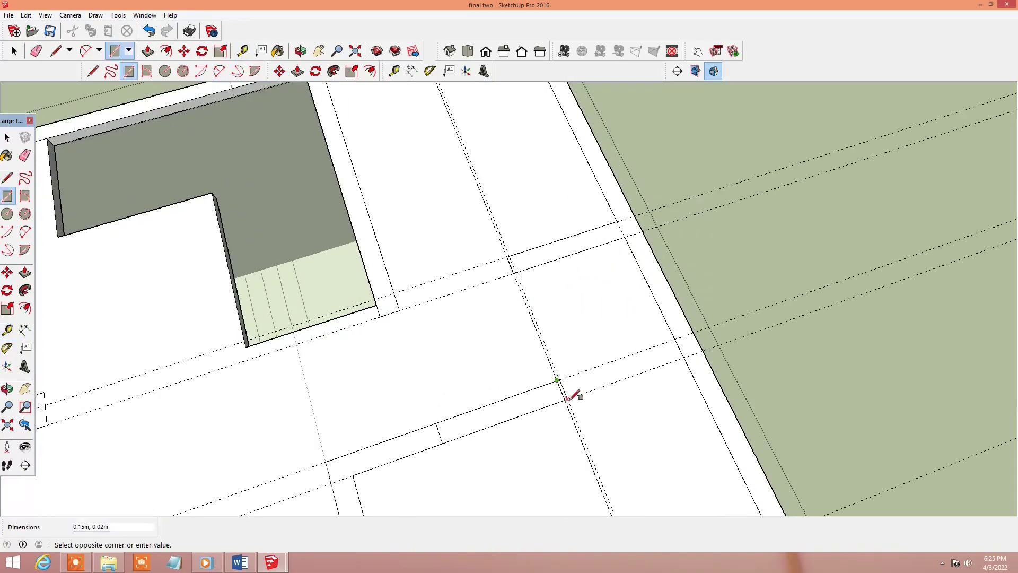
pyautogui.scroll(1, 557, 387)
pyautogui.press('e')
pyautogui.scroll(-3, 541, 268)
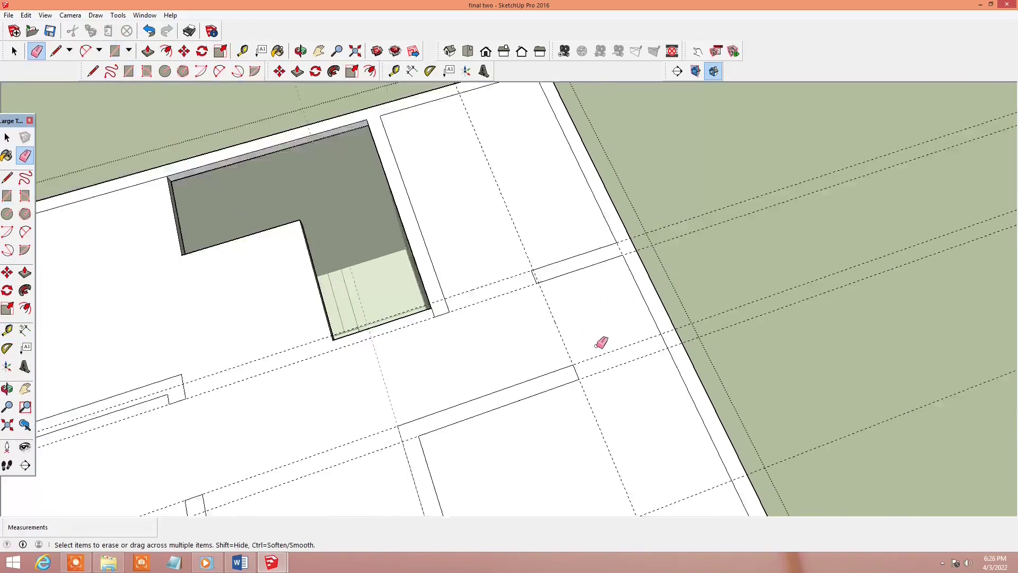
pyautogui.scroll(-3, 598, 341)
pyautogui.moveTo(597, 340)
pyautogui.mouseDown(button='middle')
pyautogui.moveTo(352, 314)
pyautogui.moveTo(675, 220)
pyautogui.mouseUp(button='middle')
pyautogui.press('space')
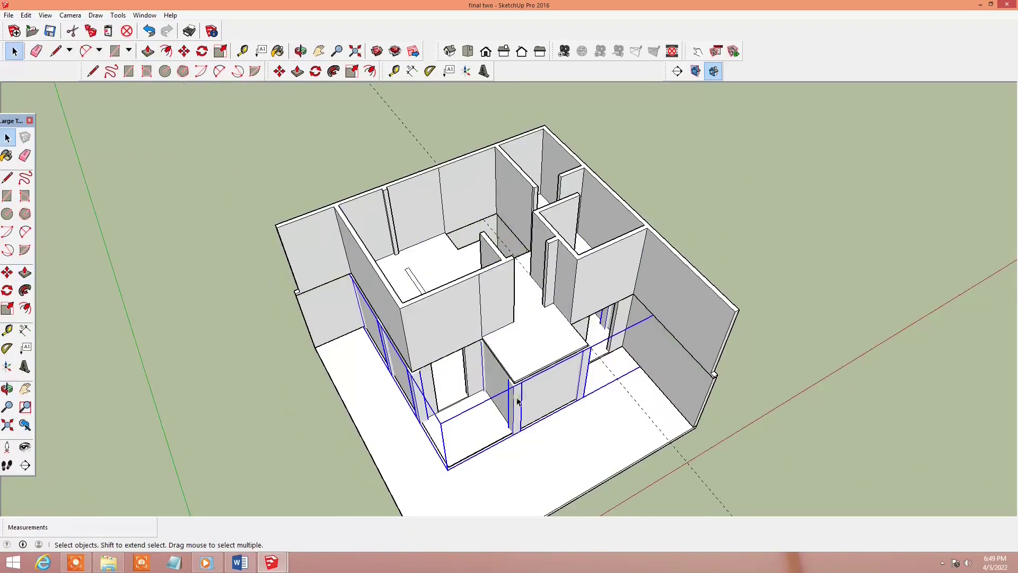
# Step: Draw a rectangle along an outer wall top and push/pull it upward
pyautogui.scroll(-3, 544, 375)
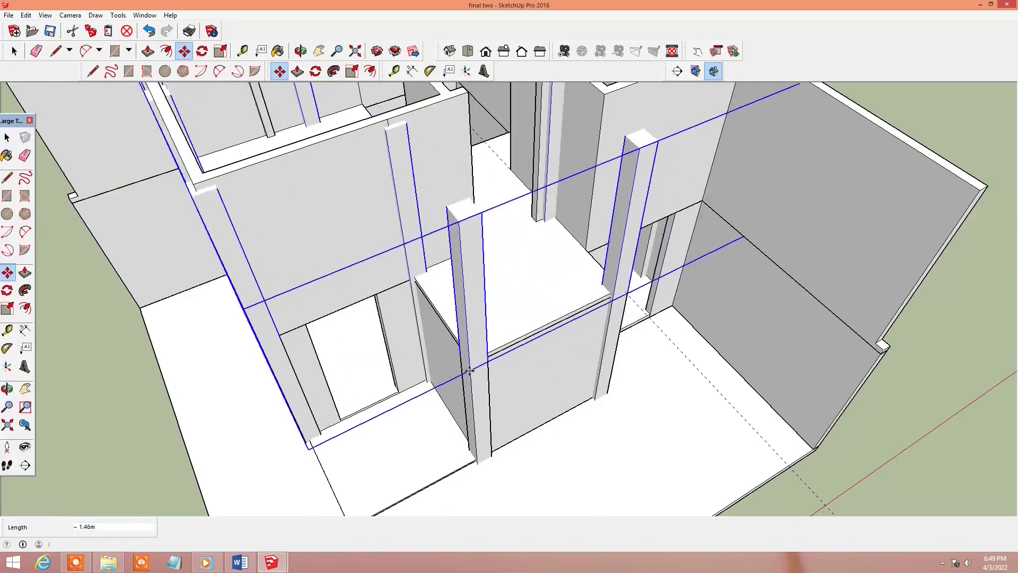
pyautogui.press('space')
pyautogui.scroll(-3, 236, 266)
pyautogui.scroll(5, 324, 319)
pyautogui.press('r')
pyautogui.click(325, 320)
pyautogui.click(414, 464)
pyautogui.press('p')
pyautogui.scroll(-2, 403, 413)
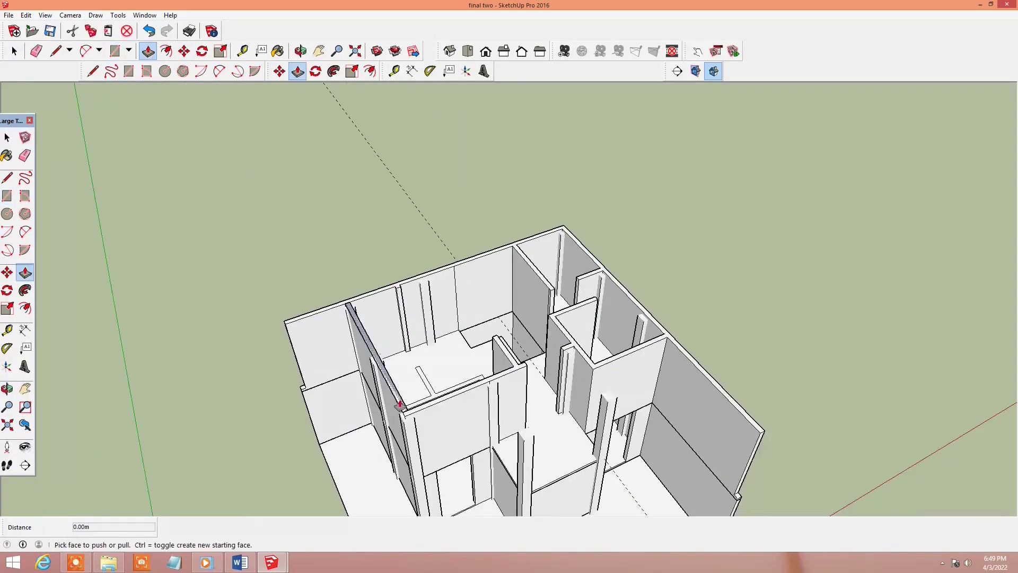
pyautogui.moveTo(431, 397); pyautogui.dragTo(357, 229, button='middle')
pyautogui.scroll(3, 366, 282)
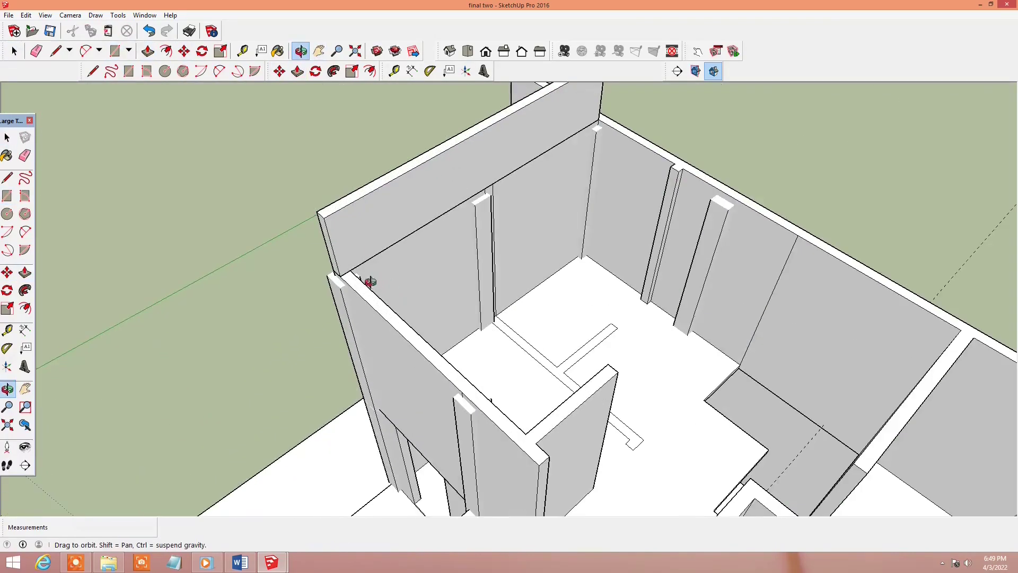
# Step: Raise the remaining outer wall tops well above the room walls with Push/Pull
pyautogui.press('r')
pyautogui.scroll(-3, 343, 234)
pyautogui.press('p')
pyautogui.scroll(2, 517, 438)
pyautogui.scroll(2, 517, 432)
pyautogui.press('r')
pyautogui.scroll(-3, 520, 435)
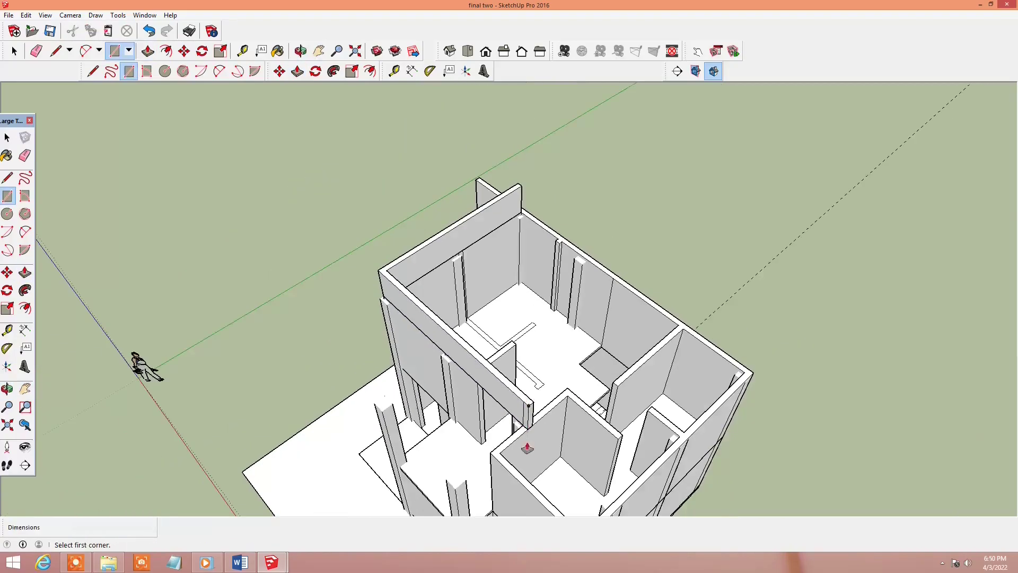
pyautogui.press('p')
pyautogui.scroll(3, 511, 456)
pyautogui.press('r')
pyautogui.scroll(-3, 491, 419)
# Step: Start a new rectangle on another wall top and inspect the house from above
pyautogui.moveTo(538, 480); pyautogui.dragTo(478, 450, button='middle')
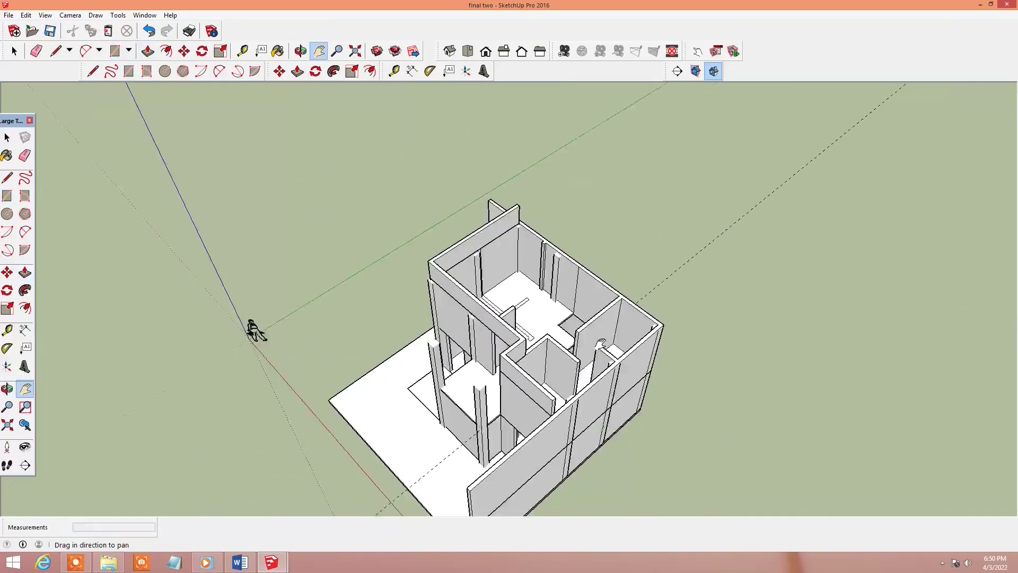
pyautogui.scroll(3, 467, 440)
pyautogui.click(490, 430)
pyautogui.scroll(-3, 511, 387)
pyautogui.moveTo(511, 387); pyautogui.dragTo(723, 291, button='middle')
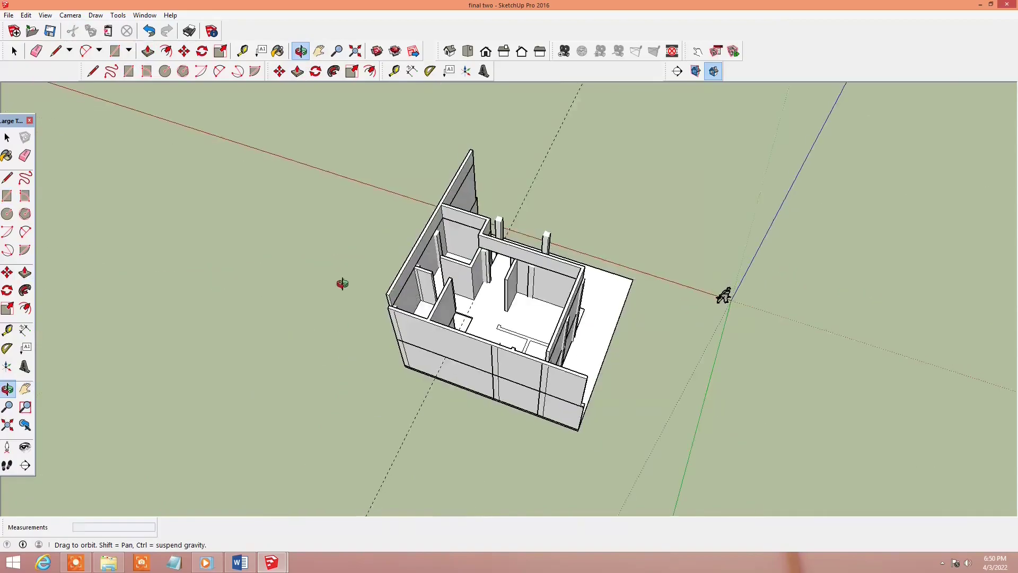
pyautogui.scroll(4, 391, 284)
pyautogui.press('r')
pyautogui.scroll(-3, 875, 352)
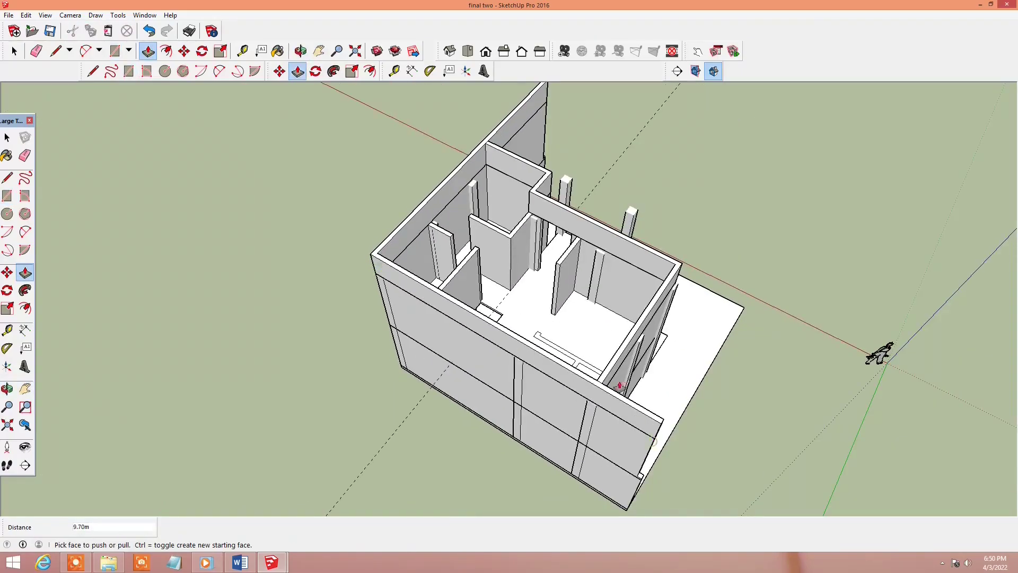
pyautogui.moveTo(875, 352); pyautogui.dragTo(897, 345, button='middle')
# Step: Draw a line at a wall corner and measure a guide along the wall
pyautogui.scroll(3, 636, 162)
pyautogui.scroll(3, 635, 161)
pyautogui.press('l')
pyautogui.click(308, 222)
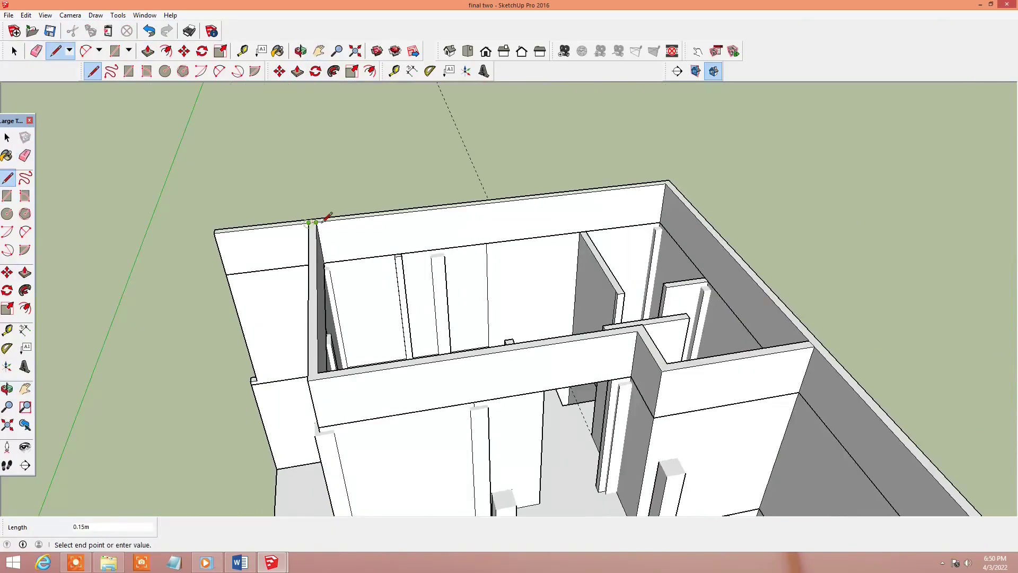
pyautogui.scroll(-2, 731, 252)
pyautogui.moveTo(732, 242); pyautogui.dragTo(602, 267, button='middle')
pyautogui.scroll(1, 602, 266)
pyautogui.press('t')
pyautogui.click(782, 400)
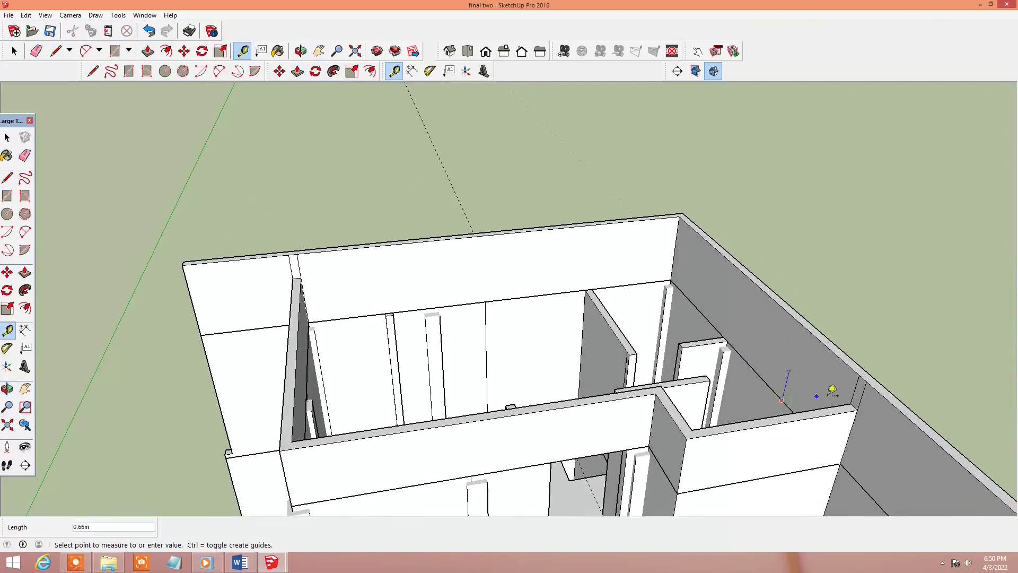
pyautogui.moveTo(317, 303); pyautogui.dragTo(366, 337, button='middle')
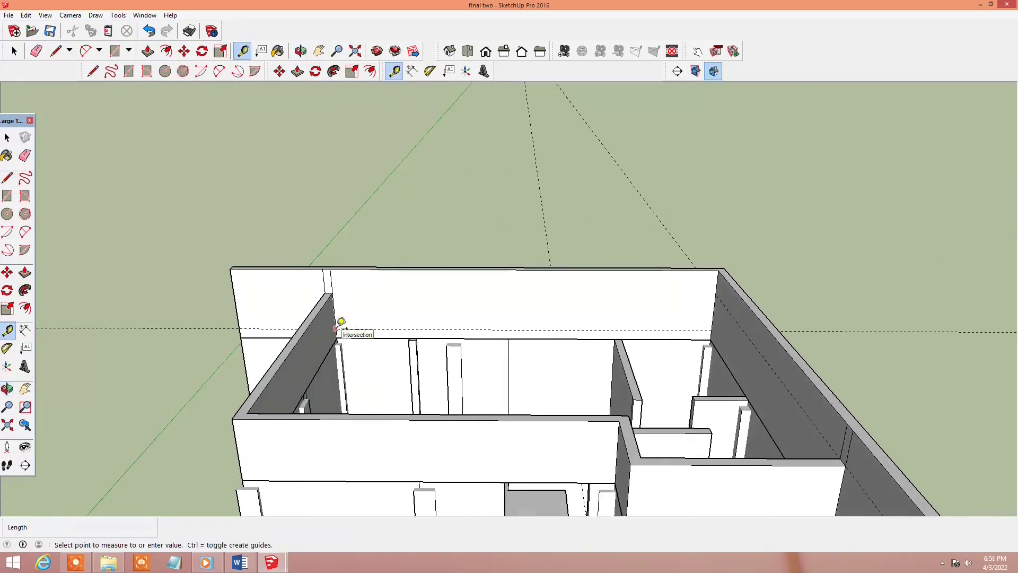
pyautogui.scroll(-2, 652, 286)
pyautogui.keyDown('shift'); pyautogui.moveTo(656, 296); pyautogui.dragTo(698, 354, button='middle'); pyautogui.keyUp('shift')
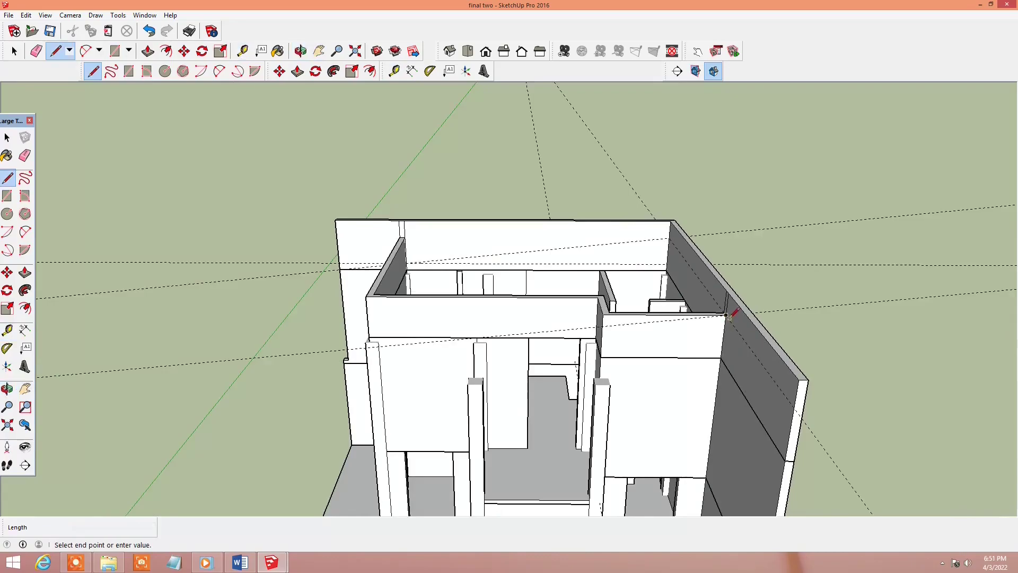
pyautogui.scroll(2, 728, 315)
# Step: Draw another corner line and push the inner wall's upper face inward
pyautogui.press('p')
pyautogui.scroll(1, 593, 303)
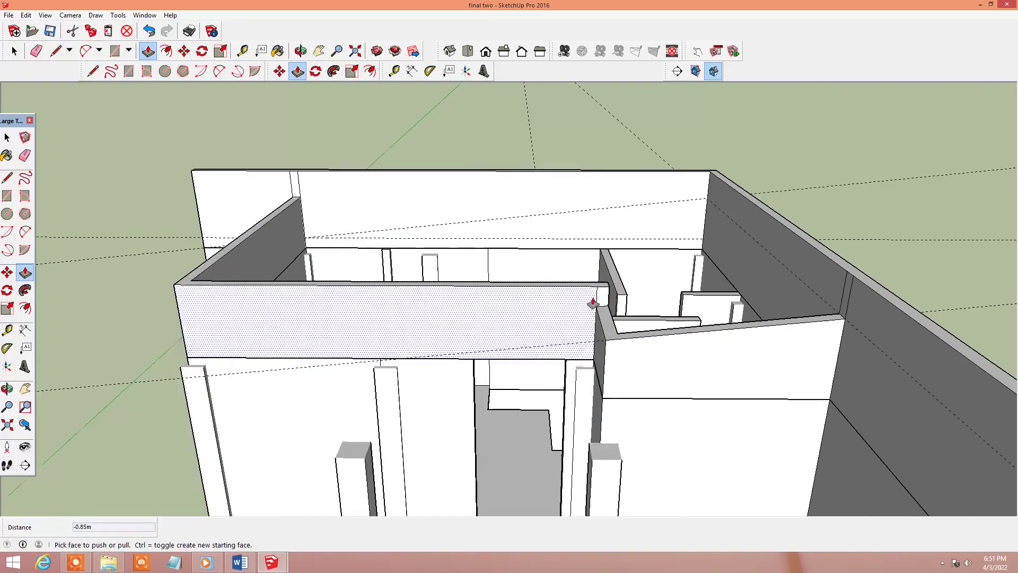
pyautogui.press('e')
pyautogui.scroll(1, 604, 298)
pyautogui.scroll(2, 588, 291)
pyautogui.scroll(1, 568, 284)
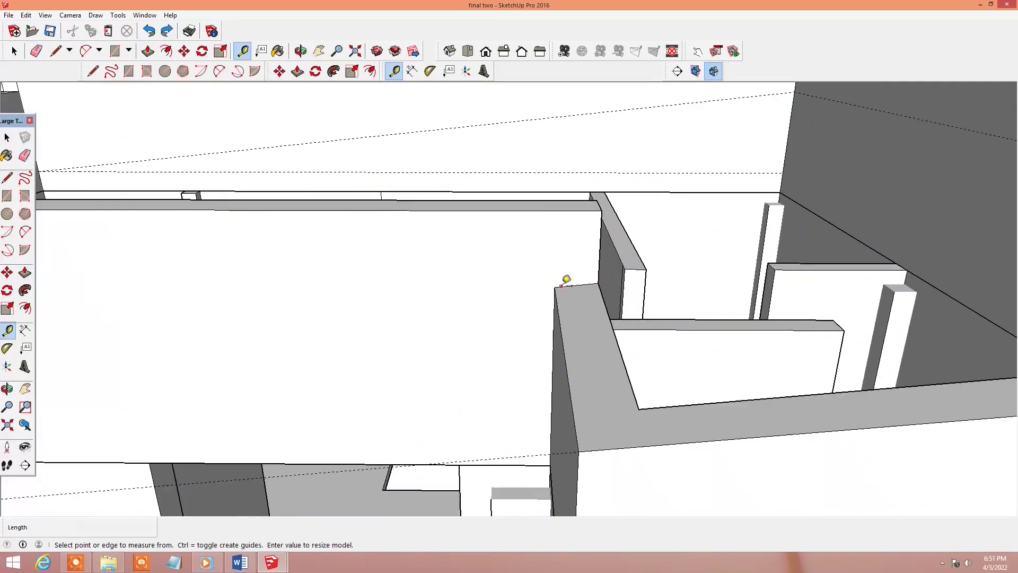
pyautogui.scroll(-2, 570, 282)
pyautogui.press('l')
pyautogui.click(737, 273)
pyautogui.moveTo(337, 289); pyautogui.dragTo(477, 318, button='middle')
pyautogui.press('p')
pyautogui.click(485, 393)
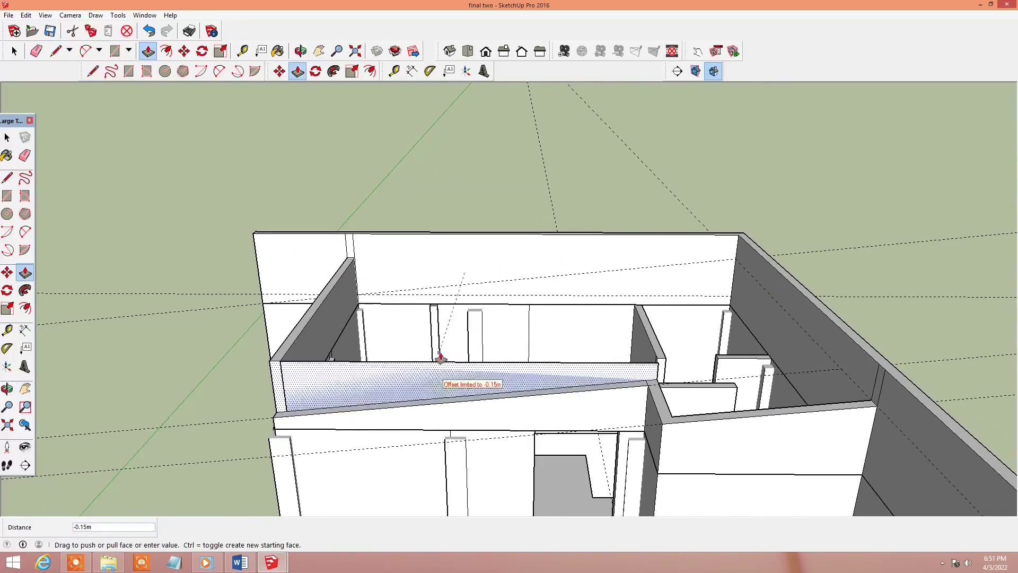
# Step: Erase leftover edges on the upper walls and view the building from above
pyautogui.press('e')
pyautogui.scroll(2, 661, 361)
pyautogui.scroll(-3, 662, 360)
pyautogui.scroll(2, 397, 295)
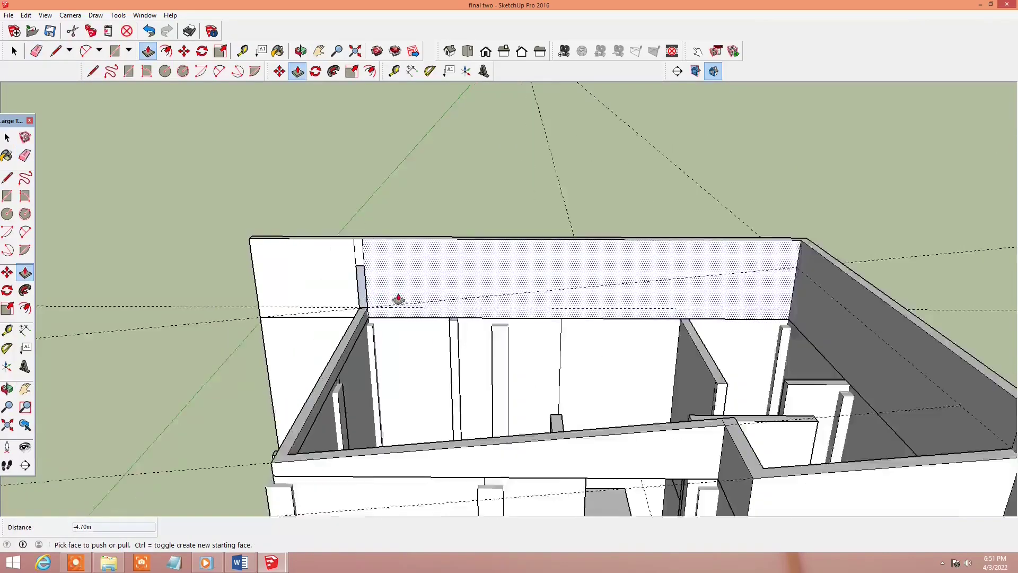
pyautogui.press('r')
pyautogui.scroll(2, 356, 291)
pyautogui.scroll(-3, 334, 212)
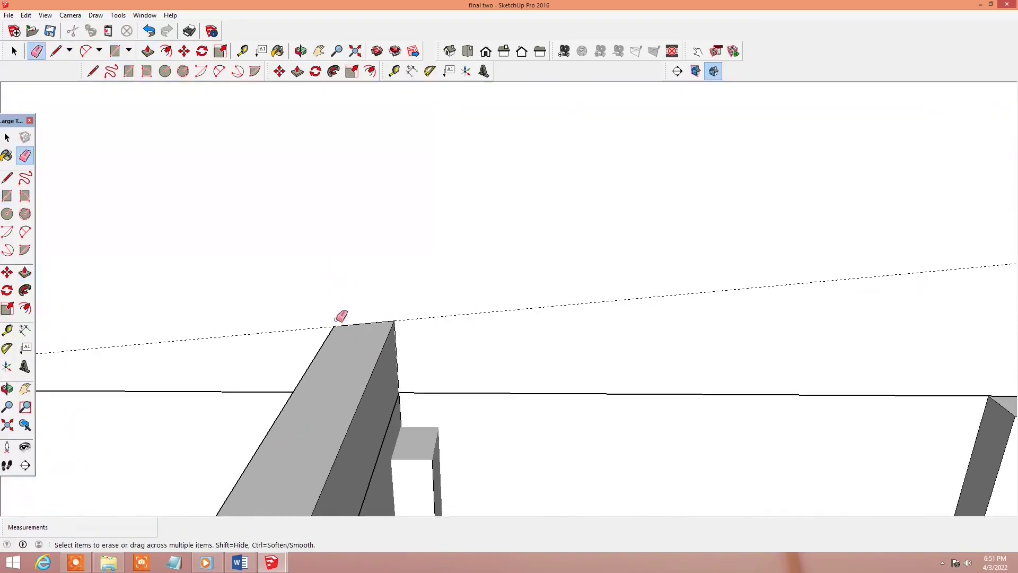
pyautogui.scroll(-5, 340, 316)
pyautogui.moveTo(340, 316)
pyautogui.mouseDown(button='middle')
pyautogui.moveTo(477, 303)
pyautogui.moveTo(440, 265)
pyautogui.mouseUp(button='middle')
# Step: Draw a roof rectangle over the rooms and raise it, then undo the overly thick slab
pyautogui.click(585, 360)
pyautogui.press('p')
pyautogui.click(580, 347)
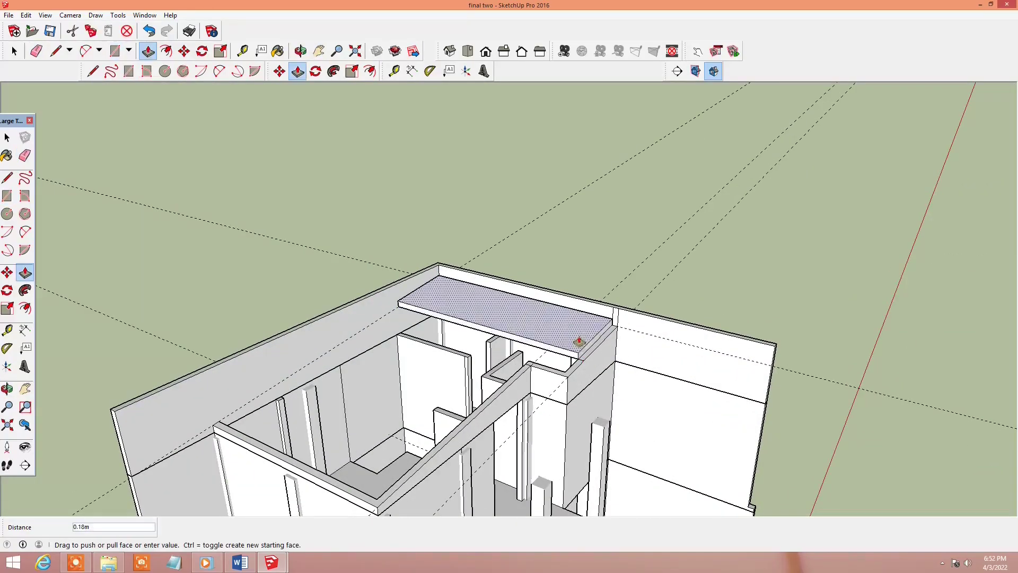
pyautogui.click(579, 352)
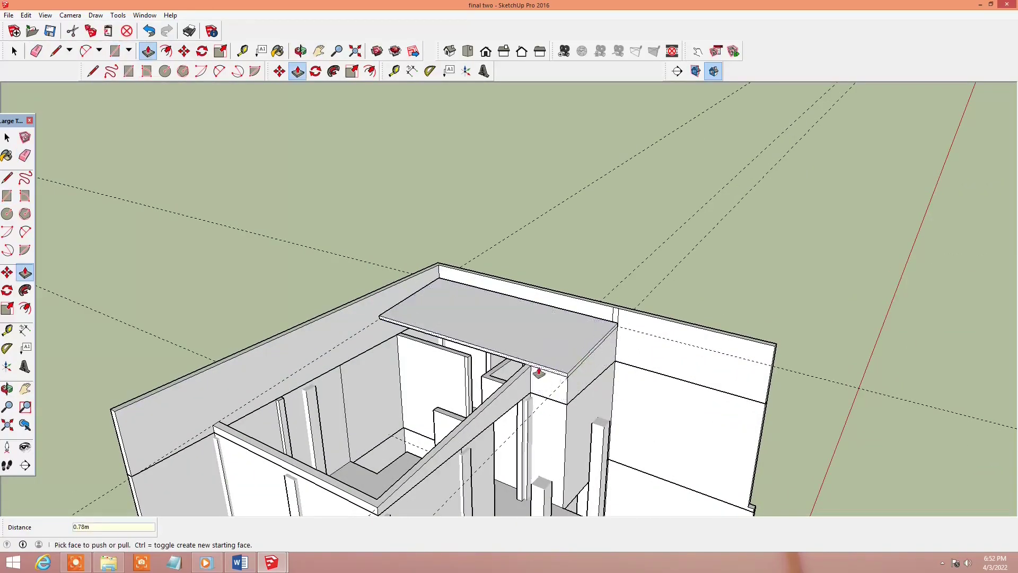
pyautogui.moveTo(545, 363); pyautogui.dragTo(529, 345, button='middle')
pyautogui.hotkey('ctrl', 'z')
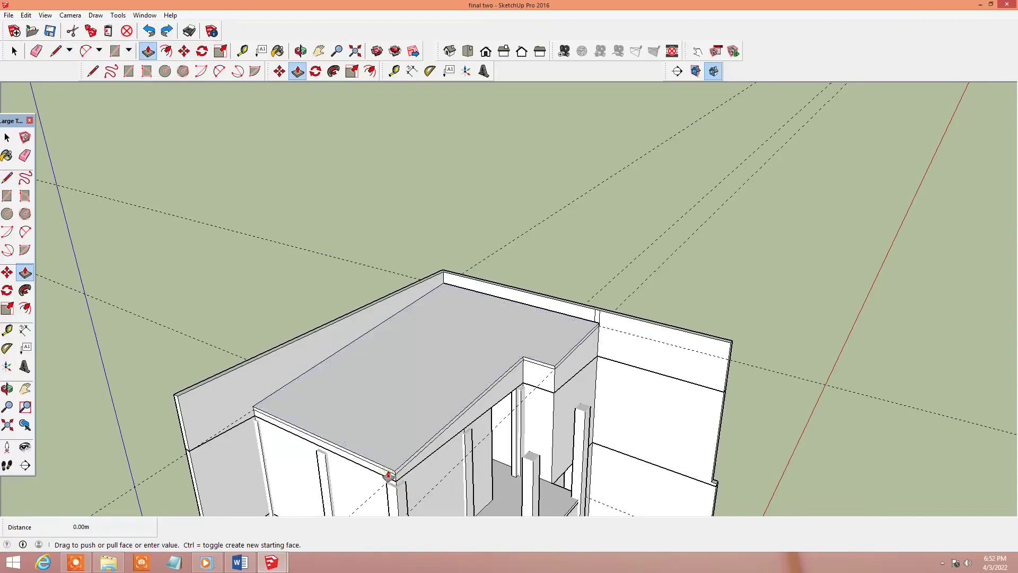
# Step: Pull the roof face up about 0.21 m into a thin slab, then view the house from the front
pyautogui.moveTo(395, 456); pyautogui.dragTo(451, 350, button='middle')
pyautogui.click(451, 350)
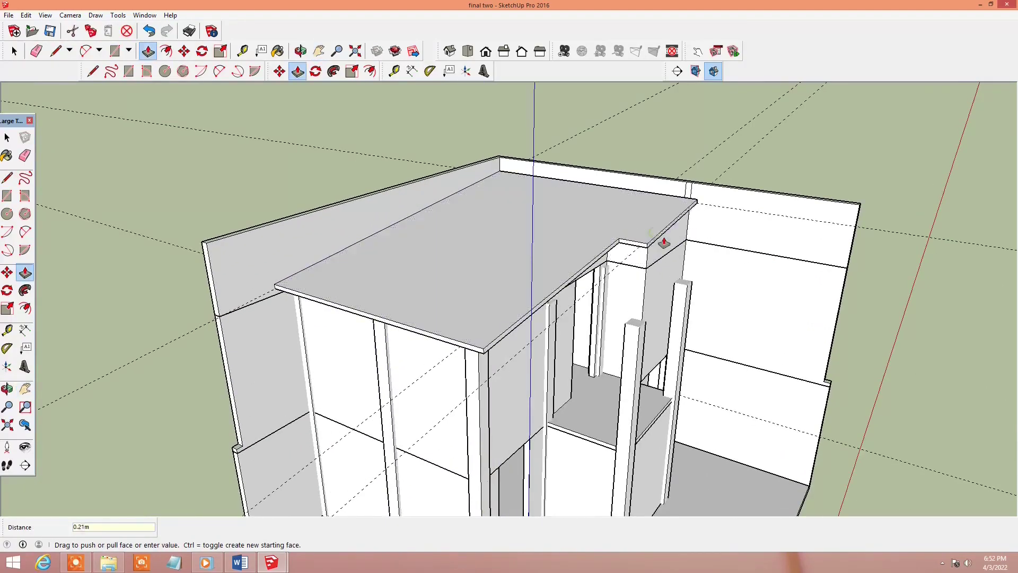
pyautogui.moveTo(656, 228); pyautogui.dragTo(582, 182, button='middle')
pyautogui.scroll(-3, 581, 181)
pyautogui.keyDown('shift'); pyautogui.moveTo(652, 223); pyautogui.dragTo(662, 219, button='middle'); pyautogui.keyUp('shift')
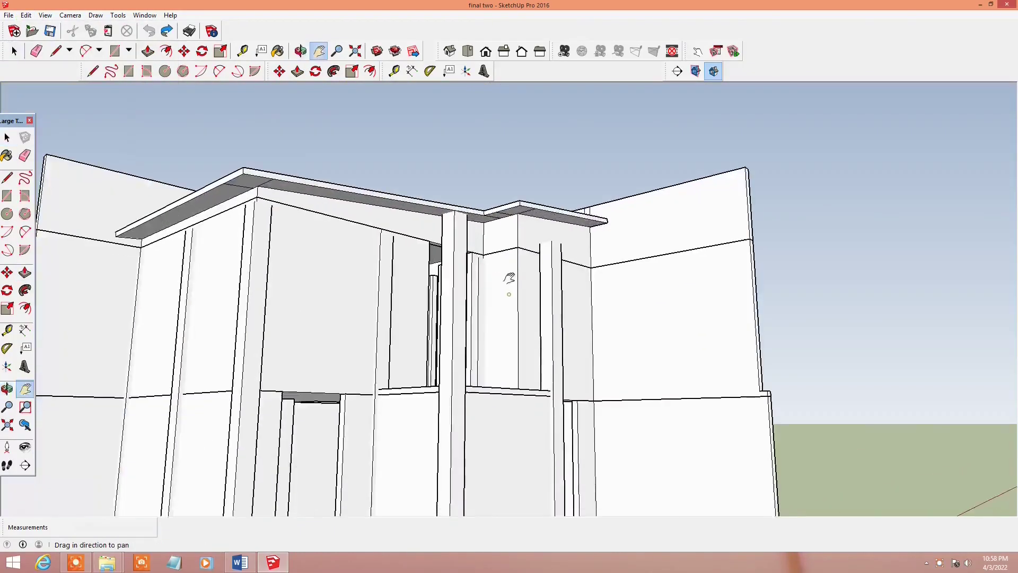
# Step: Add Tape Measure guide lines along the front post tops
pyautogui.moveTo(509, 278); pyautogui.dragTo(374, 376, button='middle')
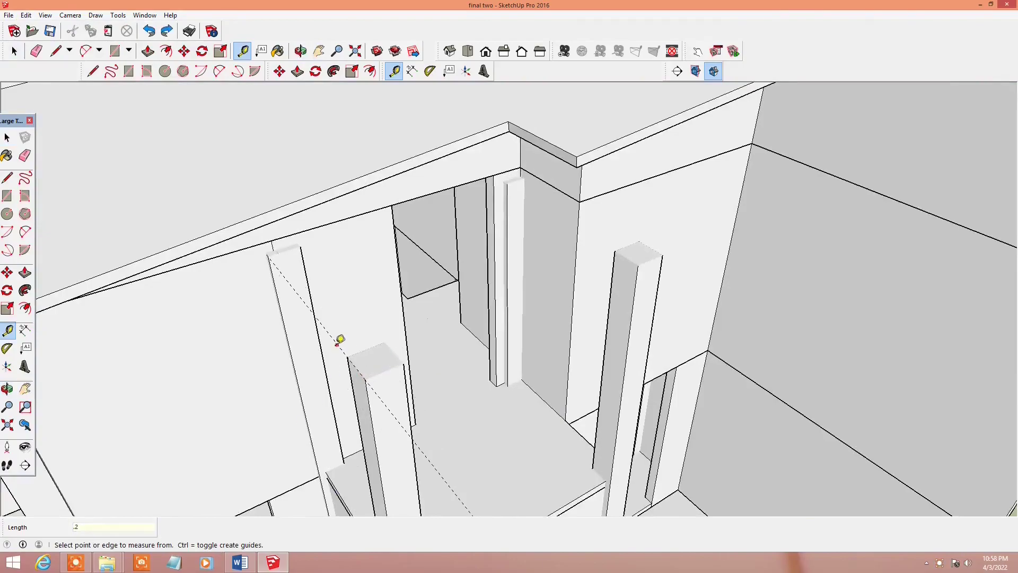
pyautogui.press('Return')
pyautogui.scroll(-3, 373, 364)
pyautogui.scroll(3, 432, 375)
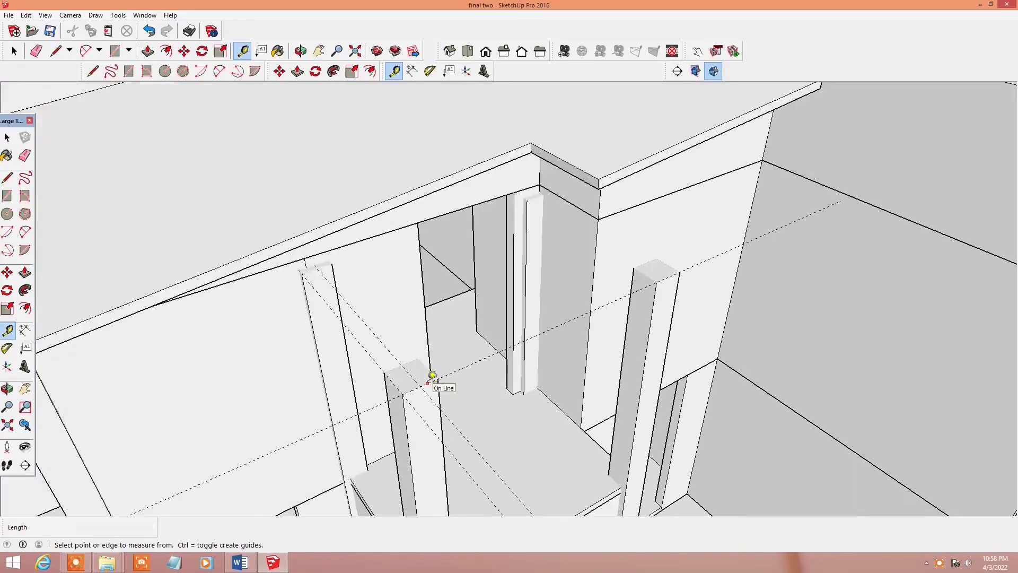
pyautogui.click(672, 264)
pyautogui.scroll(2, 663, 263)
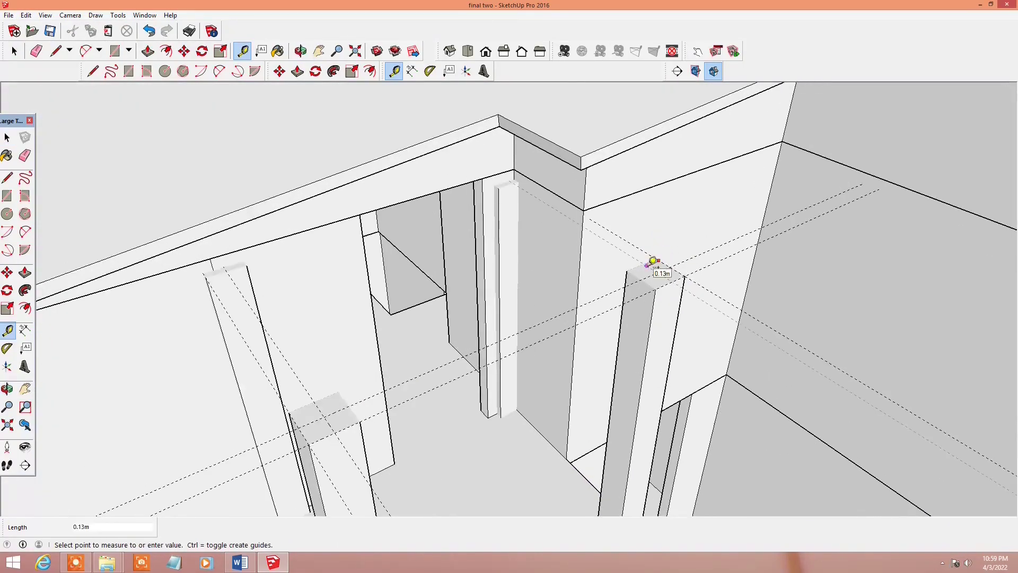
# Step: Draw rectangle strips from the left post to the column and along the top beam
pyautogui.click(207, 269)
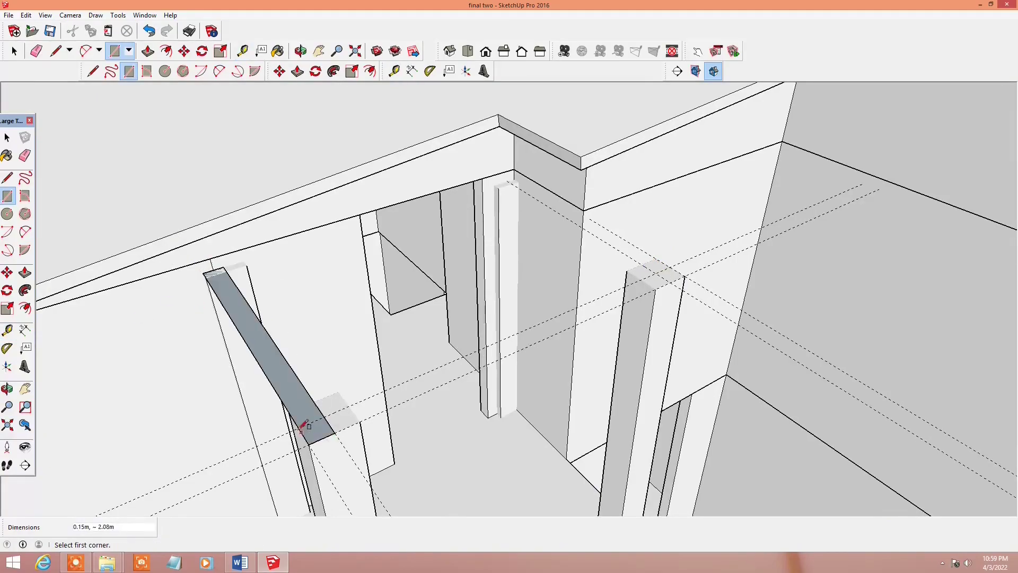
pyautogui.click(675, 272)
pyautogui.scroll(2, 676, 267)
pyautogui.press('t')
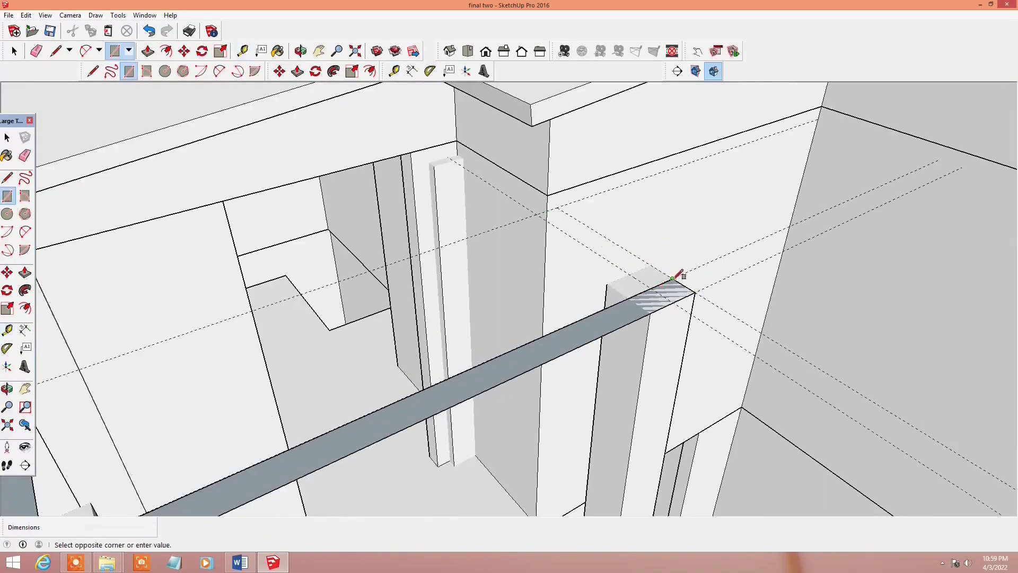
pyautogui.click(461, 156)
pyautogui.scroll(1, 531, 204)
pyautogui.scroll(-5, 548, 208)
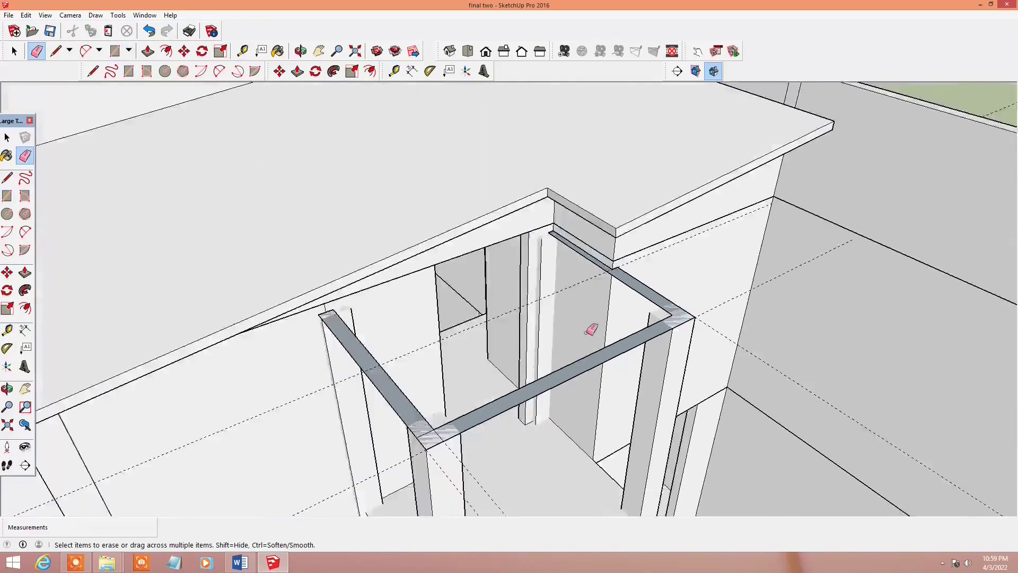
# Step: Push/Pull the top strip upward into a beam
pyautogui.moveTo(480, 379); pyautogui.dragTo(466, 306, button='middle')
pyautogui.press('p')
pyautogui.moveTo(461, 315); pyautogui.dragTo(465, 265)
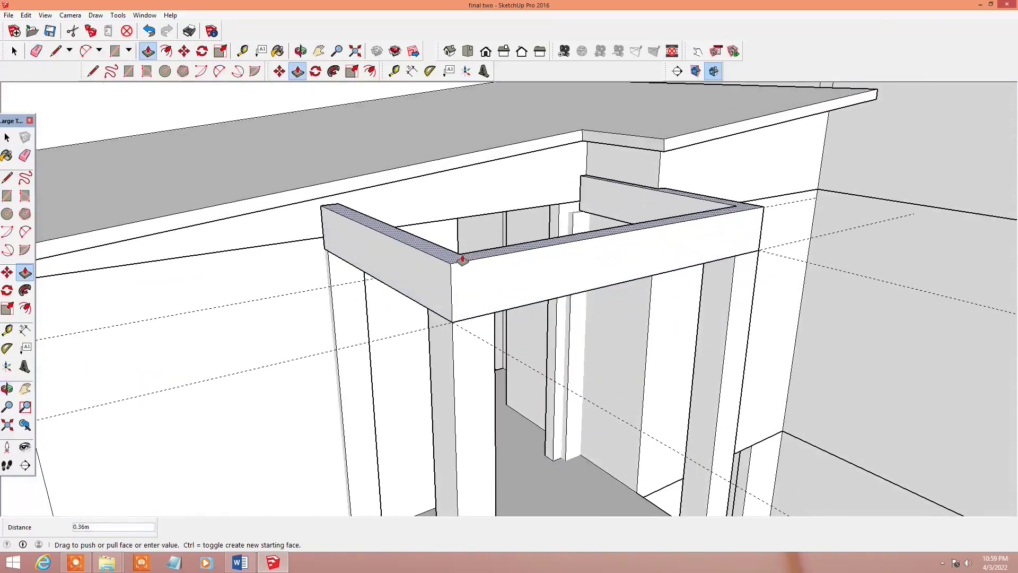
pyautogui.click(461, 260)
pyautogui.press('t')
pyautogui.moveTo(461, 291); pyautogui.dragTo(577, 263, button='middle')
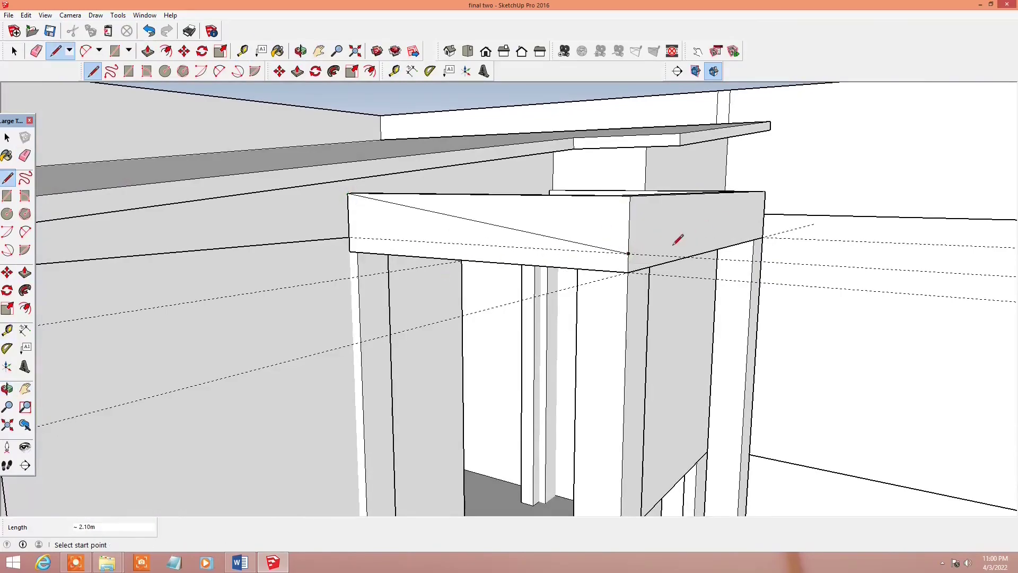
# Step: Undo the stray diagonal line and inspect the beam from the front
pyautogui.hotkey('ctrl', 'z')
pyautogui.moveTo(678, 240); pyautogui.dragTo(561, 336, button='middle')
pyautogui.press('p')
pyautogui.press('t')
pyautogui.scroll(1, 581, 292)
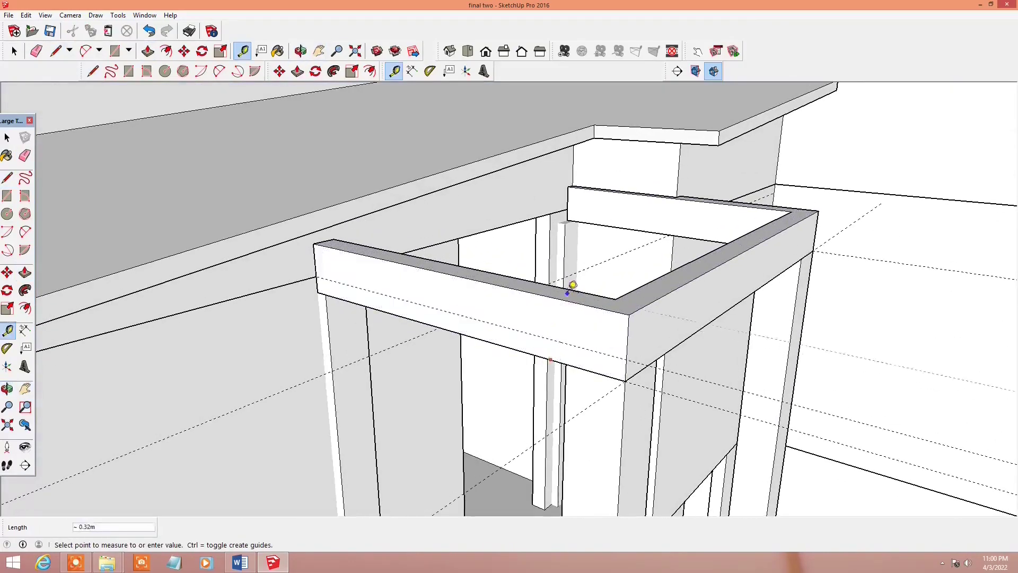
pyautogui.press('p')
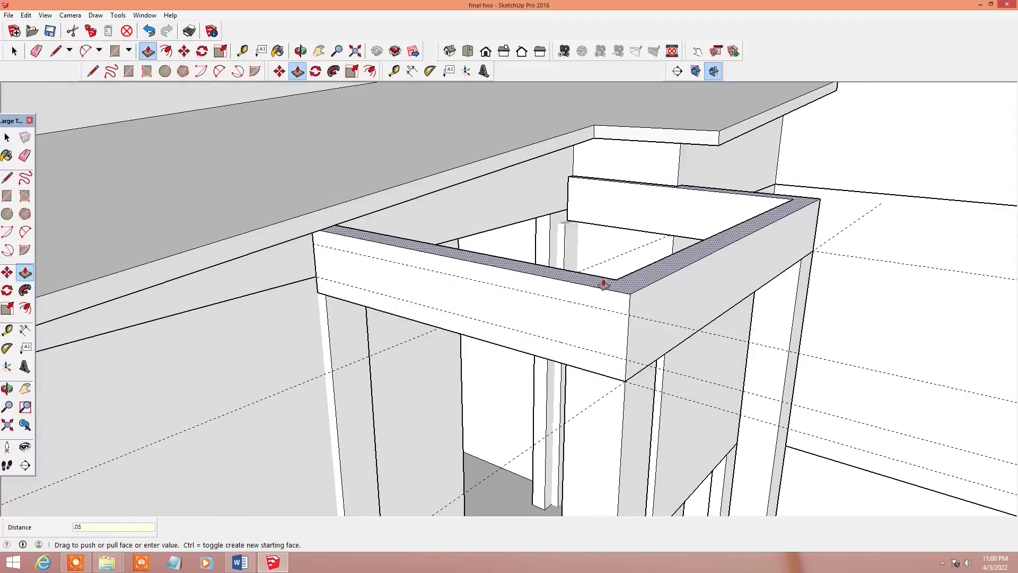
pyautogui.moveTo(602, 280); pyautogui.dragTo(602, 240, button='middle')
pyautogui.press('l')
pyautogui.moveTo(375, 268)
pyautogui.mouseDown(button='middle')
pyautogui.moveTo(647, 325)
pyautogui.moveTo(651, 278)
pyautogui.mouseUp(button='middle')
pyautogui.press('e')
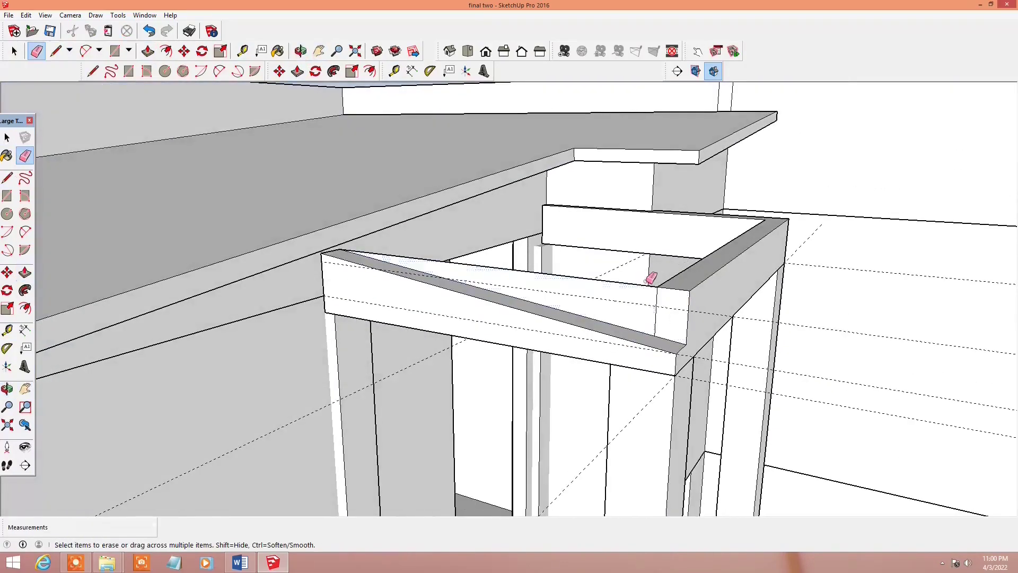
# Step: Close a triangular face on the beam and push it to level the beam top
pyautogui.press('p')
pyautogui.press('t')
pyautogui.scroll(2, 778, 246)
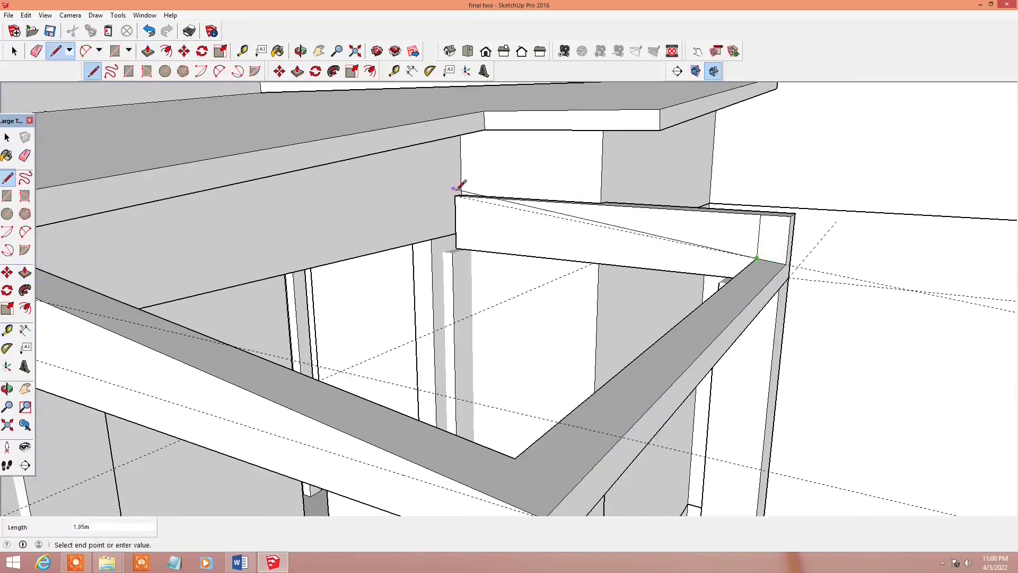
pyautogui.click(459, 187)
pyautogui.press('p')
pyautogui.click(609, 216)
pyautogui.press('e')
pyautogui.moveTo(608, 209)
pyautogui.mouseDown(button='middle')
pyautogui.moveTo(582, 202)
pyautogui.moveTo(546, 237)
pyautogui.mouseUp(button='middle')
pyautogui.scroll(2, 582, 201)
pyautogui.press('space')
# Step: Draw a rectangle inside the beam frame and pull it out into a thin canopy strip
pyautogui.rightClick(504, 287)
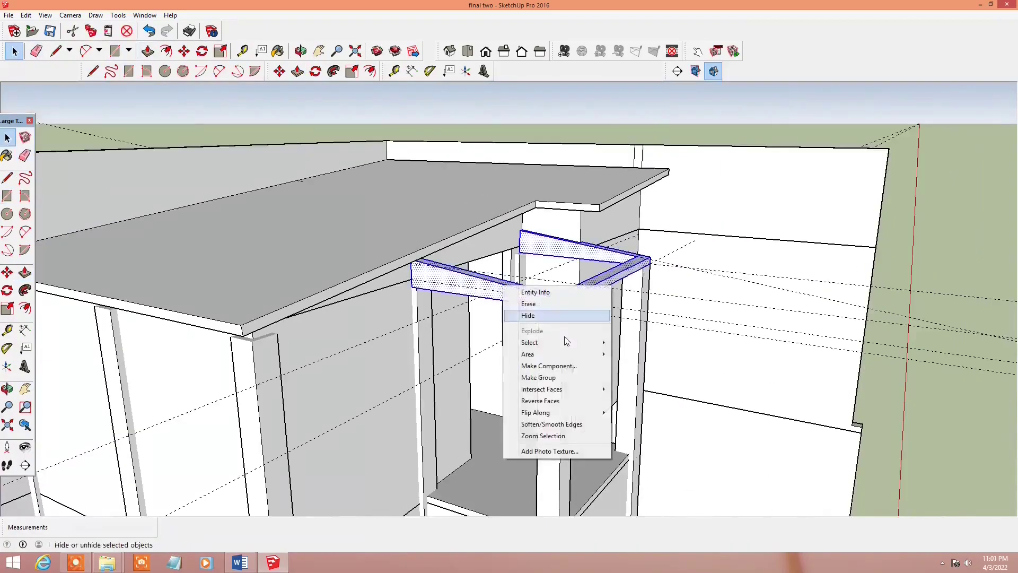
pyautogui.moveTo(565, 340); pyautogui.dragTo(482, 357, button='middle')
pyautogui.press('r')
pyautogui.click(492, 248)
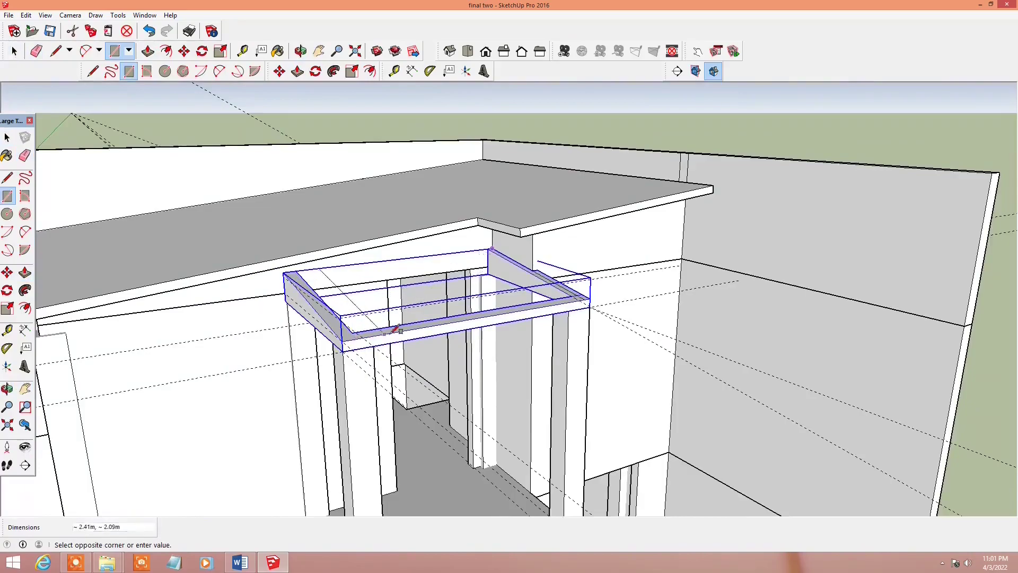
pyautogui.click(395, 328)
pyautogui.scroll(2, 411, 302)
pyautogui.press('p')
pyautogui.click(411, 302)
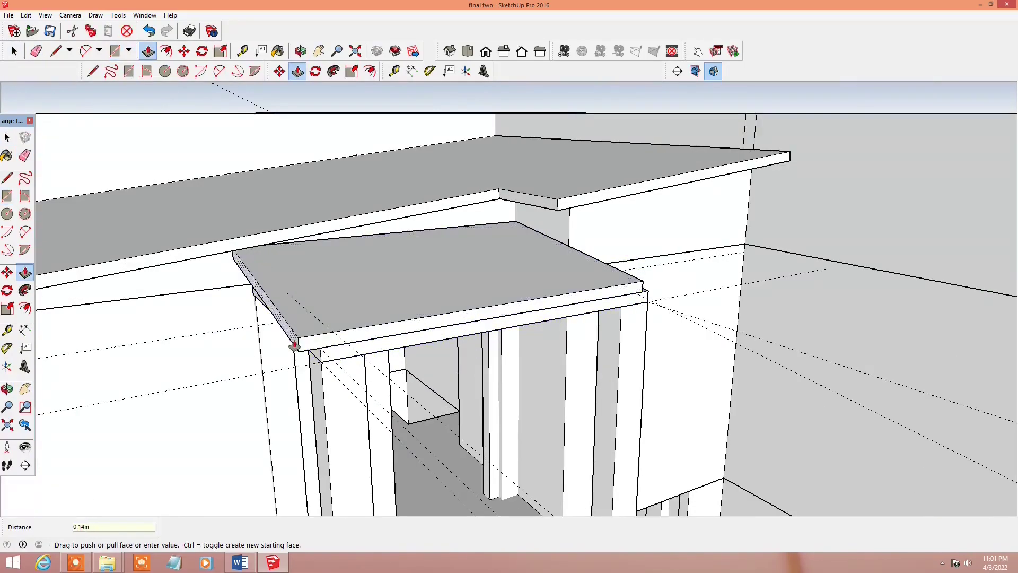
pyautogui.click(330, 368)
pyautogui.moveTo(329, 368); pyautogui.dragTo(501, 257, button='middle')
# Step: Orbit down to the outer wall and start a Tape Measure guide from its edge
pyautogui.press('l')
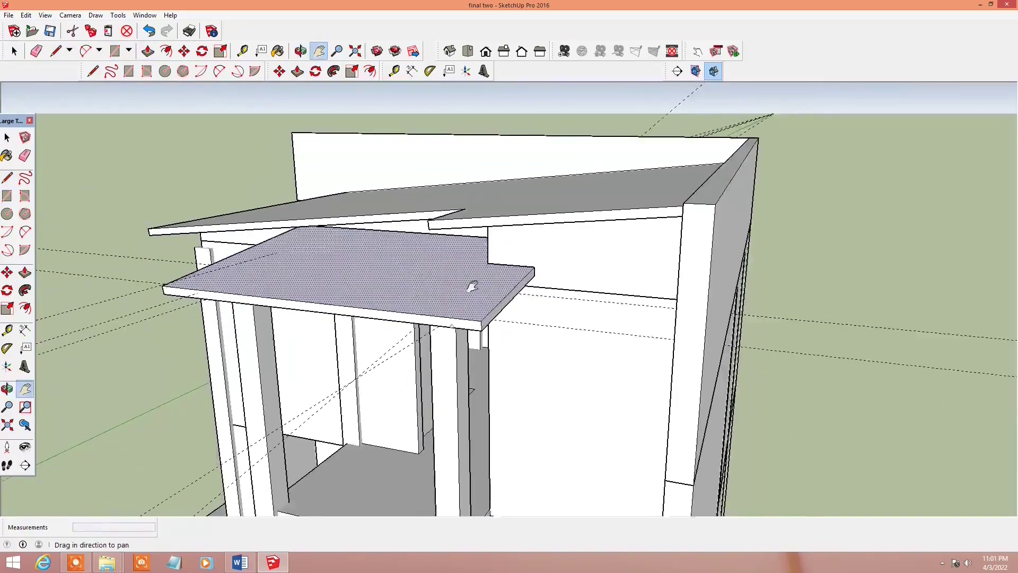
pyautogui.scroll(-3, 478, 318)
pyautogui.moveTo(470, 284)
pyautogui.mouseDown(button='middle')
pyautogui.moveTo(643, 256)
pyautogui.moveTo(447, 268)
pyautogui.mouseUp(button='middle')
pyautogui.scroll(3, 751, 245)
pyautogui.press('t')
pyautogui.click(723, 256)
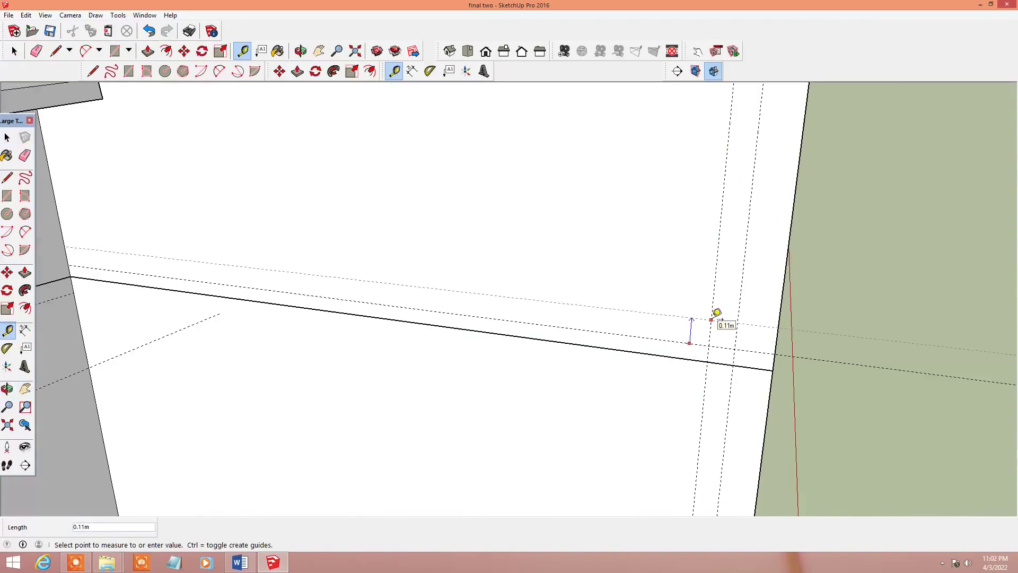
# Step: Place 0.11 m and 0.02 m guides and draw a small rectangle between them on the wall
pyautogui.press('r')
pyautogui.scroll(1, 717, 313)
pyautogui.click(708, 310)
pyautogui.click(737, 348)
pyautogui.press('t')
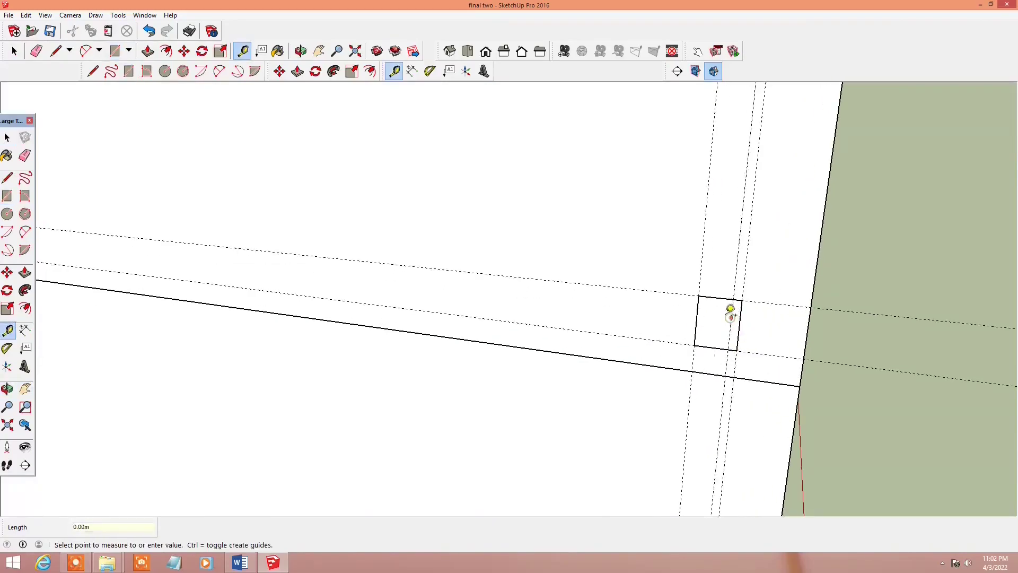
pyautogui.scroll(1, 725, 307)
pyautogui.click(711, 334)
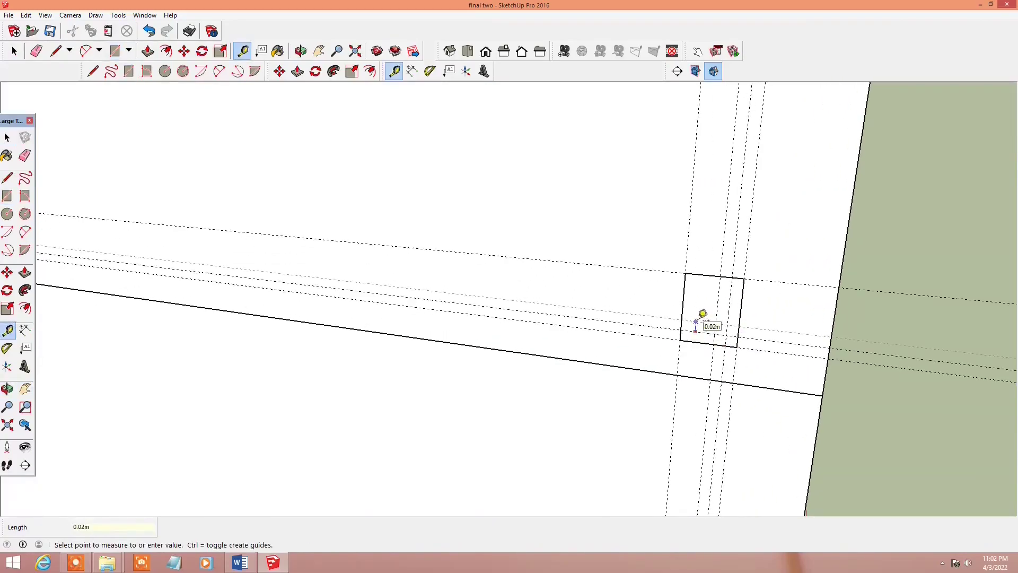
# Step: Erase edges and leftover guides to leave a notched U-shaped gutter profile
pyautogui.press('space')
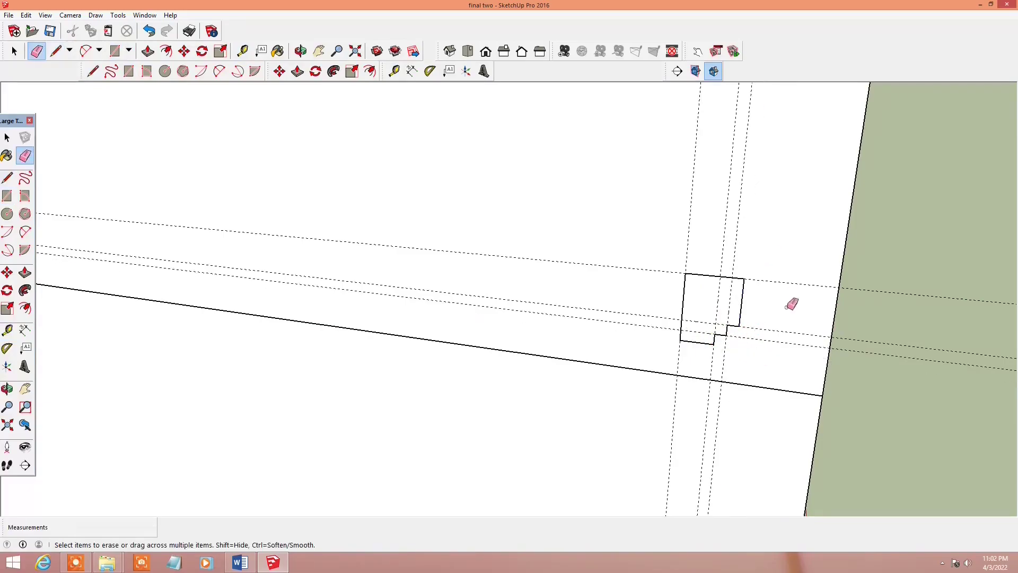
pyautogui.press('f')
pyautogui.click(691, 290)
pyautogui.press('l')
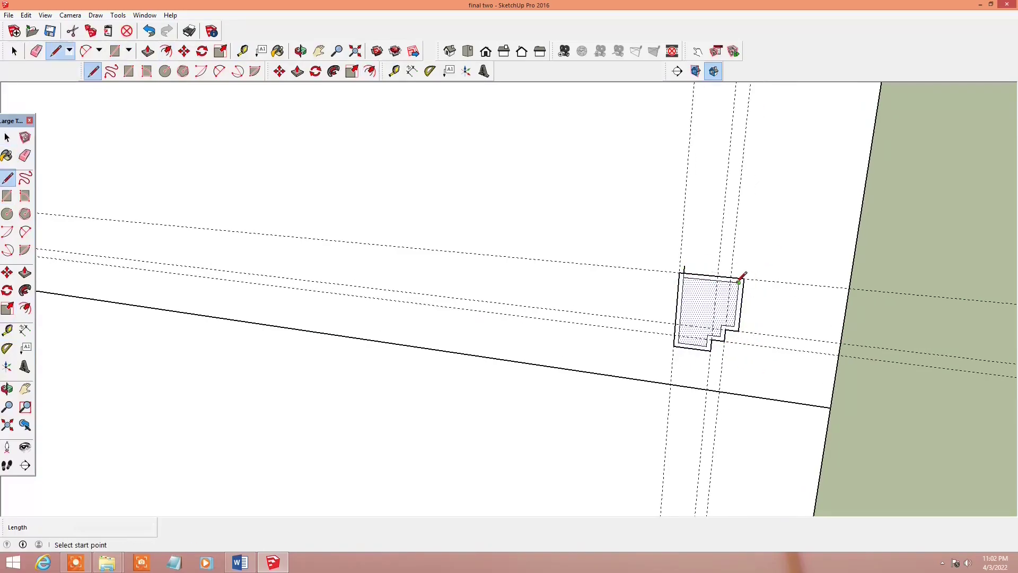
pyautogui.press('e')
pyautogui.moveTo(688, 274); pyautogui.dragTo(749, 280)
pyautogui.scroll(-1, 750, 279)
pyautogui.scroll(-1, 716, 288)
pyautogui.press('space')
pyautogui.scroll(-3, 716, 287)
pyautogui.keyDown('shift'); pyautogui.moveTo(716, 288); pyautogui.dragTo(557, 268, button='middle'); pyautogui.keyUp('shift')
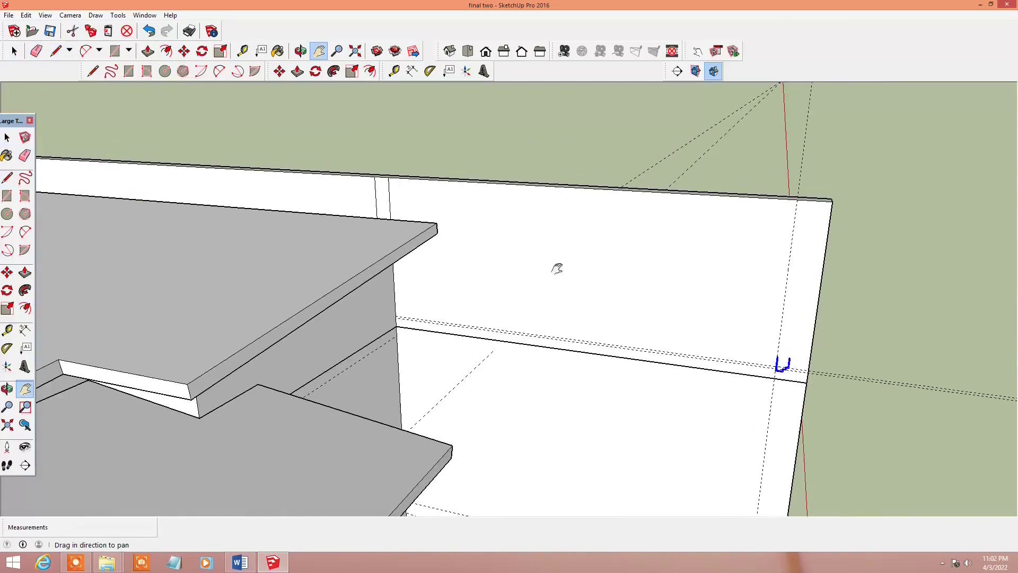
pyautogui.press('space')
pyautogui.scroll(-5, 409, 220)
# Step: Select the canopy slab and start a line at the roof slab corner
pyautogui.click(391, 291)
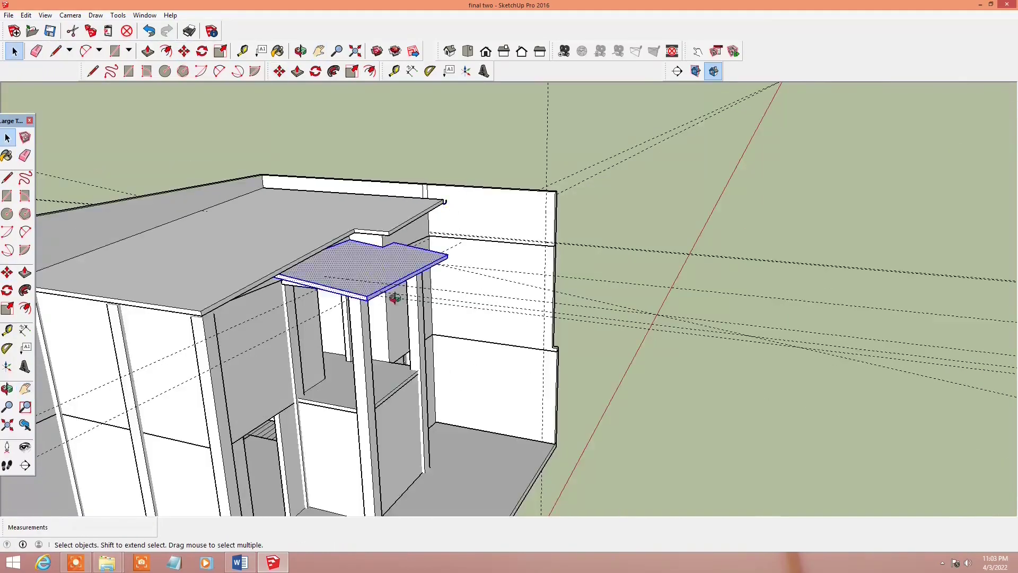
pyautogui.scroll(3, 316, 249)
pyautogui.moveTo(317, 249); pyautogui.dragTo(340, 265, button='middle')
pyautogui.scroll(3, 340, 265)
pyautogui.press('l')
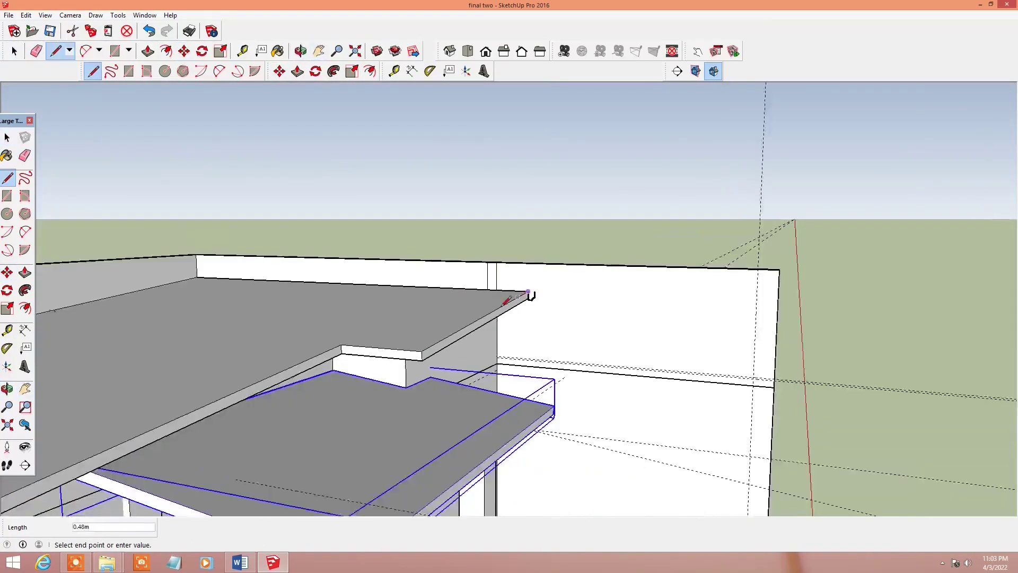
pyautogui.scroll(2, 403, 340)
pyautogui.click(433, 345)
pyautogui.scroll(-3, 369, 335)
pyautogui.moveTo(370, 334); pyautogui.dragTo(403, 318, button='middle')
# Step: Pick the gutter profile with Follow Me near the roof corner
pyautogui.press('space')
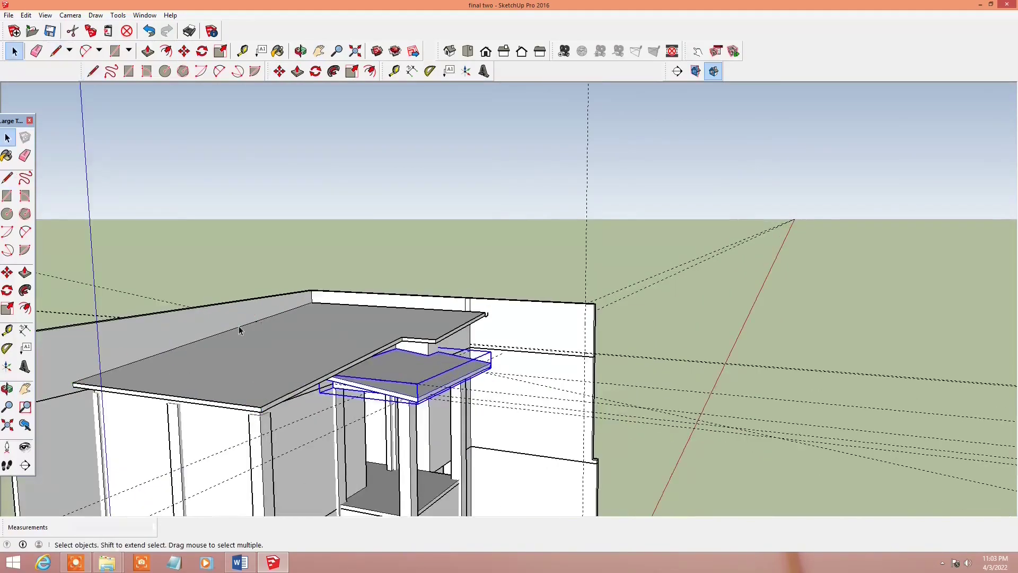
pyautogui.click(24, 290)
pyautogui.scroll(1, 518, 318)
pyautogui.click(521, 318)
pyautogui.scroll(-3, 159, 444)
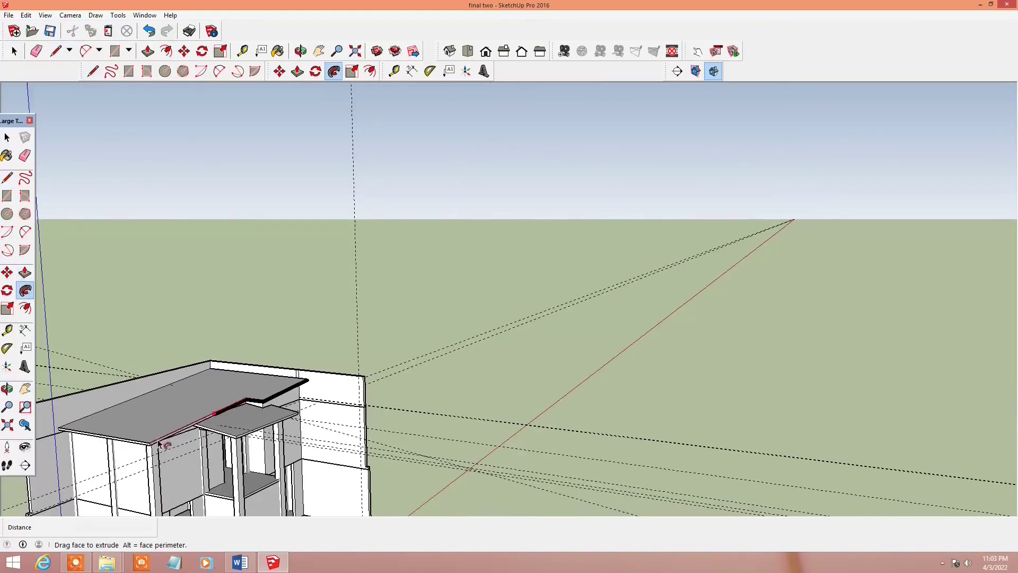
pyautogui.scroll(3, 445, 386)
pyautogui.moveTo(445, 387); pyautogui.dragTo(423, 425, button='middle')
pyautogui.scroll(3, 339, 328)
# Step: Copy and paste the gutter profile onto the roof slab edge
pyautogui.press('space')
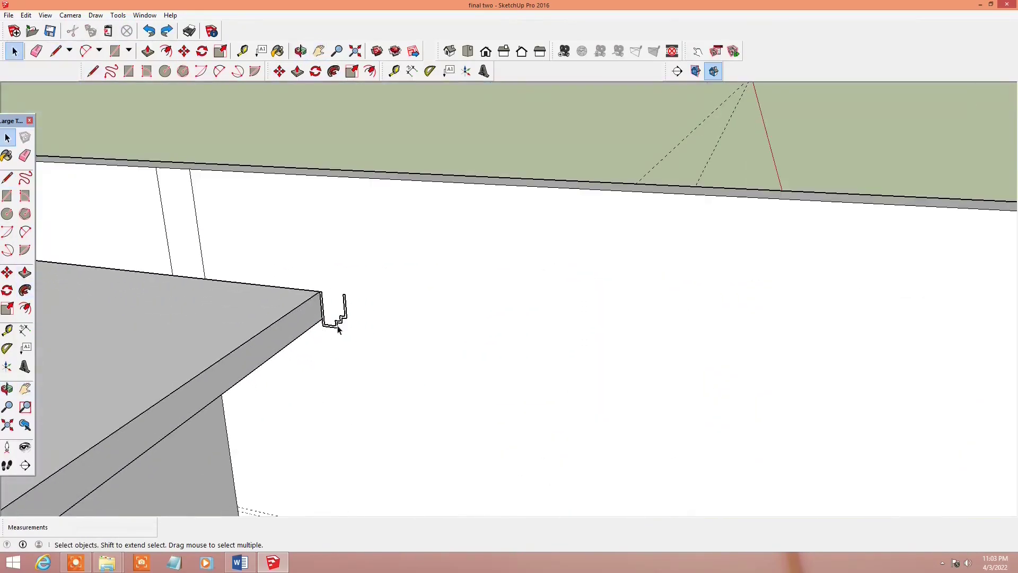
pyautogui.hotkey('ctrl', 'c')
pyautogui.hotkey('ctrl', 'v')
pyautogui.click(403, 360)
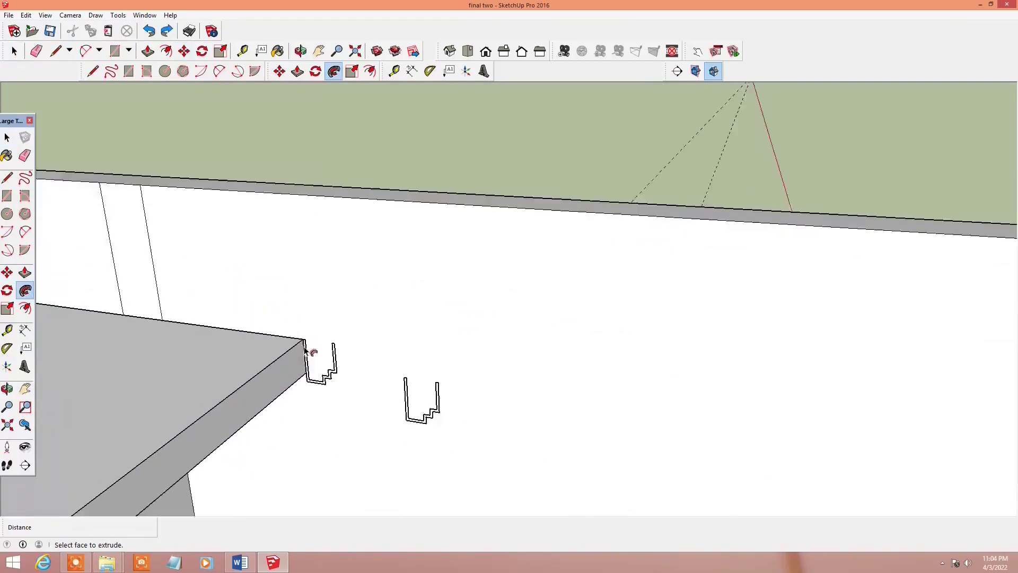
pyautogui.moveTo(329, 331); pyautogui.dragTo(261, 390)
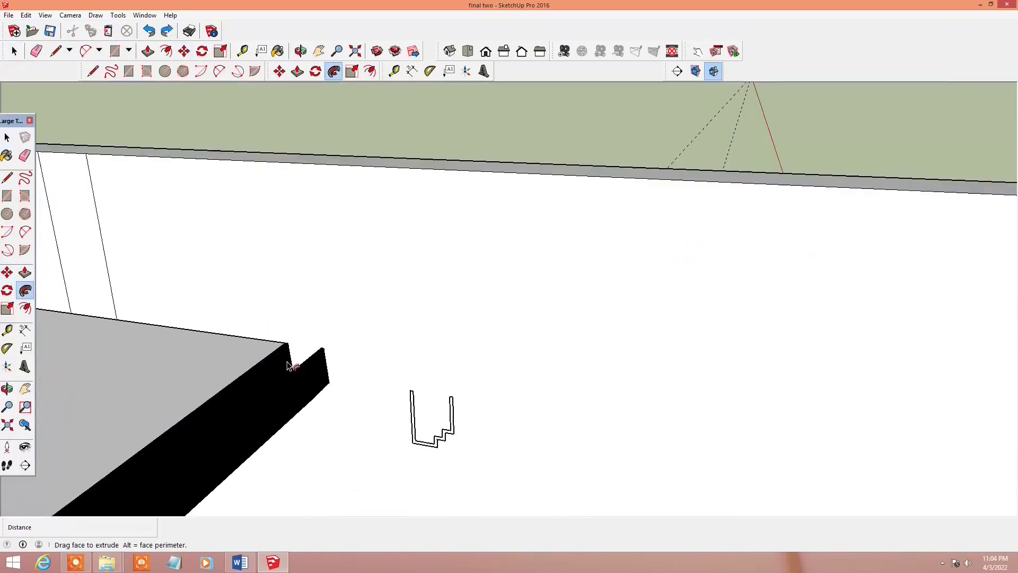
pyautogui.press('Escape')
pyautogui.scroll(-3, 262, 390)
pyautogui.press('space')
pyautogui.click(239, 409)
# Step: Paste a second profile copy and sweep it along the roof edge around the corner
pyautogui.hotkey('ctrl', 'c')
pyautogui.hotkey('ctrl', 'v')
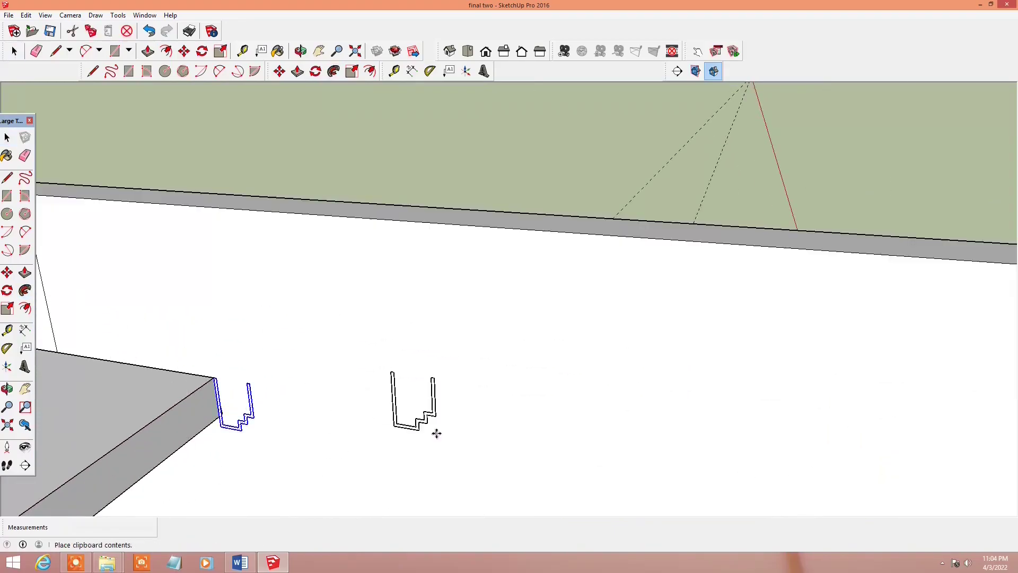
pyautogui.moveTo(241, 427)
pyautogui.mouseDown(button='middle')
pyautogui.moveTo(252, 433)
pyautogui.moveTo(576, 201)
pyautogui.mouseUp(button='middle')
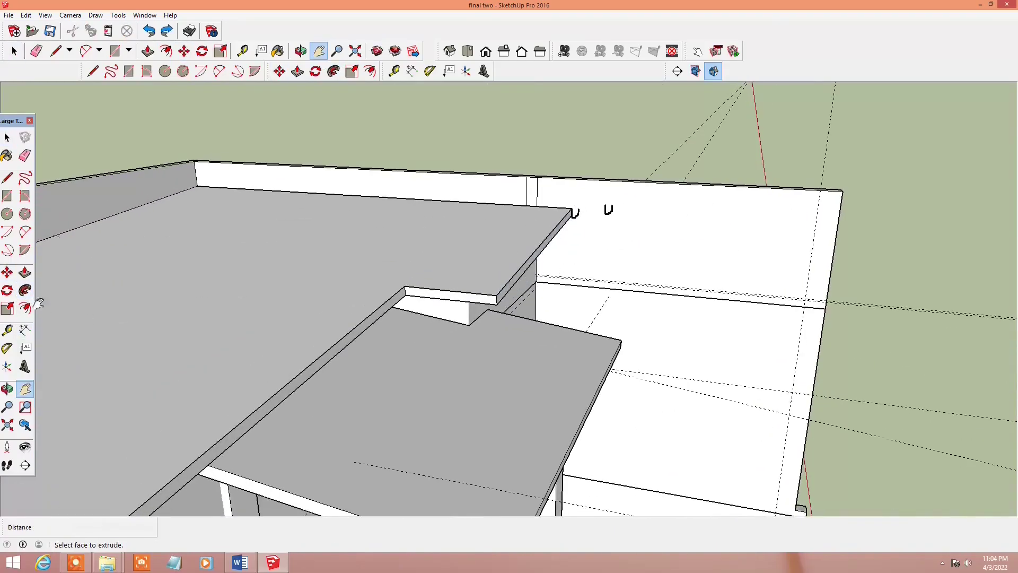
pyautogui.scroll(-3, 403, 334)
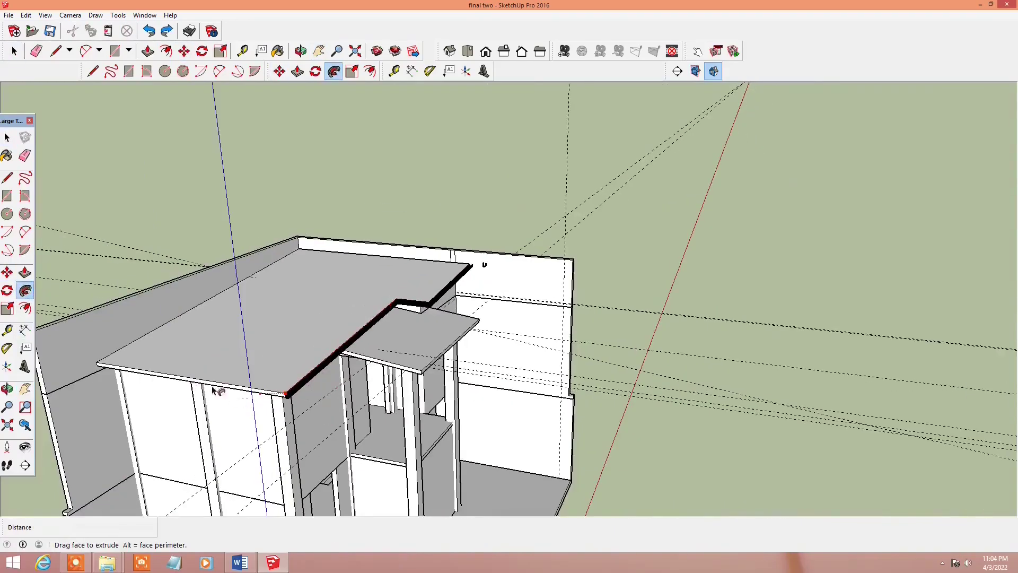
pyautogui.click(250, 404)
pyautogui.scroll(2, 294, 384)
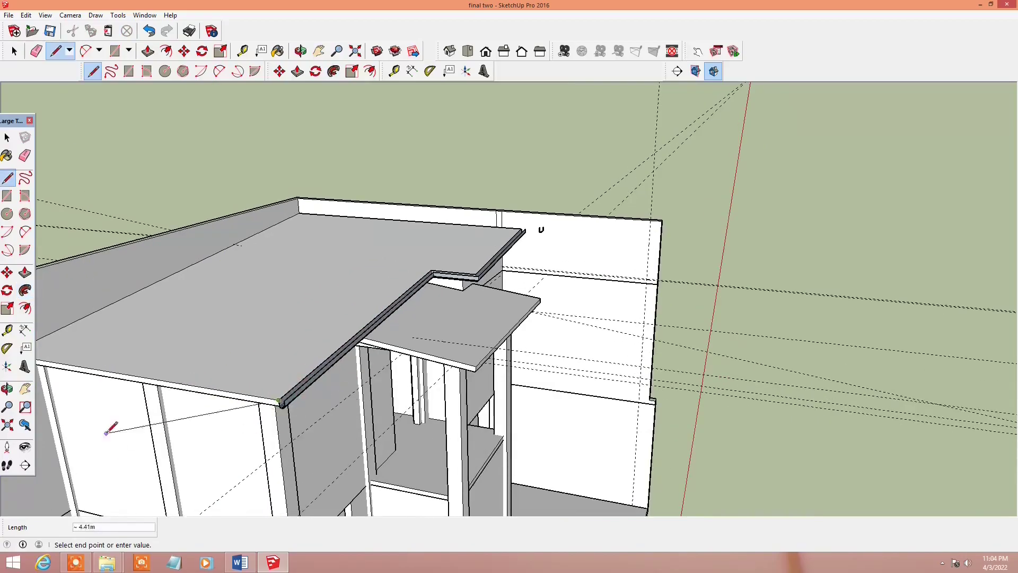
pyautogui.scroll(-2, 177, 391)
pyautogui.scroll(5, 403, 347)
pyautogui.press('space')
pyautogui.scroll(2, 403, 347)
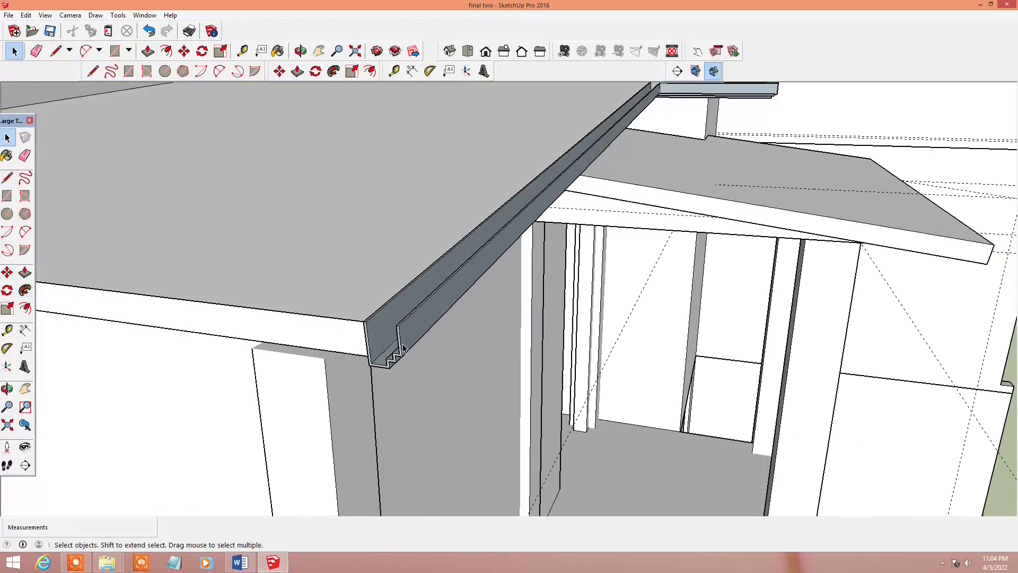
pyautogui.scroll(-2, 402, 347)
pyautogui.scroll(-4, 386, 345)
pyautogui.press('l')
pyautogui.press('space')
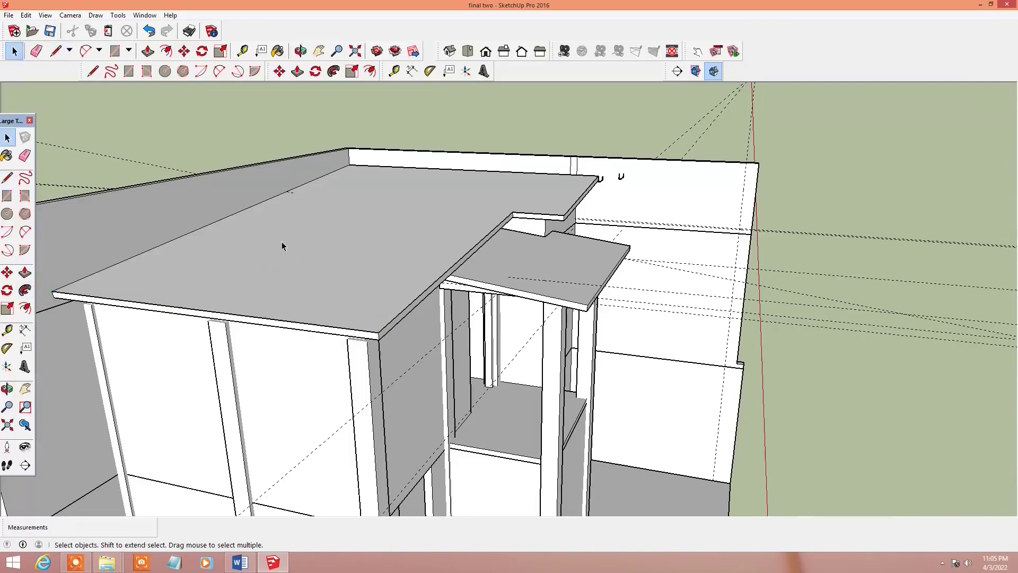
pyautogui.scroll(5, 610, 181)
# Step: Extrude the gutter profile along the roof edge, orbiting in close to check it
pyautogui.press('h')
pyautogui.click(439, 294)
pyautogui.scroll(-3, 439, 294)
pyautogui.scroll(-3, 439, 294)
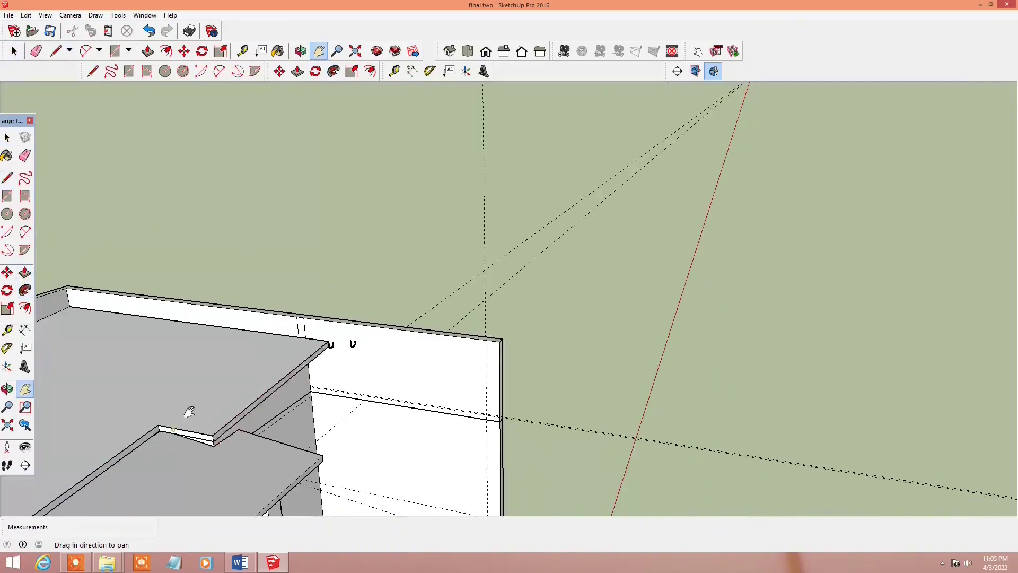
pyautogui.scroll(2, 557, 230)
pyautogui.click(85, 302)
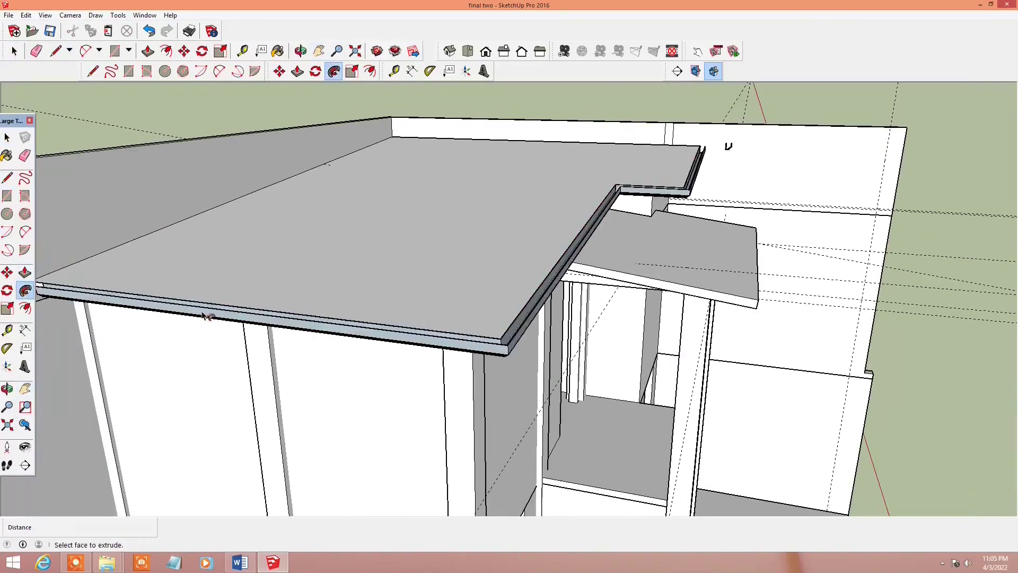
pyautogui.moveTo(85, 302); pyautogui.dragTo(181, 313, button='middle')
pyautogui.scroll(5, 382, 364)
pyautogui.scroll(-2, 382, 364)
pyautogui.scroll(-3, 452, 382)
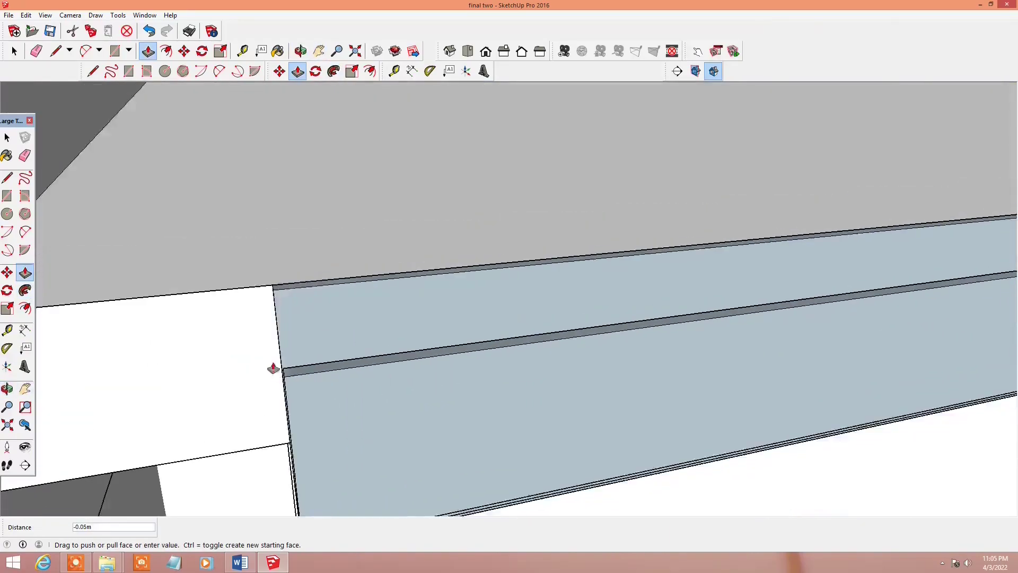
pyautogui.moveTo(275, 366)
pyautogui.mouseDown(button='middle')
pyautogui.moveTo(373, 336)
pyautogui.moveTo(486, 258)
pyautogui.moveTo(423, 133)
pyautogui.moveTo(421, 166)
pyautogui.moveTo(194, 242)
pyautogui.mouseUp(button='middle')
pyautogui.scroll(3, 486, 258)
# Step: Undo the last change and extrude the gutter along the balcony canopy edge
pyautogui.press('q')
pyautogui.scroll(-2, 445, 364)
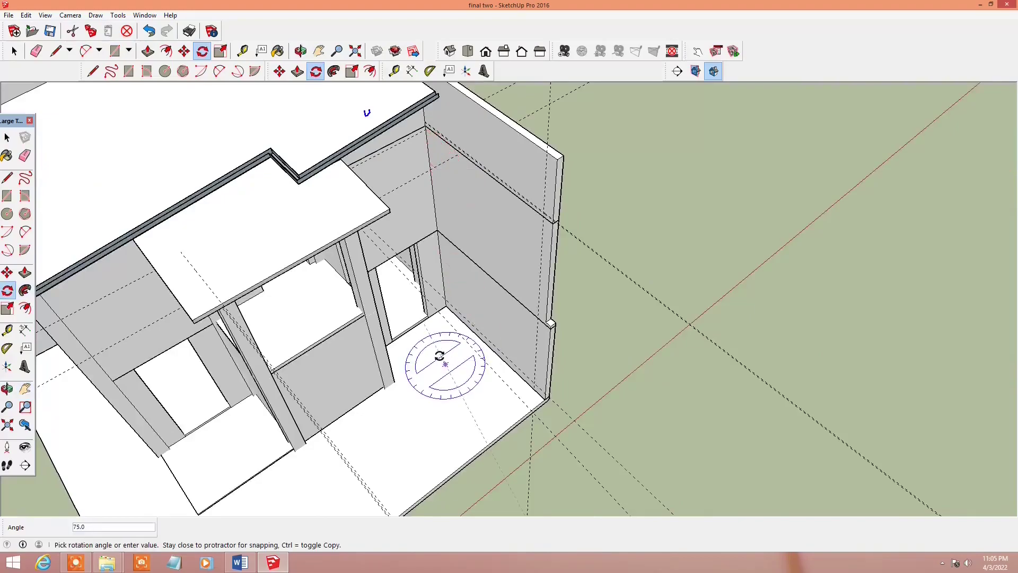
pyautogui.scroll(3, 387, 171)
pyautogui.scroll(3, 432, 216)
pyautogui.keyDown('shift'); pyautogui.moveTo(431, 216); pyautogui.dragTo(433, 133, button='middle'); pyautogui.keyUp('shift')
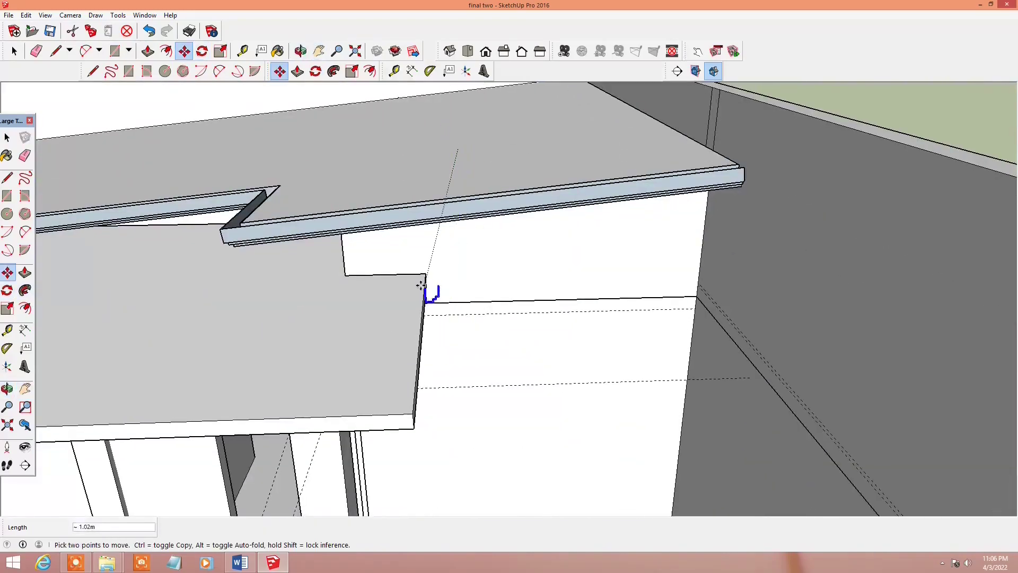
pyautogui.scroll(-2, 420, 286)
pyautogui.moveTo(455, 285)
pyautogui.mouseDown(button='middle')
pyautogui.moveTo(420, 374)
pyautogui.moveTo(689, 296)
pyautogui.mouseUp(button='middle')
pyautogui.scroll(2, 421, 375)
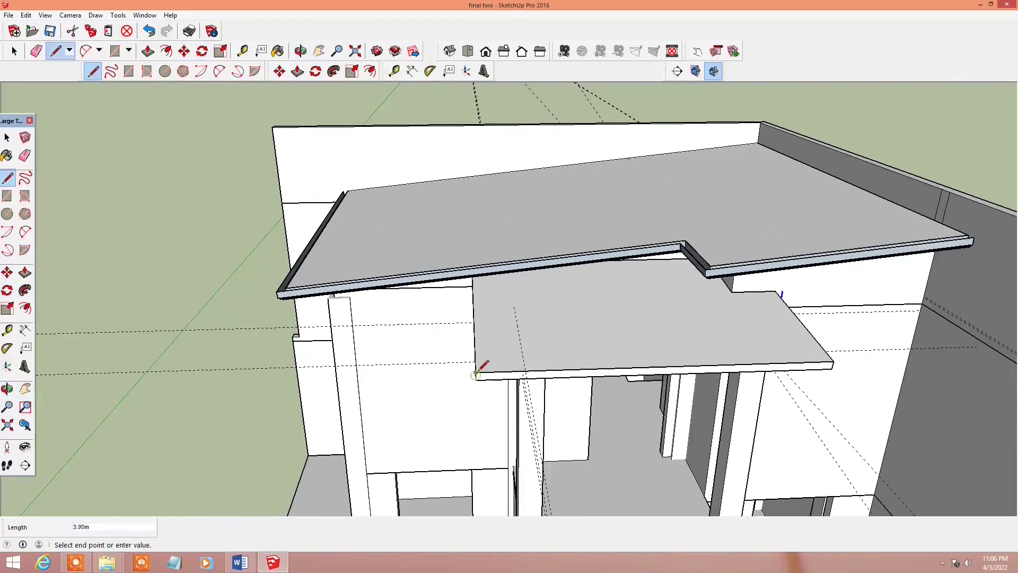
pyautogui.moveTo(475, 372)
pyautogui.mouseDown(button='middle')
pyautogui.moveTo(489, 268)
pyautogui.moveTo(250, 448)
pyautogui.mouseUp(button='middle')
pyautogui.scroll(4, 318, 371)
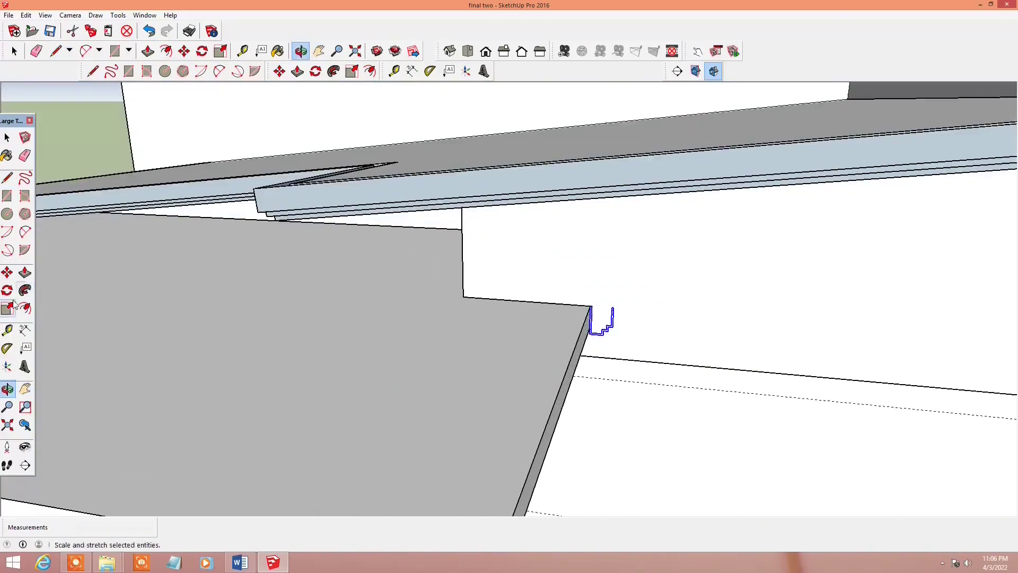
pyautogui.hotkey('ctrl', 'z')
pyautogui.scroll(-5, 563, 370)
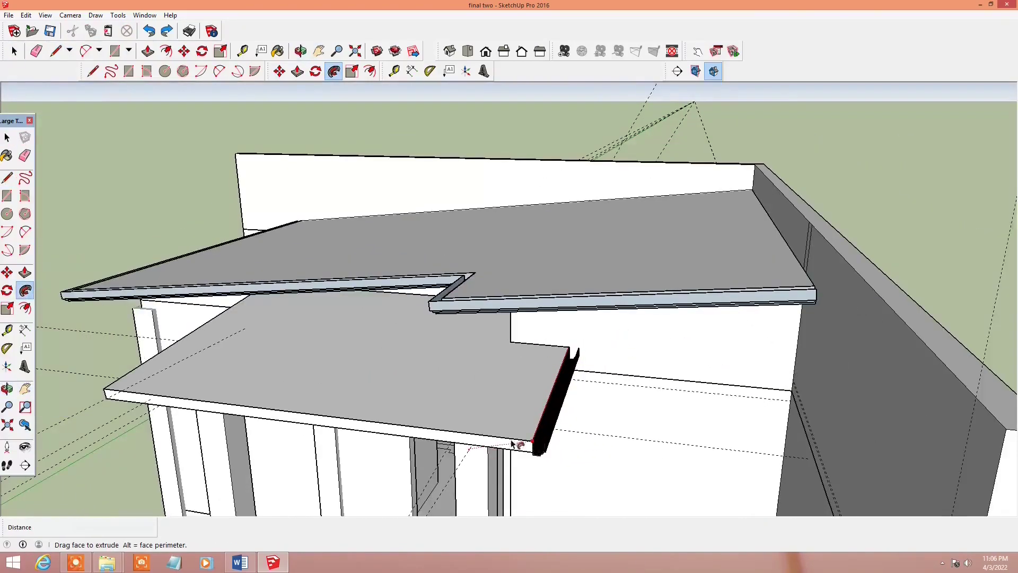
pyautogui.moveTo(562, 406)
pyautogui.mouseDown(button='middle')
pyautogui.moveTo(587, 352)
pyautogui.moveTo(625, 347)
pyautogui.mouseUp(button='middle')
pyautogui.scroll(3, 618, 350)
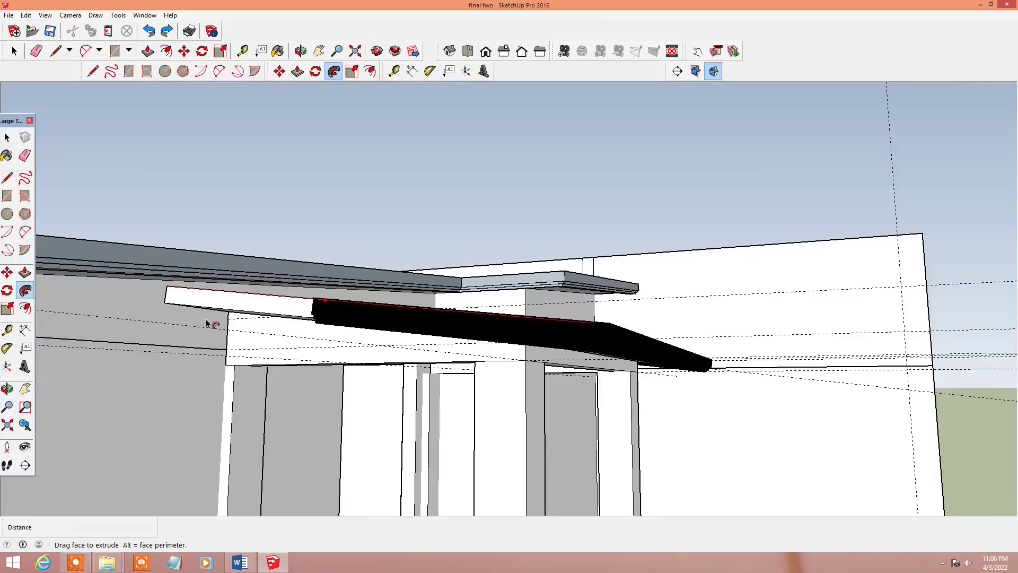
pyautogui.moveTo(206, 323)
pyautogui.mouseDown(button='middle')
pyautogui.moveTo(371, 371)
pyautogui.moveTo(477, 382)
pyautogui.moveTo(564, 295)
pyautogui.moveTo(453, 326)
pyautogui.mouseUp(button='middle')
# Step: Paint the roof edge group with the Wood Floor Light material and view the eaves
pyautogui.press('space')
pyautogui.scroll(3, 509, 405)
pyautogui.press('b')
pyautogui.press('space')
pyautogui.click(453, 326)
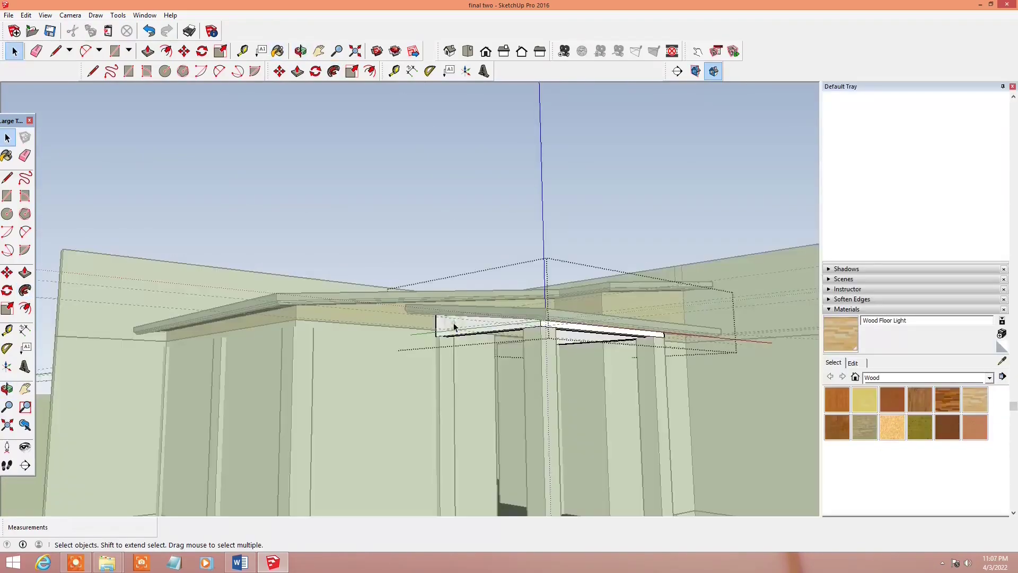
pyautogui.press('b')
pyautogui.moveTo(584, 334); pyautogui.dragTo(548, 281, button='middle')
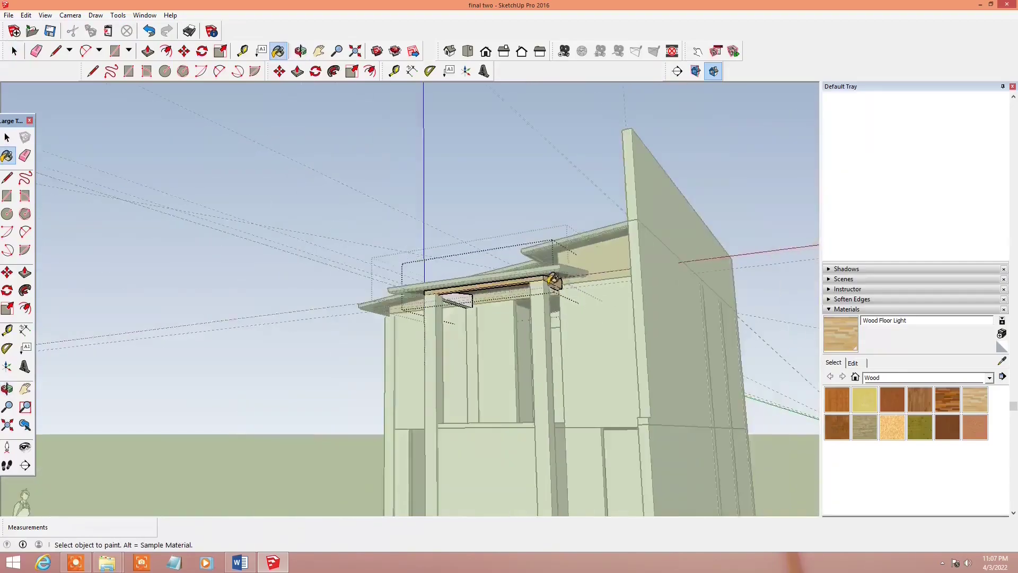
pyautogui.scroll(-3, 548, 281)
pyautogui.moveTo(662, 298); pyautogui.dragTo(587, 281, button='middle')
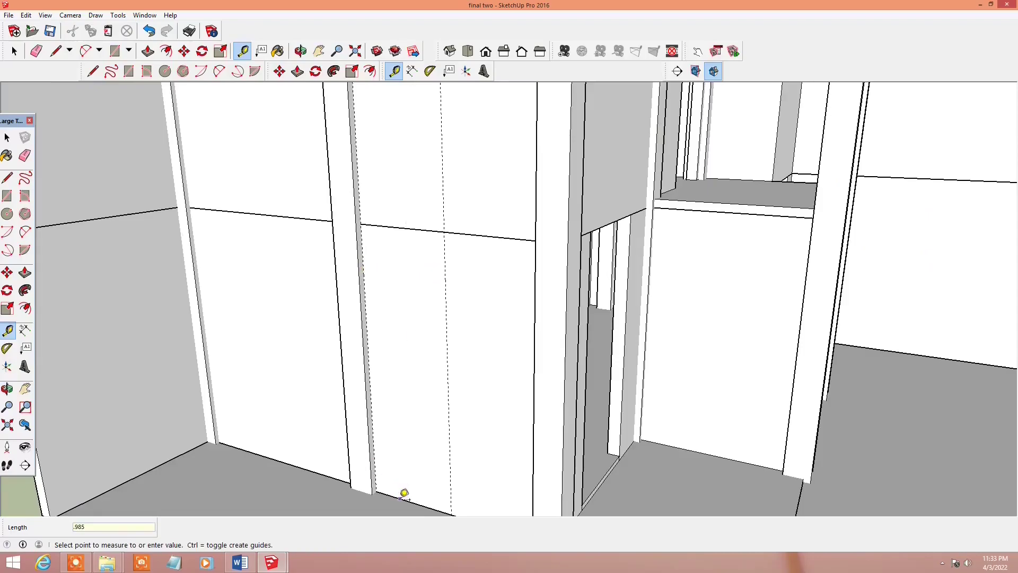
# Step: Draw a 6-sided hexagon of radius .8 on the lower front wall and push it inward
pyautogui.moveTo(421, 444); pyautogui.dragTo(479, 350, button='middle')
pyautogui.hotkey('shift', 'p')
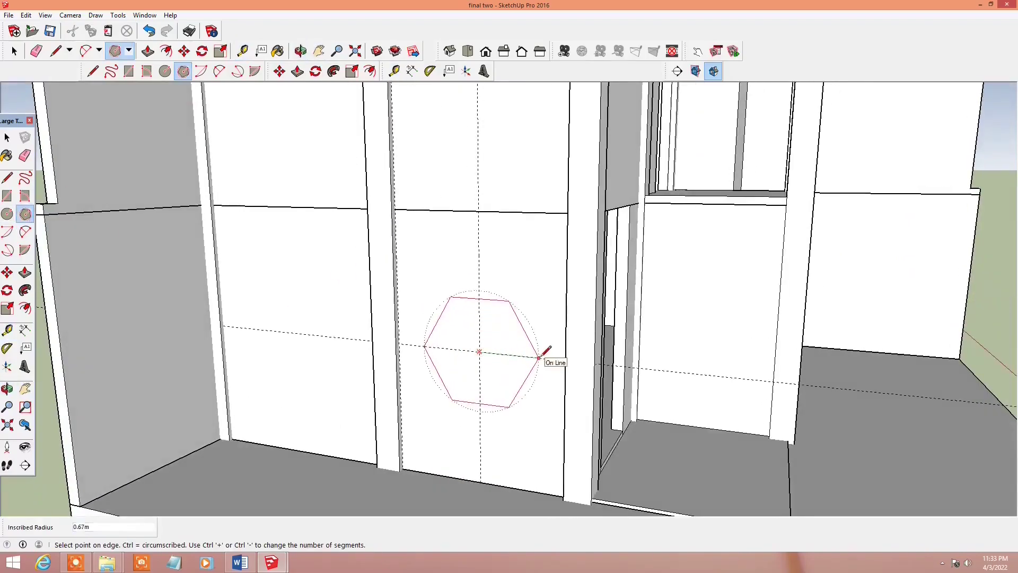
pyautogui.press('space')
pyautogui.click(506, 281)
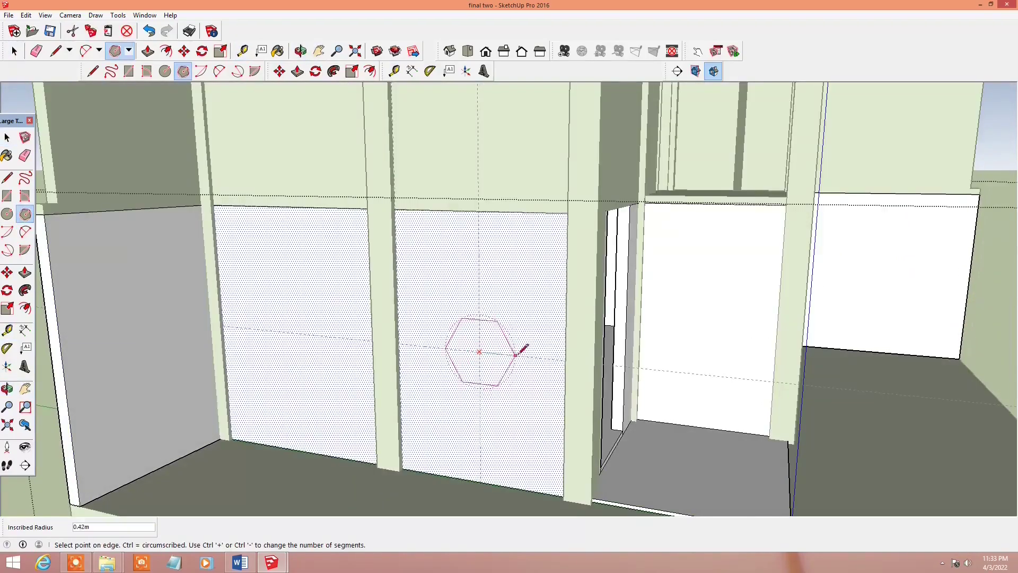
pyautogui.write('.8')
pyautogui.press('Return')
pyautogui.press('p')
pyautogui.click(452, 386)
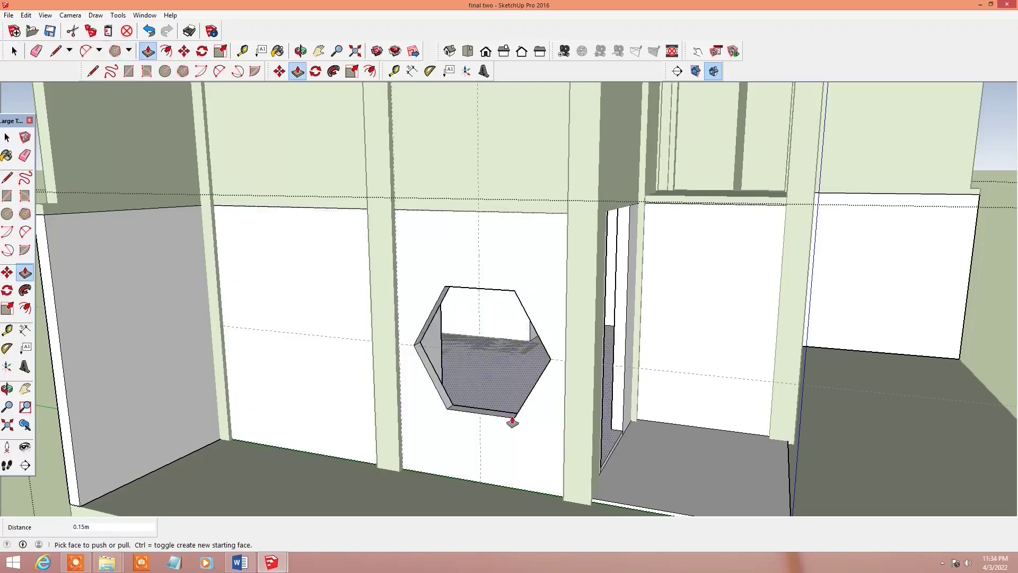
pyautogui.click(514, 418)
# Step: Lay out guides and a line from the hexagon's centre to position the smaller hexagons
pyautogui.press('t')
pyautogui.scroll(2, 489, 225)
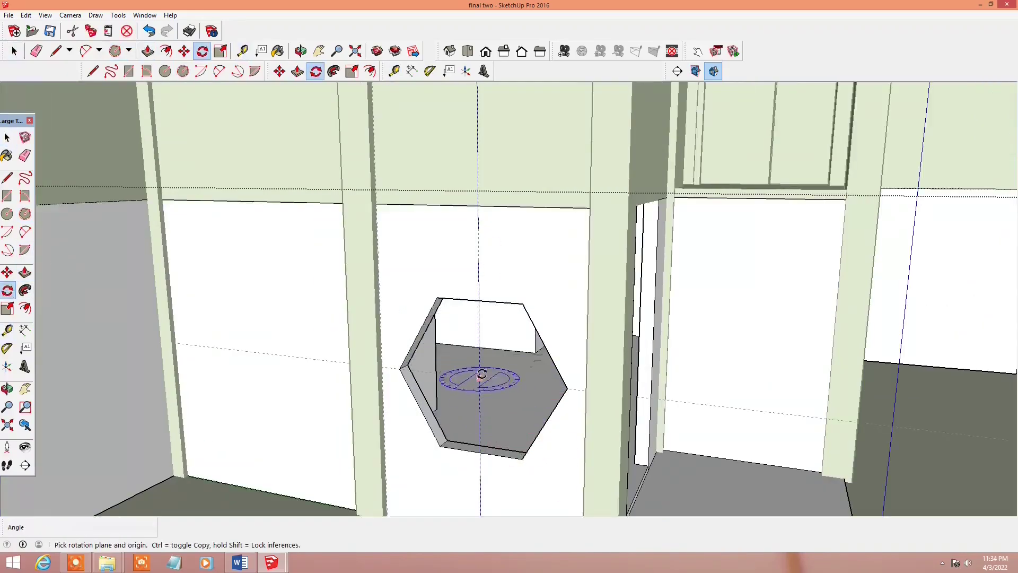
pyautogui.scroll(1, 480, 375)
pyautogui.scroll(1, 485, 345)
pyautogui.press('space')
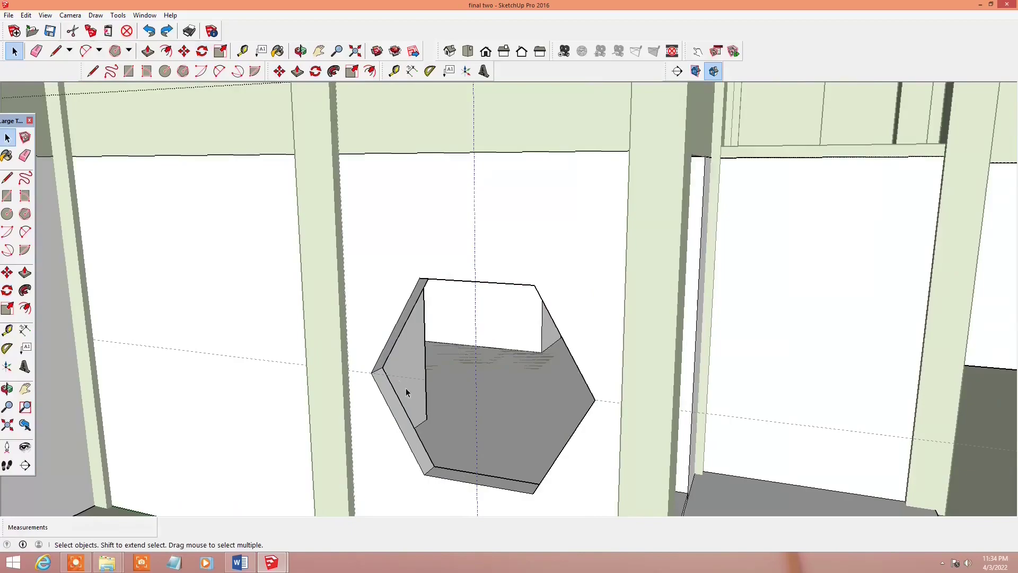
pyautogui.press('o')
pyautogui.moveTo(484, 353); pyautogui.dragTo(498, 248)
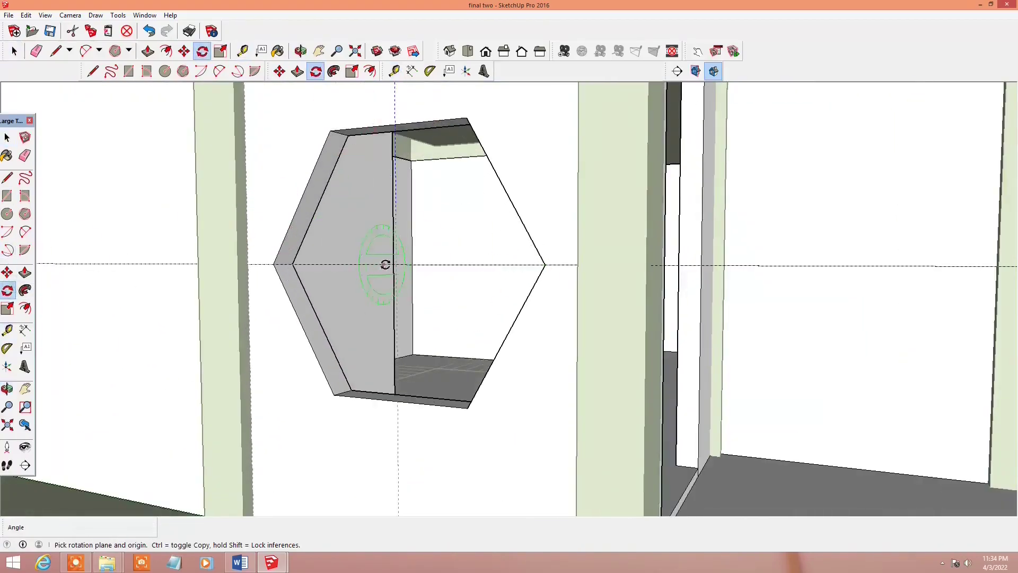
pyautogui.press('l')
pyautogui.click(396, 263)
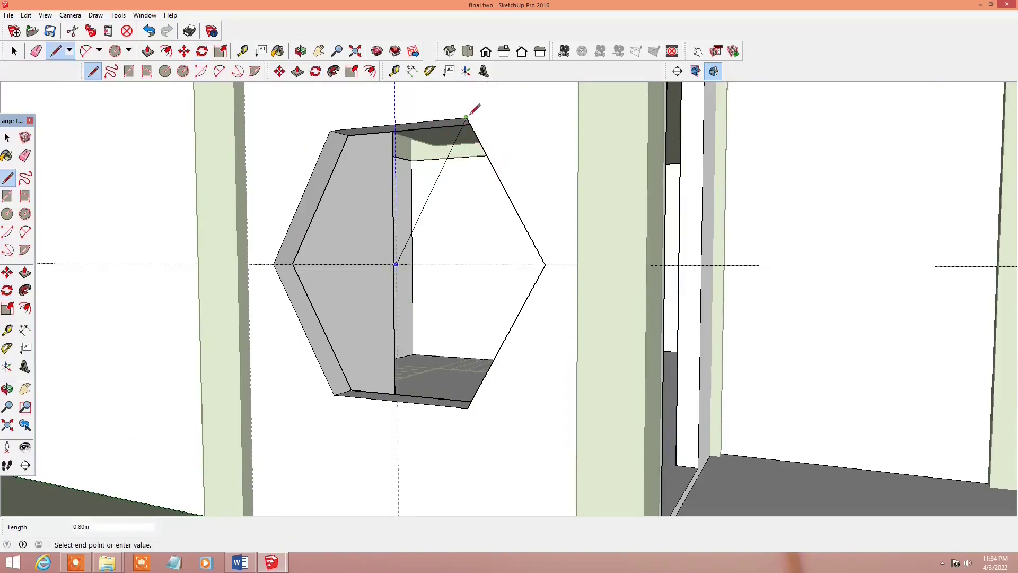
pyautogui.scroll(-3, 404, 261)
pyautogui.scroll(5, 475, 424)
pyautogui.click(475, 425)
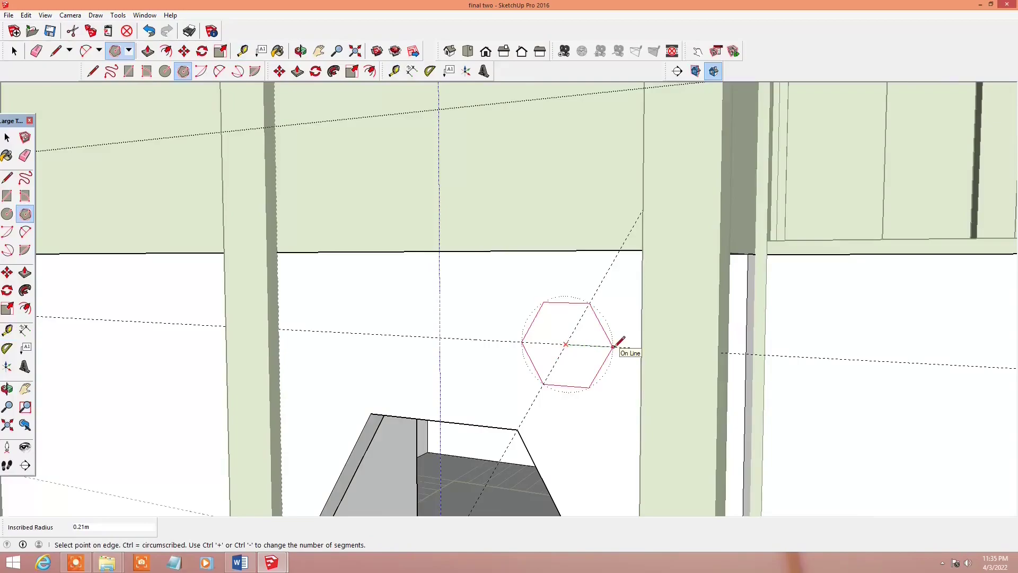
# Step: Push the two small hexagons above the recess through the wall and review the house
pyautogui.press('p')
pyautogui.scroll(-2, 546, 408)
pyautogui.press('t')
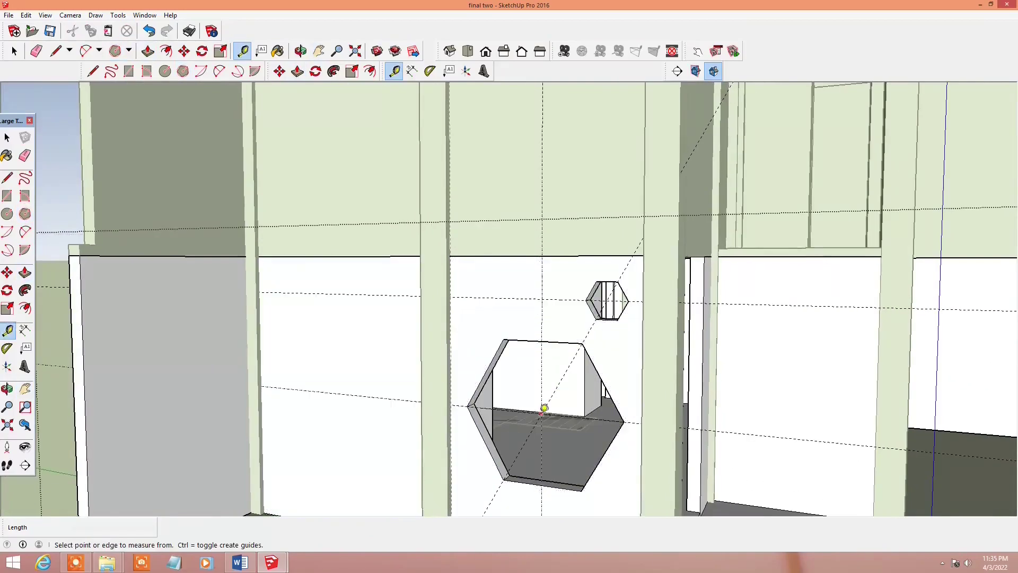
pyautogui.scroll(3, 545, 402)
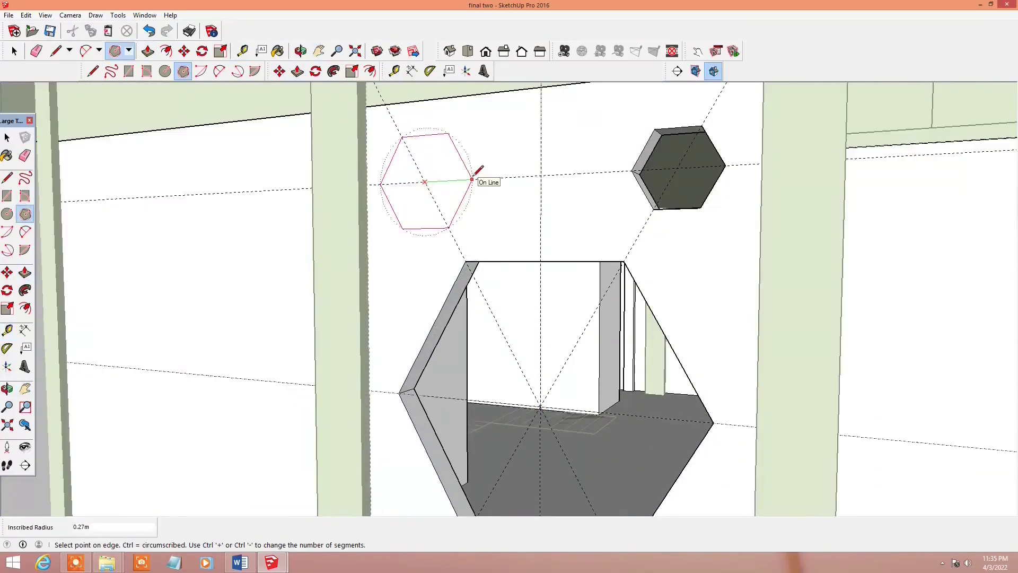
pyautogui.moveTo(454, 179)
pyautogui.mouseDown(button='middle')
pyautogui.moveTo(551, 275)
pyautogui.moveTo(485, 312)
pyautogui.mouseUp(button='middle')
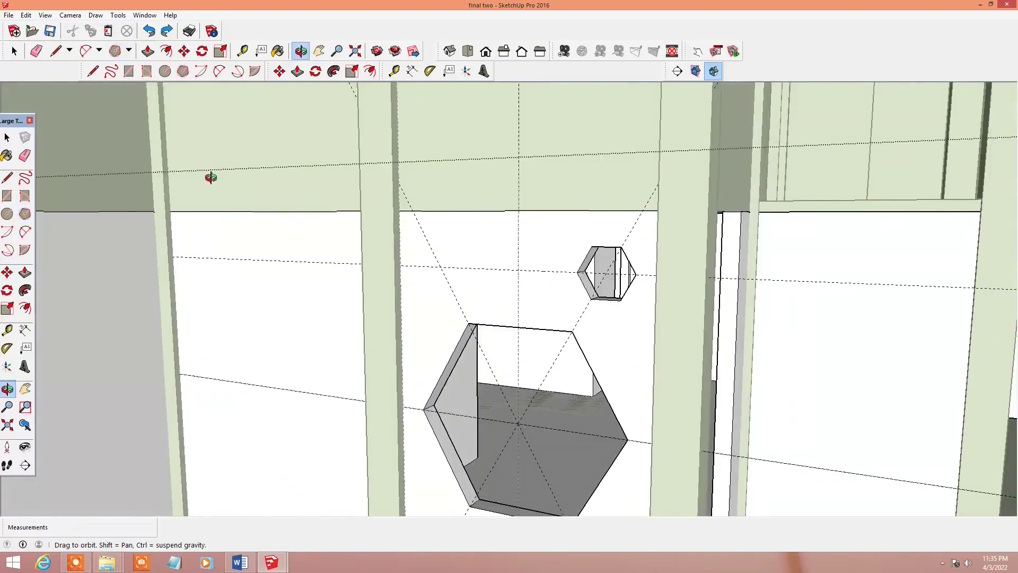
pyautogui.press('p')
pyautogui.scroll(-5, 446, 264)
pyautogui.moveTo(445, 263); pyautogui.dragTo(550, 266, button='middle')
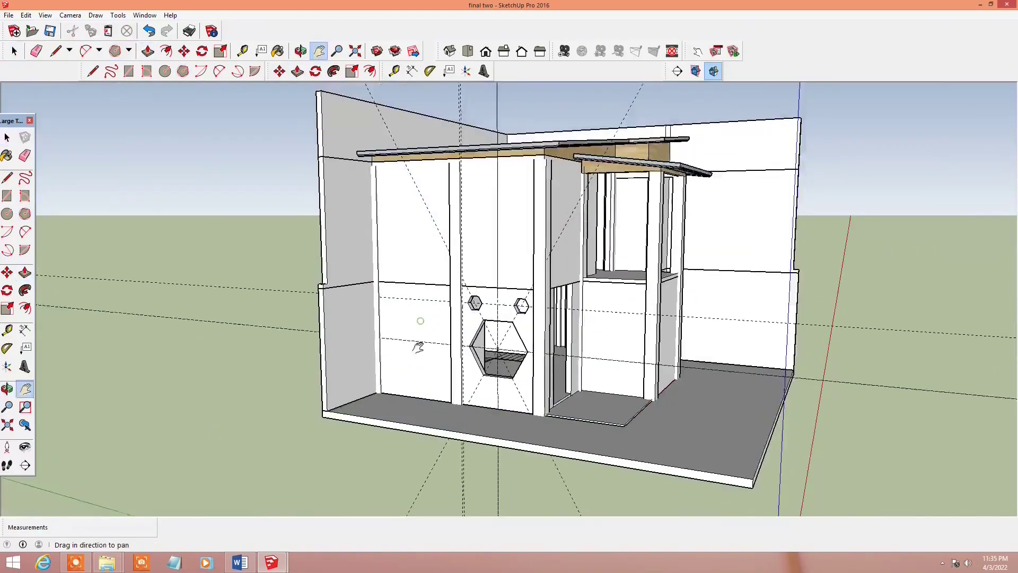
pyautogui.scroll(5, 550, 265)
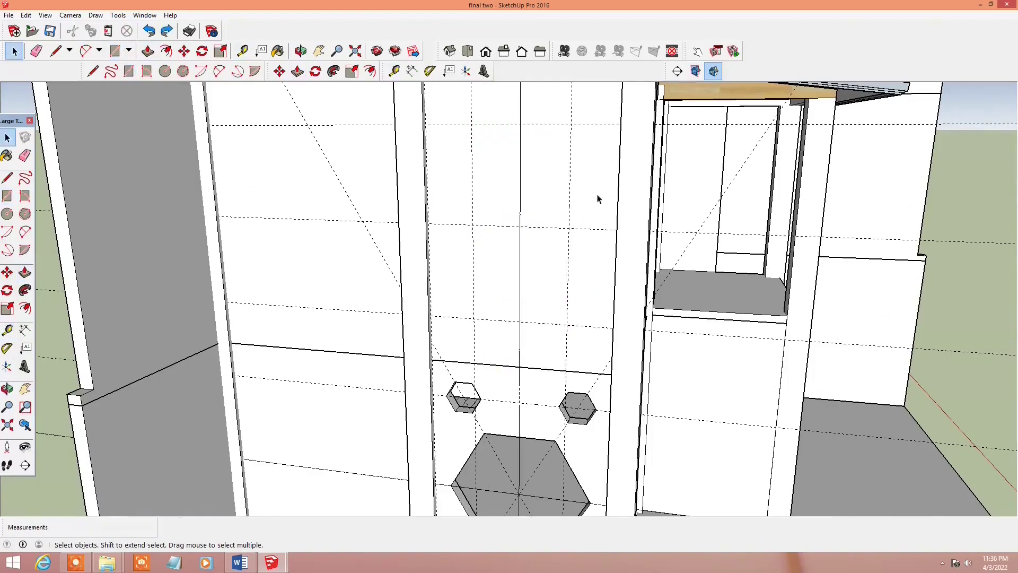
# Step: Cut a tall rectangular window opening into the upper front wall
pyautogui.moveTo(598, 198); pyautogui.dragTo(423, 298, button='middle')
pyautogui.press('r')
pyautogui.click(411, 234)
pyautogui.click(505, 419)
pyautogui.press('p')
pyautogui.click(479, 371)
pyautogui.scroll(-5, 479, 354)
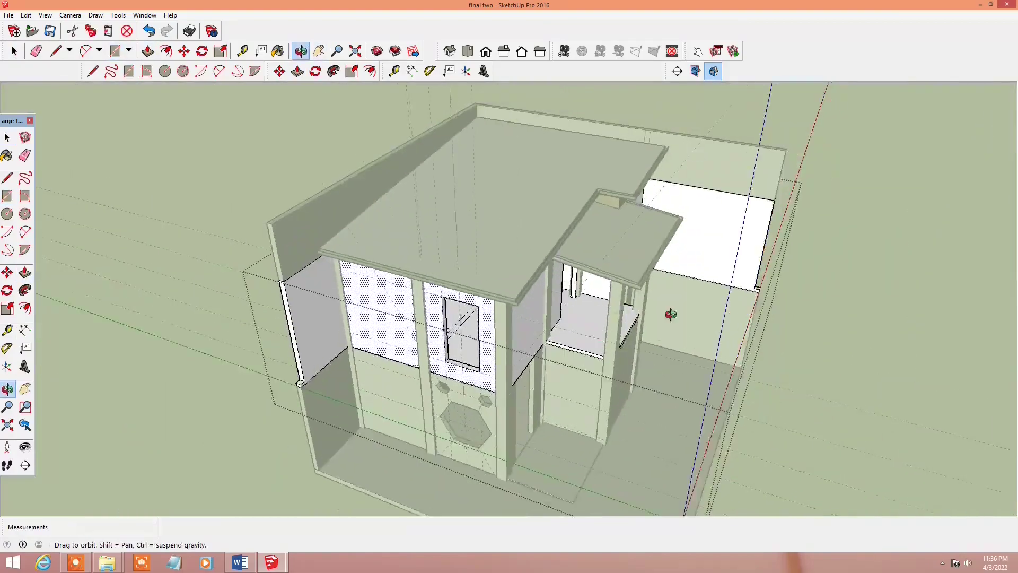
pyautogui.moveTo(479, 355); pyautogui.dragTo(597, 262, button='middle')
pyautogui.scroll(5, 598, 262)
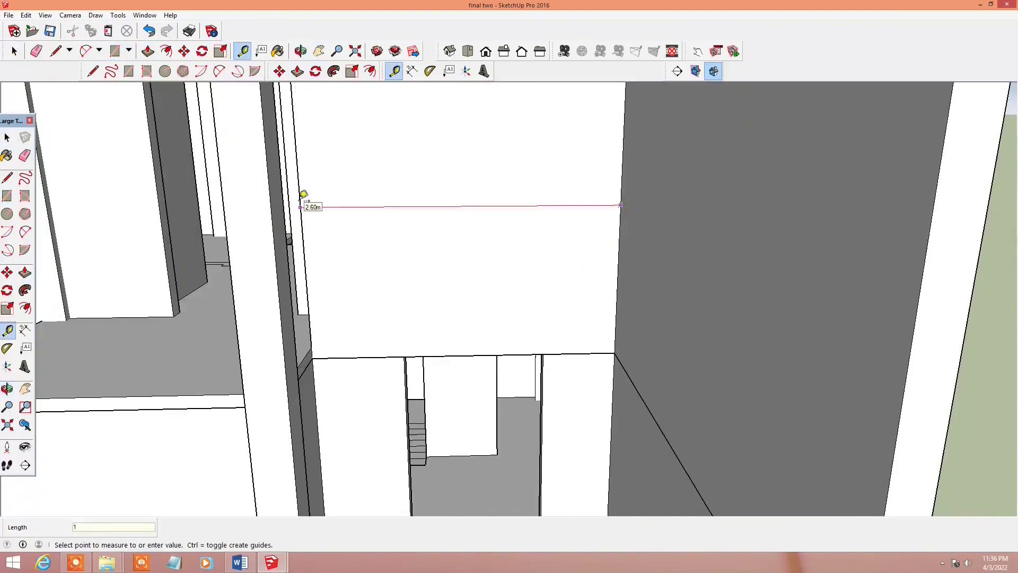
# Step: Place a guide and draw a window rectangle on the side wall
pyautogui.scroll(-4, 427, 170)
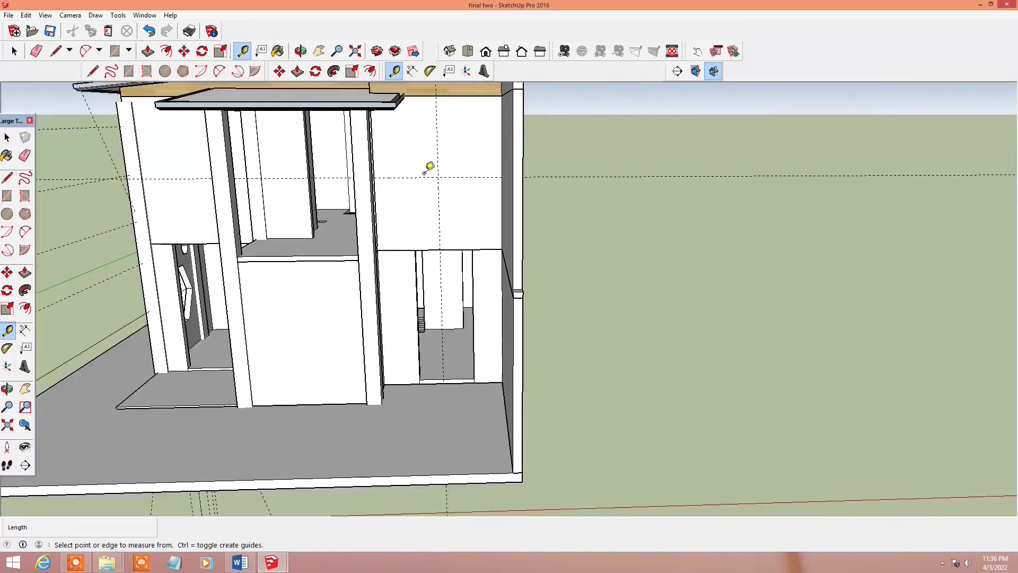
pyautogui.click(435, 203)
pyautogui.scroll(1, 480, 132)
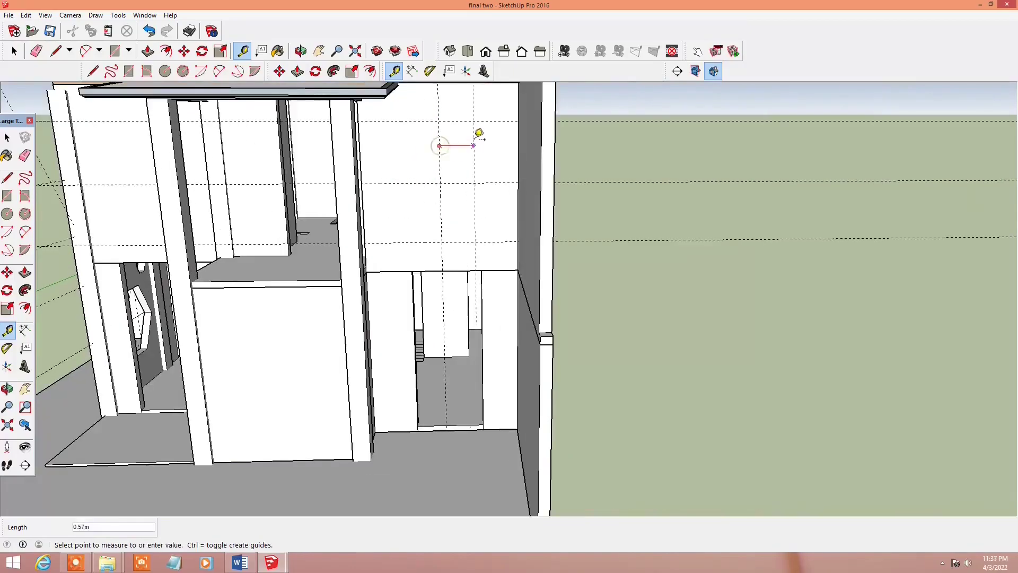
pyautogui.scroll(2, 444, 149)
pyautogui.press('space')
pyautogui.scroll(2, 445, 156)
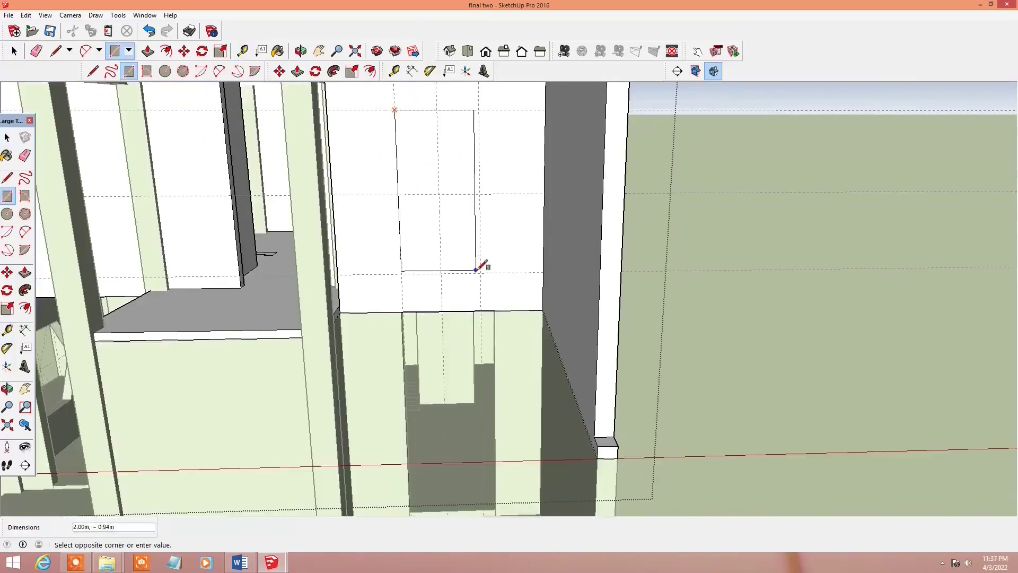
pyautogui.click(476, 270)
pyautogui.press('space')
pyautogui.scroll(-5, 424, 239)
pyautogui.press('o')
# Step: Delete all guide lines via Edit > Delete Guides
pyautogui.click(26, 15)
pyautogui.click(53, 112)
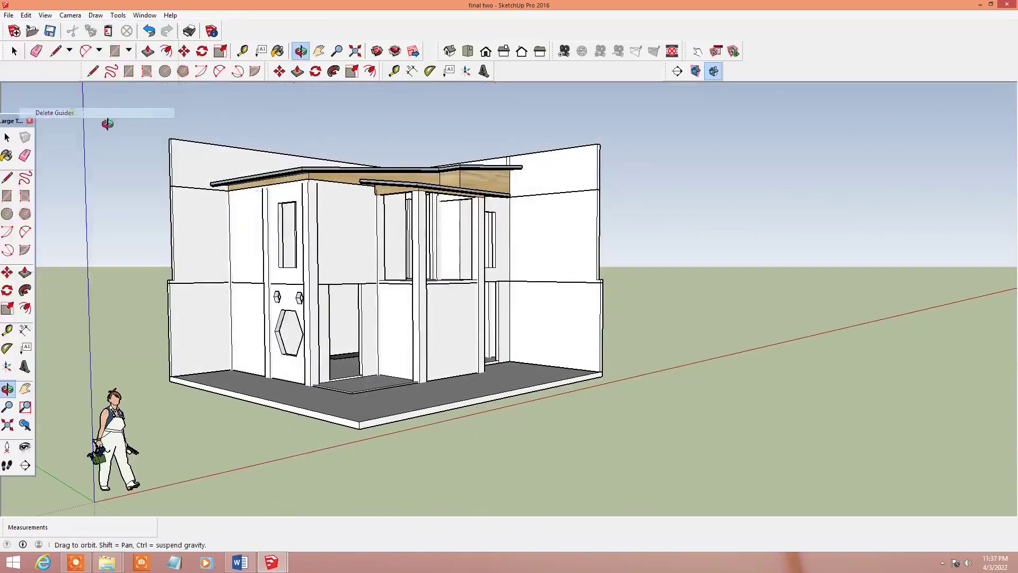
pyautogui.scroll(2, 318, 155)
pyautogui.press('r')
pyautogui.scroll(5, 411, 164)
pyautogui.click(412, 164)
pyautogui.scroll(-2, 531, 212)
# Step: Pull the roof trim's end face outward past the wall corner and orbit to check the ledge
pyautogui.press('o')
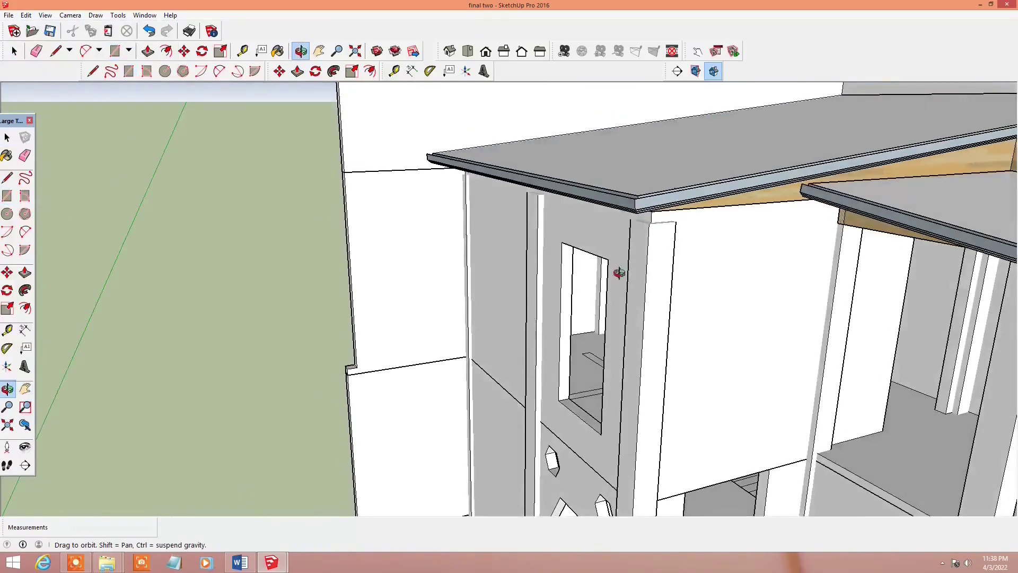
pyautogui.scroll(2, 618, 273)
pyautogui.press('p')
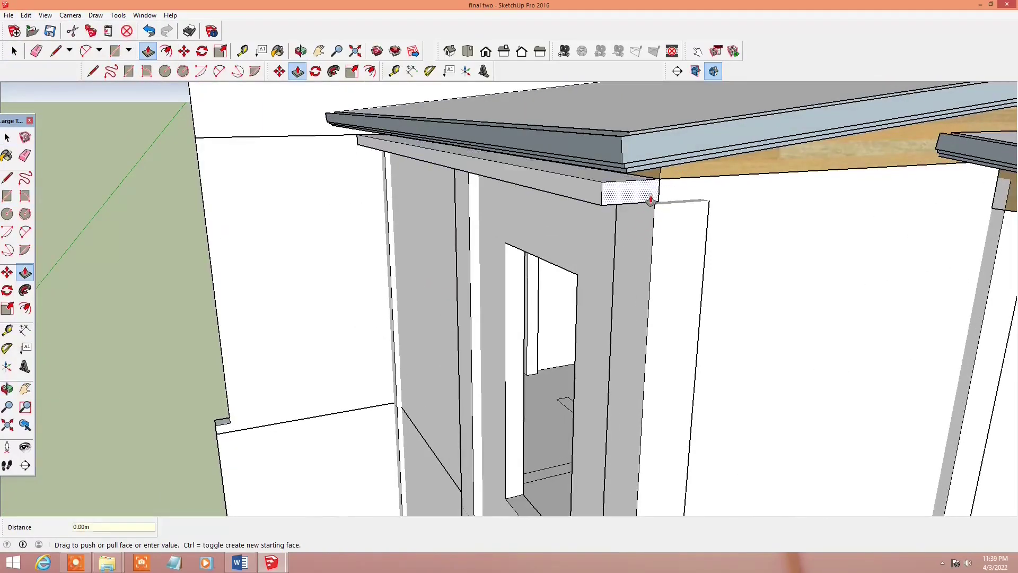
pyautogui.moveTo(646, 215); pyautogui.dragTo(708, 246)
pyautogui.moveTo(708, 247); pyautogui.dragTo(792, 218, button='middle')
pyautogui.scroll(3, 689, 207)
pyautogui.press('l')
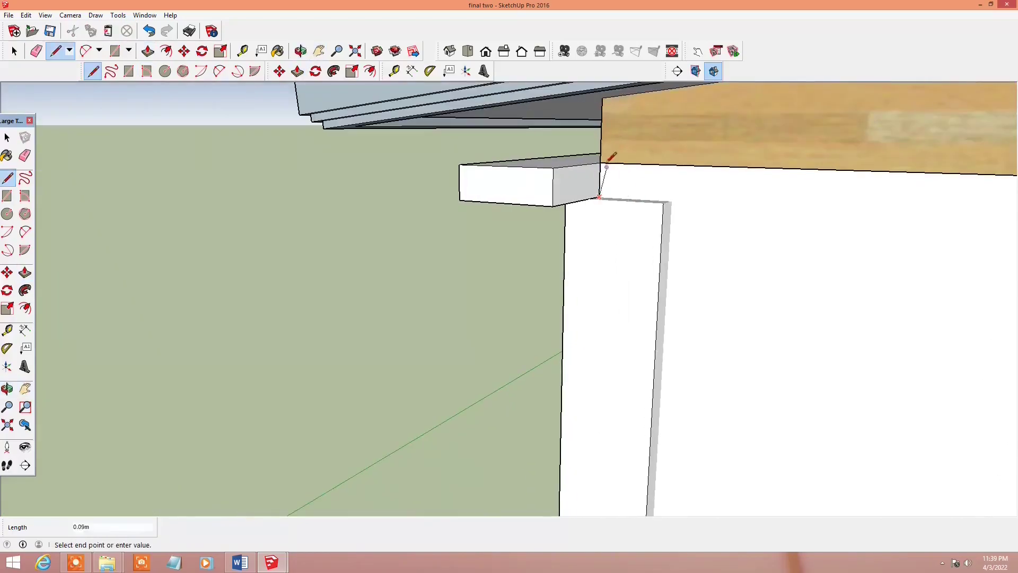
pyautogui.press('p')
pyautogui.moveTo(725, 232)
pyautogui.mouseDown(button='middle')
pyautogui.moveTo(952, 298)
pyautogui.moveTo(836, 216)
pyautogui.mouseUp(button='middle')
pyautogui.scroll(3, 931, 302)
pyautogui.scroll(-3, 930, 299)
pyautogui.press('space')
pyautogui.moveTo(693, 255); pyautogui.dragTo(720, 200, button='middle')
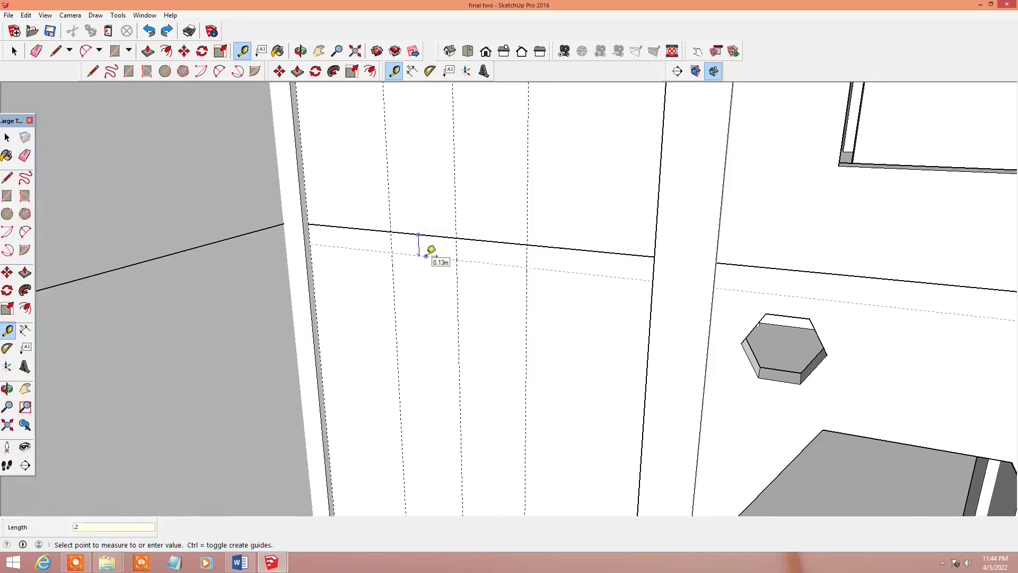
# Step: Draw a 0.88 m × 0.20 m rectangle on the wall between the vertical guides
pyautogui.press('r')
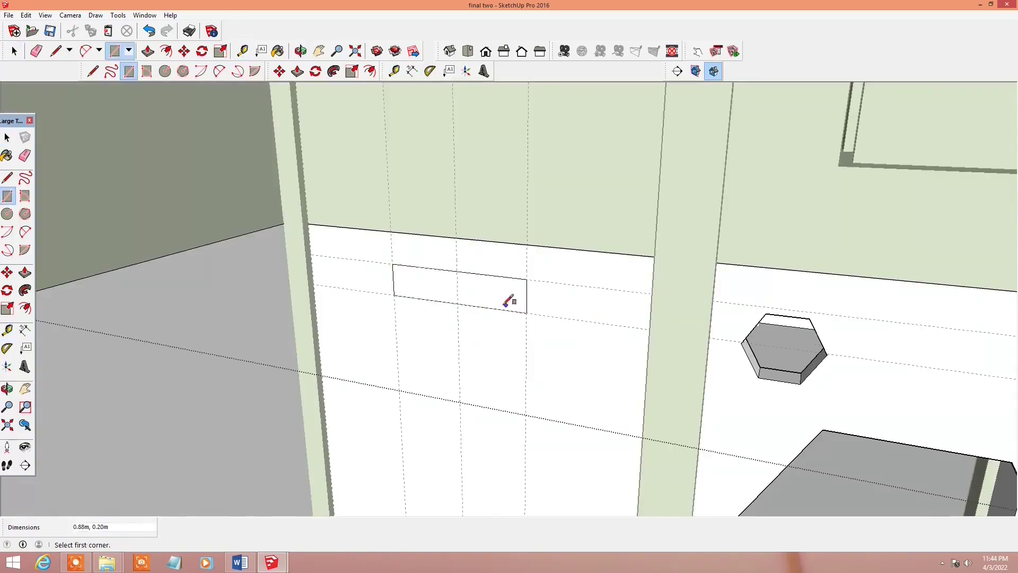
pyautogui.press('p')
pyautogui.scroll(-5, 561, 318)
pyautogui.scroll(5, 500, 318)
pyautogui.press('space')
pyautogui.moveTo(500, 318); pyautogui.dragTo(479, 143, button='middle')
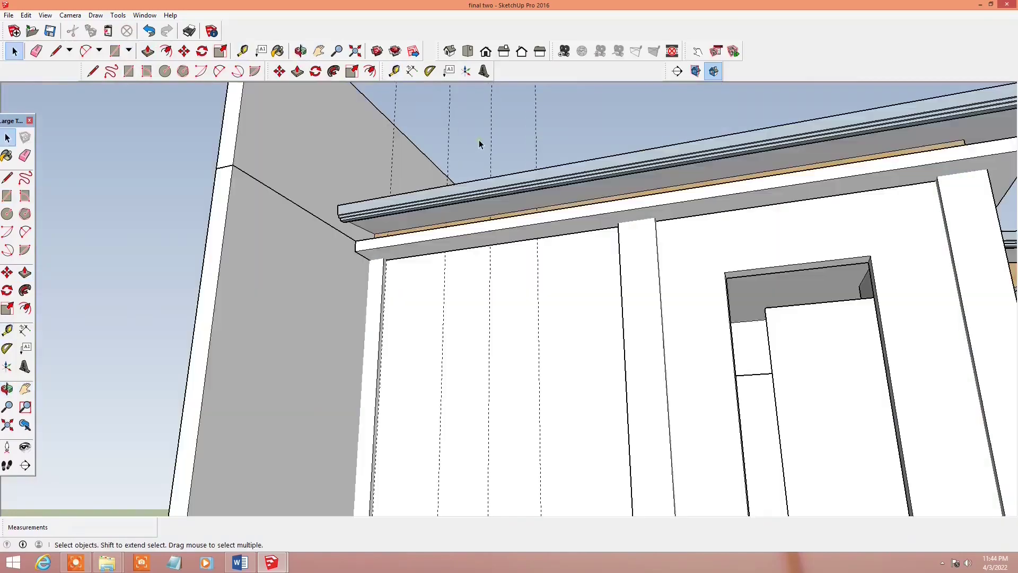
pyautogui.press('space')
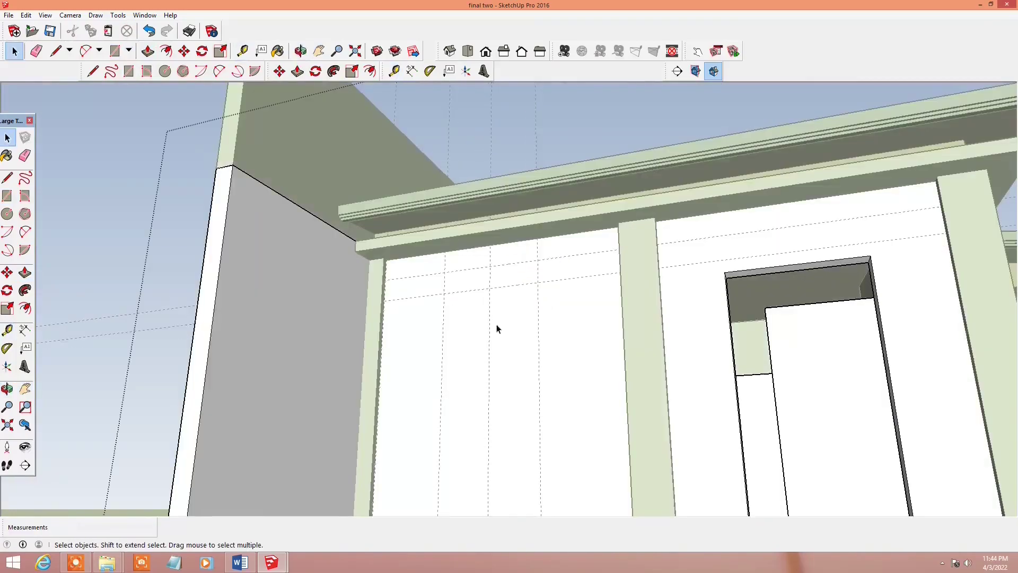
pyautogui.click(539, 281)
pyautogui.press('p')
pyautogui.press('space')
pyautogui.scroll(-5, 720, 177)
pyautogui.moveTo(720, 178); pyautogui.dragTo(584, 212, button='middle')
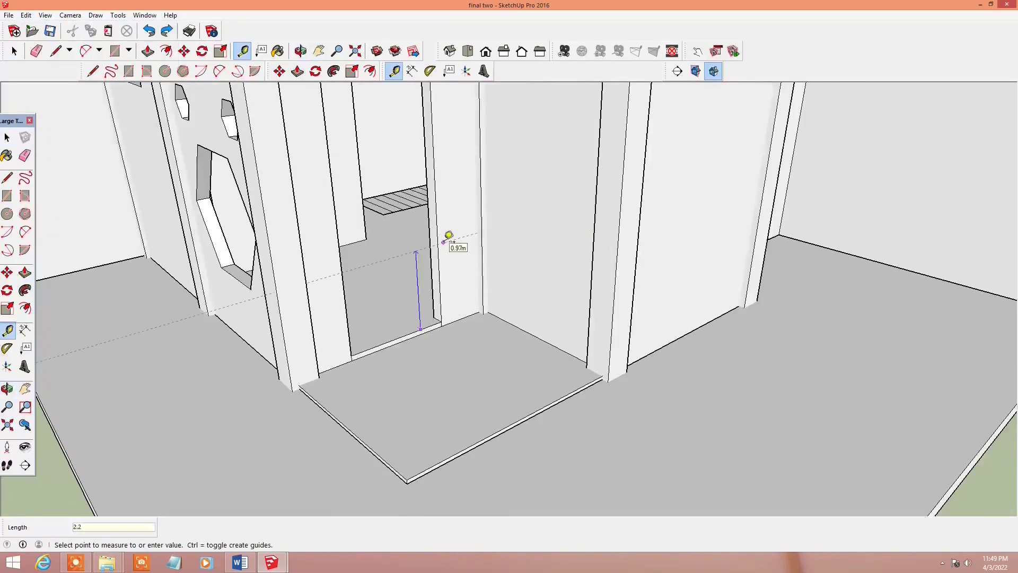
# Step: Orbit around the house to bring the balcony ledge and walls into view
pyautogui.moveTo(448, 235); pyautogui.dragTo(541, 271, button='middle')
pyautogui.press('l')
pyautogui.scroll(3, 480, 282)
pyautogui.press('p')
pyautogui.press('space')
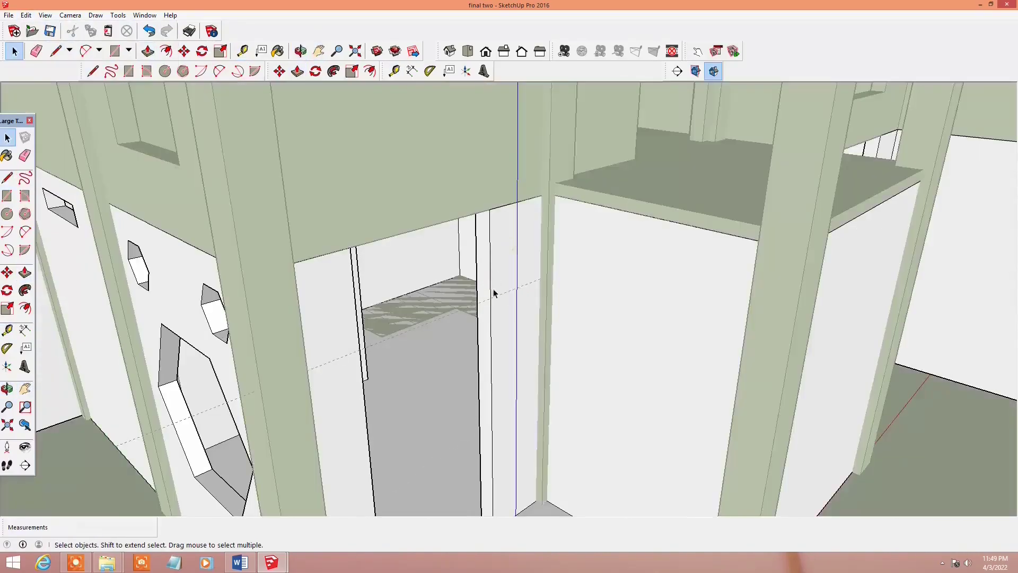
pyautogui.press('p')
pyautogui.scroll(-3, 476, 287)
pyautogui.press('space')
pyautogui.moveTo(404, 289); pyautogui.dragTo(564, 257, button='middle')
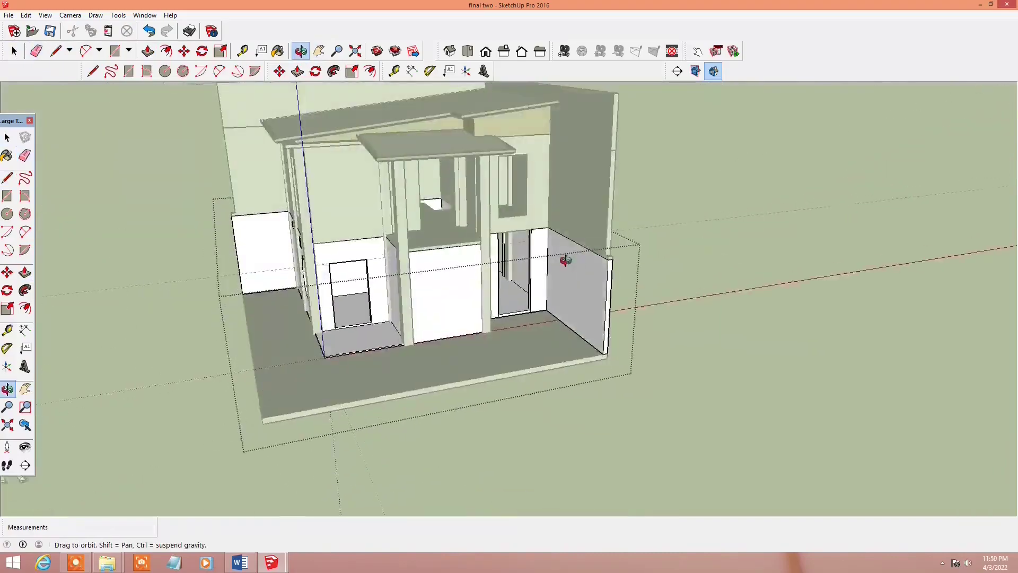
pyautogui.press('t')
pyautogui.scroll(5, 515, 264)
pyautogui.scroll(2, 516, 262)
pyautogui.press('l')
pyautogui.press('p')
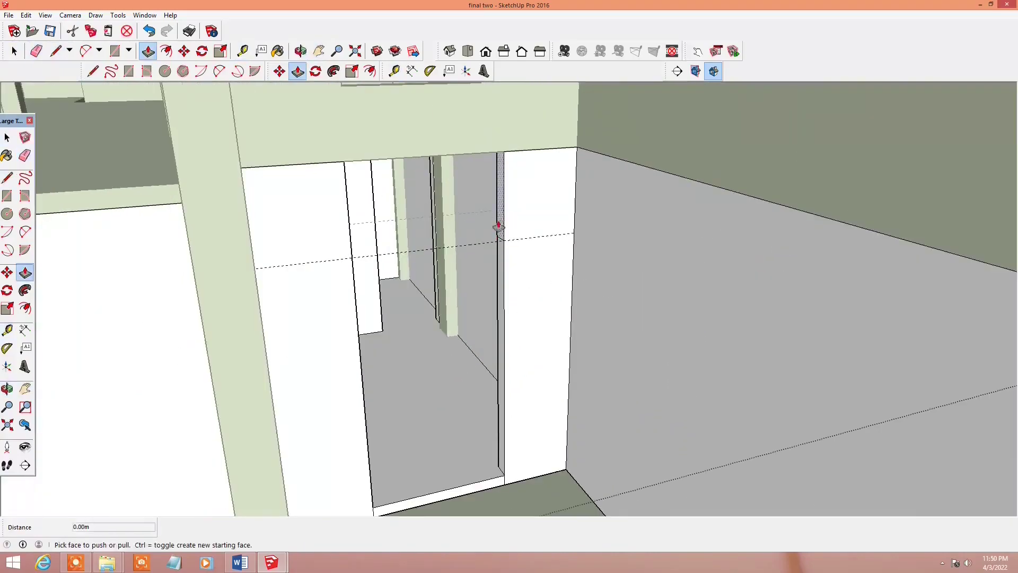
pyautogui.scroll(-5, 371, 238)
pyautogui.press('e')
pyautogui.moveTo(377, 215)
pyautogui.mouseDown(button='middle')
pyautogui.moveTo(339, 249)
pyautogui.moveTo(275, 276)
pyautogui.mouseUp(button='middle')
pyautogui.press('space')
pyautogui.scroll(5, 273, 280)
# Step: Open the wall groups for editing and hide the first stray ledge edge
pyautogui.rightClick(273, 280)
pyautogui.click(297, 347)
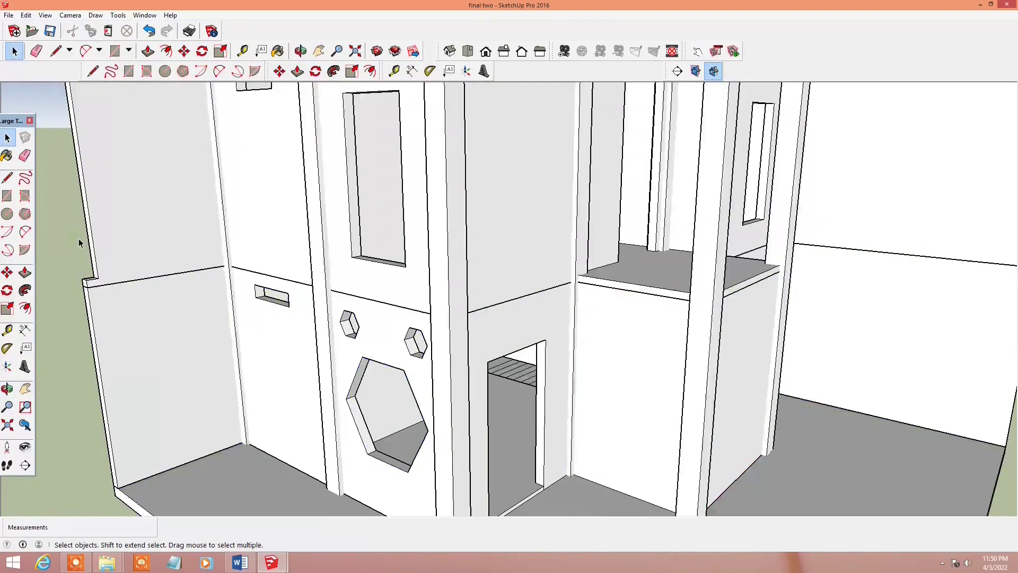
pyautogui.doubleClick(231, 275)
pyautogui.scroll(2, 488, 313)
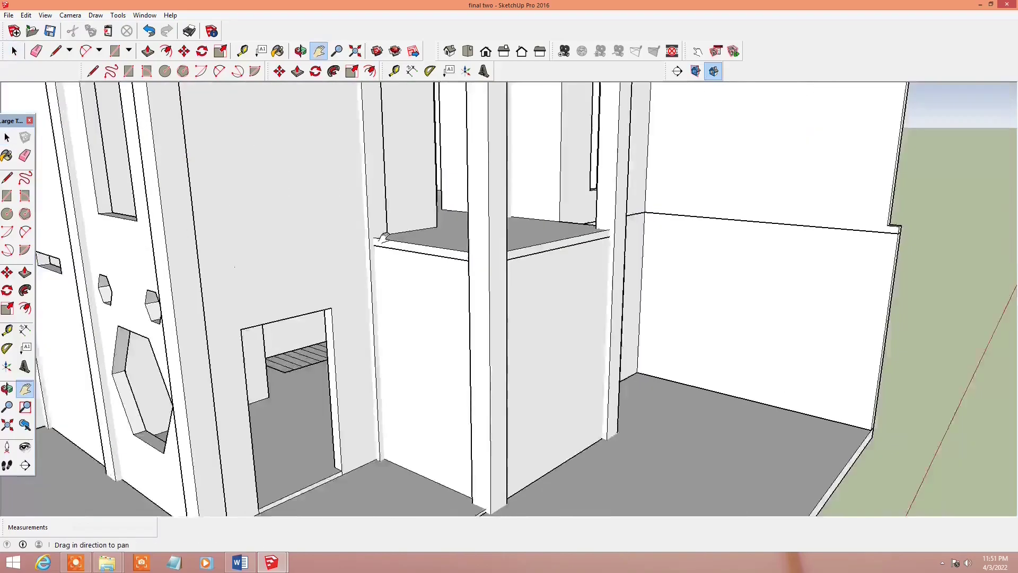
pyautogui.scroll(1, 493, 309)
pyautogui.scroll(1, 496, 308)
pyautogui.rightClick(504, 291)
pyautogui.click(546, 325)
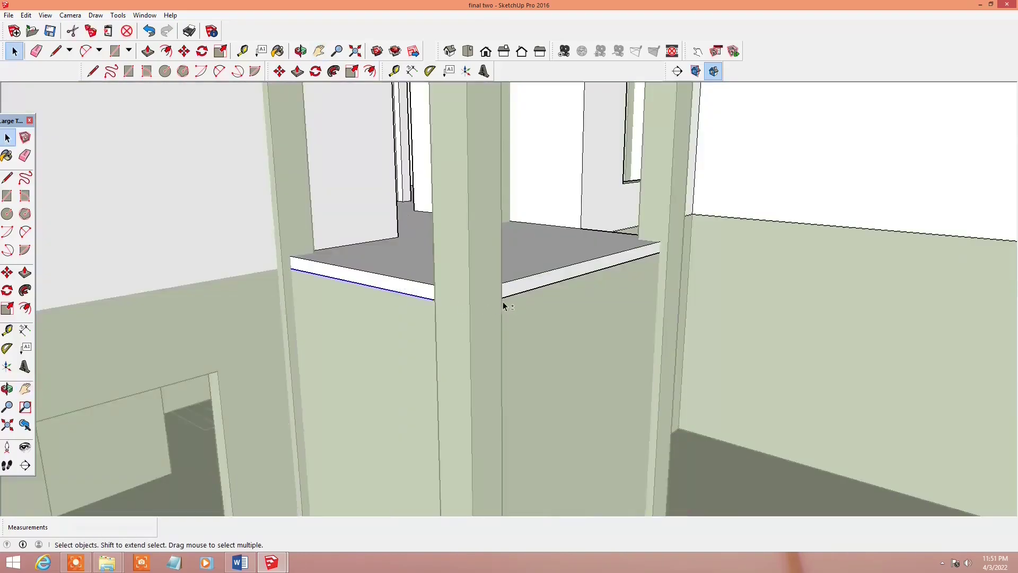
# Step: Hide a second stray ledge edge, then select the wall face and top edge above it
pyautogui.rightClick(503, 297)
pyautogui.click(550, 328)
pyautogui.scroll(-5, 697, 248)
pyautogui.scroll(3, 504, 223)
pyautogui.scroll(3, 596, 222)
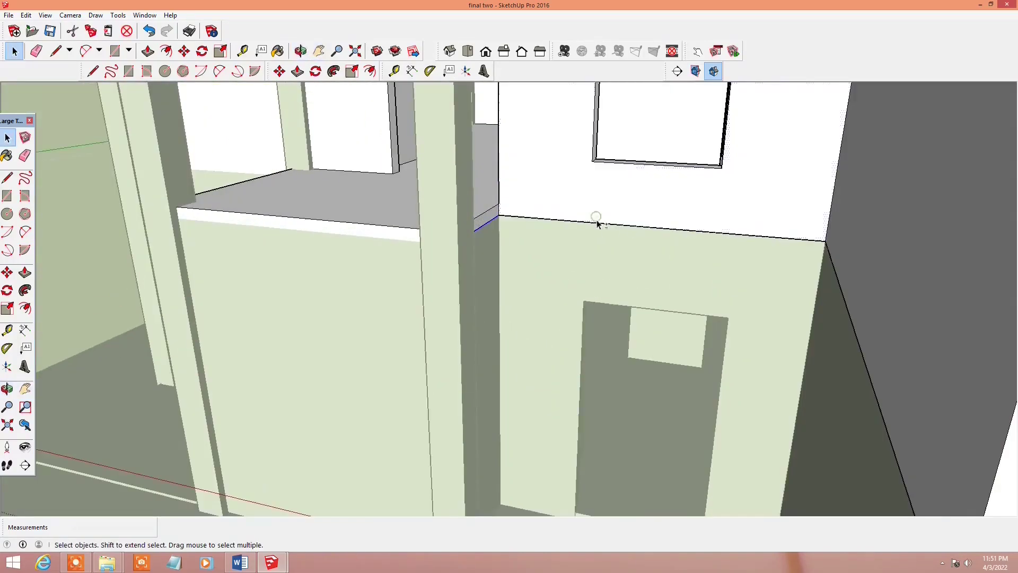
pyautogui.click(636, 241)
pyautogui.click(596, 223)
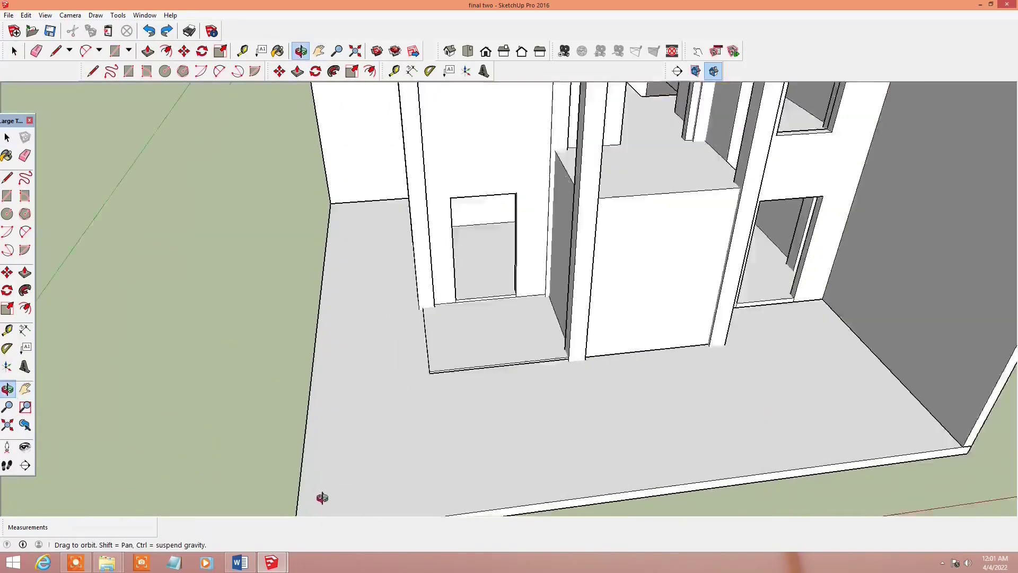
# Step: Draw a rectangle at the slab's front corner and push it up into a small block
pyautogui.press('t')
pyautogui.moveTo(322, 498); pyautogui.dragTo(283, 398, button='middle')
pyautogui.scroll(2, 334, 412)
pyautogui.click(347, 497)
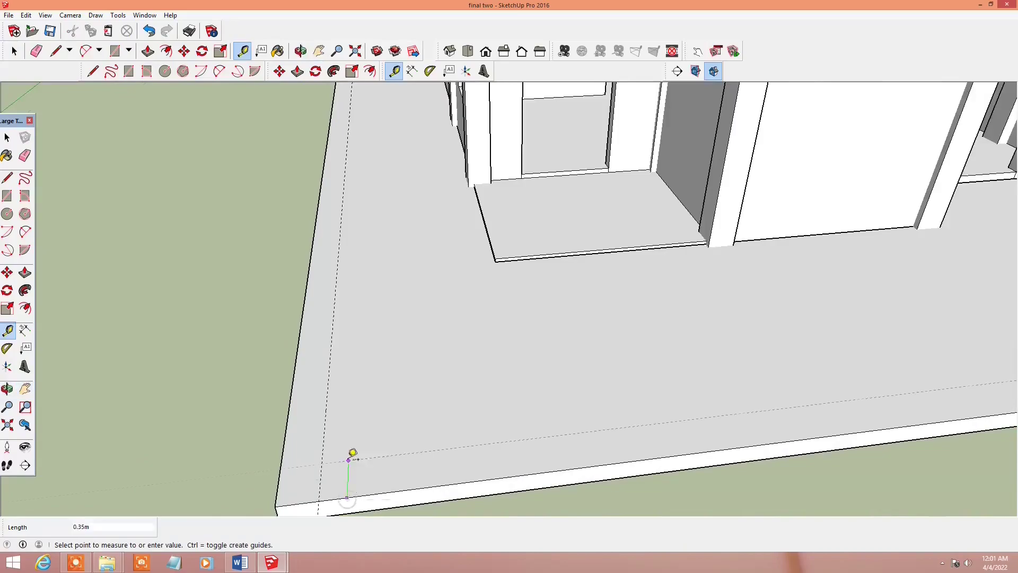
pyautogui.press('r')
pyautogui.moveTo(390, 426); pyautogui.dragTo(289, 427, button='middle')
pyautogui.press('p')
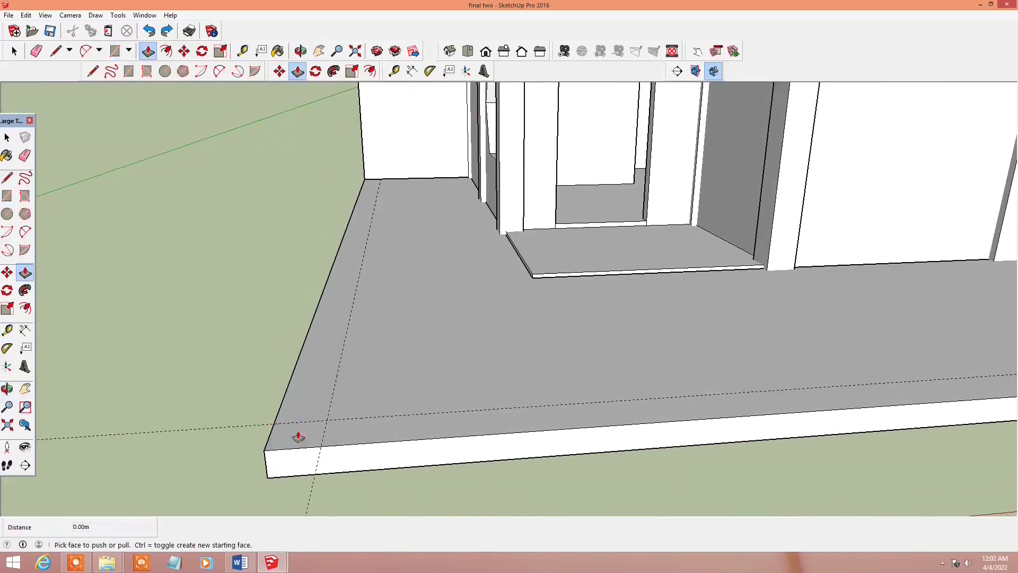
pyautogui.press('p')
pyautogui.moveTo(313, 440); pyautogui.dragTo(303, 423)
pyautogui.click(303, 424)
# Step: Offset the block's top face inward and raise the inner inset slightly
pyautogui.moveTo(303, 425); pyautogui.dragTo(276, 411, button='middle')
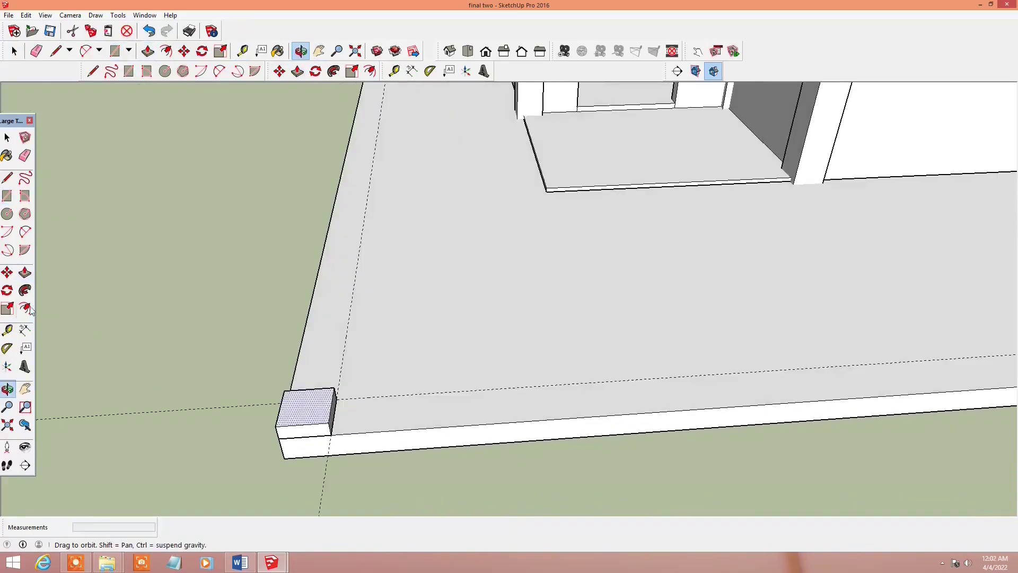
pyautogui.press('f')
pyautogui.scroll(2, 266, 408)
pyautogui.scroll(1, 278, 431)
pyautogui.click(278, 430)
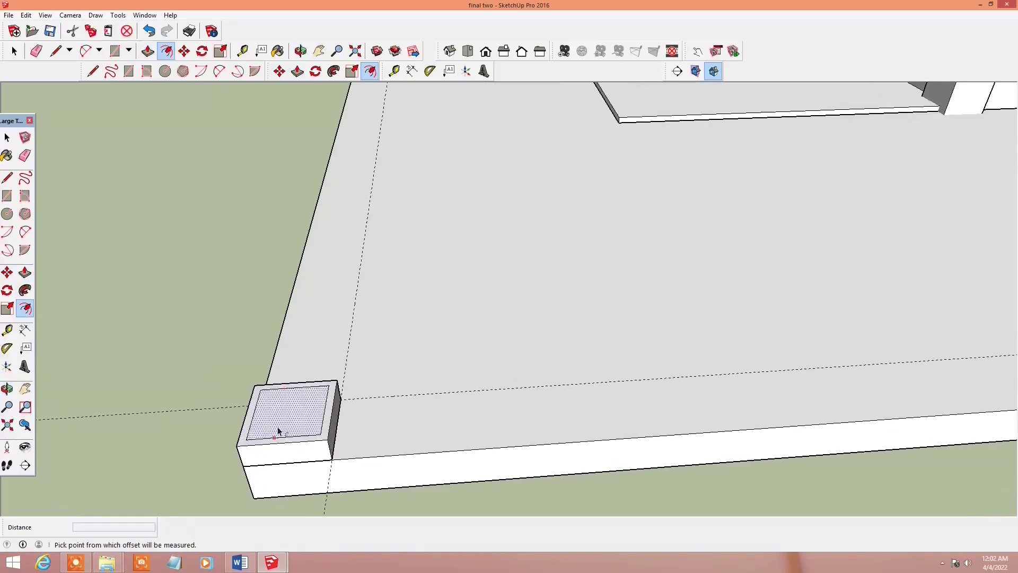
pyautogui.click(260, 404)
pyautogui.press('p')
pyautogui.moveTo(279, 399); pyautogui.dragTo(288, 466, button='middle')
pyautogui.moveTo(289, 466); pyautogui.dragTo(286, 459)
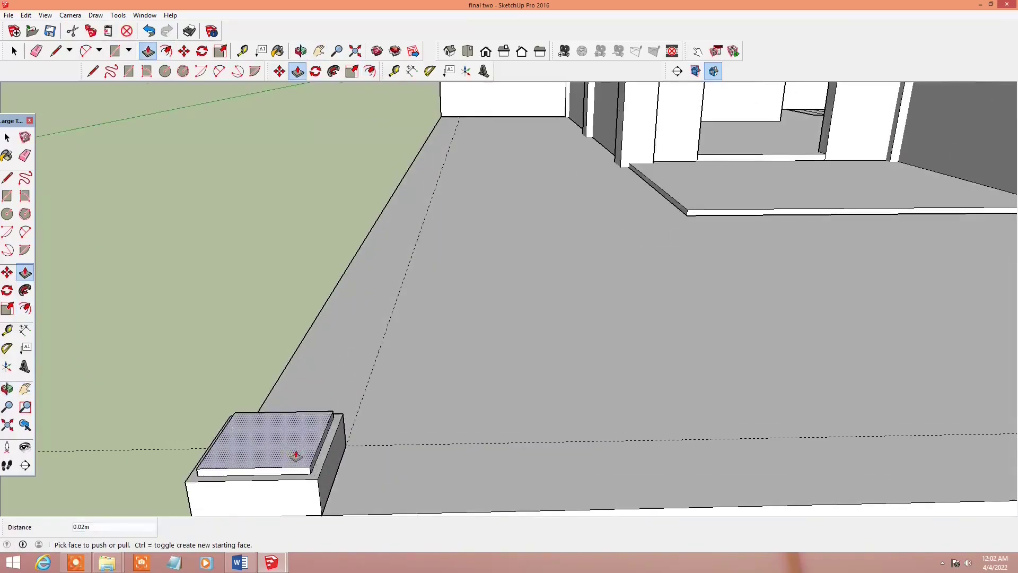
# Step: Make the whole block into a group
pyautogui.press('space')
pyautogui.tripleClick(308, 395)
pyautogui.rightClick(308, 392)
pyautogui.click(341, 314)
# Step: Copy the block on top of itself and array it 10x into a stack, then pick up the stack
pyautogui.press('m')
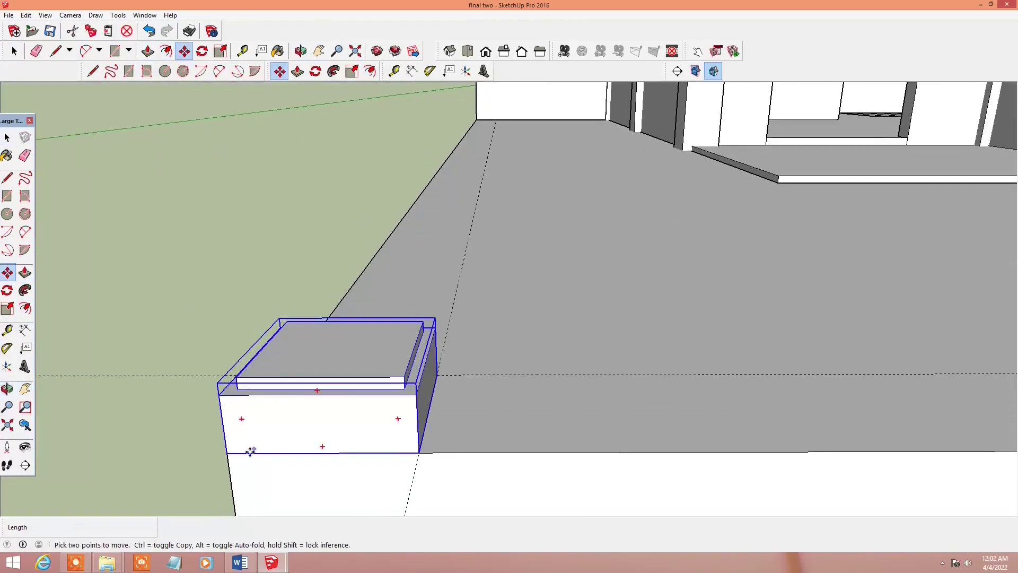
pyautogui.click(228, 454)
pyautogui.click(219, 394)
pyautogui.write('10x')
pyautogui.press('Return')
pyautogui.moveTo(219, 393)
pyautogui.mouseDown(button='middle')
pyautogui.moveTo(253, 261)
pyautogui.moveTo(255, 344)
pyautogui.moveTo(396, 298)
pyautogui.moveTo(389, 352)
pyautogui.moveTo(350, 352)
pyautogui.mouseUp(button='middle')
pyautogui.press('space')
pyautogui.click(255, 343)
pyautogui.press('m')
pyautogui.click(350, 352)
# Step: Orbit around the house to view the band stack beside the front balcony pillar
pyautogui.moveTo(265, 329)
pyautogui.mouseDown(button='middle')
pyautogui.moveTo(284, 307)
pyautogui.moveTo(264, 329)
pyautogui.mouseUp(button='middle')
pyautogui.scroll(-5, 331, 336)
pyautogui.moveTo(331, 336)
pyautogui.mouseDown(button='middle')
pyautogui.moveTo(399, 279)
pyautogui.moveTo(334, 336)
pyautogui.mouseUp(button='middle')
pyautogui.press('space')
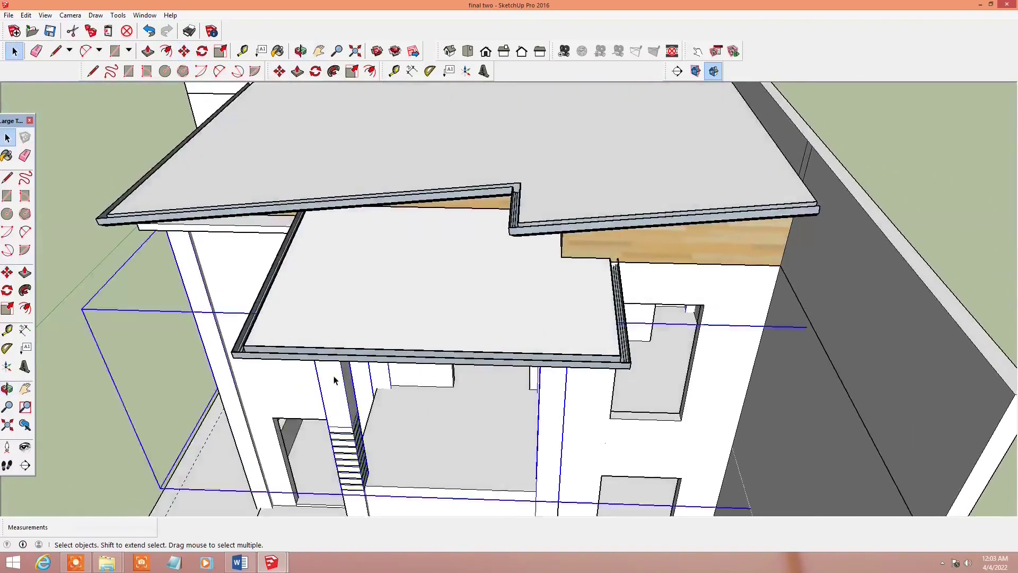
pyautogui.scroll(3, 334, 337)
pyautogui.press('p')
pyautogui.moveTo(340, 371); pyautogui.dragTo(381, 490)
pyautogui.scroll(-3, 382, 490)
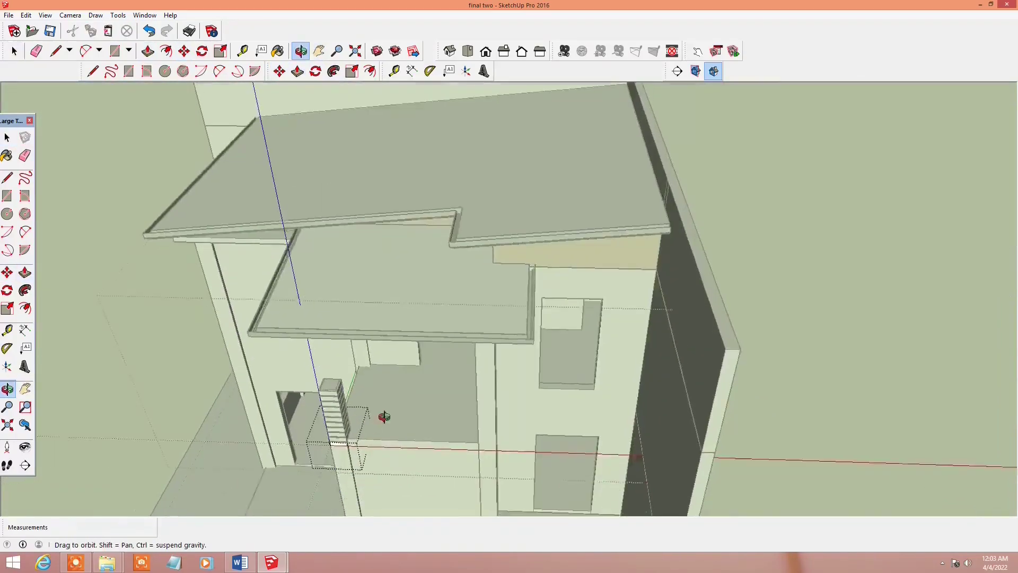
pyautogui.moveTo(381, 418)
pyautogui.mouseDown(button='middle')
pyautogui.moveTo(325, 335)
pyautogui.moveTo(341, 386)
pyautogui.mouseUp(button='middle')
pyautogui.scroll(3, 341, 387)
pyautogui.scroll(2, 370, 329)
pyautogui.moveTo(370, 329); pyautogui.dragTo(381, 297, button='middle')
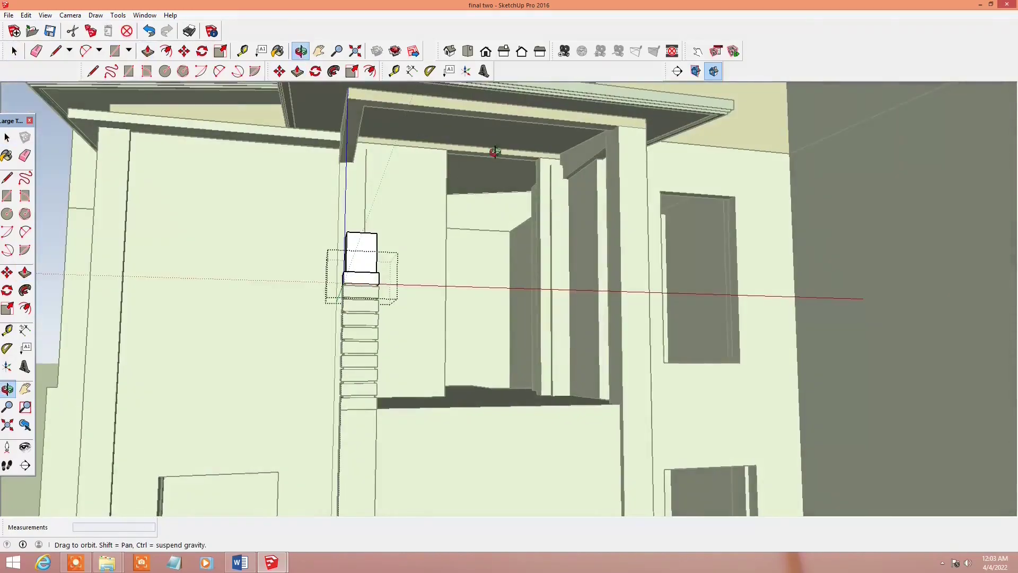
pyautogui.scroll(-5, 425, 265)
pyautogui.moveTo(424, 265); pyautogui.dragTo(465, 261, button='middle')
pyautogui.press('space')
pyautogui.scroll(2, 465, 261)
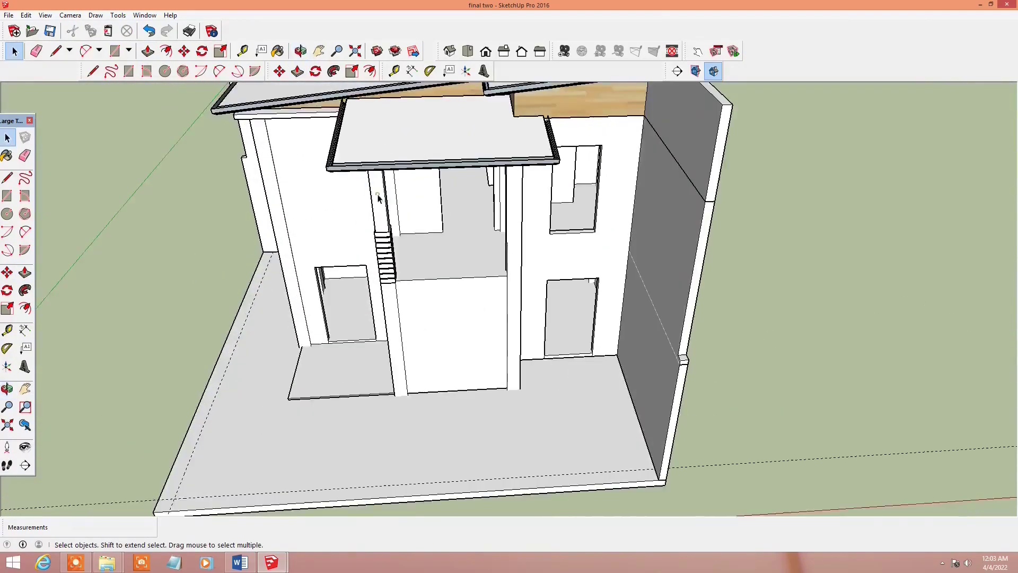
pyautogui.scroll(2, 447, 320)
# Step: Group the stacked bands, then copy and paste a duplicate of the group
pyautogui.click(390, 255)
pyautogui.rightClick(375, 196)
pyautogui.click(432, 296)
pyautogui.scroll(-3, 432, 299)
pyautogui.moveTo(432, 299)
pyautogui.mouseDown(button='middle')
pyautogui.moveTo(363, 347)
pyautogui.moveTo(297, 366)
pyautogui.mouseUp(button='middle')
pyautogui.hotkey('ctrl', 'c')
pyautogui.hotkey('ctrl', 'v')
pyautogui.click(425, 373)
pyautogui.scroll(5, 530, 357)
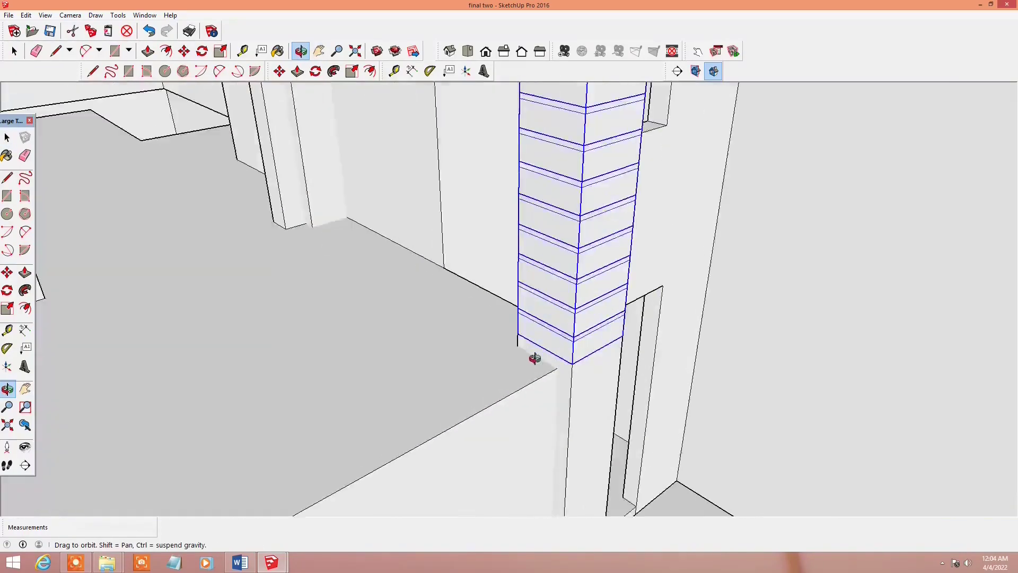
# Step: Move the pasted bands onto the second pillar and select the placed group
pyautogui.press('m')
pyautogui.click(512, 295)
pyautogui.scroll(-6, 508, 287)
pyautogui.click(506, 288)
pyautogui.moveTo(507, 288); pyautogui.dragTo(524, 243, button='middle')
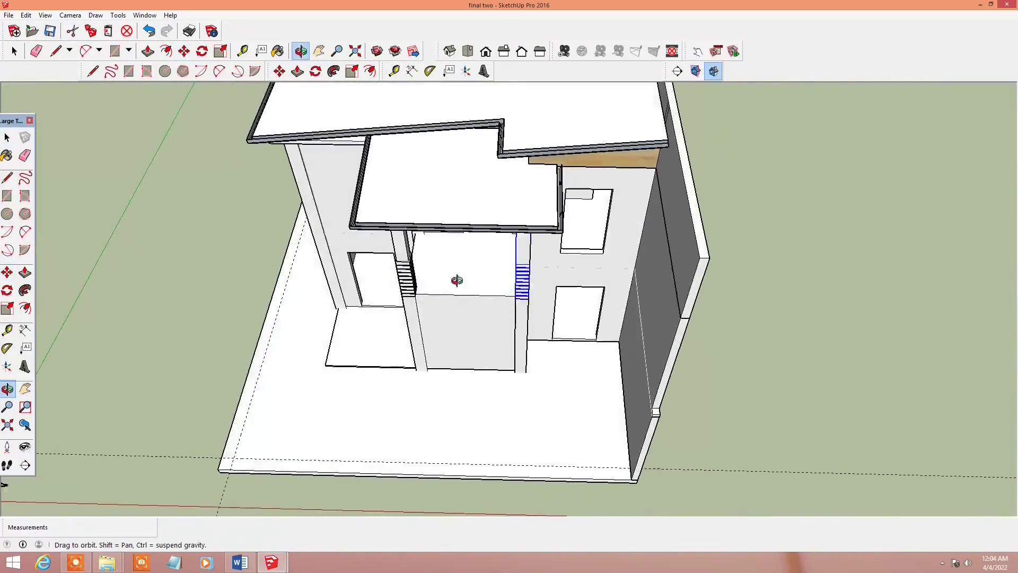
pyautogui.press('space')
pyautogui.press('o')
pyautogui.scroll(4, 347, 190)
pyautogui.press('space')
pyautogui.scroll(4, 462, 303)
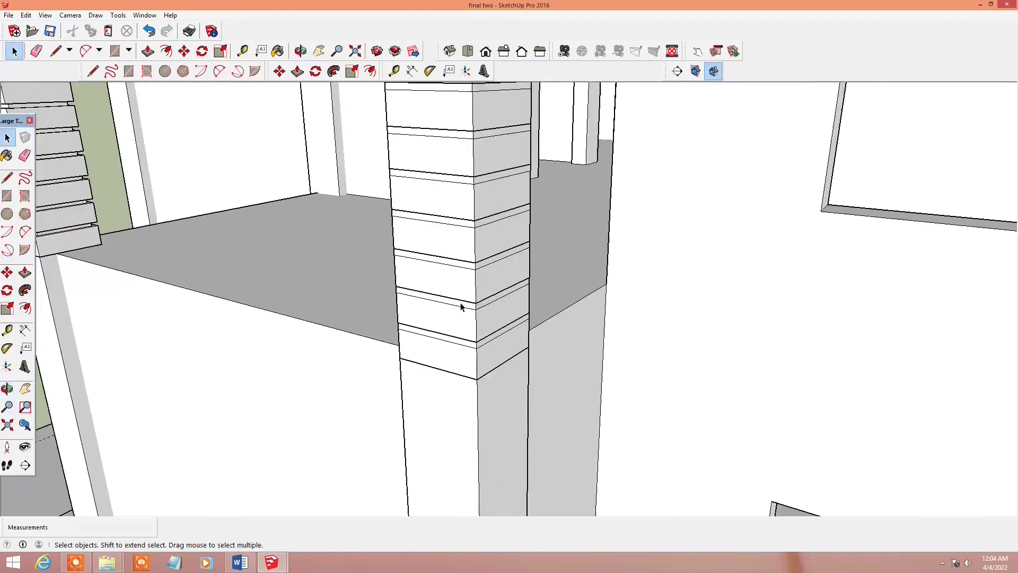
pyautogui.click(462, 302)
# Step: Turn on X-ray view and orbit in close to check the pillar bands
pyautogui.press('x')
pyautogui.scroll(-3, 456, 297)
pyautogui.scroll(-2, 449, 281)
pyautogui.moveTo(449, 281); pyautogui.dragTo(536, 332, button='middle')
pyautogui.press('p')
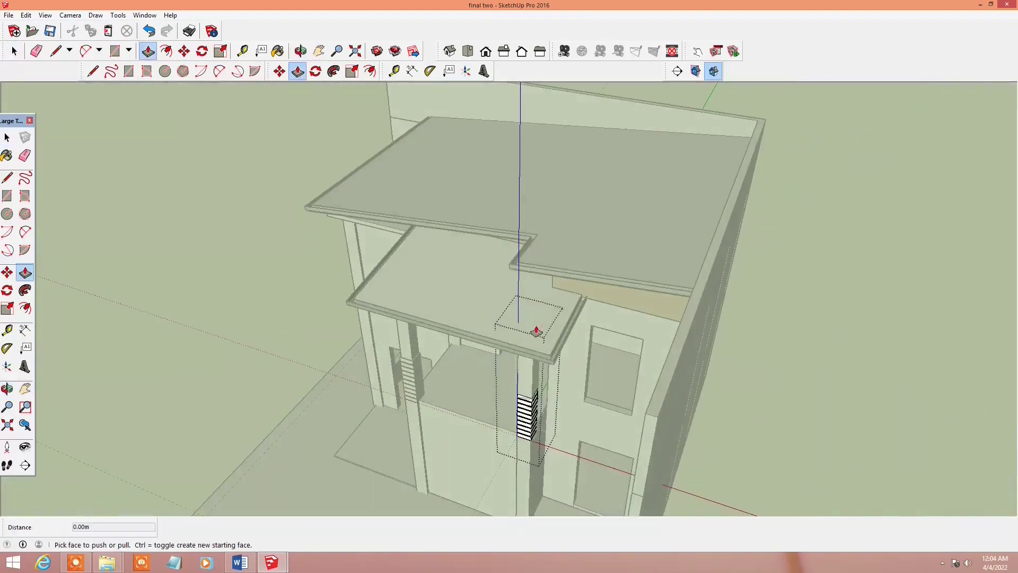
pyautogui.press('p')
pyautogui.moveTo(533, 378); pyautogui.dragTo(718, 282, button='middle')
pyautogui.press('space')
pyautogui.scroll(5, 436, 253)
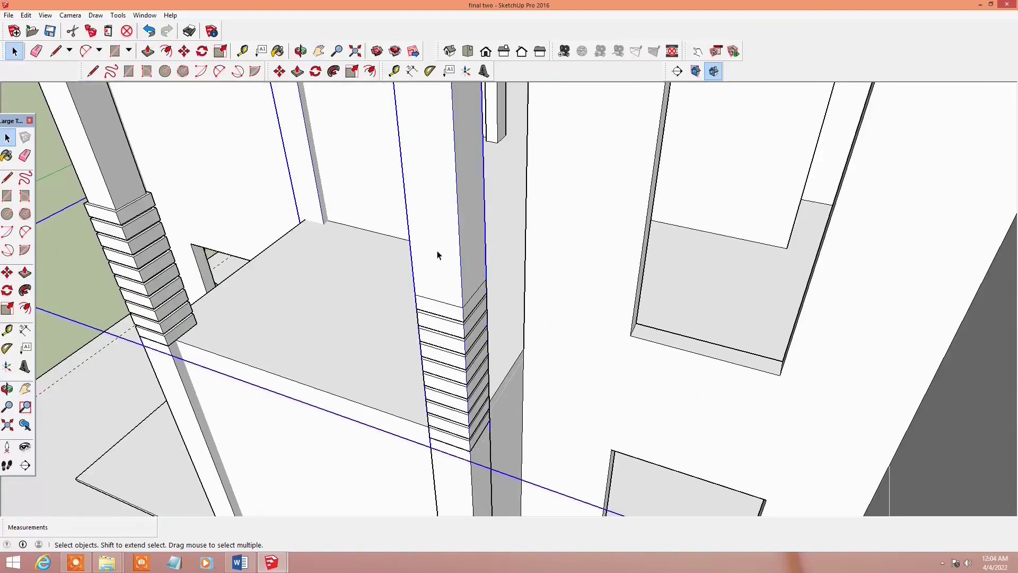
pyautogui.scroll(1, 448, 269)
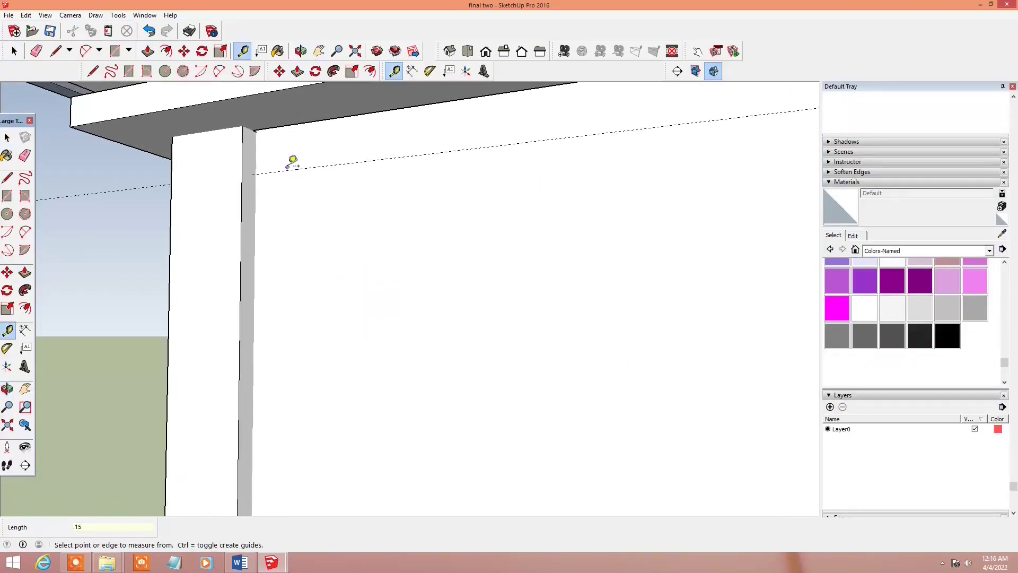
# Step: Draw a rectangle across the beam front
pyautogui.moveTo(256, 130); pyautogui.dragTo(620, 200, button='middle')
pyautogui.click(102, 108)
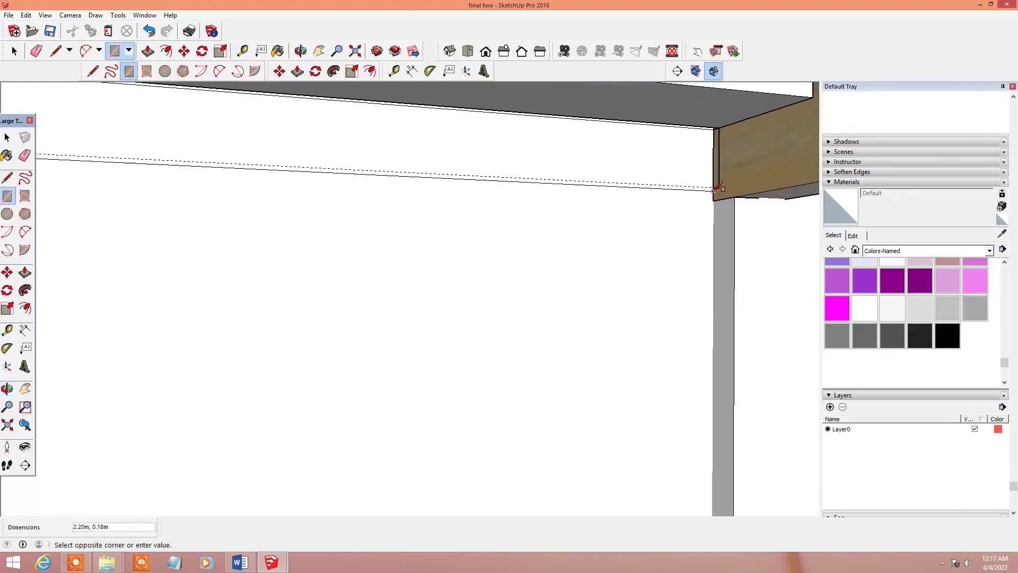
pyautogui.click(714, 187)
pyautogui.press('p')
pyautogui.moveTo(716, 176); pyautogui.dragTo(439, 237, button='middle')
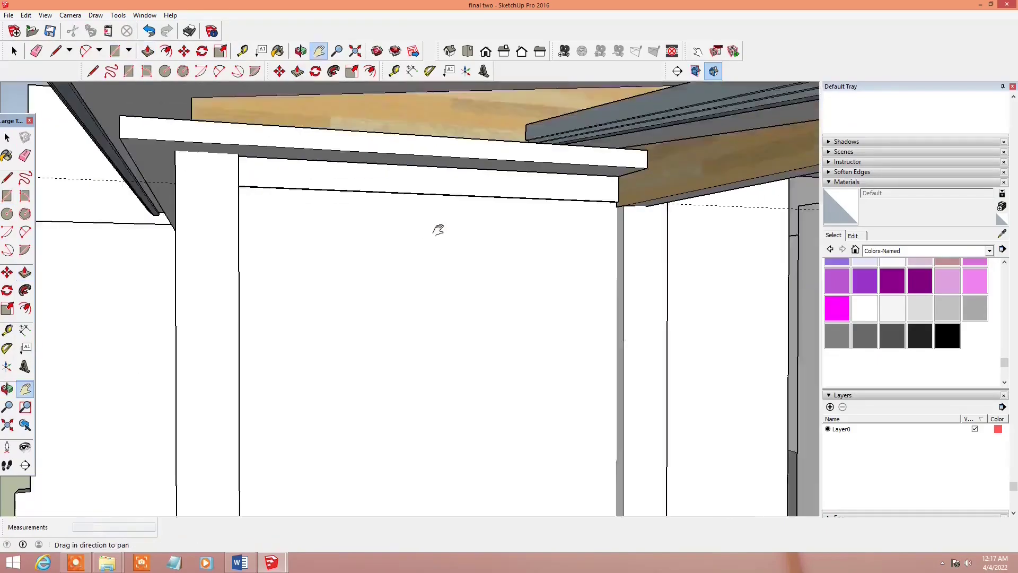
pyautogui.scroll(5, 398, 155)
pyautogui.press('l')
pyautogui.press('space')
# Step: Select the beam group, choose an option from its context menu, and orbit out
pyautogui.click(441, 150)
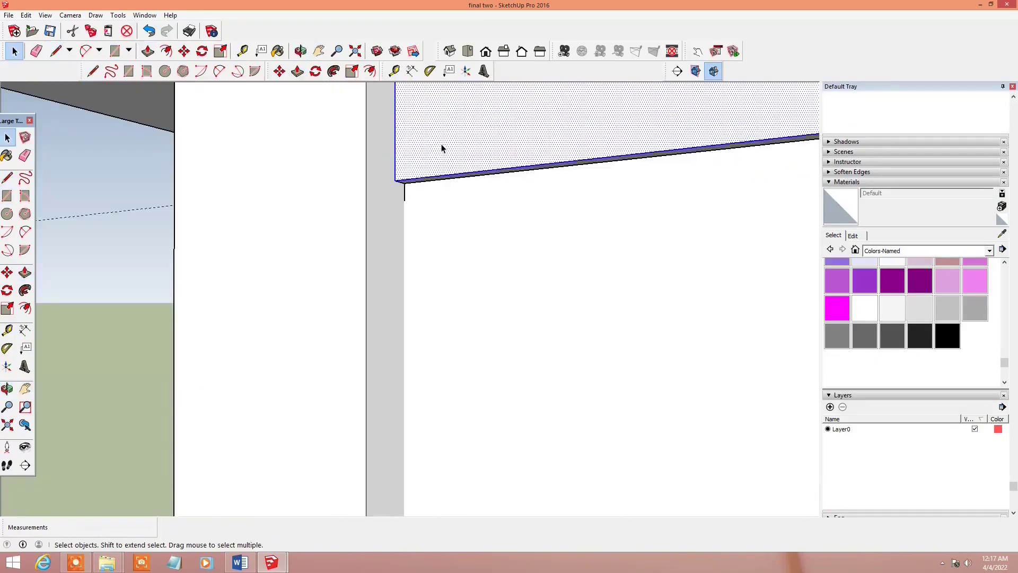
pyautogui.moveTo(418, 159); pyautogui.dragTo(467, 136, button='middle')
pyautogui.rightClick(466, 136)
pyautogui.click(427, 128)
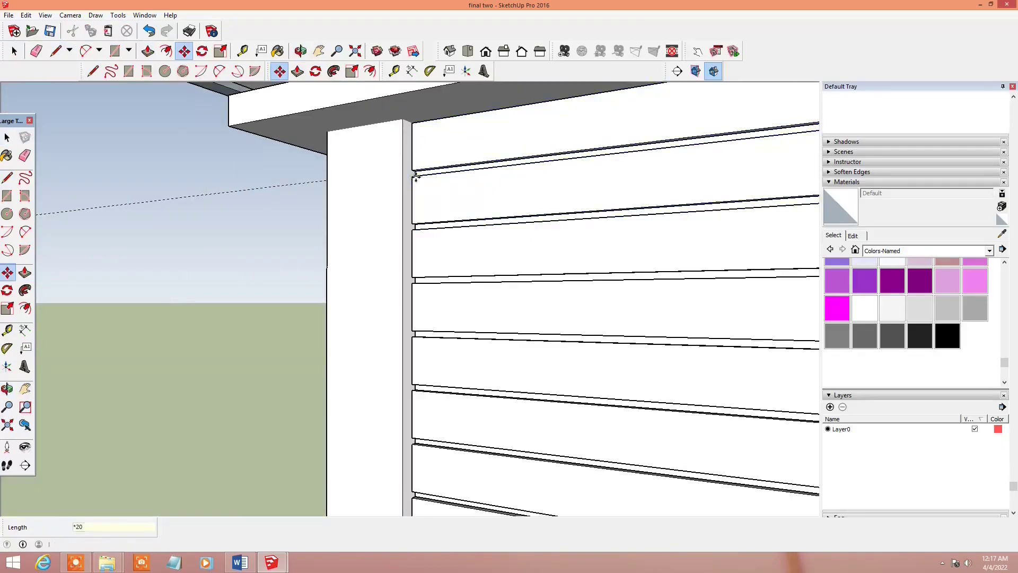
pyautogui.scroll(-10, 415, 176)
pyautogui.press('o')
pyautogui.moveTo(415, 212); pyautogui.dragTo(504, 223)
# Step: Pick Wood Cherry Original and paint the two remaining louvre strips with it
pyautogui.click(989, 250)
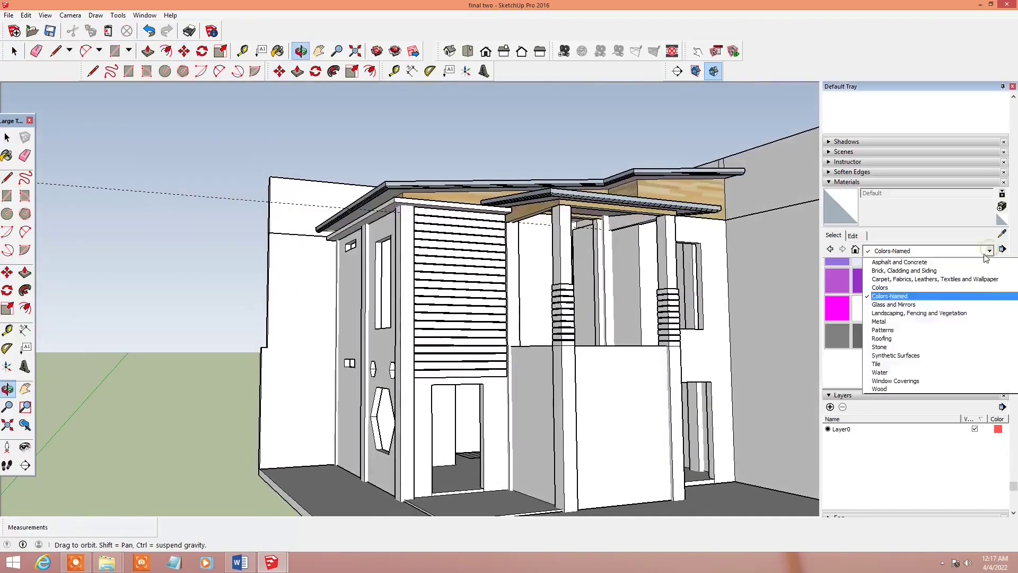
pyautogui.click(892, 272)
pyautogui.scroll(3, 456, 355)
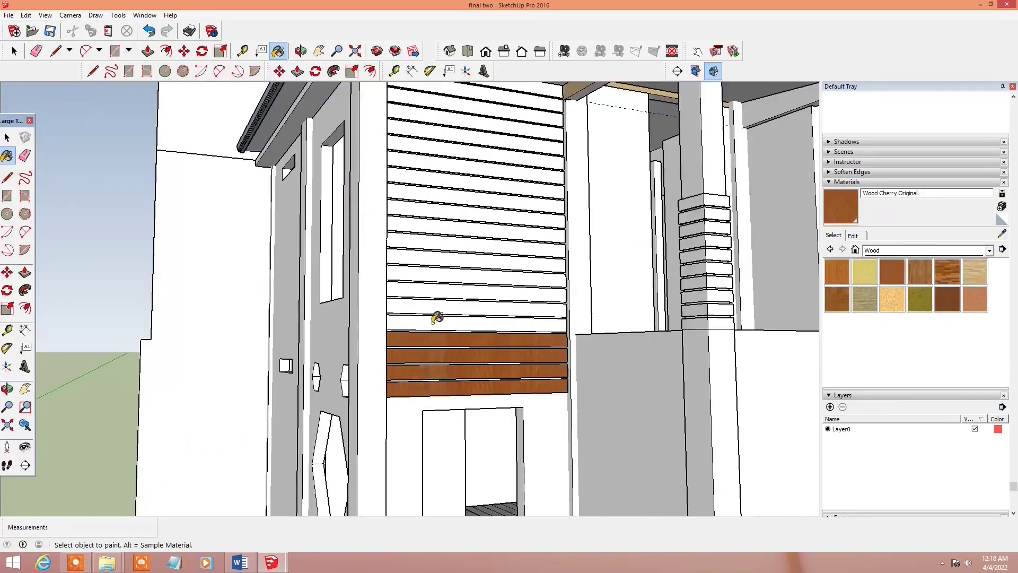
pyautogui.click(436, 228)
pyautogui.scroll(-3, 436, 228)
pyautogui.scroll(2, 459, 319)
pyautogui.click(459, 331)
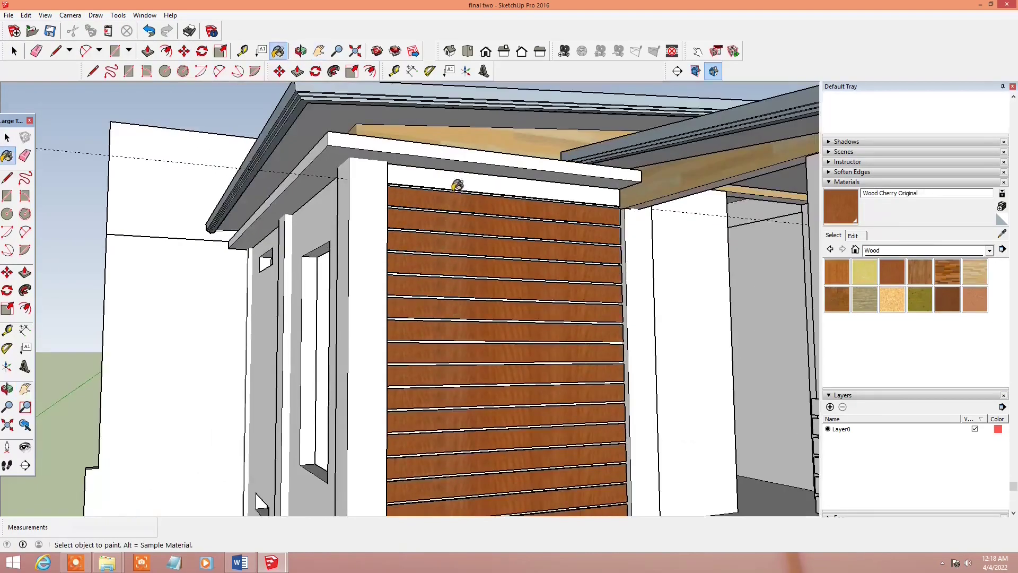
pyautogui.scroll(-5, 457, 185)
pyautogui.press('space')
pyautogui.press('o')
pyautogui.moveTo(409, 141)
pyautogui.mouseDown()
pyautogui.moveTo(448, 416)
pyautogui.moveTo(855, 200)
pyautogui.mouseUp()
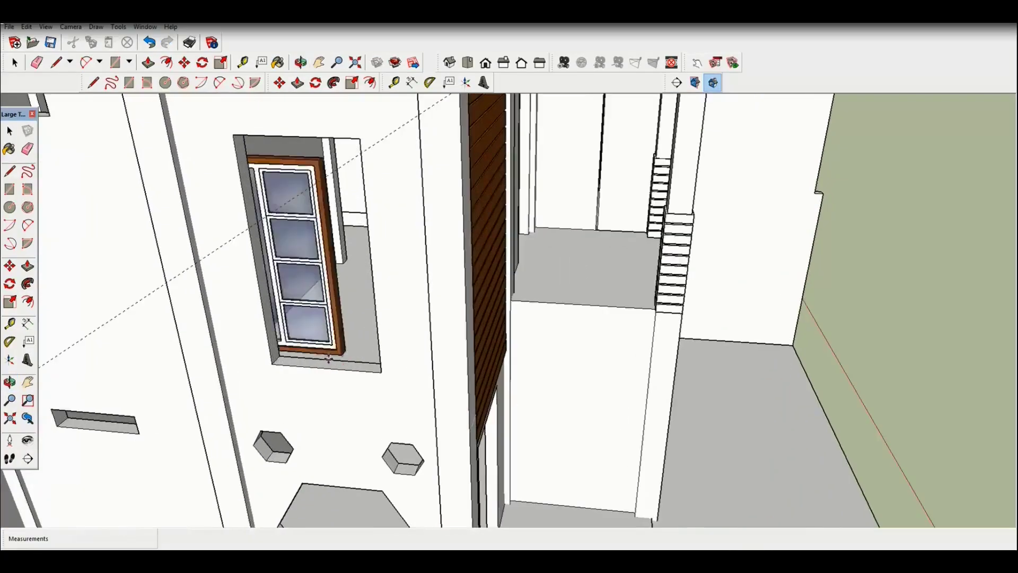
# Step: Select the loose window on the floor and rotate it upright
pyautogui.scroll(-5, 329, 358)
pyautogui.moveTo(329, 358); pyautogui.dragTo(477, 318, button='middle')
pyautogui.click(546, 414)
pyautogui.scroll(4, 571, 432)
pyautogui.press('q')
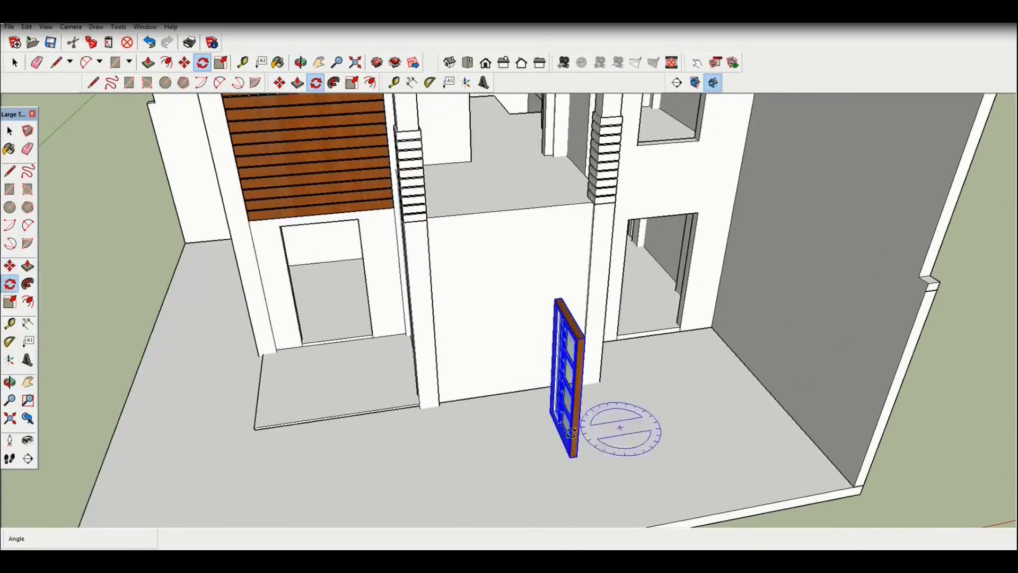
pyautogui.press('space')
# Step: Add a Tape Measure guide from the column edge on the front wall between the balcony columns
pyautogui.scroll(-3, 525, 483)
pyautogui.scroll(-3, 528, 416)
pyautogui.moveTo(529, 415); pyautogui.dragTo(583, 236, button='middle')
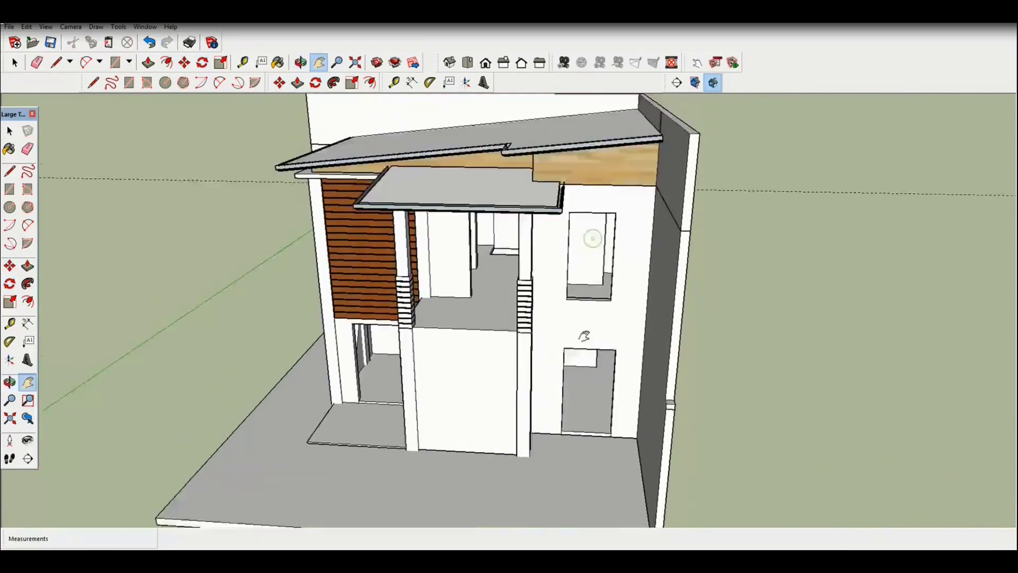
pyautogui.scroll(8, 614, 325)
pyautogui.scroll(-5, 614, 325)
pyautogui.moveTo(614, 326); pyautogui.dragTo(489, 250, button='middle')
pyautogui.scroll(5, 488, 250)
pyautogui.press('t')
pyautogui.click(393, 311)
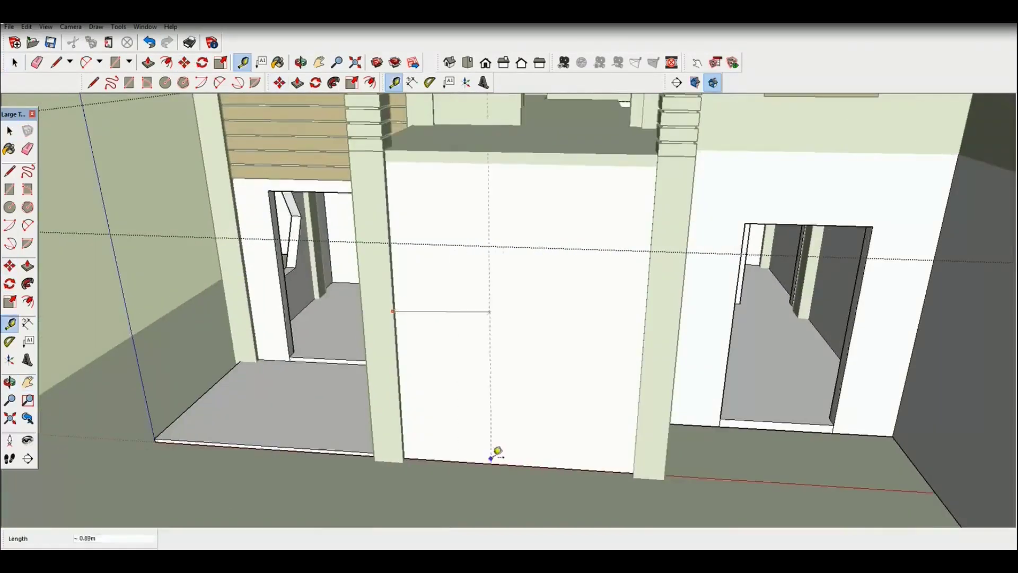
pyautogui.scroll(3, 487, 286)
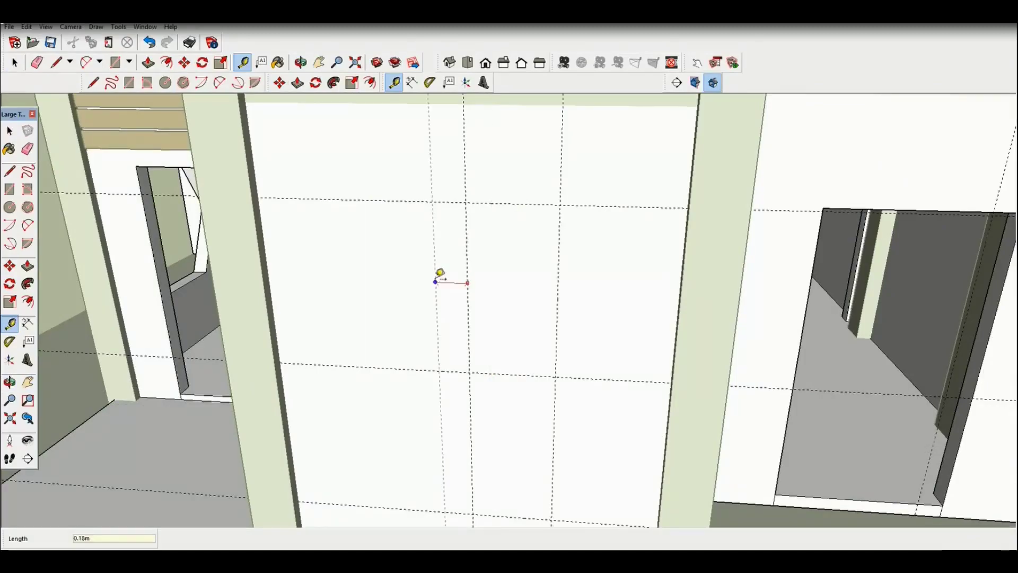
pyautogui.scroll(-5, 460, 410)
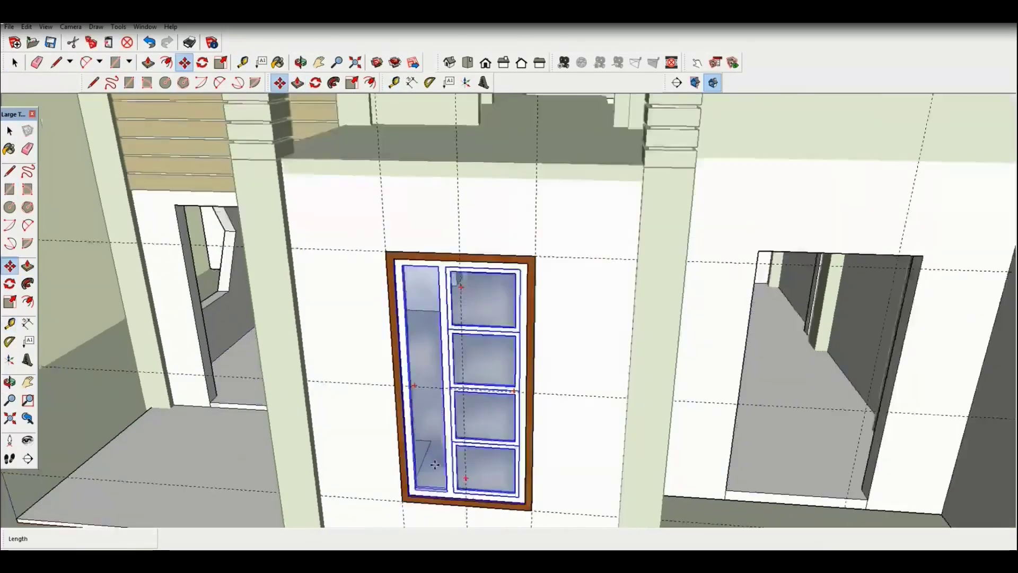
pyautogui.scroll(-5, 459, 410)
pyautogui.moveTo(460, 410)
pyautogui.mouseDown(button='middle')
pyautogui.moveTo(371, 371)
pyautogui.moveTo(424, 344)
pyautogui.mouseUp(button='middle')
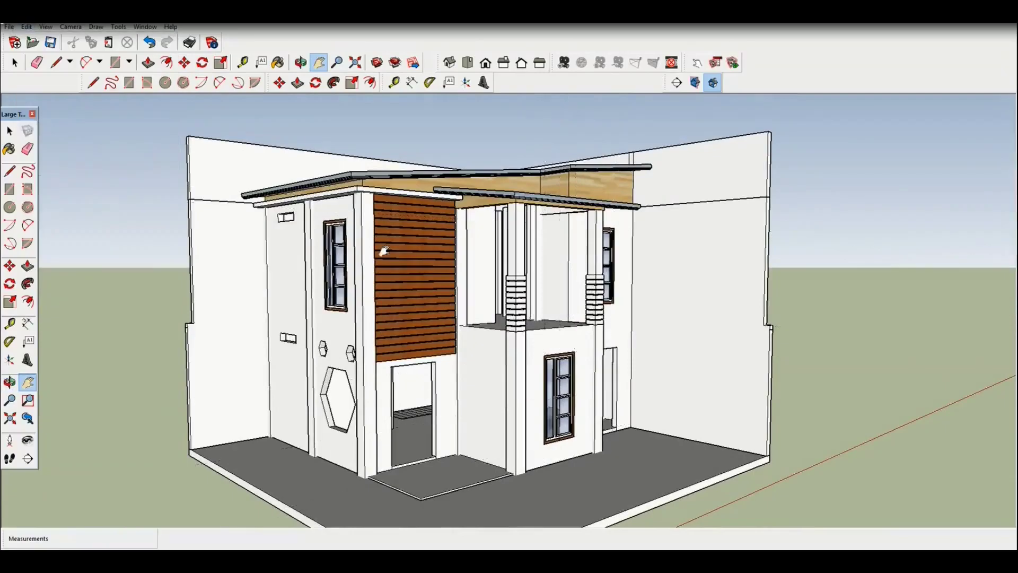
# Step: Bring the hexagon wall side of the house into view
pyautogui.scroll(5, 371, 403)
pyautogui.scroll(1, 354, 475)
pyautogui.scroll(3, 314, 328)
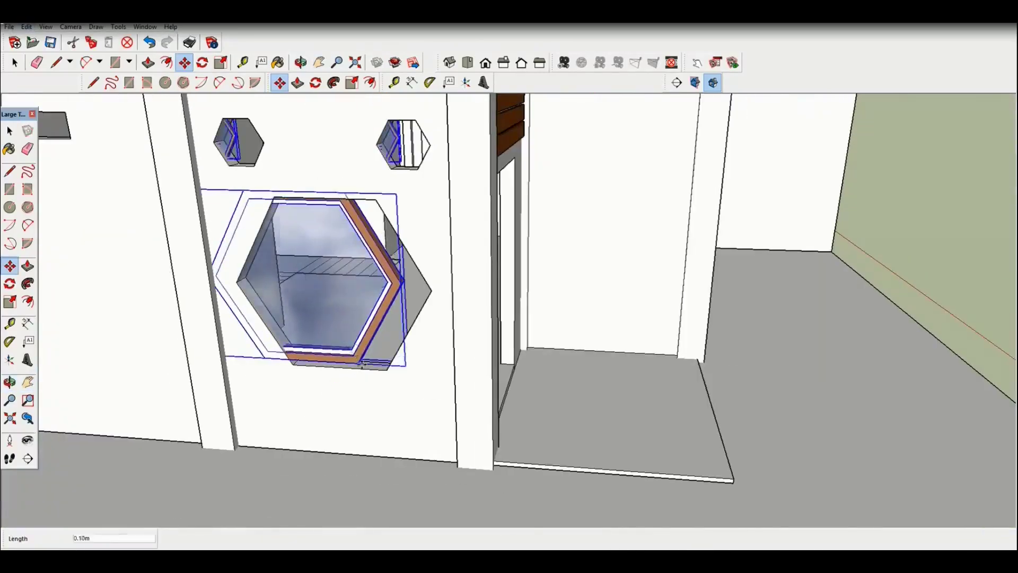
pyautogui.scroll(-5, 362, 365)
pyautogui.scroll(-5, 362, 365)
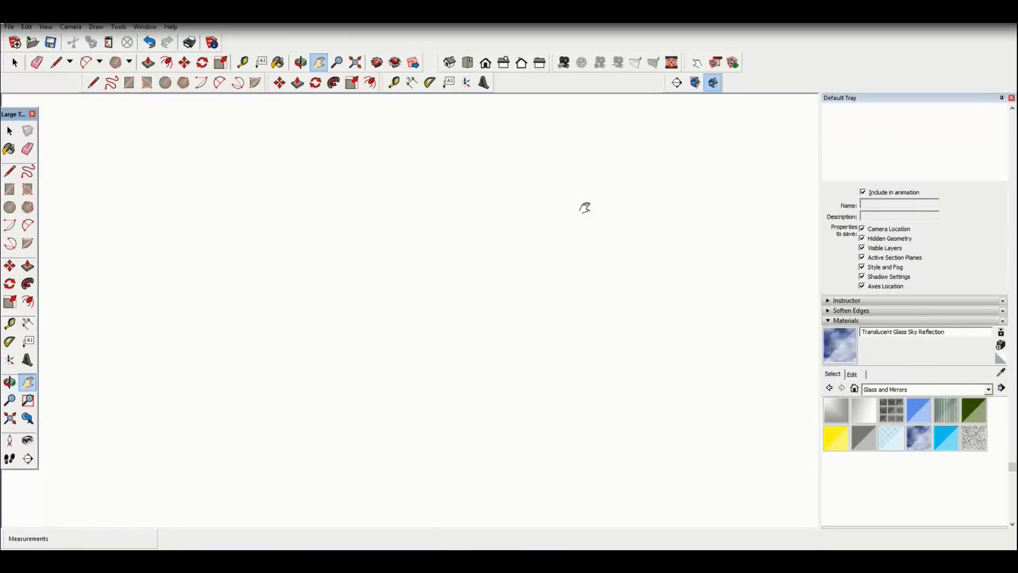
pyautogui.scroll(5, 370, 298)
pyautogui.moveTo(371, 298); pyautogui.dragTo(236, 284, button='middle')
pyautogui.scroll(2, 298, 298)
pyautogui.scroll(2, 389, 395)
# Step: Draw a line across the side wall and erase the stray edges
pyautogui.press('l')
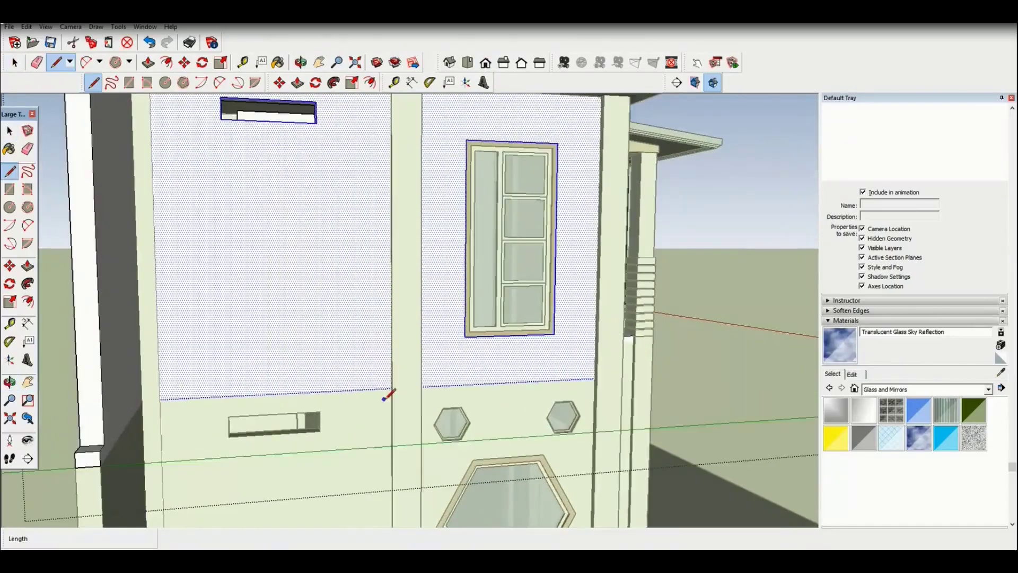
pyautogui.scroll(-2, 463, 400)
pyautogui.press('e')
pyautogui.moveTo(463, 399); pyautogui.dragTo(461, 341, button='middle')
pyautogui.scroll(-2, 461, 341)
pyautogui.scroll(3, 468, 403)
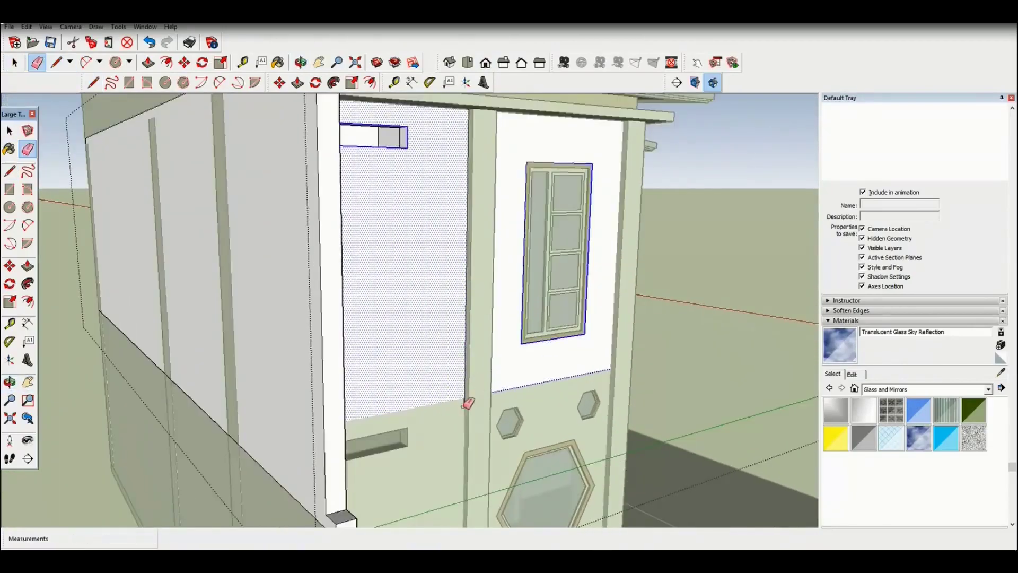
pyautogui.scroll(-3, 468, 403)
pyautogui.moveTo(465, 222); pyautogui.dragTo(388, 318, button='middle')
pyautogui.scroll(3, 386, 328)
# Step: Pan up to the upper storey and select the upper left wall face
pyautogui.press('space')
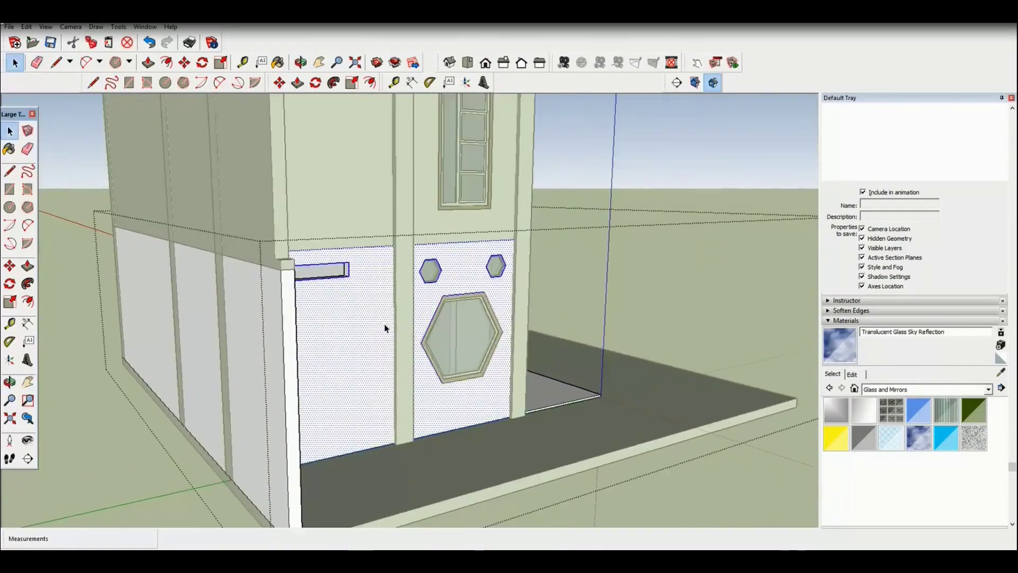
pyautogui.press('h')
pyautogui.scroll(3, 391, 372)
pyautogui.scroll(-3, 391, 371)
pyautogui.scroll(1, 391, 154)
pyautogui.scroll(2, 531, 176)
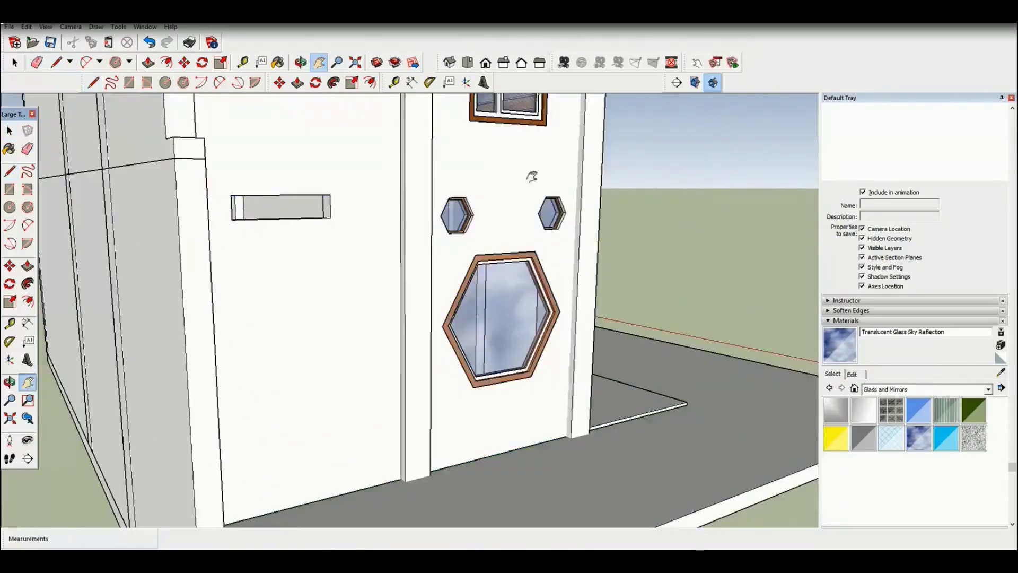
pyautogui.scroll(-3, 531, 177)
pyautogui.moveTo(297, 137); pyautogui.dragTo(370, 270)
pyautogui.scroll(2, 370, 271)
pyautogui.press('space')
pyautogui.click(391, 277)
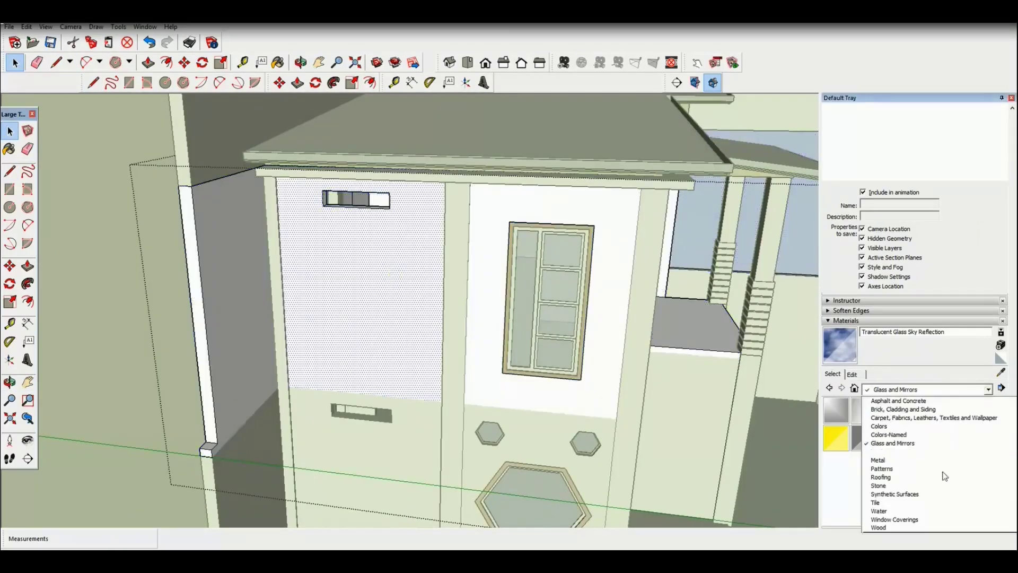
# Step: Paint the left front wall panel with the Patterns > Sketchy Stone Dark material
pyautogui.click(904, 467)
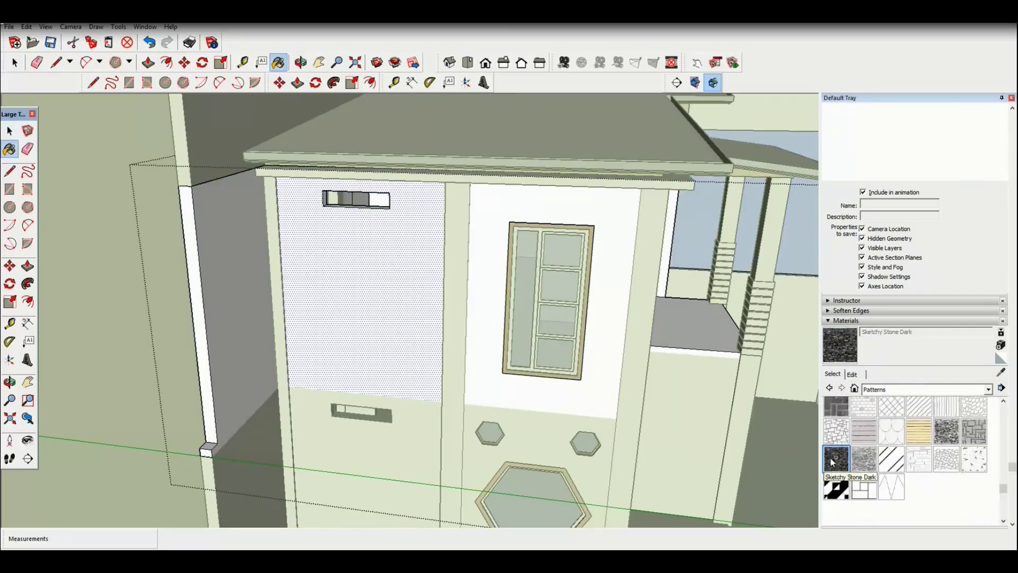
pyautogui.click(836, 459)
pyautogui.click(411, 443)
pyautogui.scroll(-5, 411, 443)
pyautogui.moveTo(411, 442); pyautogui.dragTo(394, 403, button='middle')
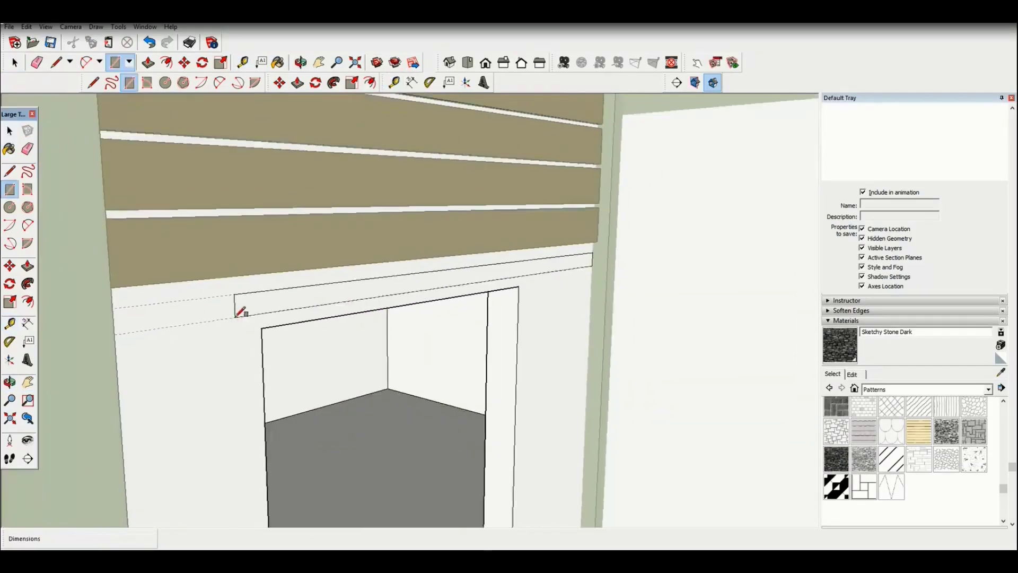
pyautogui.scroll(-10, 194, 360)
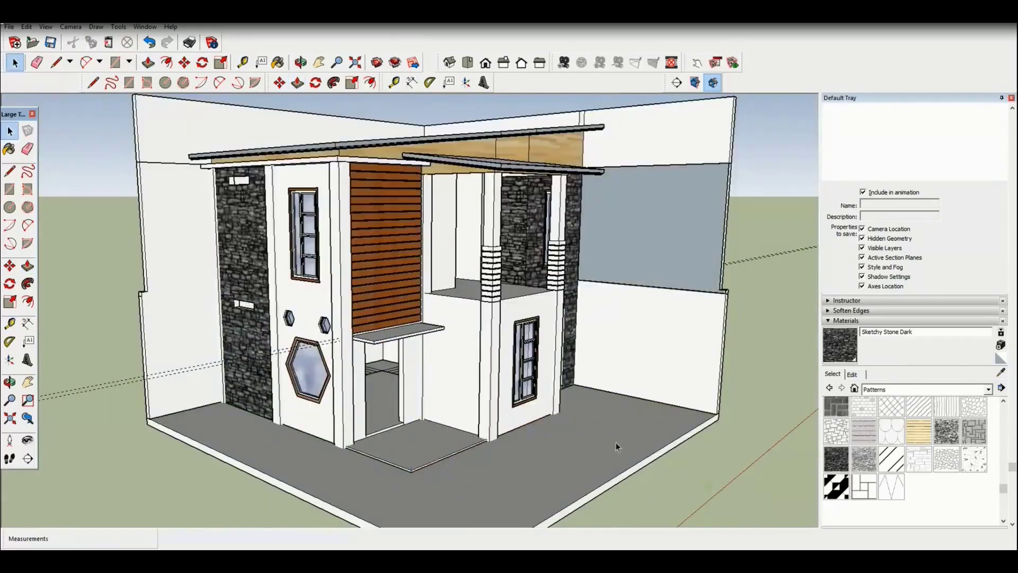
pyautogui.moveTo(194, 360); pyautogui.dragTo(444, 360, button='middle')
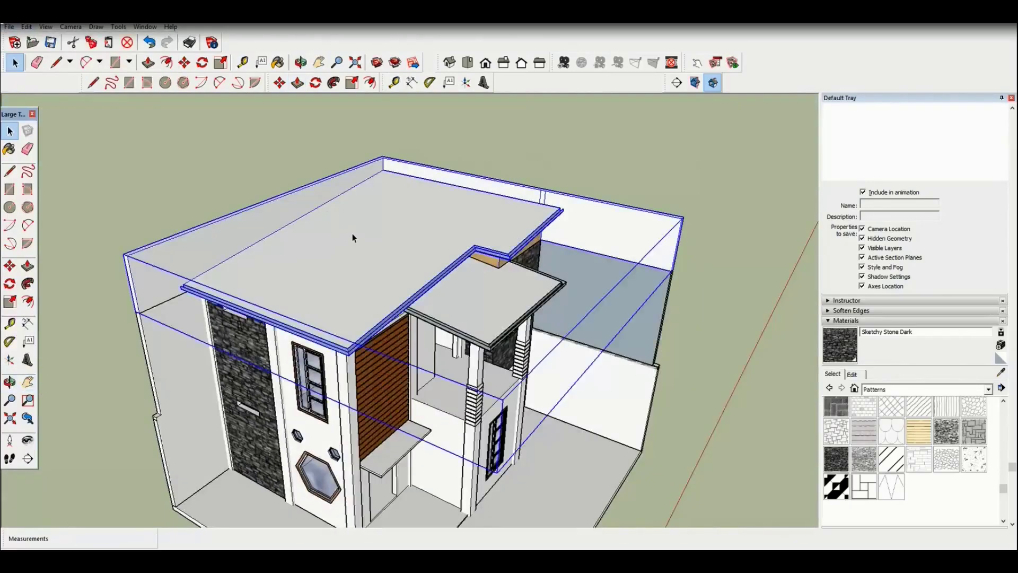
# Step: Browse the Roofing materials, then pick a dark grey colour for the roof edging
pyautogui.click(880, 477)
pyautogui.click(834, 408)
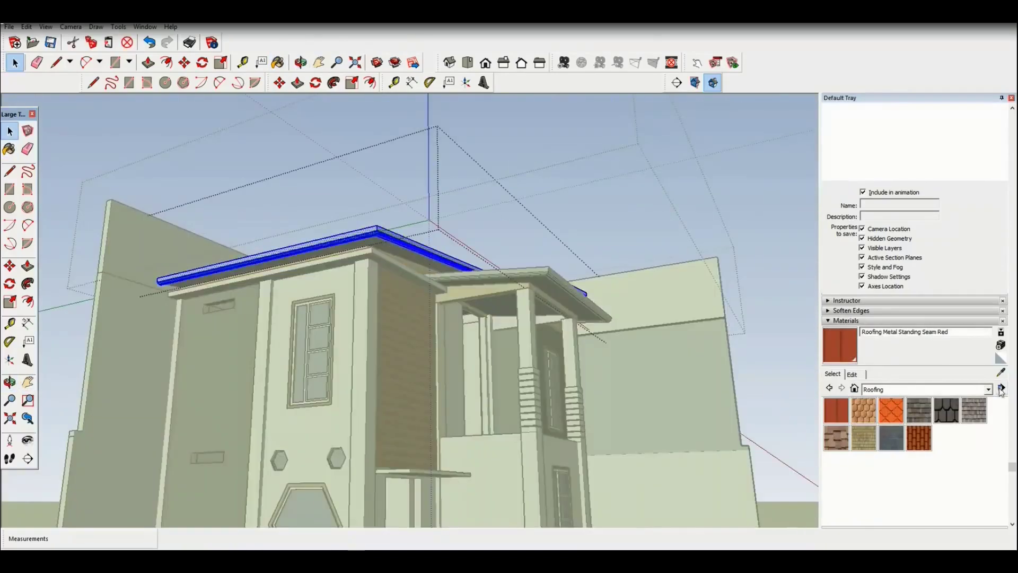
pyautogui.scroll(-2, 929, 441)
pyautogui.click(974, 486)
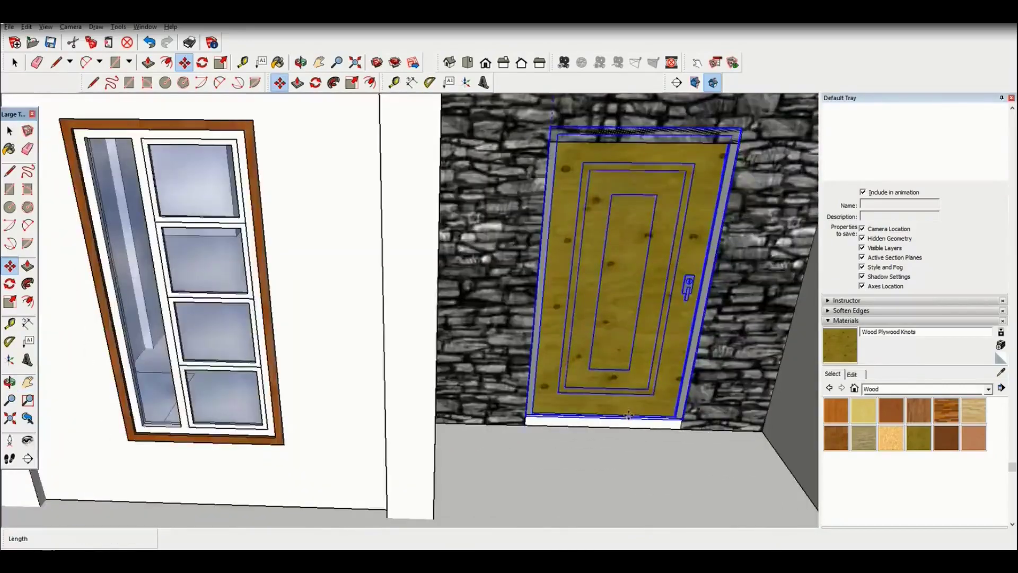
pyautogui.scroll(2, 558, 393)
pyautogui.scroll(3, 557, 398)
pyautogui.scroll(3, 558, 406)
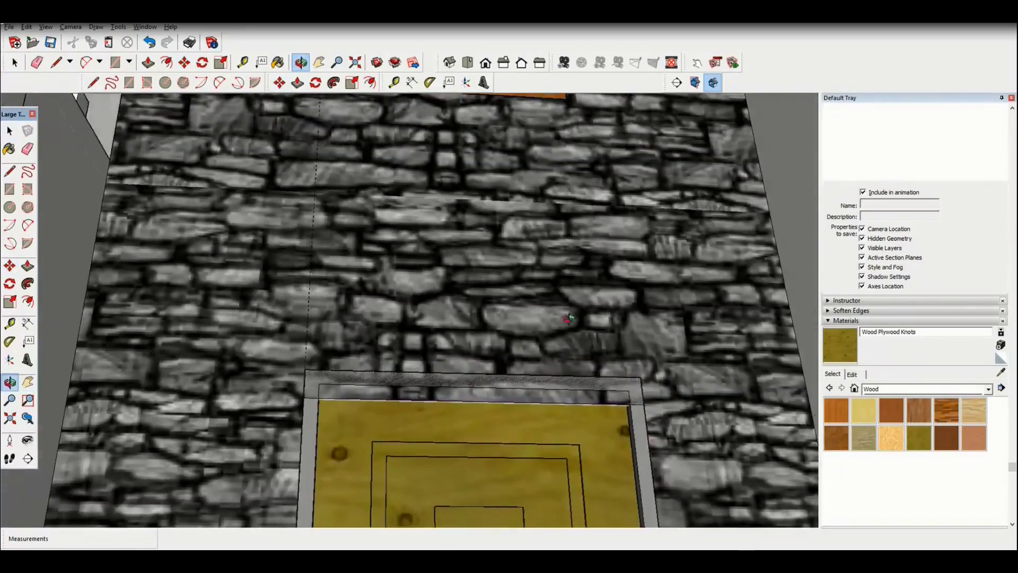
pyautogui.scroll(2, 558, 415)
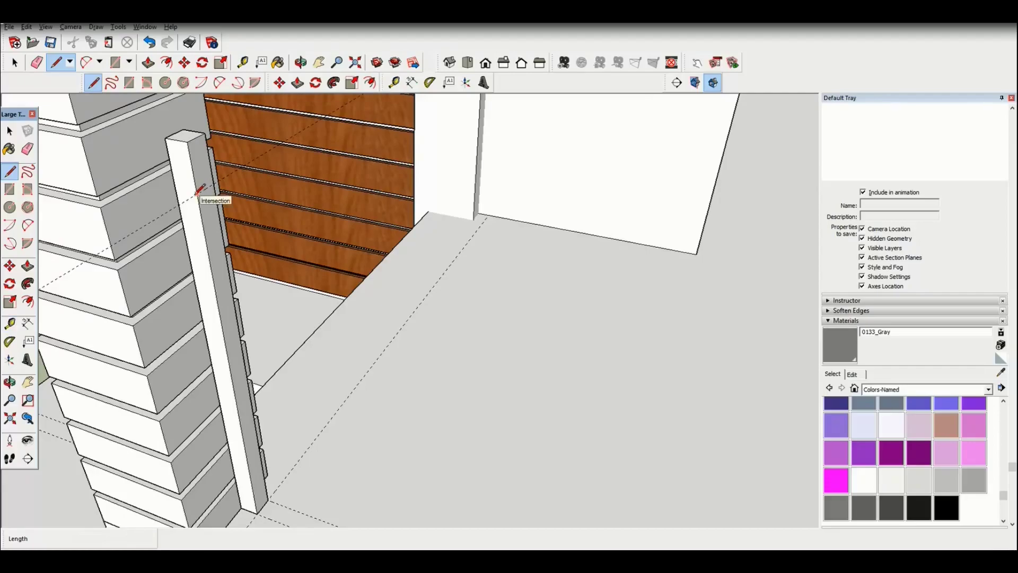
# Step: Lay out Tape Measure guides along the railing post for the holes
pyautogui.scroll(1, 200, 190)
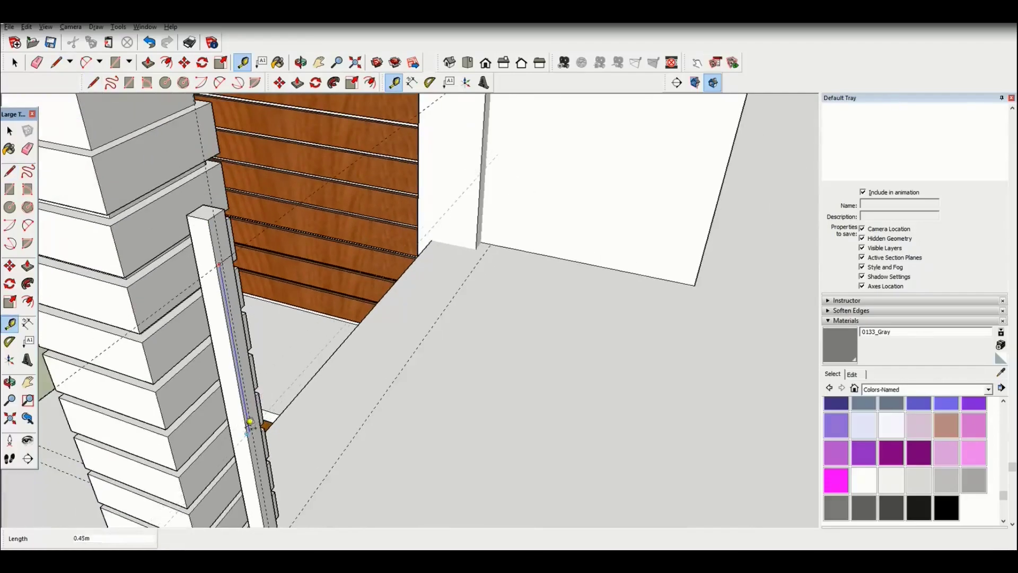
pyautogui.moveTo(206, 205); pyautogui.dragTo(241, 311, button='middle')
pyautogui.press('l')
pyautogui.press('t')
pyautogui.scroll(2, 241, 311)
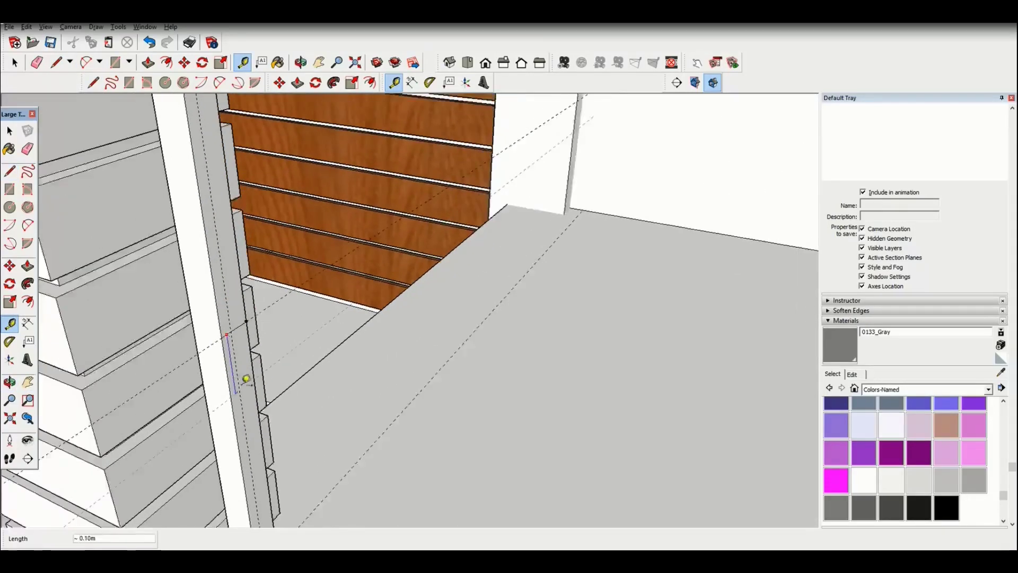
pyautogui.moveTo(237, 331)
pyautogui.mouseDown(button='middle')
pyautogui.moveTo(250, 201)
pyautogui.moveTo(175, 186)
pyautogui.moveTo(173, 200)
pyautogui.mouseUp(button='middle')
pyautogui.press('c')
pyautogui.press('t')
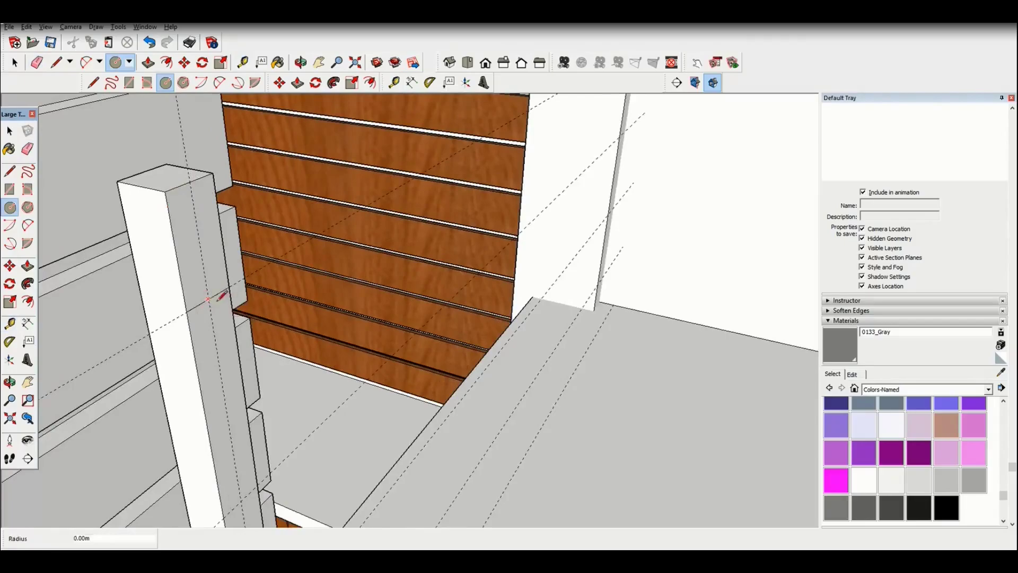
# Step: Draw the small round holes on the post face and start copying the post
pyautogui.click(208, 299)
pyautogui.moveTo(208, 298)
pyautogui.mouseDown(button='middle')
pyautogui.moveTo(222, 376)
pyautogui.moveTo(165, 383)
pyautogui.moveTo(143, 255)
pyautogui.mouseUp(button='middle')
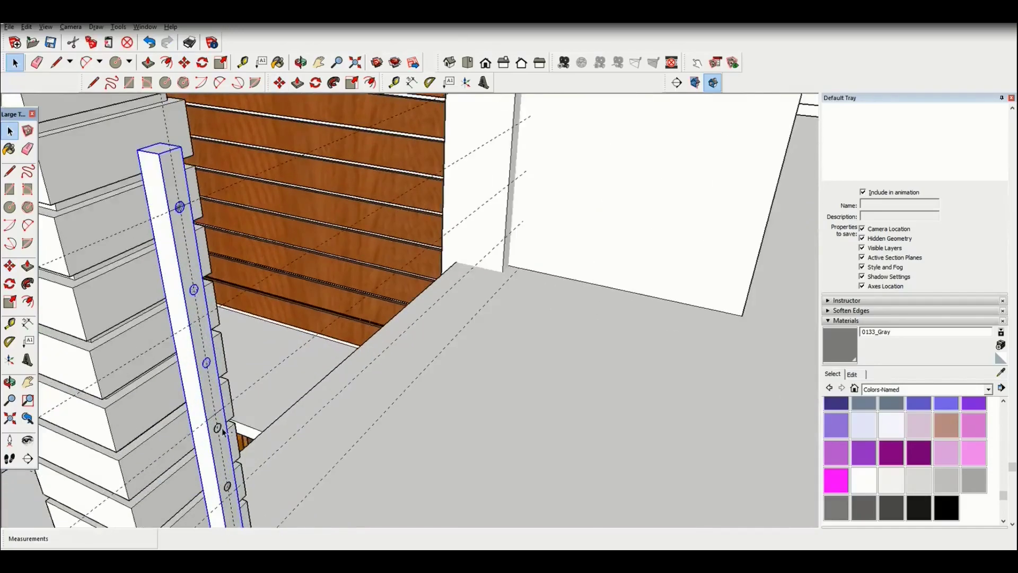
pyautogui.scroll(-3, 223, 433)
pyautogui.scroll(-3, 222, 432)
pyautogui.scroll(-3, 359, 404)
pyautogui.scroll(-2, 463, 477)
pyautogui.press('m')
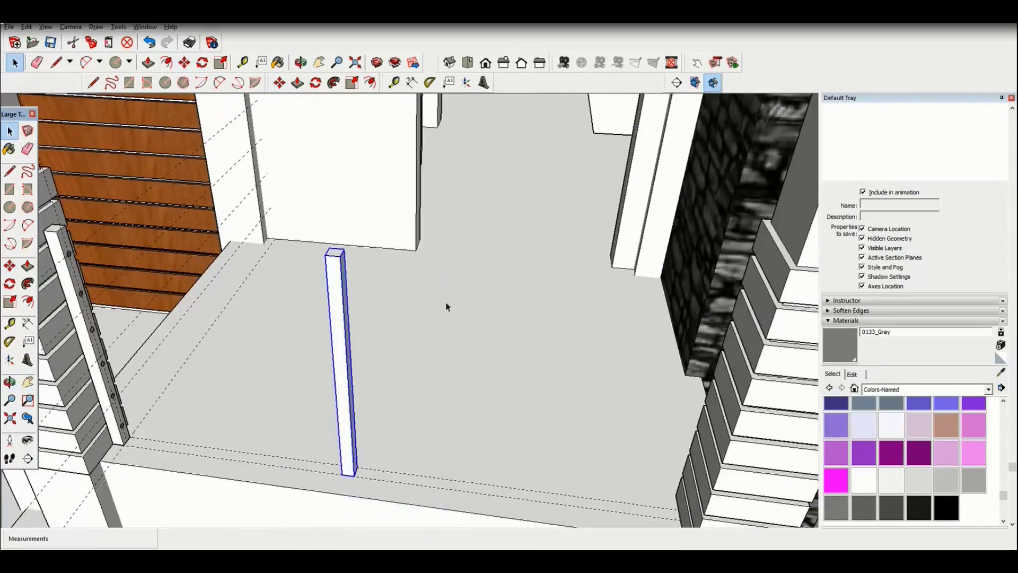
# Step: Select the railing post beside the stairs and inspect it against the stone wall
pyautogui.moveTo(446, 306); pyautogui.dragTo(361, 454, button='middle')
pyautogui.scroll(-3, 631, 403)
pyautogui.scroll(2, 636, 403)
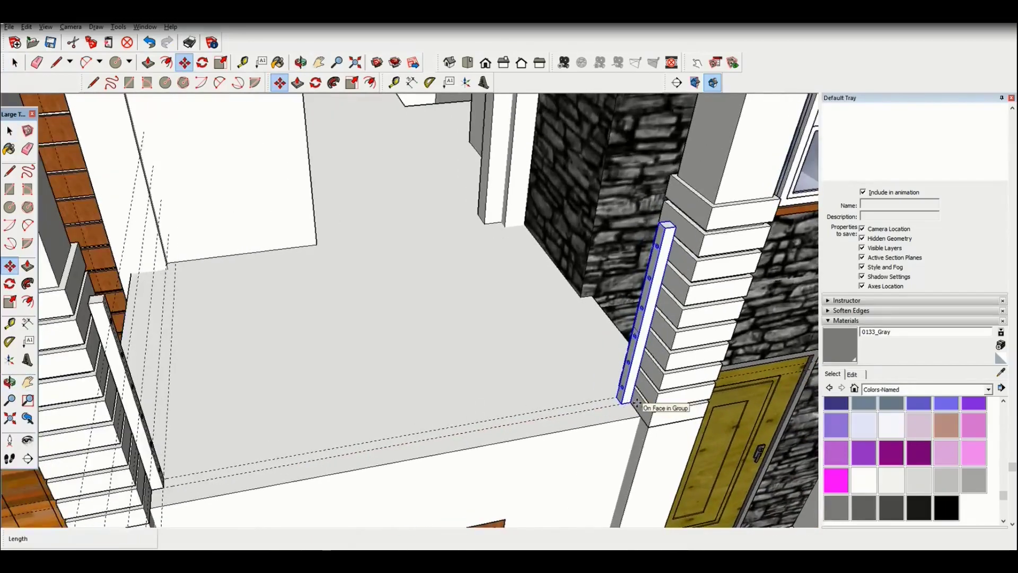
pyautogui.click(159, 480)
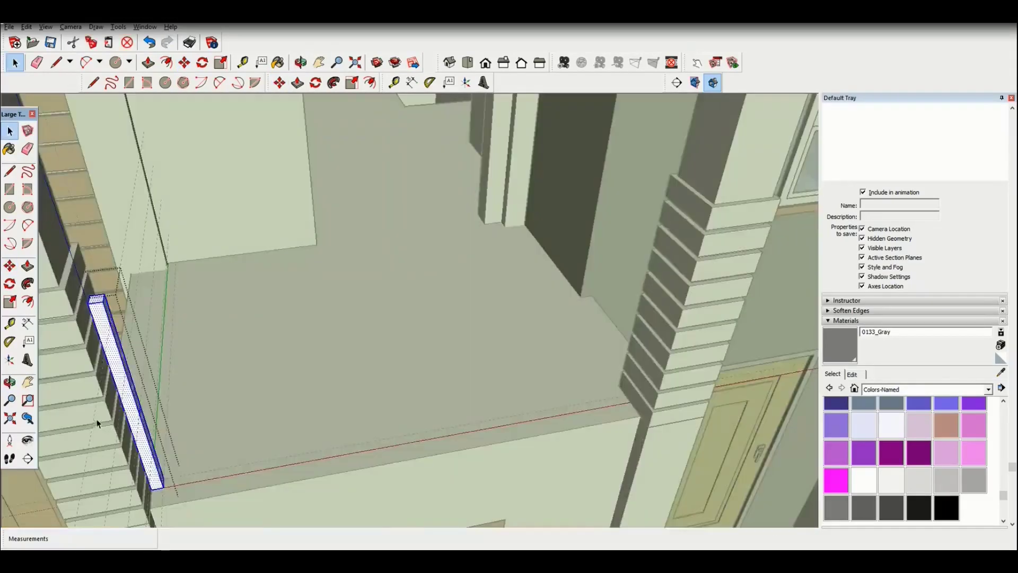
pyautogui.scroll(-5, 254, 383)
pyautogui.scroll(5, 255, 384)
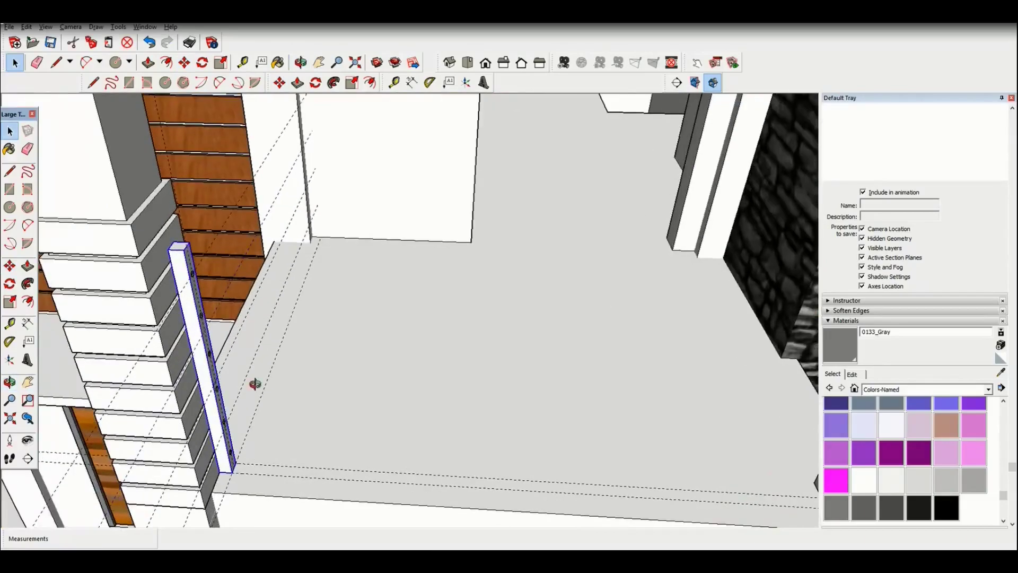
pyautogui.moveTo(255, 383); pyautogui.dragTo(209, 337, button='middle')
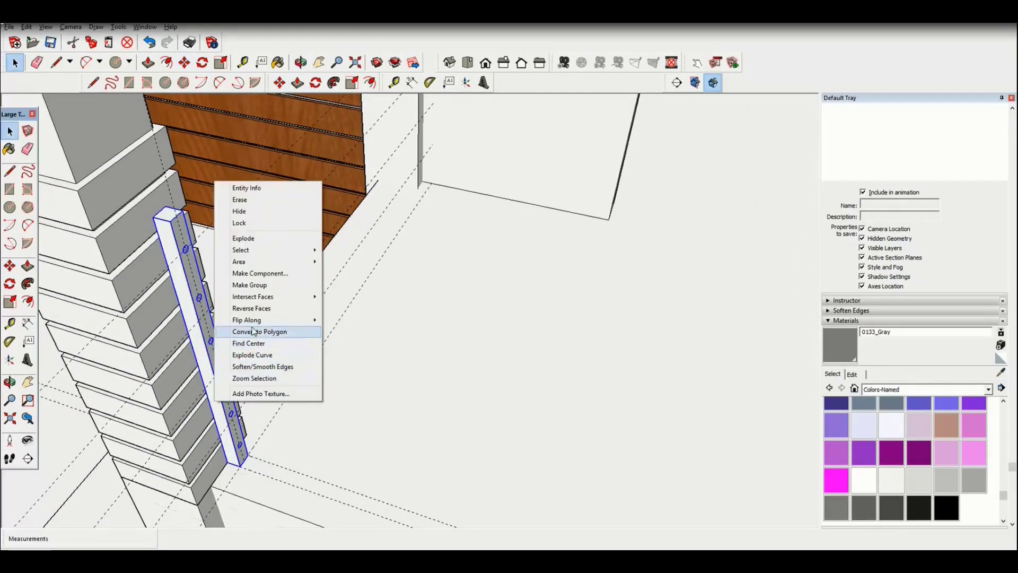
pyautogui.scroll(-5, 357, 425)
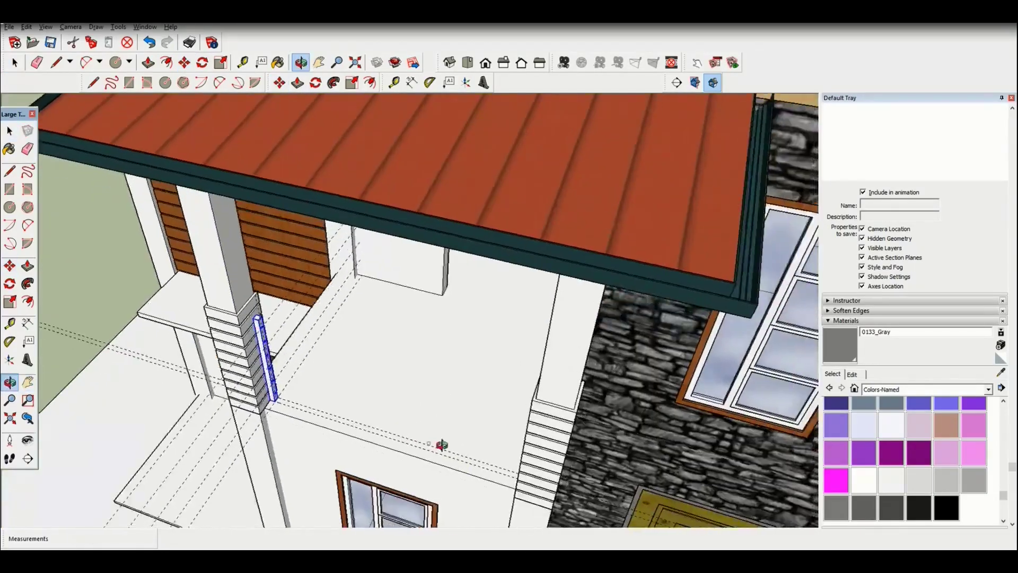
pyautogui.scroll(4, 443, 443)
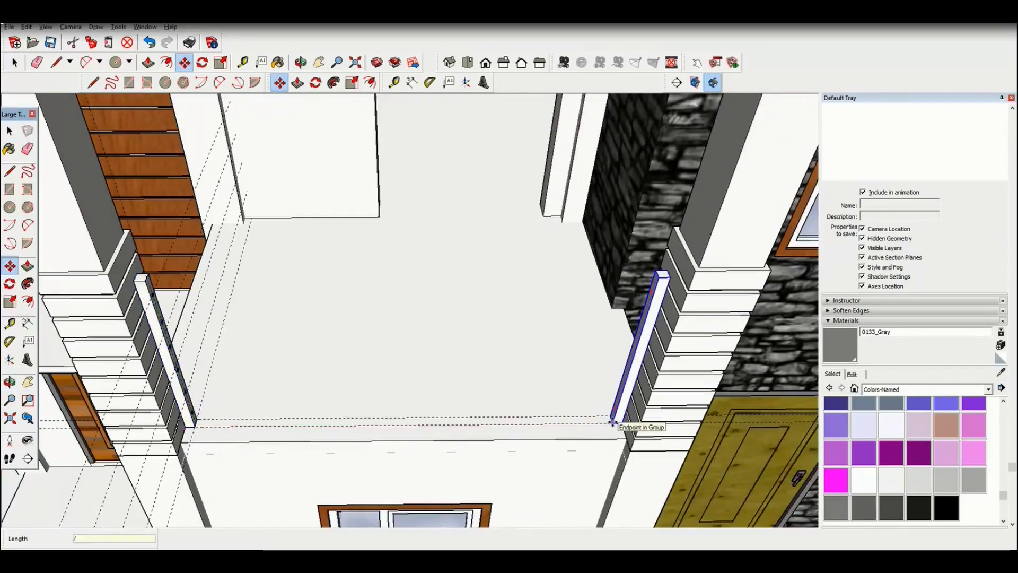
pyautogui.moveTo(411, 295); pyautogui.dragTo(205, 324, button='middle')
pyautogui.scroll(5, 111, 318)
# Step: Push/Pull the horizontal rail ends to span between the two end posts
pyautogui.press('p')
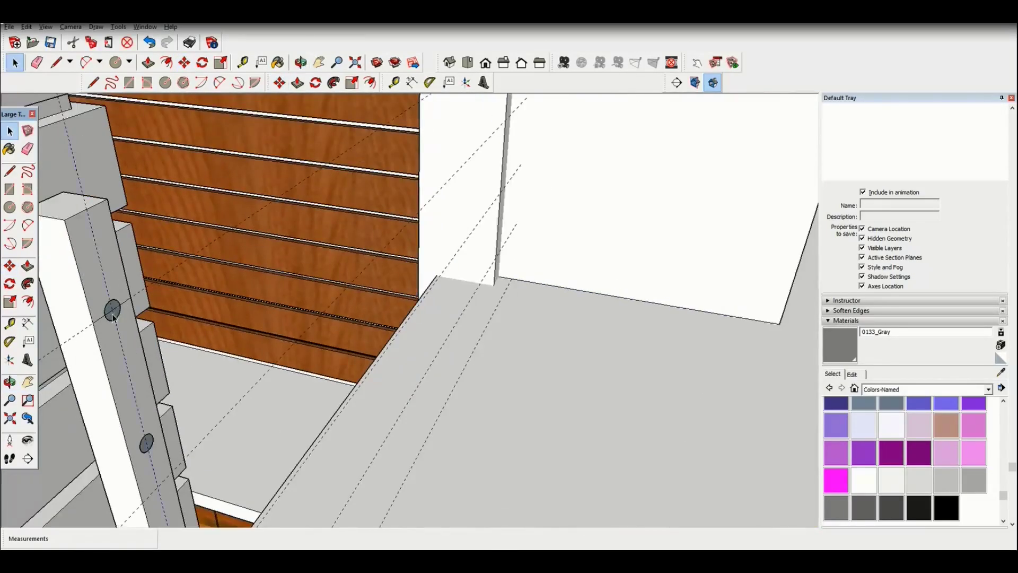
pyautogui.scroll(-5, 111, 318)
pyautogui.moveTo(438, 395)
pyautogui.mouseDown(button='middle')
pyautogui.moveTo(293, 322)
pyautogui.moveTo(339, 297)
pyautogui.moveTo(257, 226)
pyautogui.mouseUp(button='middle')
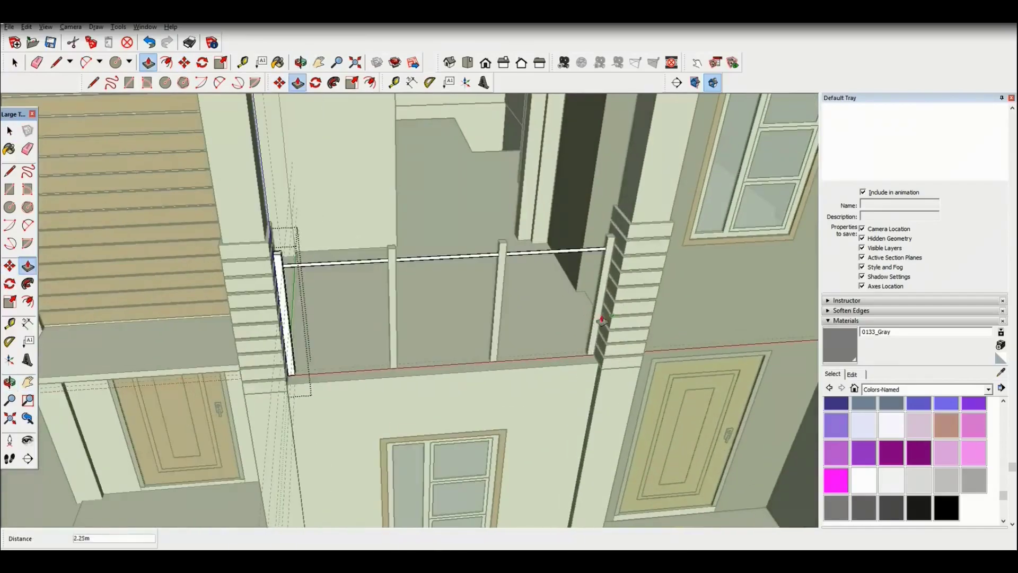
pyautogui.scroll(-3, 421, 284)
pyautogui.scroll(3, 579, 375)
pyautogui.scroll(3, 330, 305)
pyautogui.scroll(-3, 589, 363)
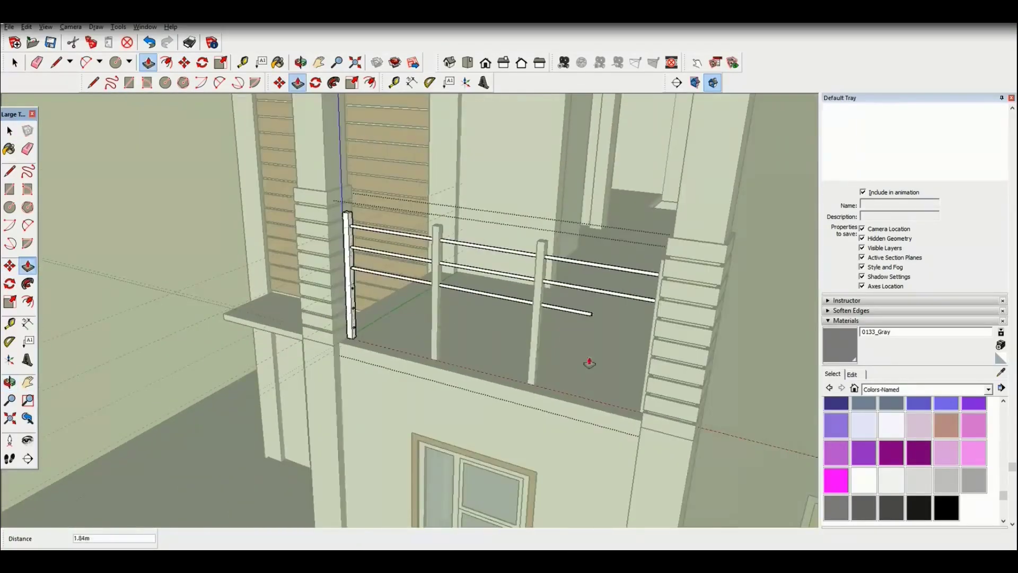
# Step: Thicken the block capping the railing post
pyautogui.scroll(2, 514, 363)
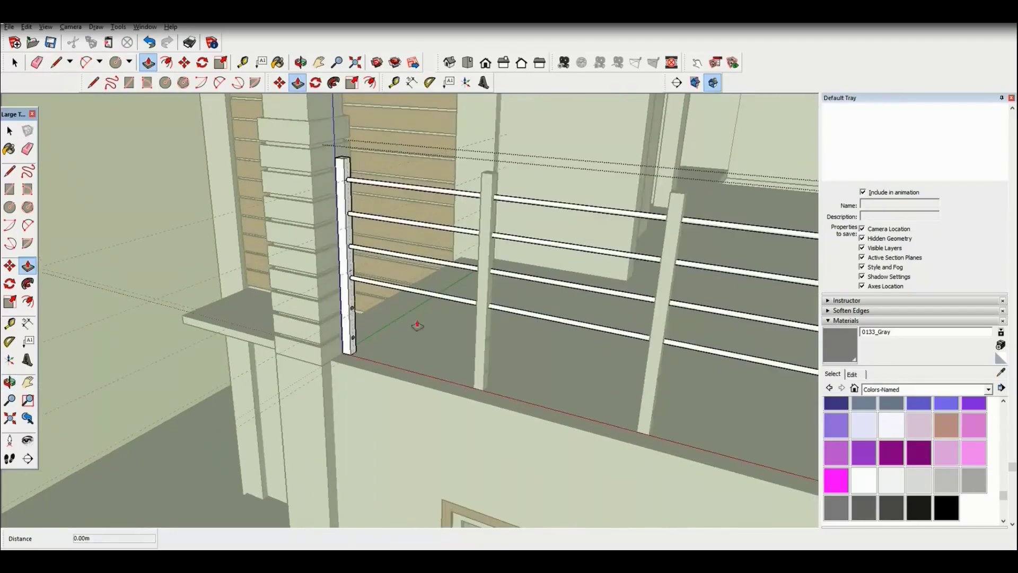
pyautogui.scroll(-2, 514, 363)
pyautogui.scroll(2, 514, 363)
pyautogui.scroll(2, 805, 381)
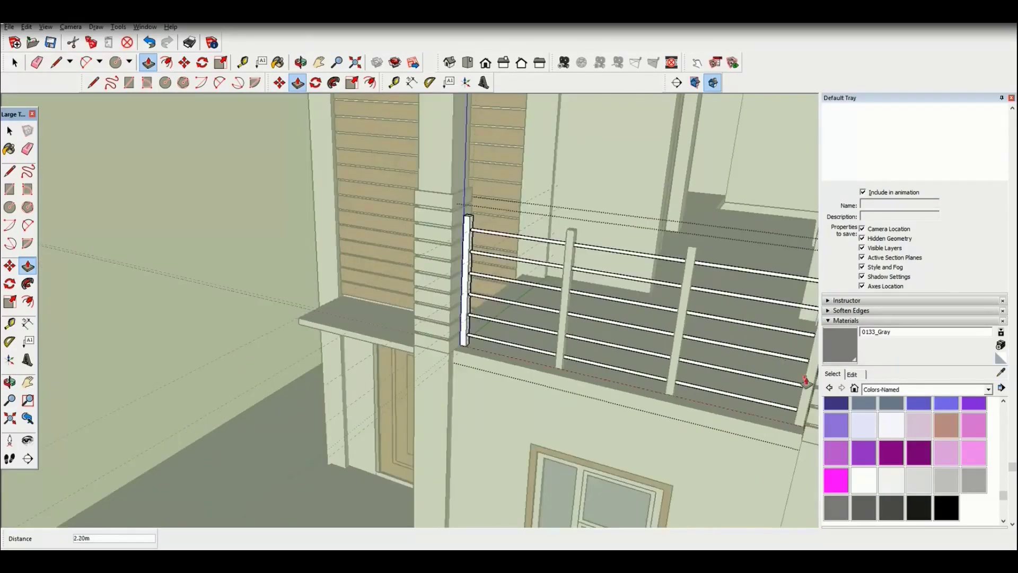
pyautogui.scroll(-5, 805, 381)
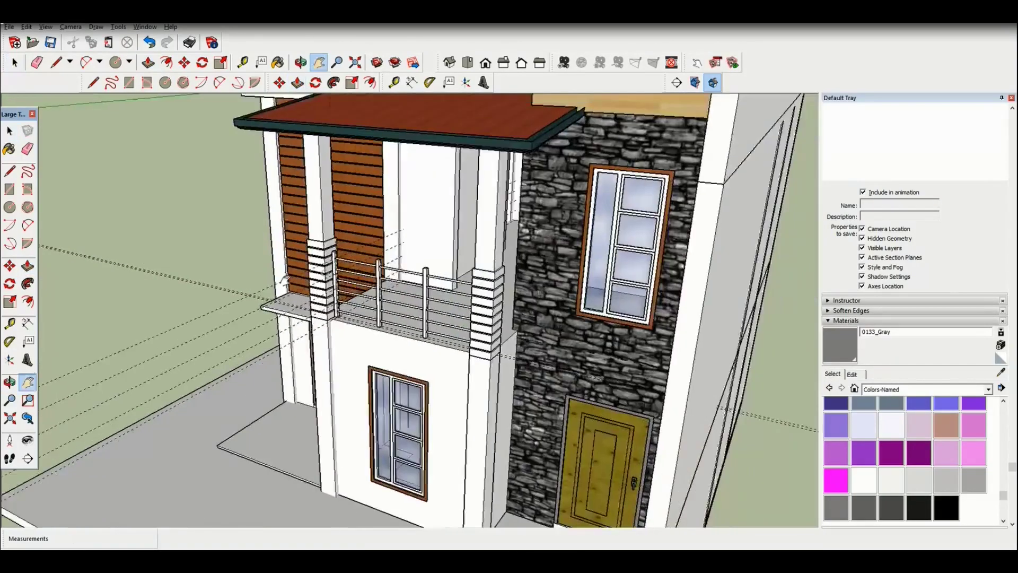
pyautogui.scroll(6, 319, 245)
pyautogui.press('r')
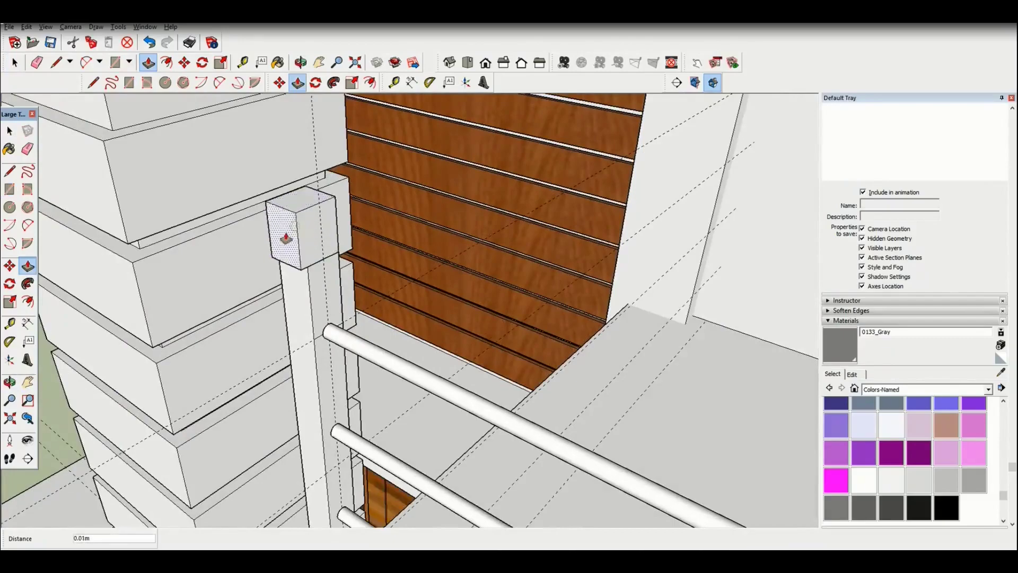
pyautogui.moveTo(286, 238)
pyautogui.mouseDown(button='middle')
pyautogui.moveTo(141, 268)
pyautogui.moveTo(411, 206)
pyautogui.mouseUp(button='middle')
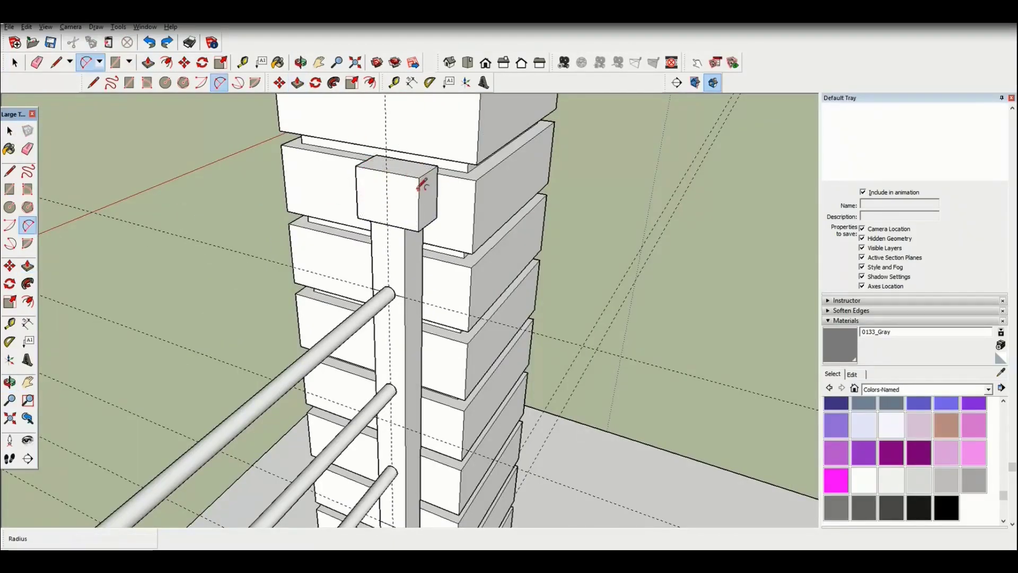
# Step: Round both top corners of the cap block with arcs and Push/Pull away the corners
pyautogui.click(388, 168)
pyautogui.press('t')
pyautogui.scroll(1, 403, 161)
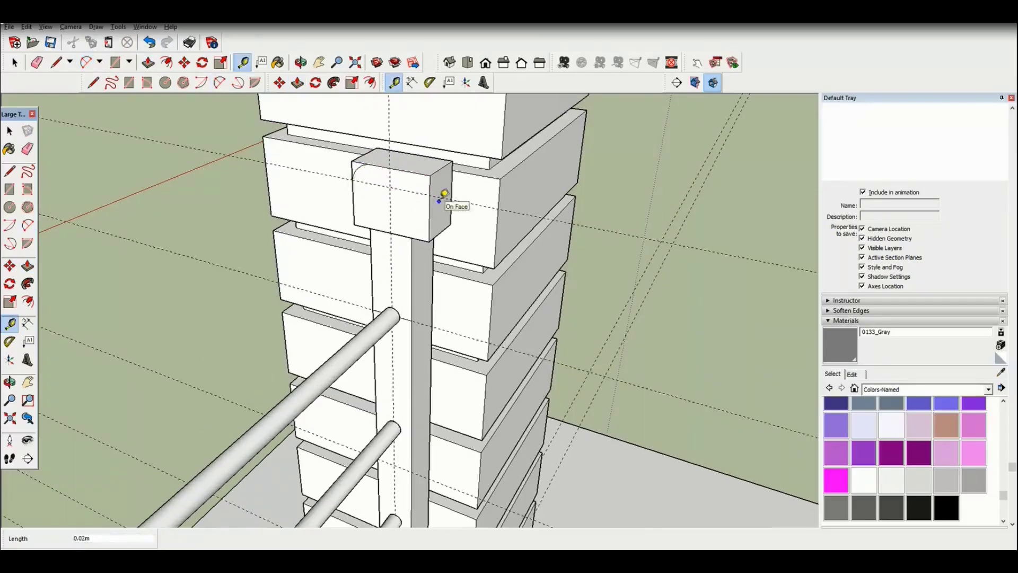
pyautogui.doubleClick(422, 172)
pyautogui.press('p')
pyautogui.scroll(1, 428, 187)
pyautogui.scroll(-5, 386, 212)
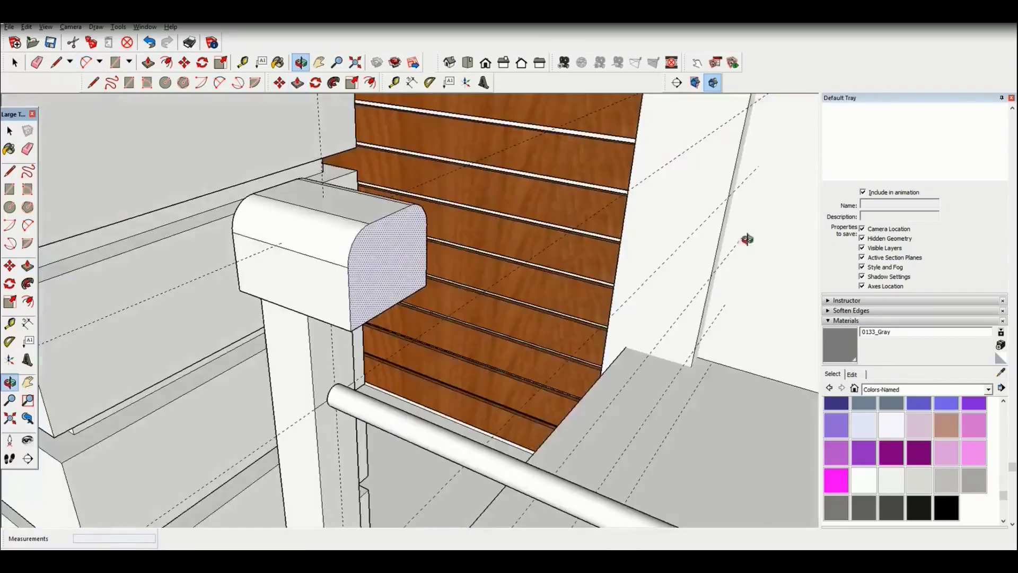
pyautogui.moveTo(385, 211)
pyautogui.mouseDown(button='middle')
pyautogui.moveTo(552, 391)
pyautogui.moveTo(265, 285)
pyautogui.mouseUp(button='middle')
pyautogui.scroll(3, 552, 391)
pyautogui.scroll(-4, 570, 364)
pyautogui.scroll(4, 265, 285)
# Step: Paint the handrail Wood Floor Dark and the posts and rails 0135_DarkGray
pyautogui.click(988, 390)
pyautogui.click(948, 444)
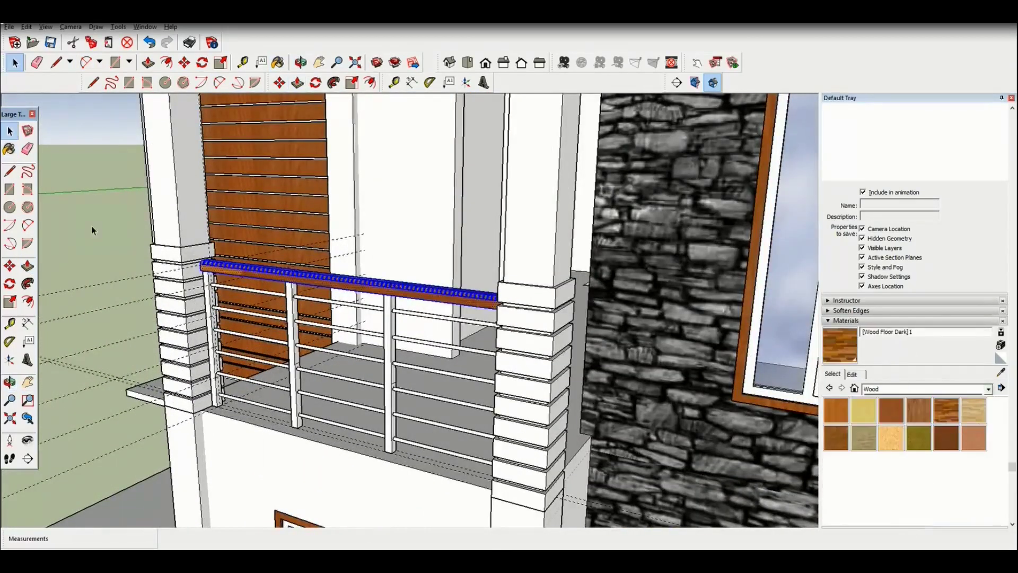
pyautogui.click(901, 435)
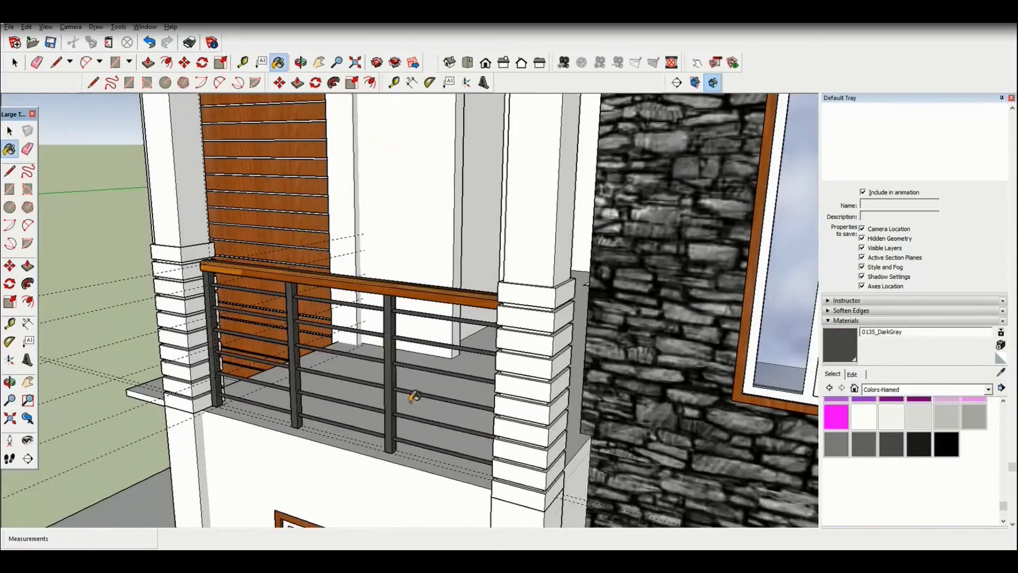
pyautogui.scroll(-3, 414, 396)
pyautogui.scroll(-3, 414, 396)
pyautogui.moveTo(414, 397); pyautogui.dragTo(553, 413, button='middle')
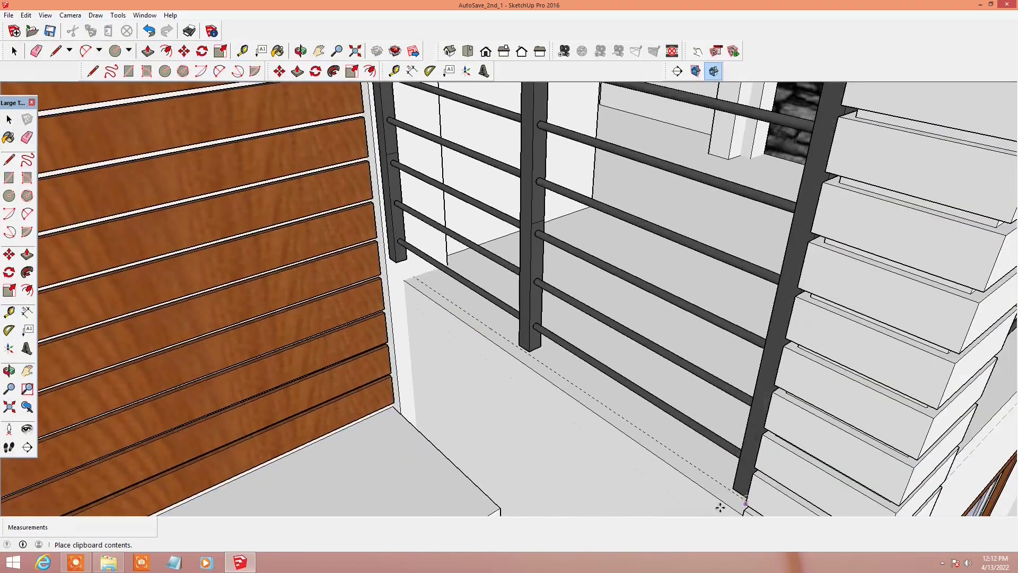
# Step: Paste a railing copy and move it along the balcony's side against the wall
pyautogui.click(720, 507)
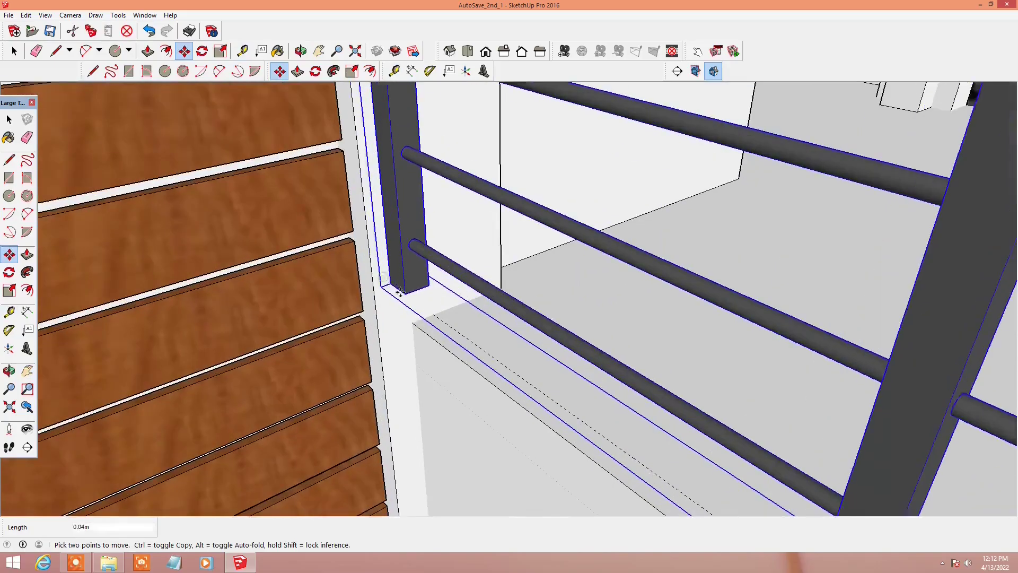
pyautogui.scroll(-5, 628, 373)
pyautogui.press('space')
pyautogui.moveTo(629, 373)
pyautogui.mouseDown(button='middle')
pyautogui.moveTo(556, 366)
pyautogui.moveTo(530, 318)
pyautogui.mouseUp(button='middle')
pyautogui.scroll(5, 569, 227)
pyautogui.scroll(3, 568, 227)
pyautogui.press('m')
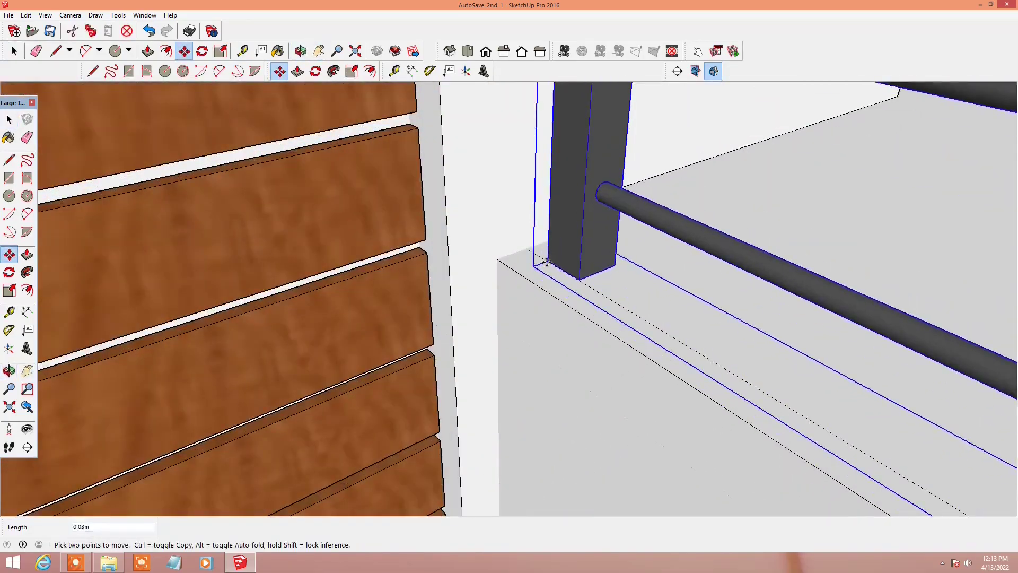
pyautogui.scroll(-3, 547, 262)
pyautogui.scroll(-5, 546, 261)
pyautogui.press('space')
pyautogui.moveTo(547, 262)
pyautogui.mouseDown(button='middle')
pyautogui.moveTo(320, 297)
pyautogui.moveTo(330, 323)
pyautogui.mouseUp(button='middle')
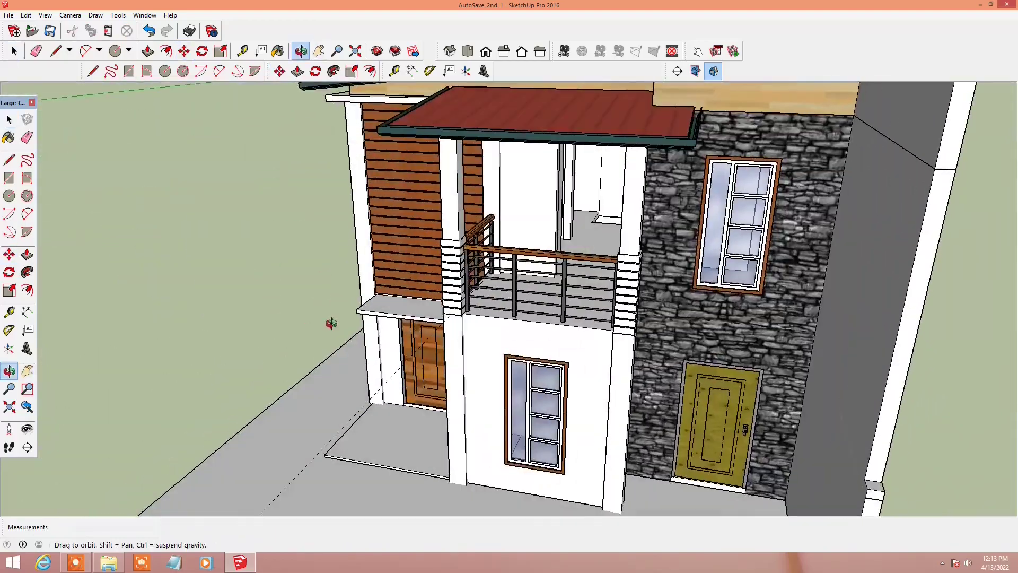
pyautogui.scroll(5, 734, 318)
# Step: Place the pasted railing copy against the wall on the balcony's other side
pyautogui.scroll(5, 675, 334)
pyautogui.scroll(3, 696, 356)
pyautogui.press('t')
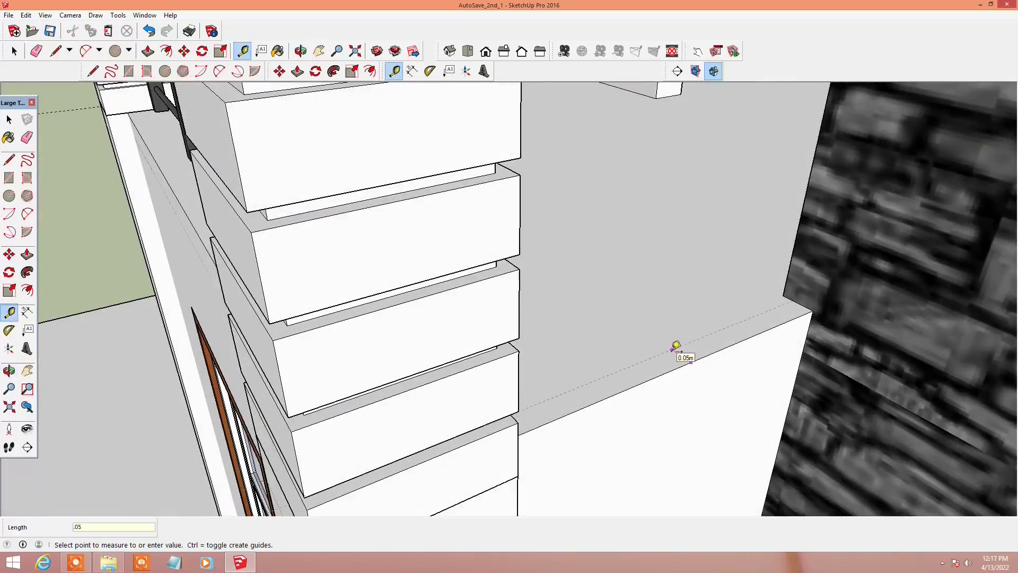
pyautogui.click(569, 383)
pyautogui.scroll(-3, 645, 366)
pyautogui.moveTo(644, 366); pyautogui.dragTo(295, 239, button='middle')
# Step: Orbit around the balcony and close a thin strip face at the stone-wall corner
pyautogui.scroll(3, 319, 276)
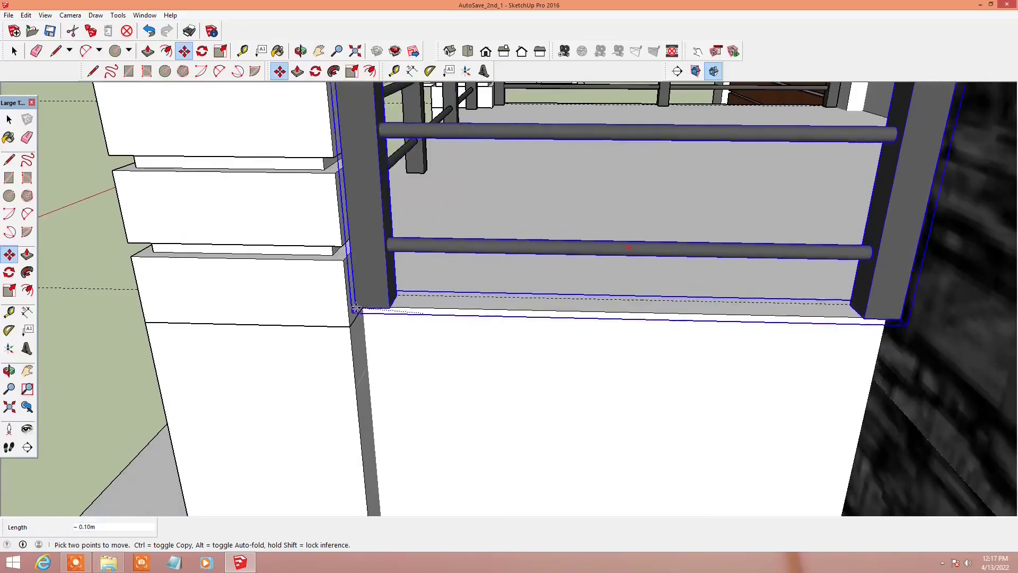
pyautogui.scroll(5, 361, 313)
pyautogui.scroll(-5, 361, 312)
pyautogui.moveTo(361, 313); pyautogui.dragTo(677, 336, button='middle')
pyautogui.press('space')
pyautogui.scroll(-5, 286, 178)
pyautogui.moveTo(287, 177)
pyautogui.mouseDown(button='middle')
pyautogui.moveTo(739, 364)
pyautogui.moveTo(554, 247)
pyautogui.mouseUp(button='middle')
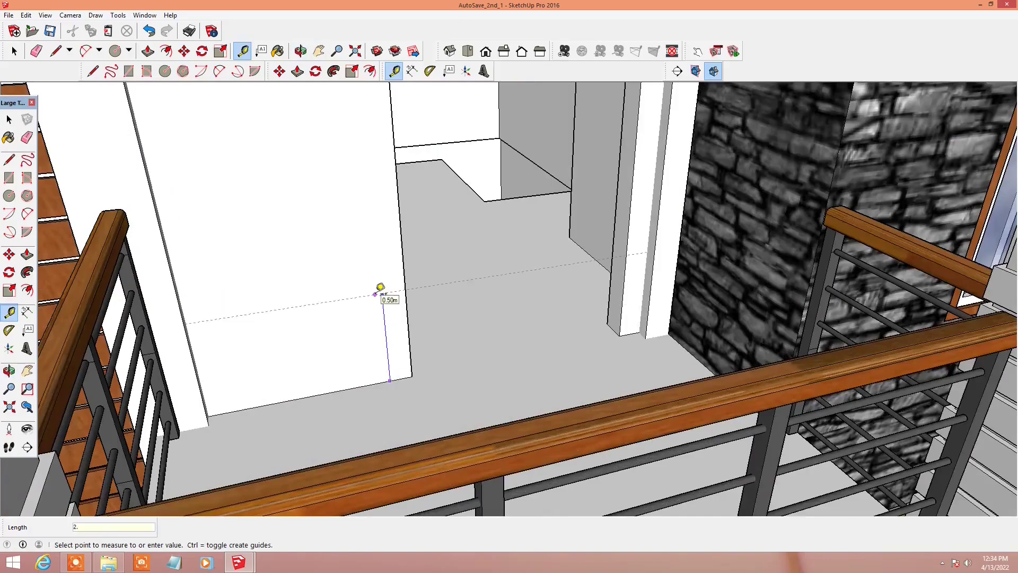
pyautogui.press('space')
pyautogui.scroll(-5, 380, 289)
pyautogui.scroll(5, 506, 130)
pyautogui.moveTo(466, 200); pyautogui.dragTo(520, 120, button='middle')
pyautogui.click(525, 134)
# Step: Reposition the glass balcony door frame
pyautogui.press('p')
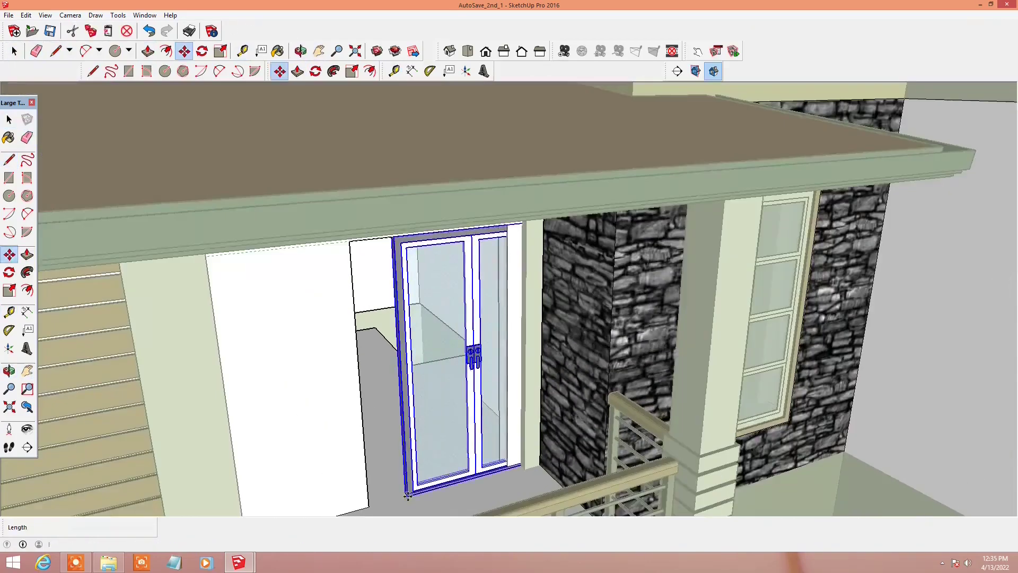
pyautogui.scroll(5, 402, 446)
pyautogui.moveTo(455, 318); pyautogui.dragTo(403, 446, button='middle')
pyautogui.keyDown('shift'); pyautogui.moveTo(363, 476); pyautogui.dragTo(436, 352, button='middle'); pyautogui.keyUp('shift')
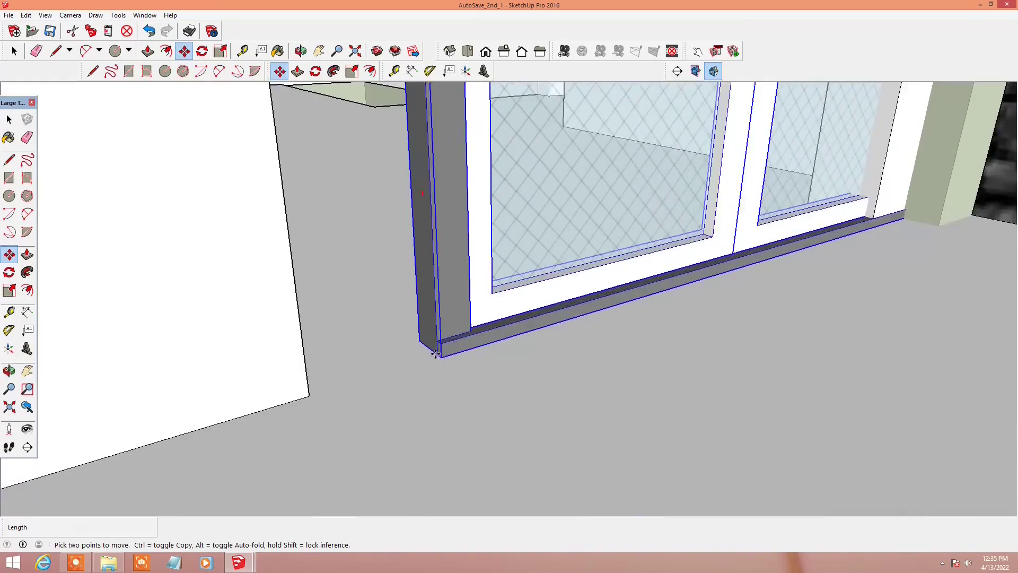
# Step: Orbit out over the whole house to the side stone wall
pyautogui.scroll(-5, 536, 263)
pyautogui.moveTo(536, 263)
pyautogui.mouseDown(button='middle')
pyautogui.moveTo(330, 297)
pyautogui.moveTo(808, 314)
pyautogui.mouseUp(button='middle')
pyautogui.press('space')
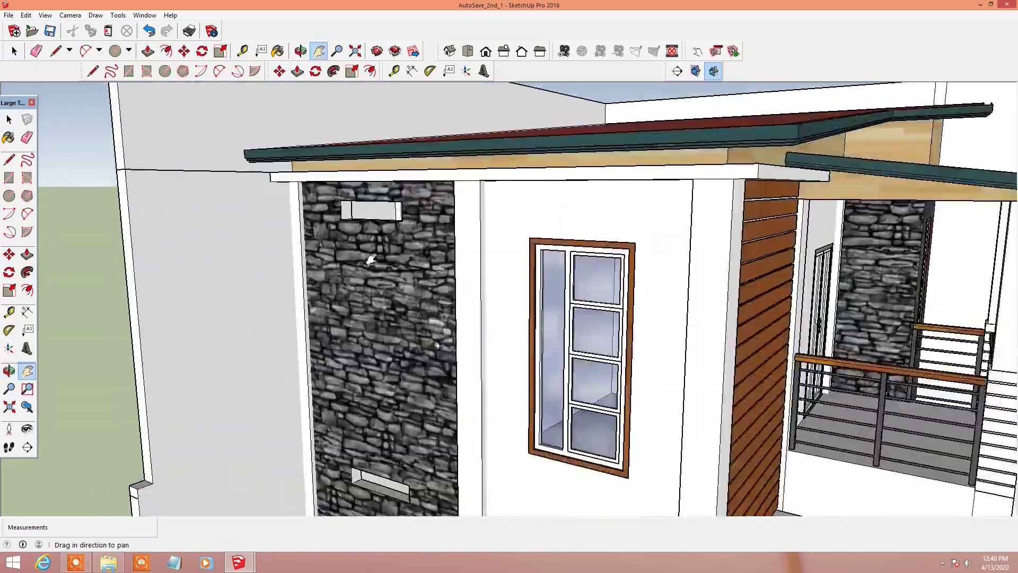
pyautogui.moveTo(371, 259); pyautogui.dragTo(371, 297, button='middle')
pyautogui.press('space')
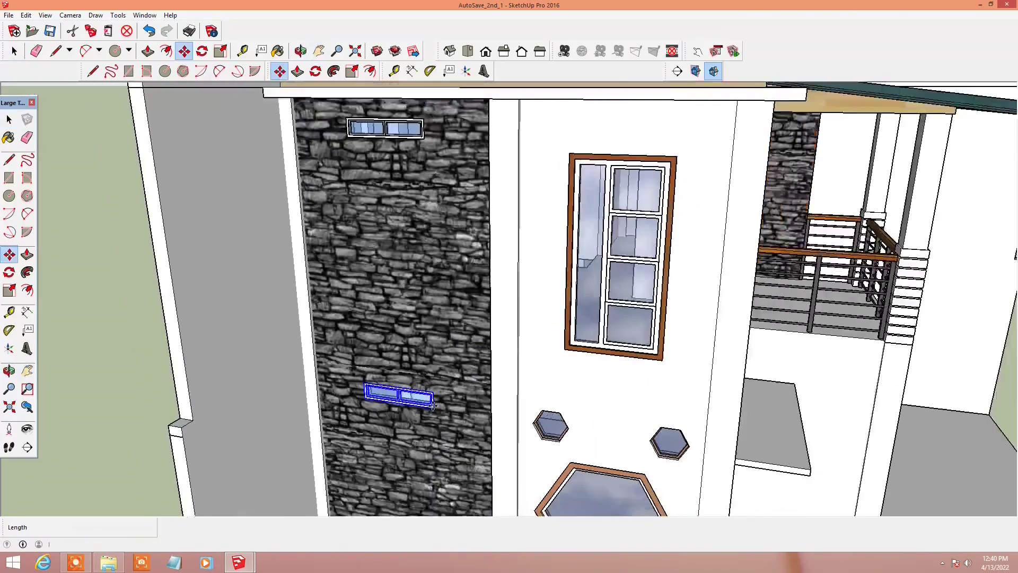
pyautogui.scroll(-5, 803, 380)
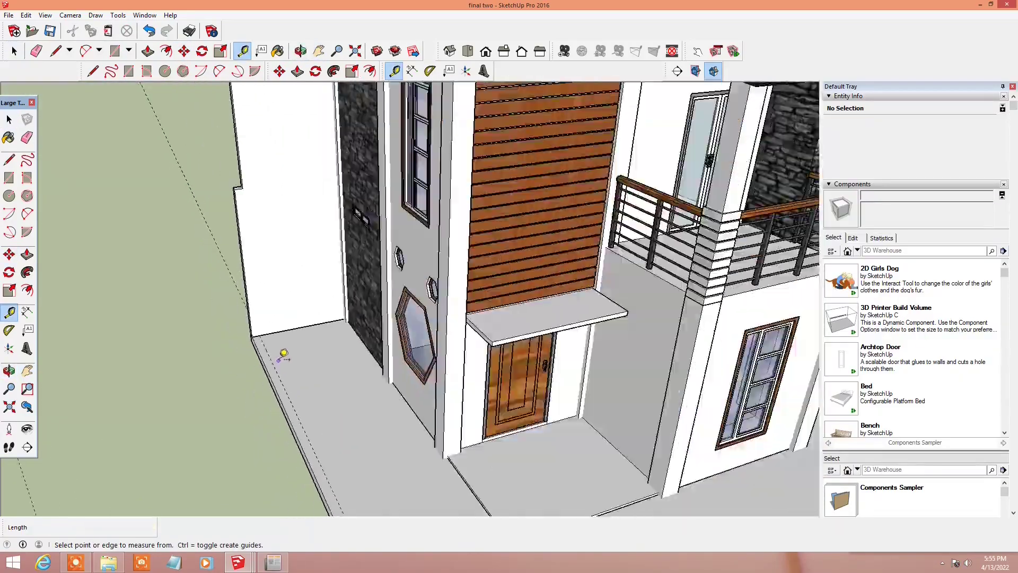
# Step: Start a rectangle on the front floor and step, then cancel it
pyautogui.moveTo(284, 355); pyautogui.dragTo(509, 492, button='middle')
pyautogui.scroll(-5, 495, 475)
pyautogui.press('r')
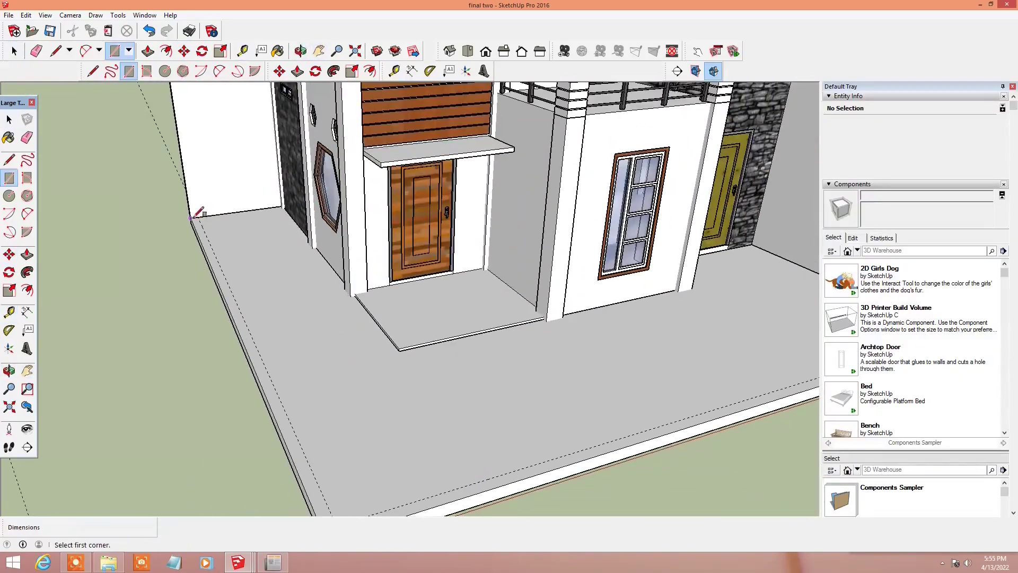
pyautogui.scroll(2, 354, 477)
pyautogui.press('e')
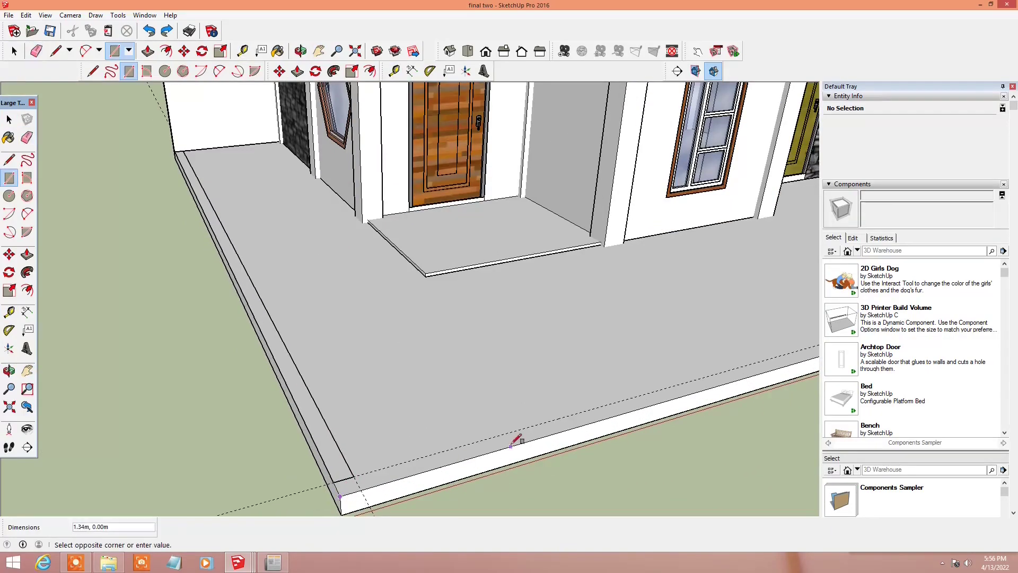
pyautogui.scroll(-3, 783, 353)
pyautogui.scroll(-2, 783, 352)
pyautogui.scroll(3, 712, 380)
pyautogui.scroll(1, 639, 431)
pyautogui.press('Escape')
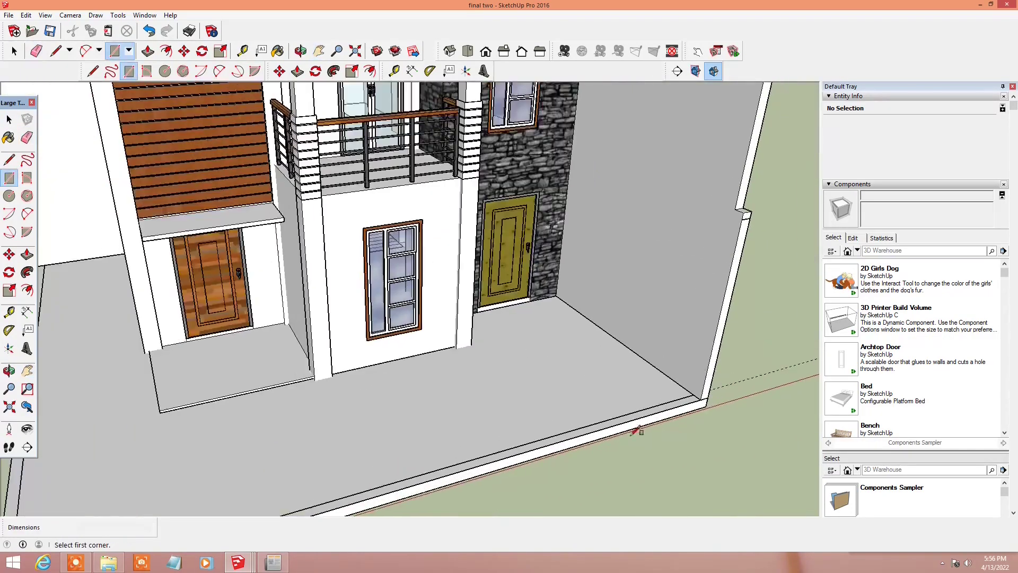
# Step: Pan along the front platform and select the low front wall
pyautogui.moveTo(639, 431); pyautogui.dragTo(325, 437, button='middle')
pyautogui.scroll(3, 268, 466)
pyautogui.press('space')
pyautogui.click(268, 466)
pyautogui.moveTo(268, 467)
pyautogui.keyDown('shift'); pyautogui.mouseDown(button='middle')
pyautogui.moveTo(311, 451)
pyautogui.moveTo(412, 501)
pyautogui.mouseUp(button='middle'); pyautogui.keyUp('shift')
pyautogui.scroll(2, 529, 396)
pyautogui.press('t')
pyautogui.scroll(1, 492, 399)
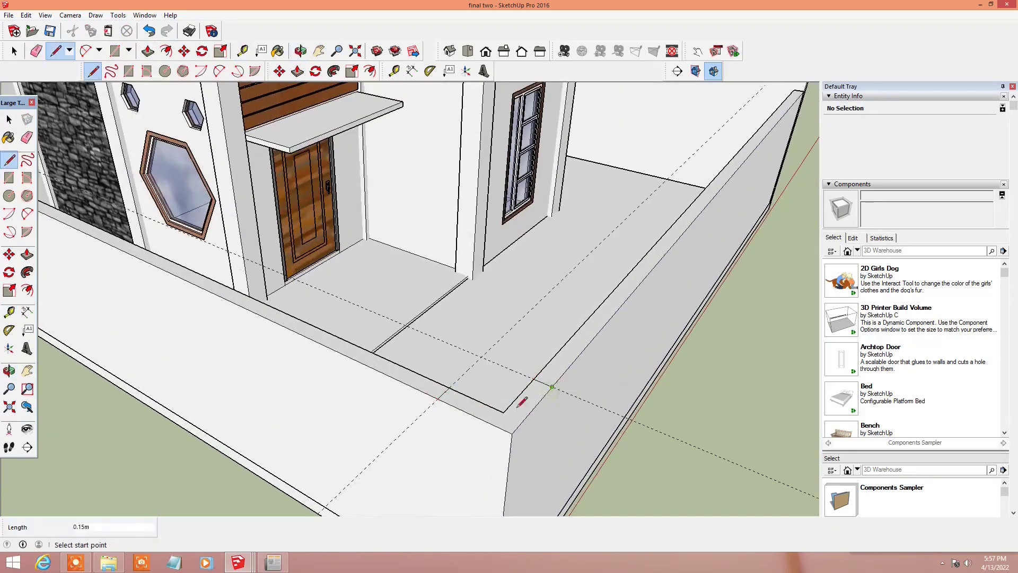
pyautogui.press('space')
pyautogui.rightClick(432, 430)
pyautogui.click(398, 390)
pyautogui.moveTo(397, 391); pyautogui.dragTo(545, 399, button='middle')
# Step: Open the front platform group for editing and view the wall opening and pillar
pyautogui.press('t')
pyautogui.scroll(3, 639, 342)
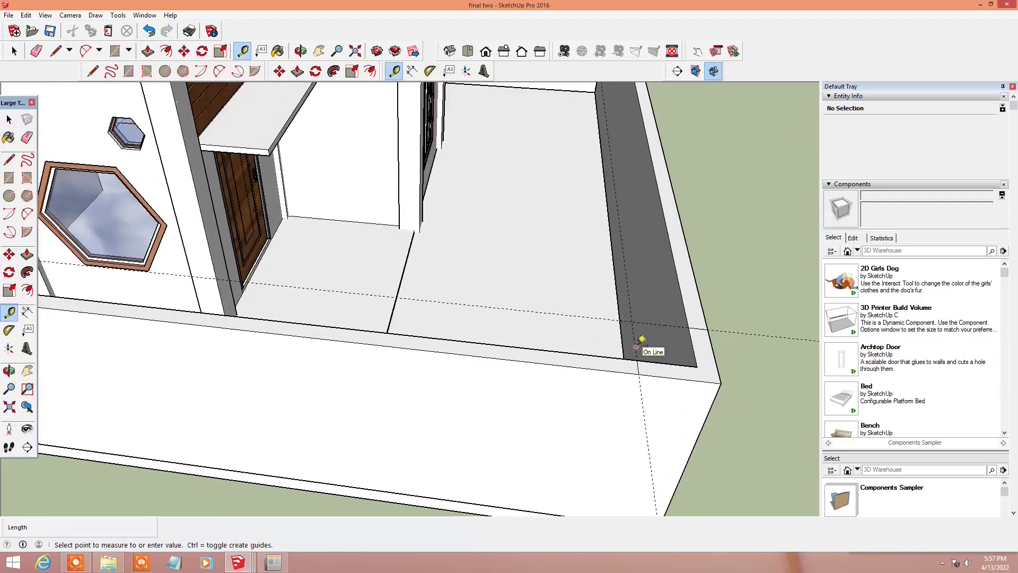
pyautogui.press('space')
pyautogui.moveTo(354, 366); pyautogui.dragTo(268, 302, button='middle')
pyautogui.scroll(-3, 336, 359)
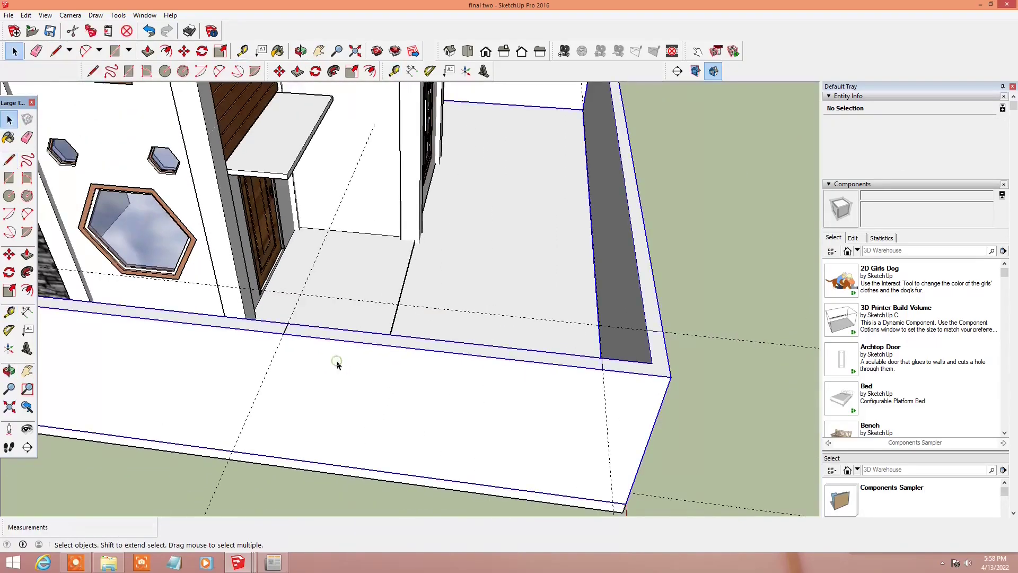
pyautogui.doubleClick(336, 359)
pyautogui.press('l')
pyautogui.scroll(-3, 382, 465)
pyautogui.moveTo(382, 466); pyautogui.dragTo(461, 363, button='middle')
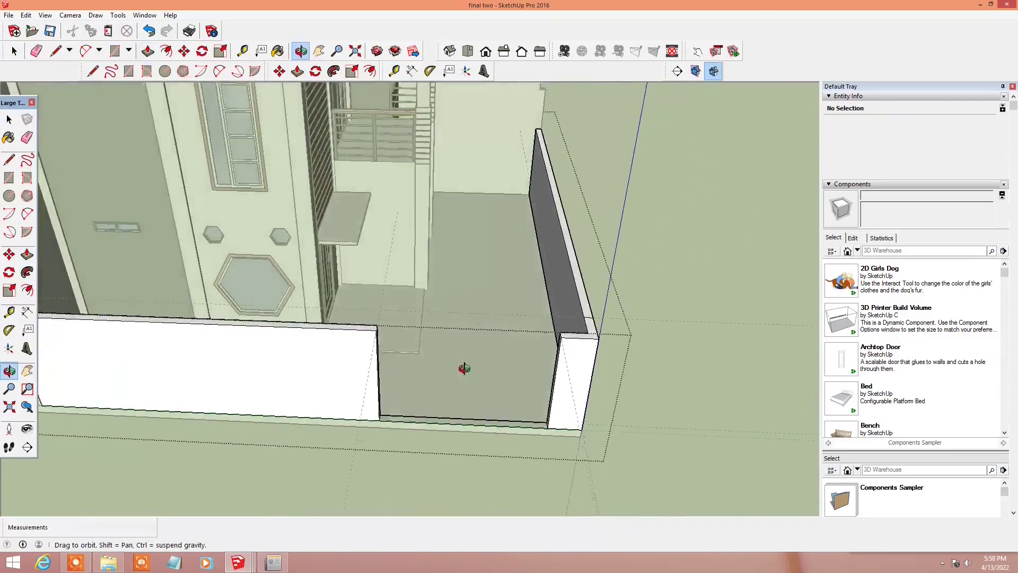
pyautogui.scroll(3, 425, 364)
pyautogui.scroll(3, 371, 378)
# Step: Push/pull the pillar face beside the opening by 0.60 m and paste the slatted gate panel
pyautogui.press('t')
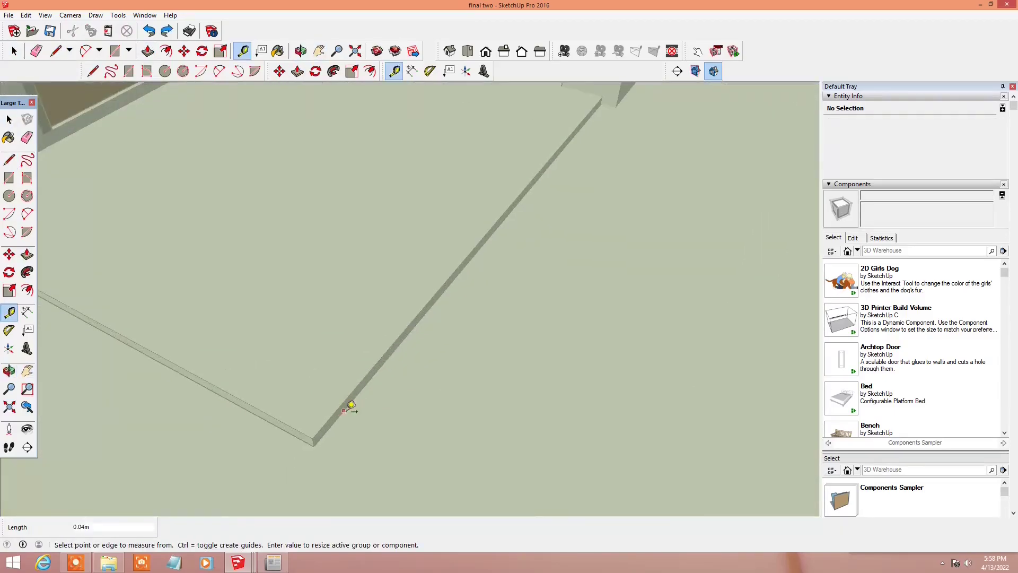
pyautogui.scroll(-3, 351, 406)
pyautogui.moveTo(341, 404)
pyautogui.mouseDown(button='middle')
pyautogui.moveTo(221, 454)
pyautogui.moveTo(420, 412)
pyautogui.mouseUp(button='middle')
pyautogui.scroll(3, 740, 329)
pyautogui.press('p')
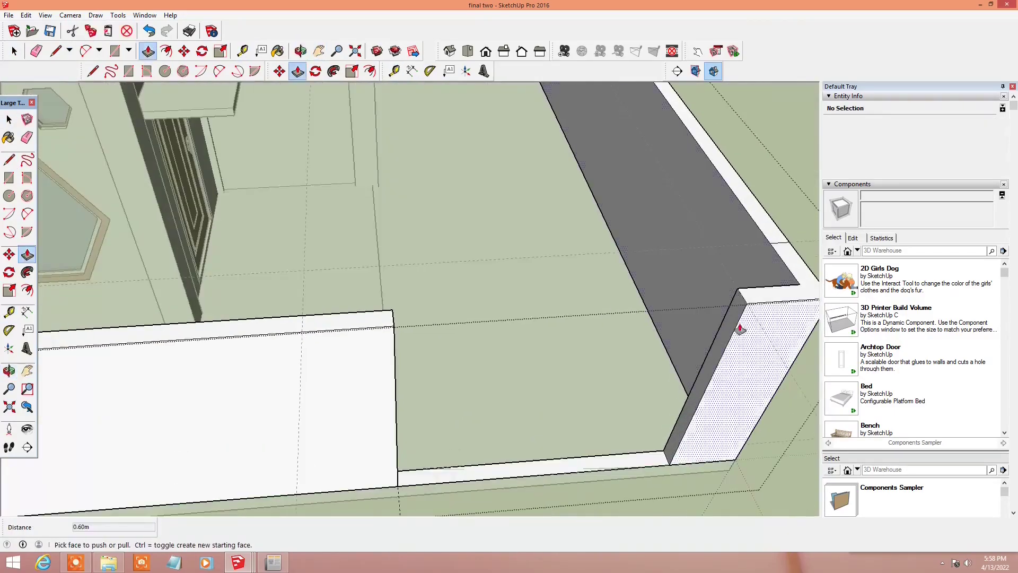
pyautogui.press('space')
pyautogui.scroll(-3, 575, 489)
pyautogui.hotkey('ctrl', 'v')
# Step: Copy the gate panel so a second panel sits beside the first
pyautogui.scroll(3, 551, 377)
pyautogui.press('m')
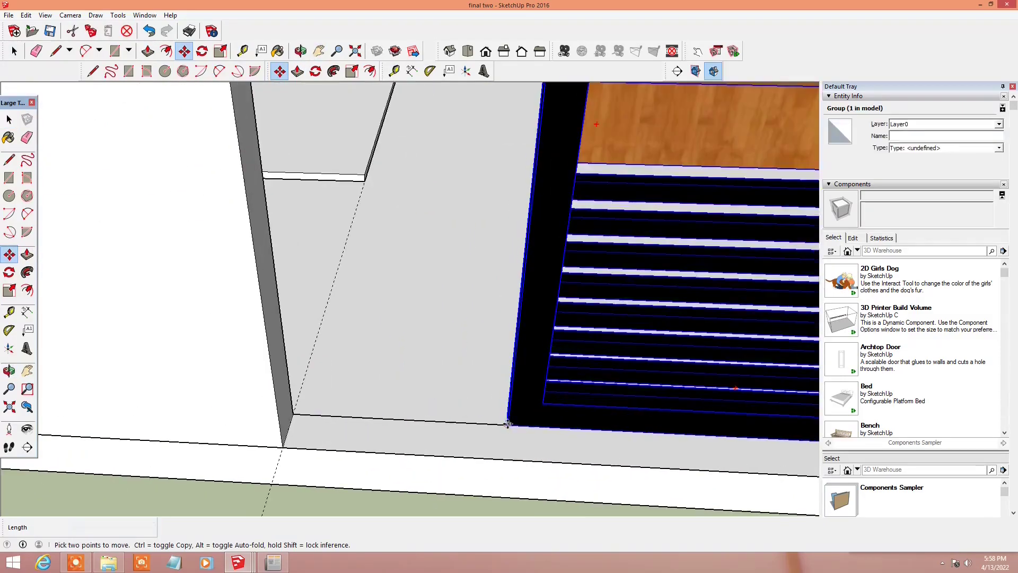
pyautogui.click(551, 377)
pyautogui.scroll(-3, 656, 382)
pyautogui.scroll(3, 530, 419)
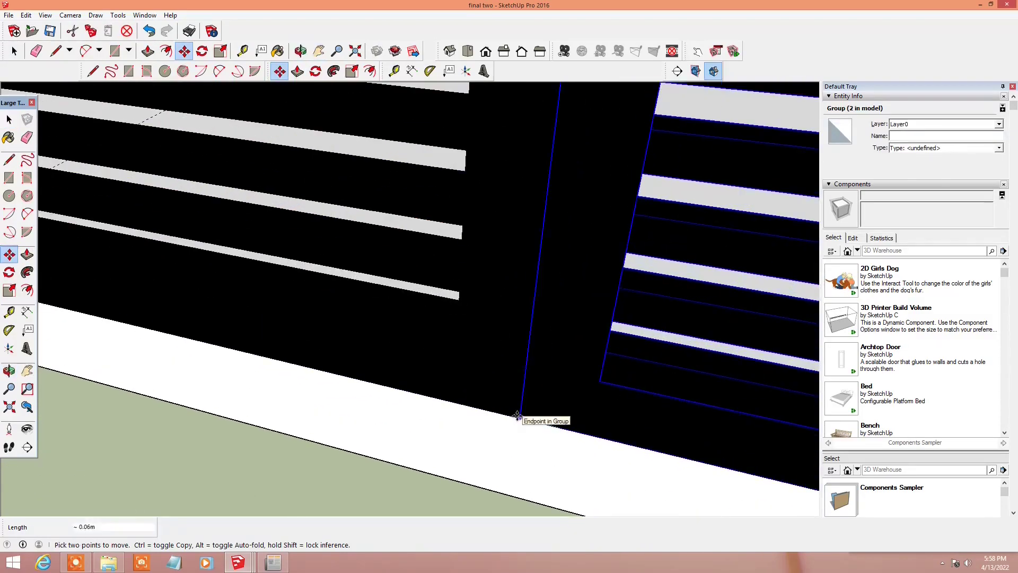
pyautogui.keyDown('shift'); pyautogui.moveTo(522, 421); pyautogui.dragTo(524, 382, button='middle'); pyautogui.keyUp('shift')
pyautogui.scroll(-3, 524, 381)
# Step: Select both gate panels and start moving them together
pyautogui.rightClick(546, 268)
pyautogui.press('space')
pyautogui.keyDown('shift'); pyautogui.click(398, 340); pyautogui.keyUp('shift')
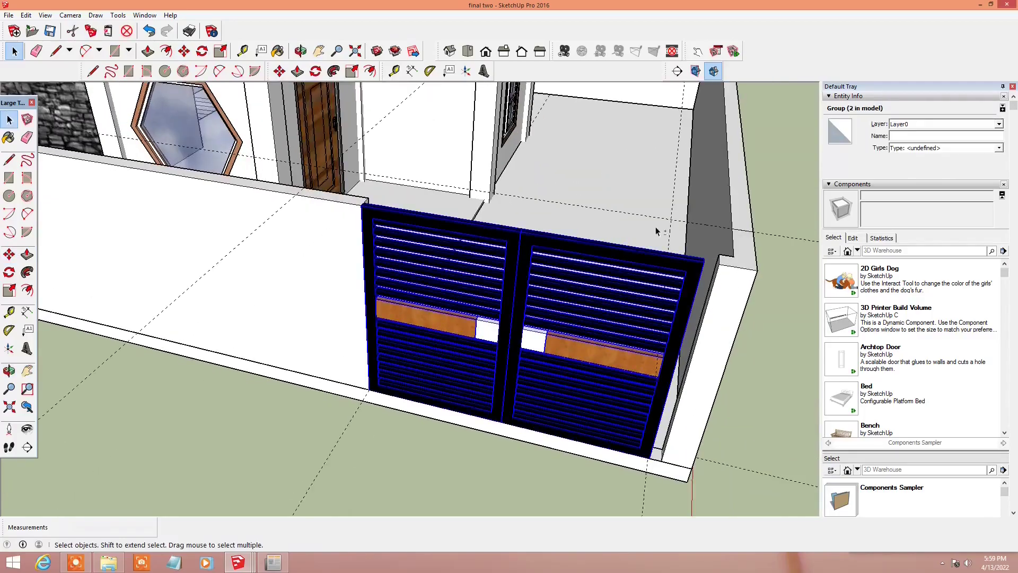
pyautogui.press('m')
pyautogui.scroll(3, 723, 279)
pyautogui.scroll(-3, 724, 280)
# Step: Fit the pair of gate panels into the front-wall opening, checking its left corner
pyautogui.moveTo(723, 280); pyautogui.dragTo(420, 405, button='middle')
pyautogui.scroll(3, 420, 405)
pyautogui.scroll(-2, 523, 291)
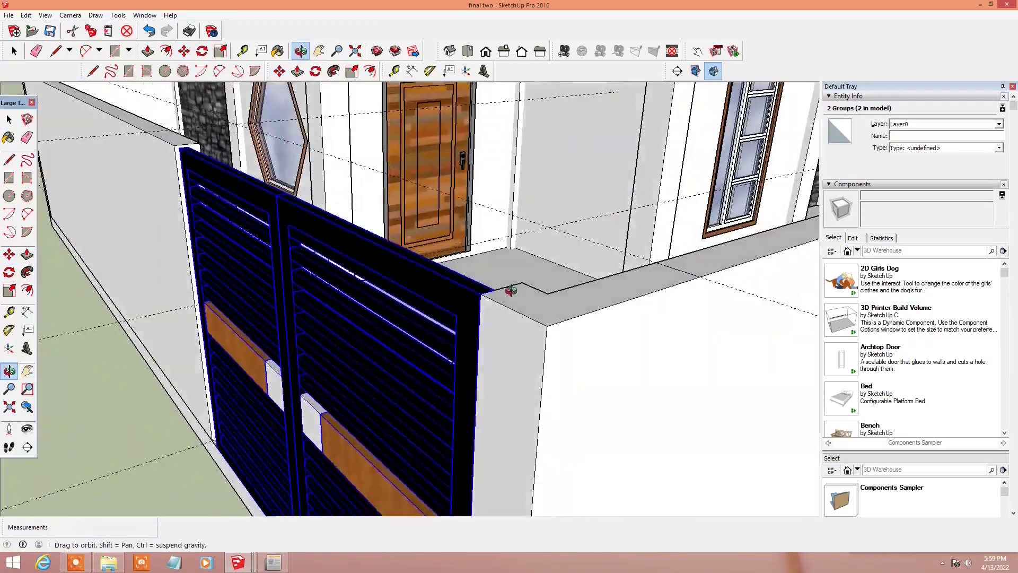
pyautogui.moveTo(523, 291)
pyautogui.keyDown('shift'); pyautogui.mouseDown(button='middle')
pyautogui.moveTo(480, 362)
pyautogui.moveTo(313, 257)
pyautogui.moveTo(343, 372)
pyautogui.moveTo(393, 380)
pyautogui.mouseUp(button='middle'); pyautogui.keyUp('shift')
pyautogui.scroll(3, 313, 257)
pyautogui.press('p')
pyautogui.scroll(3, 393, 379)
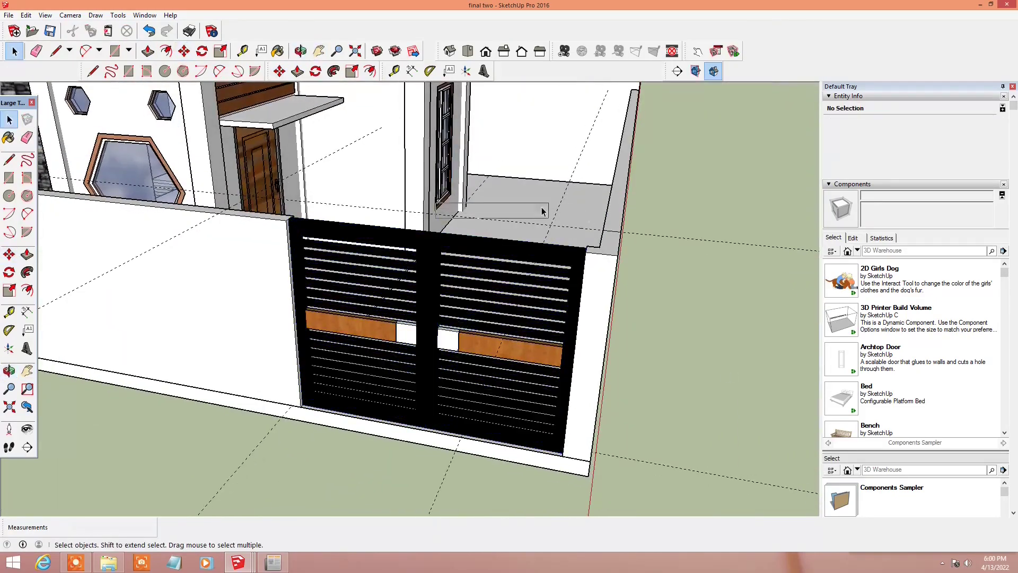
pyautogui.moveTo(542, 211); pyautogui.dragTo(382, 263, button='middle')
pyautogui.press('t')
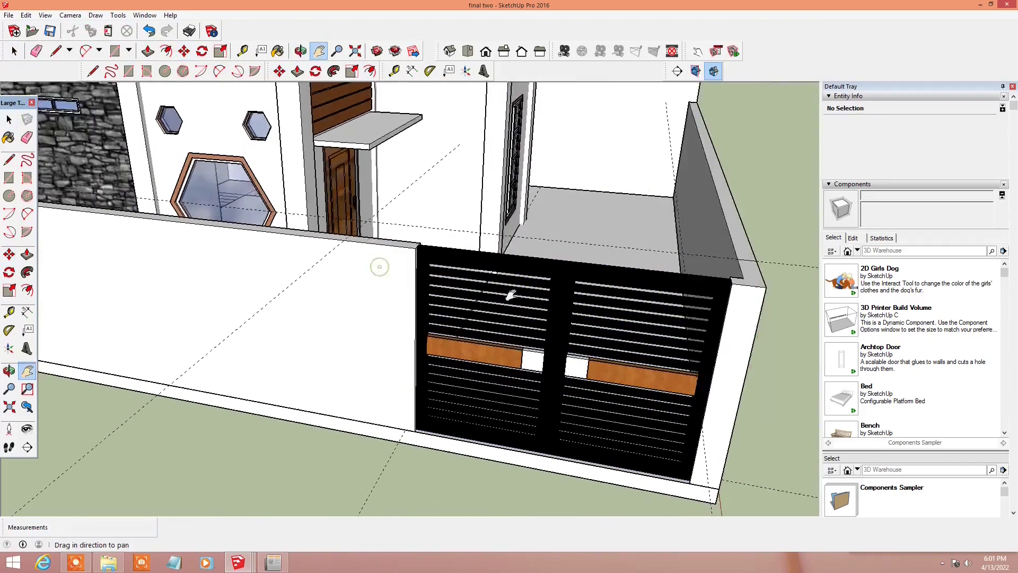
pyautogui.scroll(5, 449, 239)
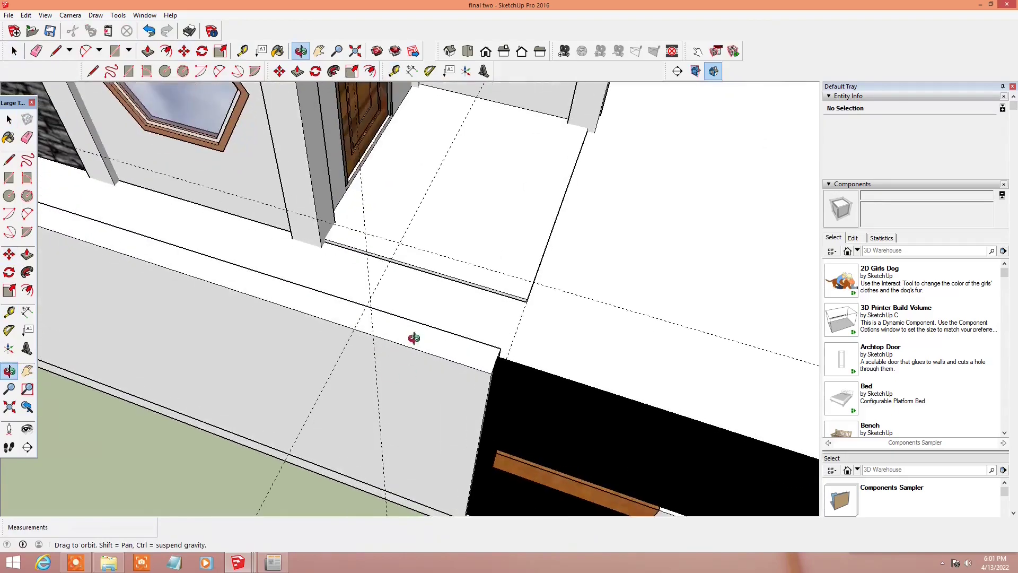
# Step: Measure along the wall top to mark the small opening left of the main gates
pyautogui.press('t')
pyautogui.scroll(-5, 409, 300)
pyautogui.scroll(5, 457, 355)
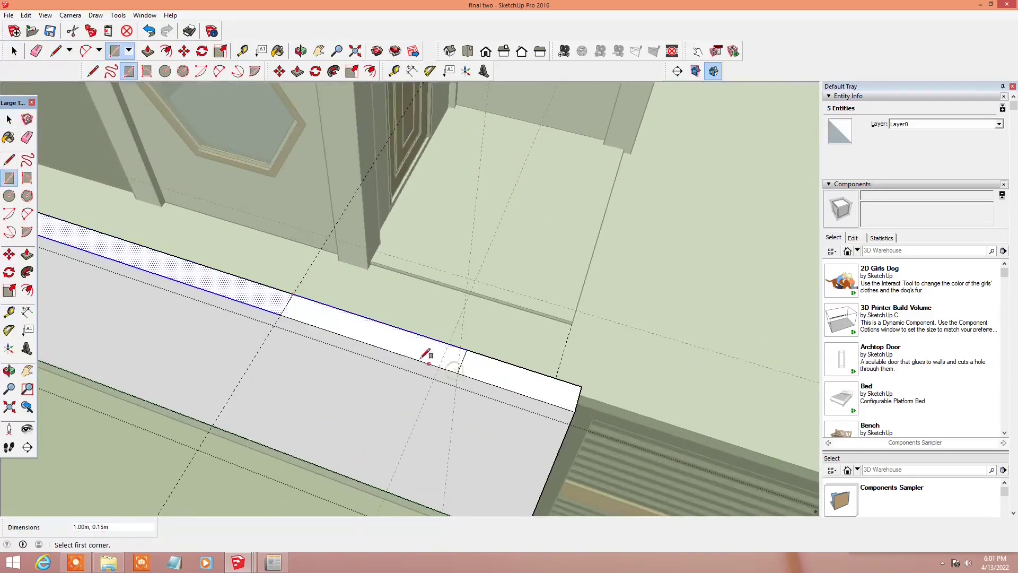
pyautogui.scroll(-5, 424, 371)
pyautogui.moveTo(416, 392); pyautogui.dragTo(531, 330, button='middle')
pyautogui.press('t')
pyautogui.click(600, 298)
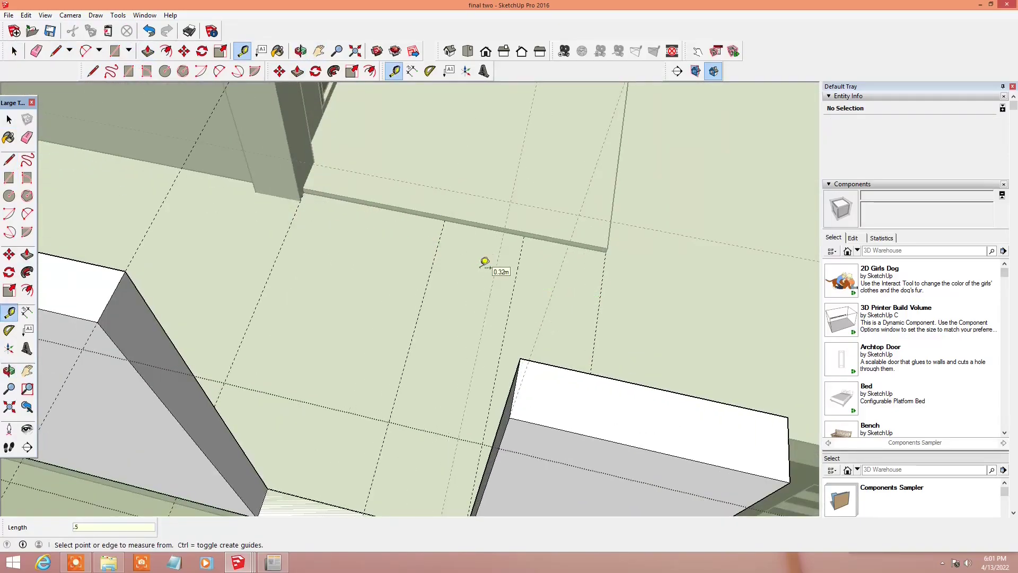
pyautogui.scroll(-5, 369, 311)
pyautogui.moveTo(514, 266); pyautogui.dragTo(446, 245, button='middle')
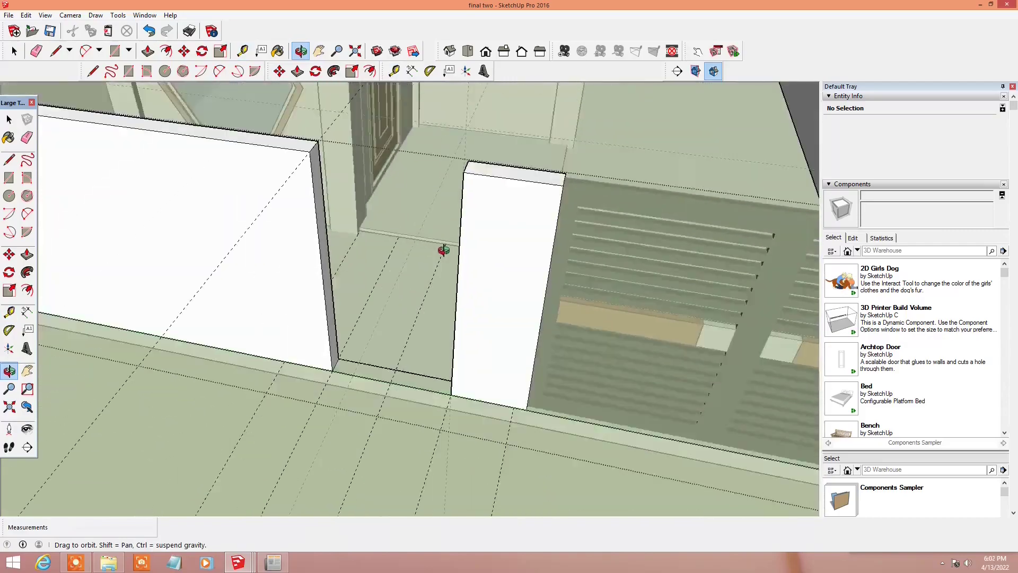
# Step: Pick a gate panel and scale its copy to 0.81 of its width
pyautogui.press('space')
pyautogui.click(548, 319)
pyautogui.press('Escape')
pyautogui.moveTo(413, 340); pyautogui.dragTo(422, 318, button='middle')
pyautogui.click(421, 318)
pyautogui.scroll(4, 424, 313)
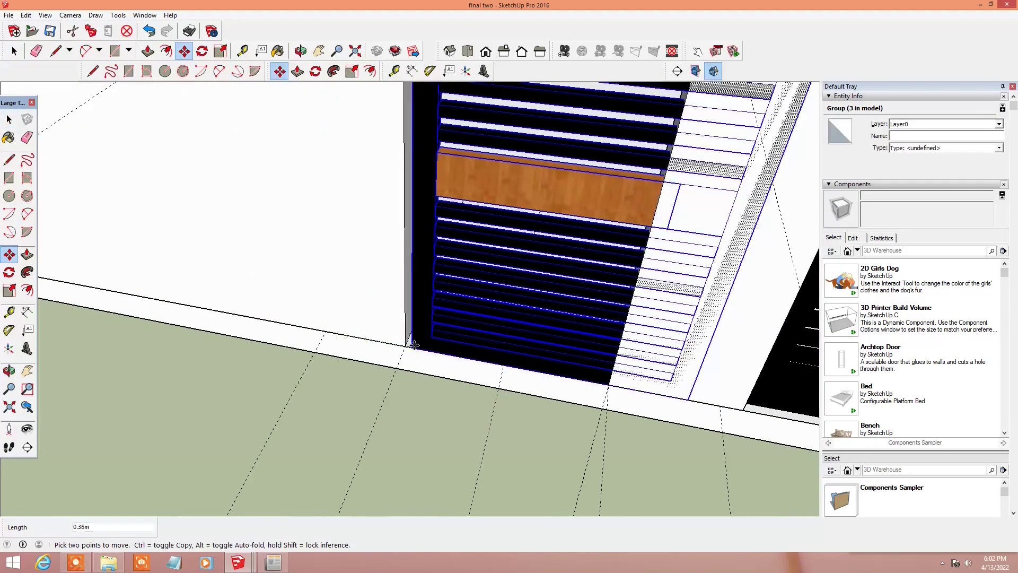
pyautogui.scroll(2, 438, 327)
pyautogui.scroll(2, 430, 294)
pyautogui.moveTo(582, 299); pyautogui.dragTo(528, 289)
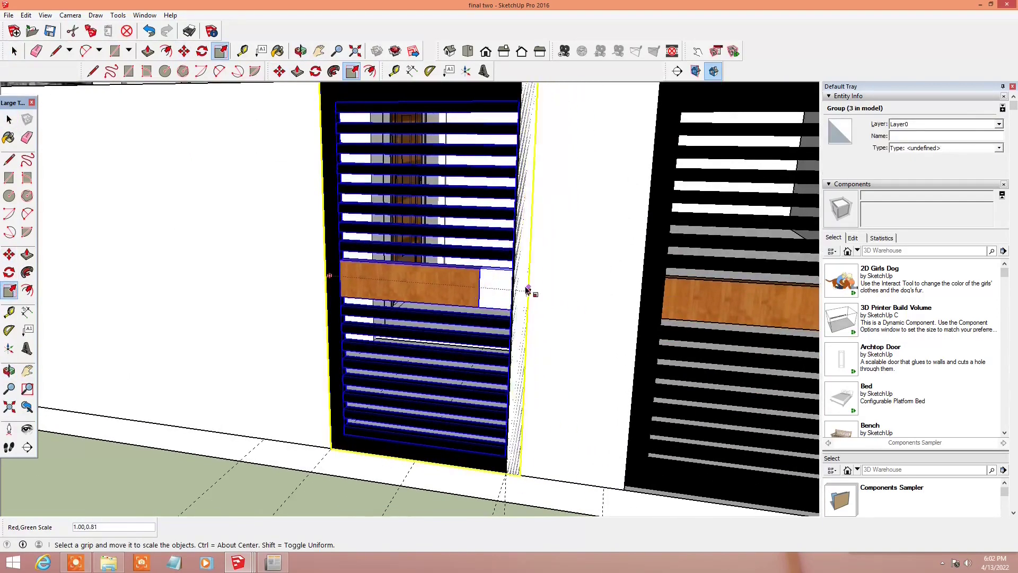
# Step: Slide the narrow gate panel into the small wall opening
pyautogui.press('space')
pyautogui.moveTo(459, 411); pyautogui.dragTo(268, 412, button='middle')
pyautogui.press('m')
pyautogui.moveTo(183, 422); pyautogui.dragTo(462, 346, button='middle')
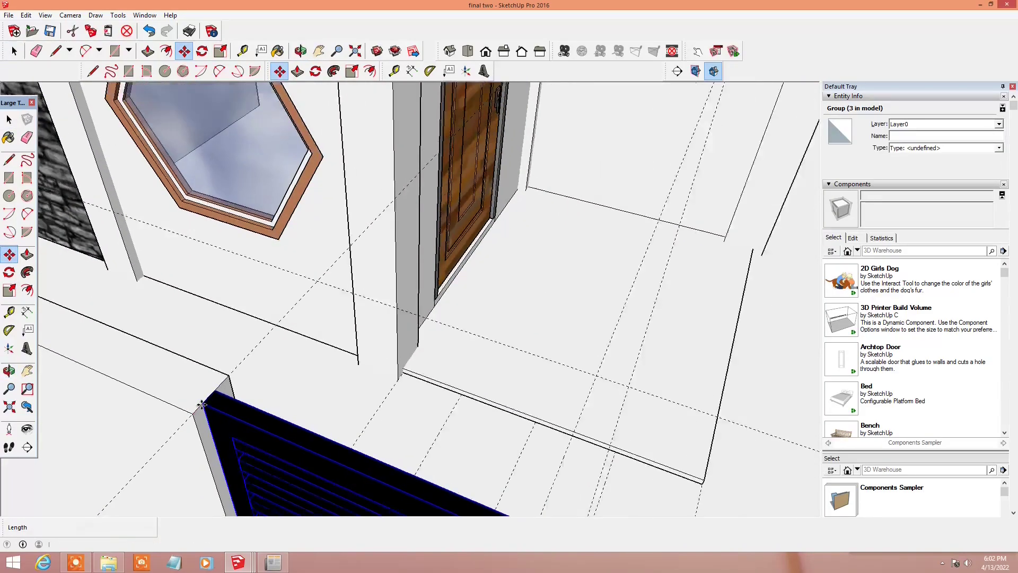
# Step: Pull a tape-measure guide from the panel corner along the wall edge
pyautogui.scroll(2, 461, 346)
pyautogui.press('t')
pyautogui.click(540, 345)
pyautogui.scroll(2, 509, 325)
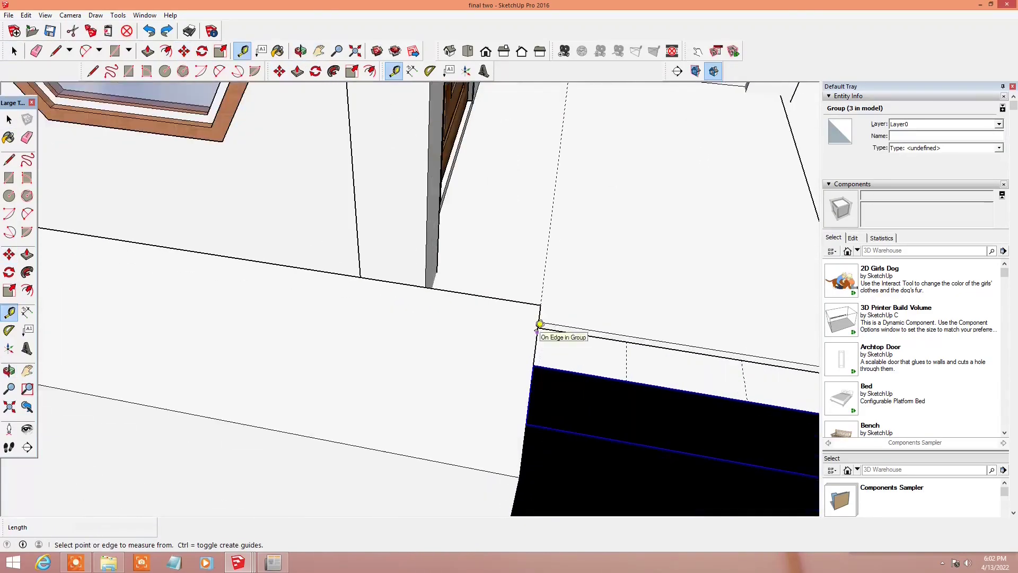
pyautogui.moveTo(546, 334); pyautogui.dragTo(467, 424, button='middle')
# Step: Set the guide offset to 0.6 m and open the wall section left of the gates
pyautogui.write('.6')
pyautogui.press('Return')
pyautogui.scroll(-3, 393, 376)
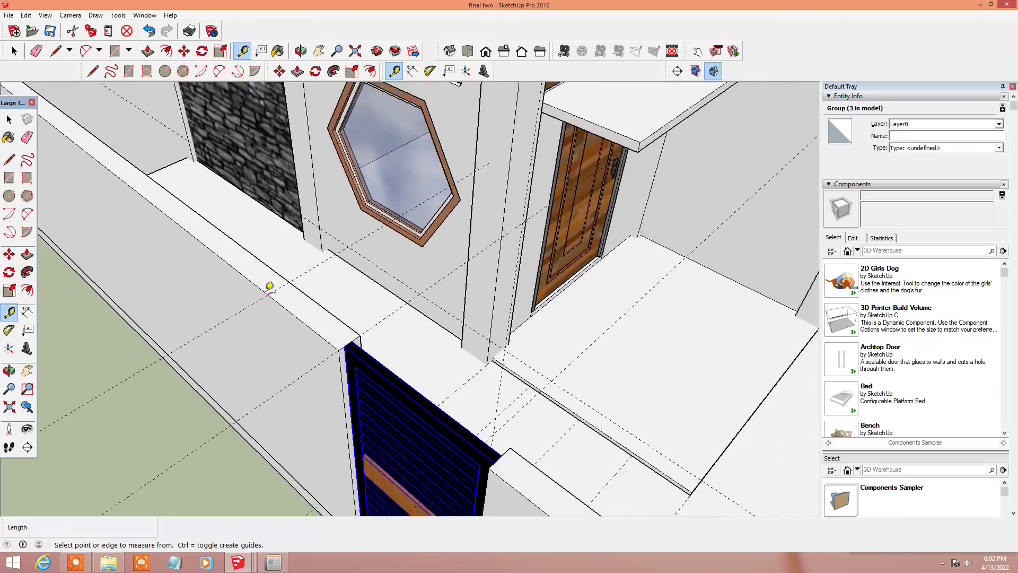
pyautogui.press('space')
pyautogui.doubleClick(291, 325)
pyautogui.moveTo(273, 288); pyautogui.dragTo(401, 352, button='middle')
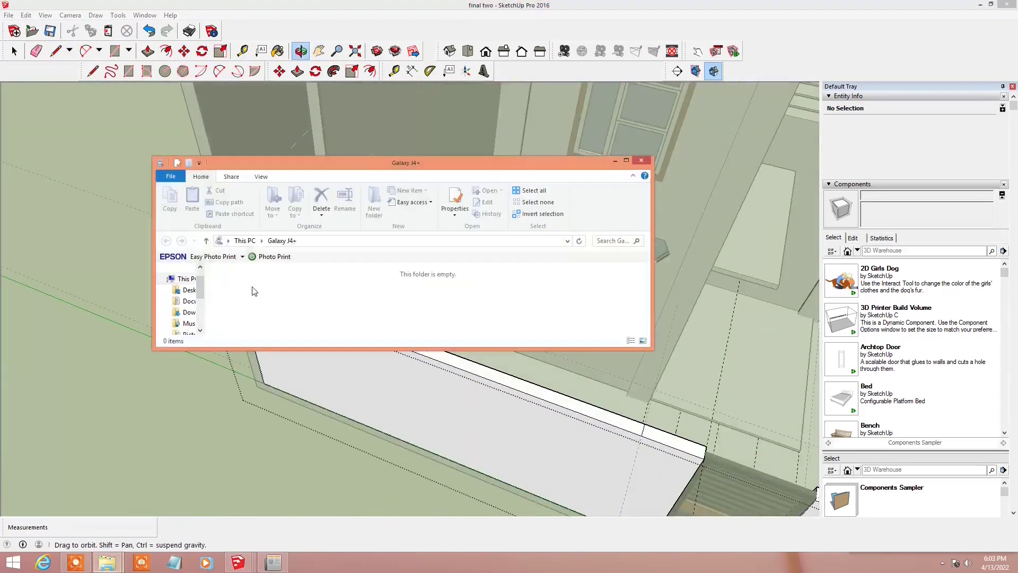
pyautogui.scroll(3, 268, 302)
pyautogui.scroll(3, 238, 273)
# Step: Measure from the wall's top corner, push/pull its face, then pan toward the house side
pyautogui.press('t')
pyautogui.click(234, 252)
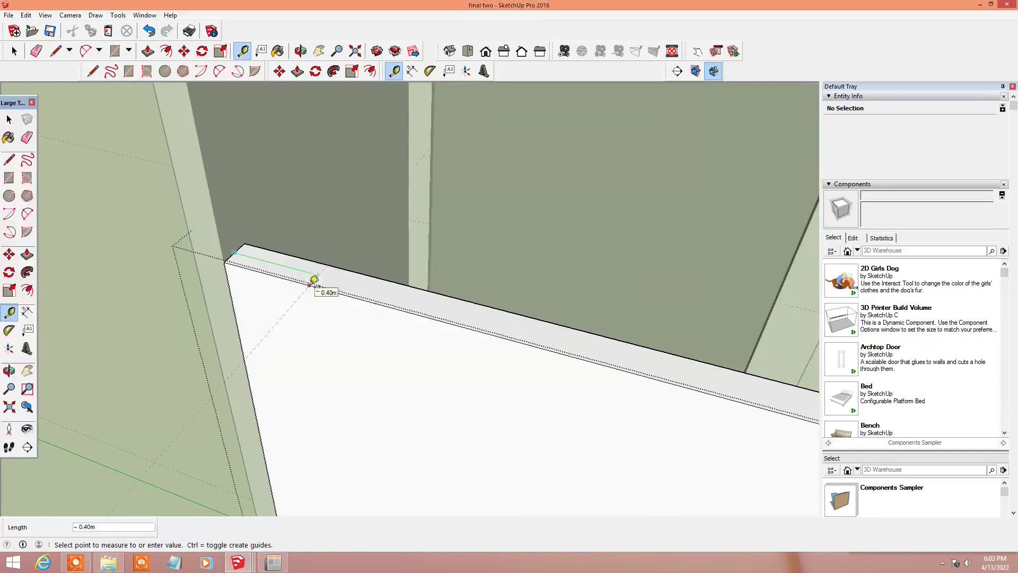
pyautogui.scroll(-3, 378, 270)
pyautogui.moveTo(432, 368); pyautogui.dragTo(551, 350, button='middle')
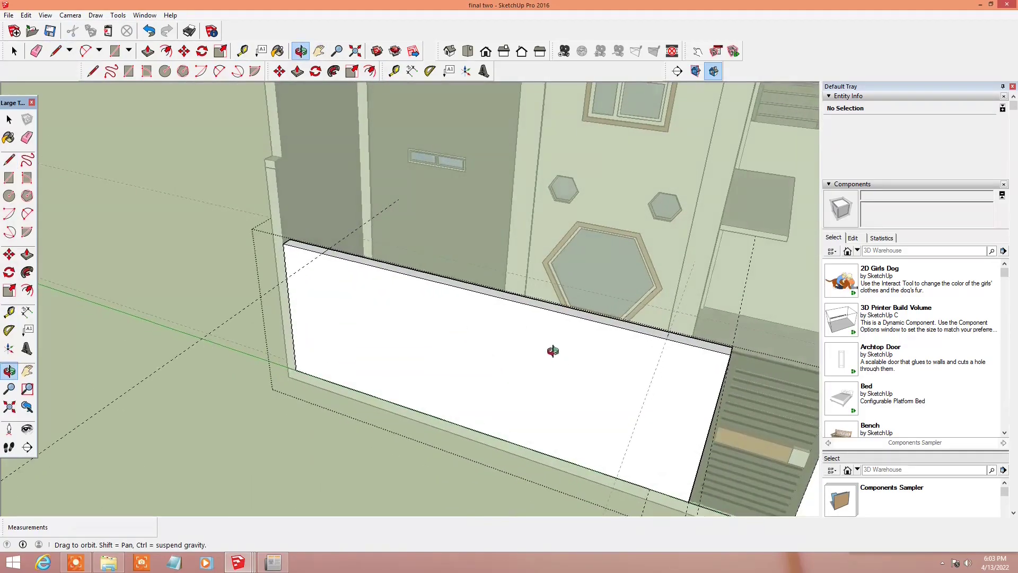
pyautogui.press('p')
pyautogui.click(551, 350)
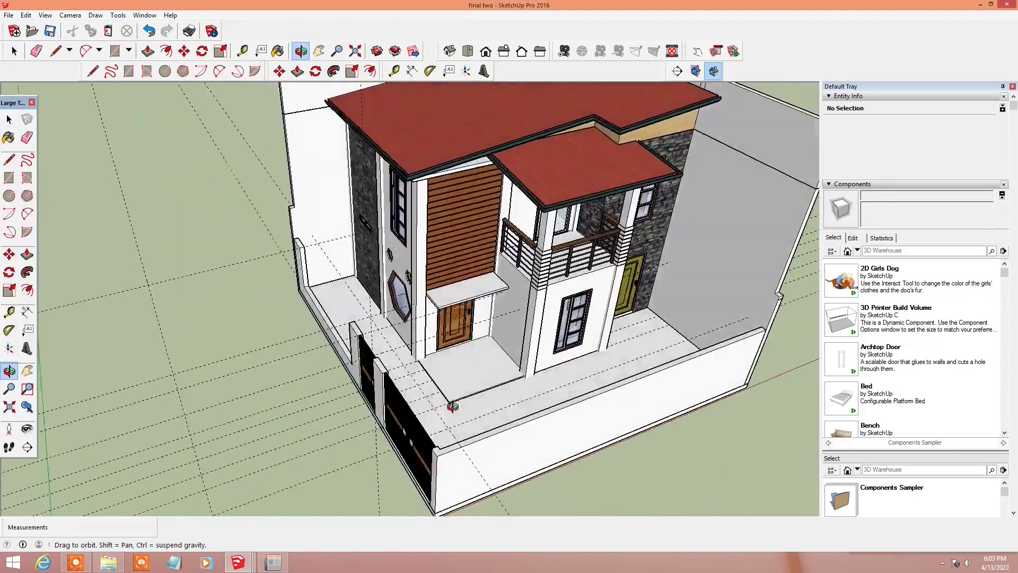
pyautogui.scroll(-5, 487, 404)
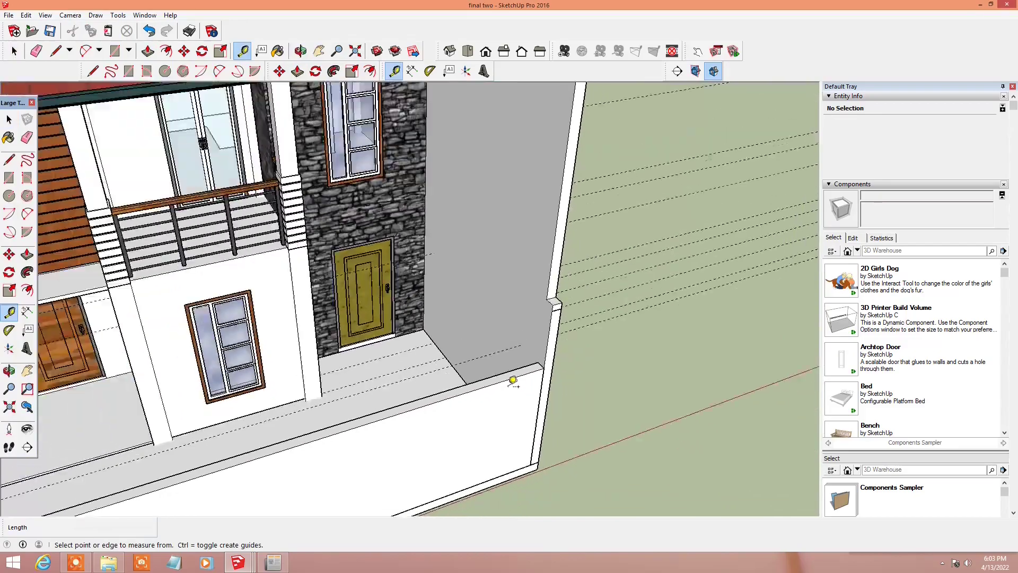
pyautogui.moveTo(513, 380)
pyautogui.mouseDown(button='middle')
pyautogui.moveTo(359, 391)
pyautogui.moveTo(482, 378)
pyautogui.mouseUp(button='middle')
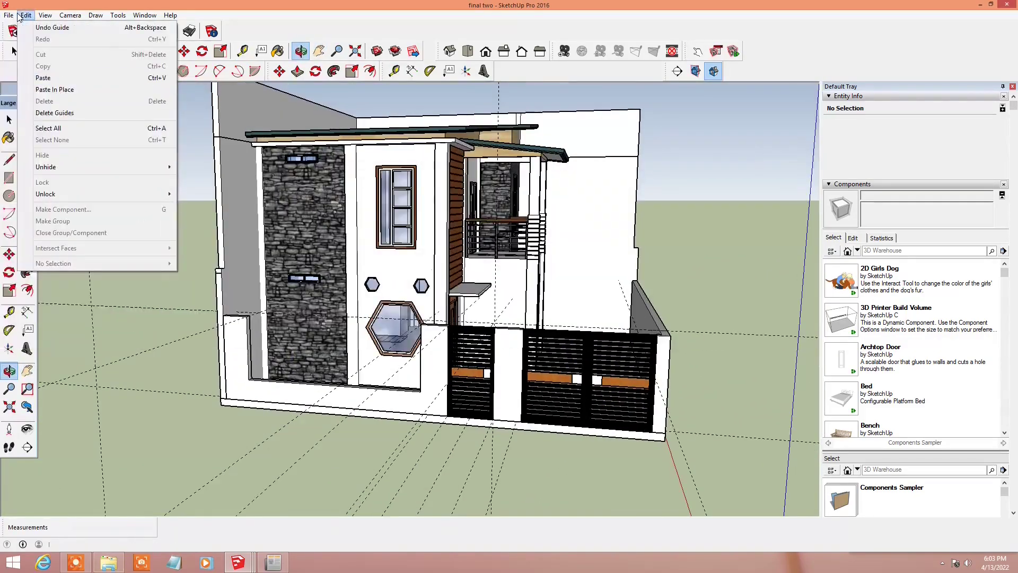
pyautogui.scroll(5, 416, 438)
# Step: Place tape-measure guides at the front wall corner beside the gate pillar
pyautogui.moveTo(415, 438); pyautogui.dragTo(617, 307, button='middle')
pyautogui.press('t')
pyautogui.scroll(4, 609, 465)
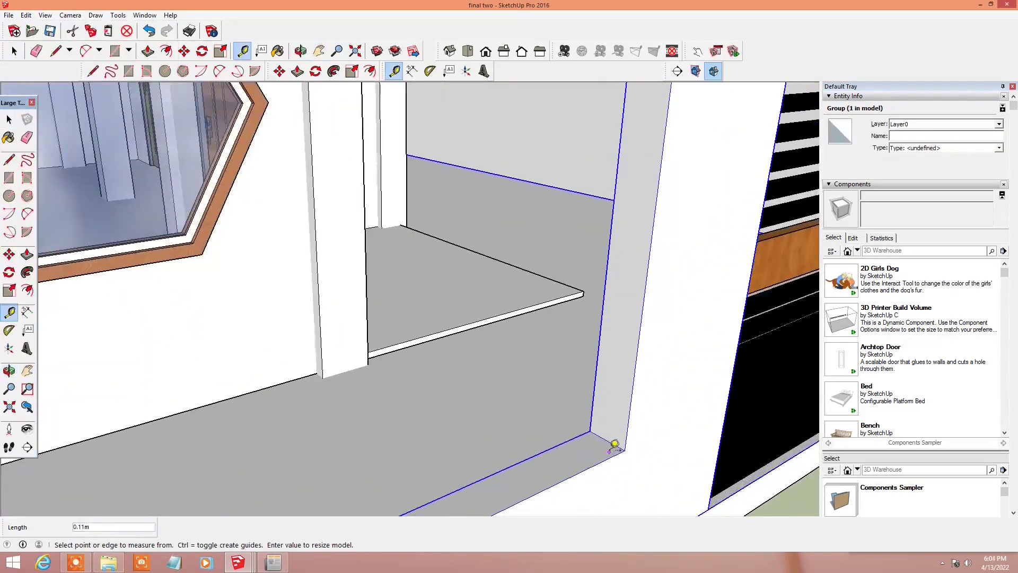
pyautogui.scroll(2, 609, 445)
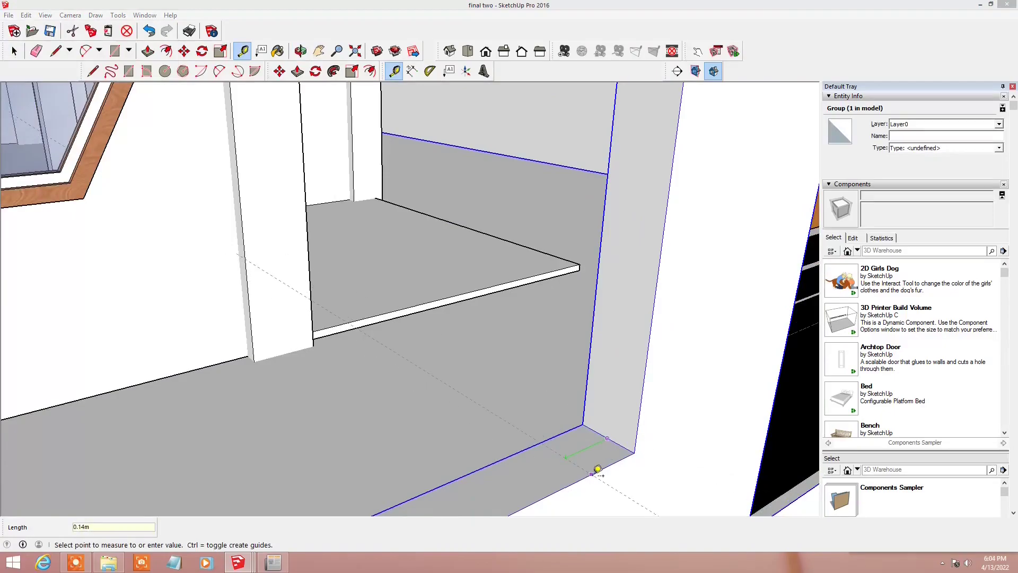
pyautogui.click(606, 459)
pyautogui.scroll(1, 602, 434)
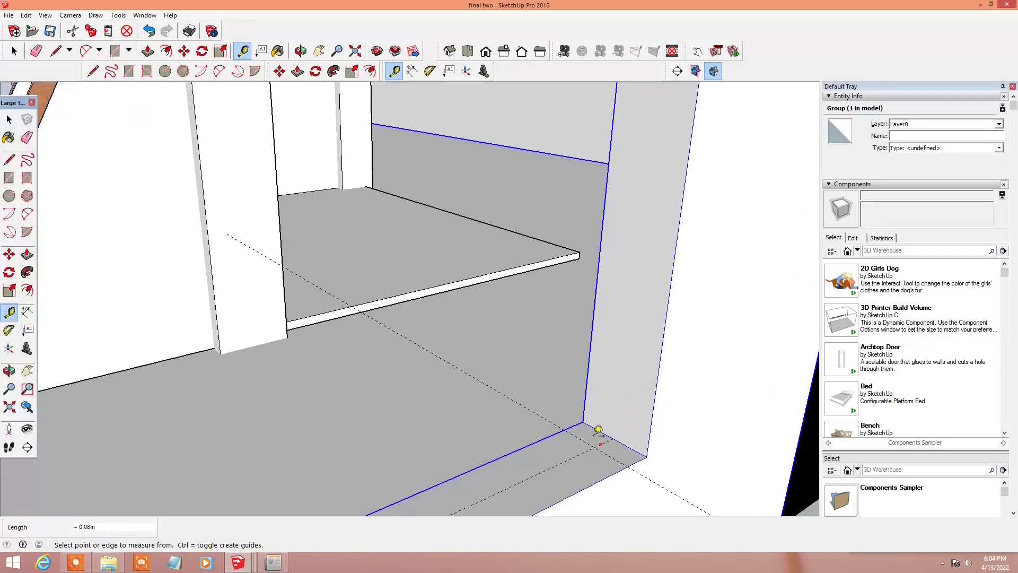
pyautogui.scroll(1, 600, 445)
pyautogui.click(578, 455)
pyautogui.click(573, 436)
# Step: Pull a small rectangle up into a thin vertical post and make it a group
pyautogui.press('r')
pyautogui.scroll(1, 615, 432)
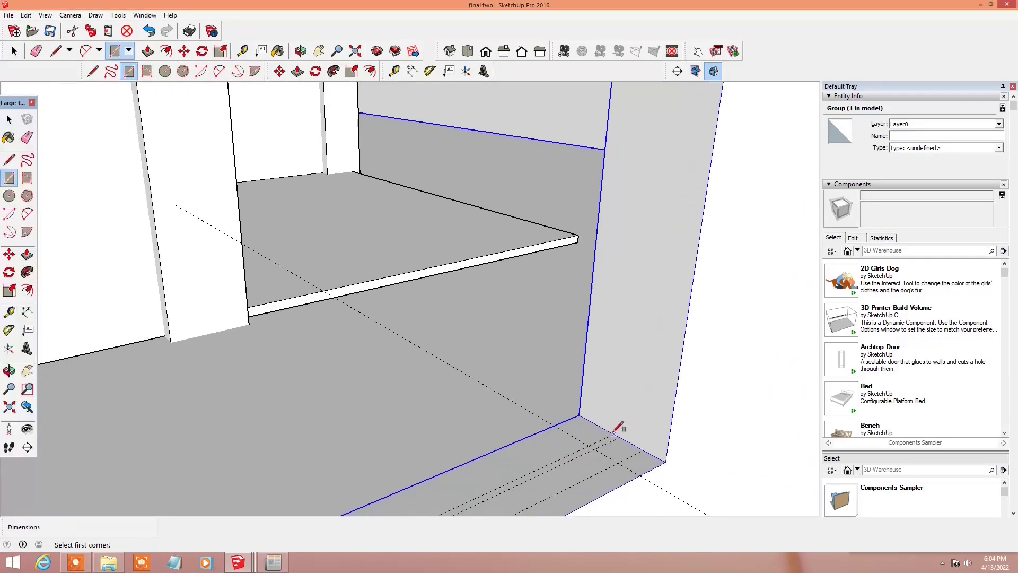
pyautogui.press('p')
pyautogui.click(615, 451)
pyautogui.scroll(-2, 610, 440)
pyautogui.moveTo(610, 440); pyautogui.dragTo(660, 208, button='middle')
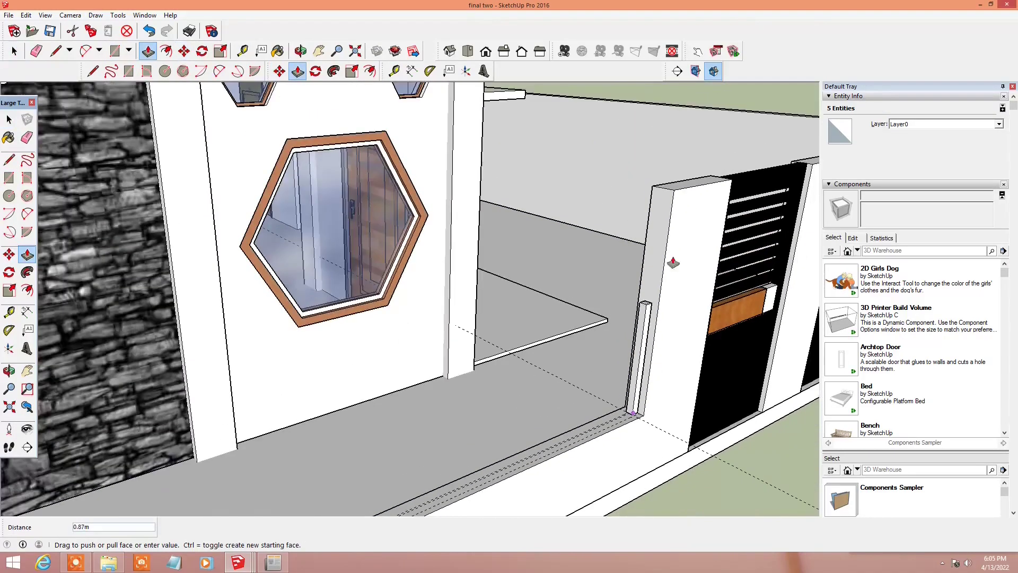
pyautogui.press('space')
pyautogui.tripleClick(660, 207)
pyautogui.rightClick(660, 204)
pyautogui.click(728, 298)
# Step: Copy the post along the front wall, spacing the copies evenly with /5
pyautogui.moveTo(728, 298); pyautogui.dragTo(717, 405, button='middle')
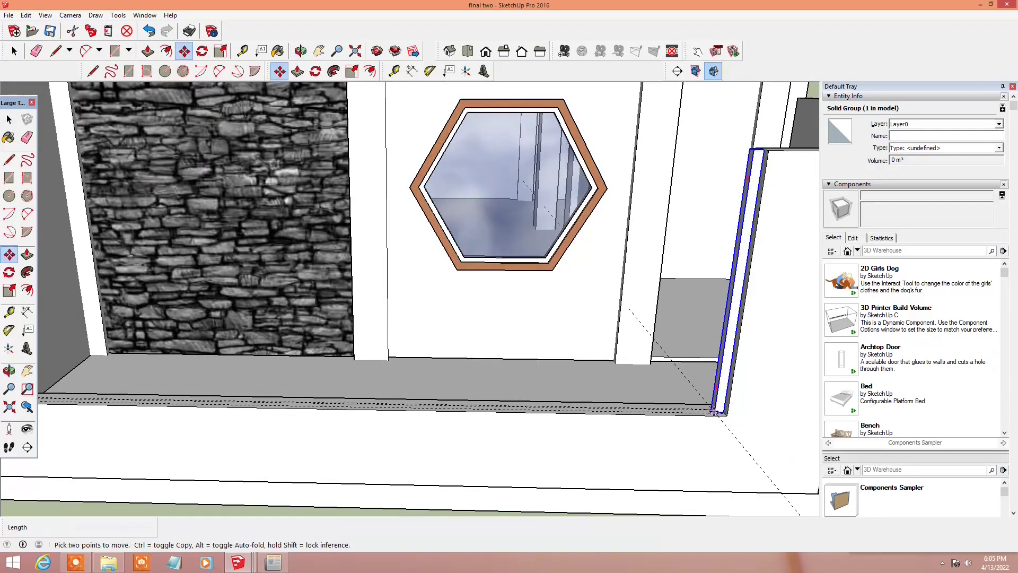
pyautogui.scroll(-1, 719, 411)
pyautogui.scroll(-2, 372, 375)
pyautogui.scroll(4, 645, 408)
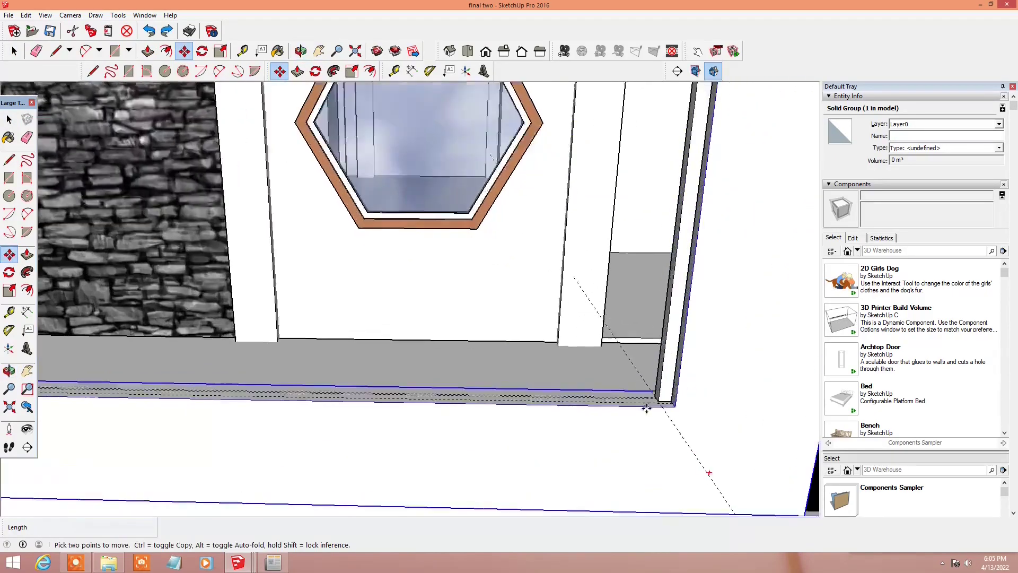
pyautogui.hotkey('ctrl', 't')
pyautogui.scroll(2, 684, 401)
pyautogui.press('t')
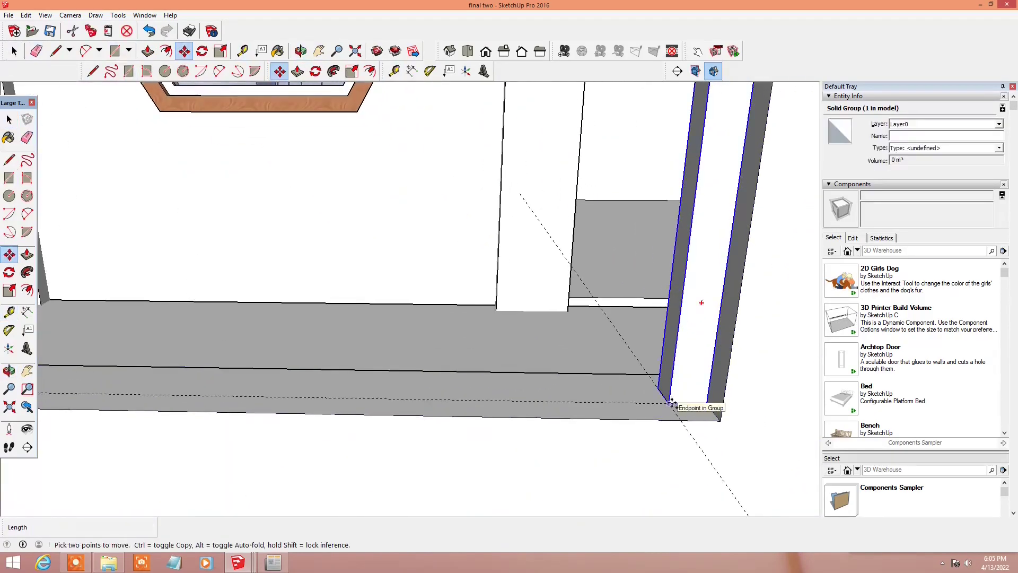
pyautogui.click(671, 403)
pyautogui.press('ctrl')
pyautogui.scroll(-4, 530, 393)
pyautogui.scroll(4, 115, 376)
pyautogui.scroll(-3, 144, 383)
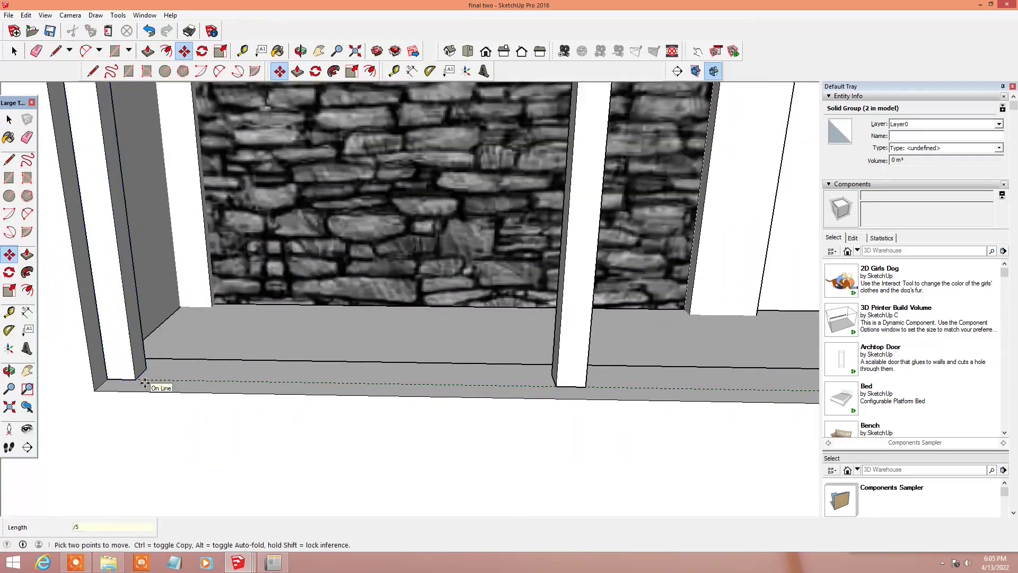
pyautogui.scroll(-3, 722, 277)
pyautogui.press('space')
pyautogui.press('h')
pyautogui.scroll(4, 648, 312)
# Step: Build a grouped top rail across the post tops from a 0.1 m guide
pyautogui.scroll(4, 647, 312)
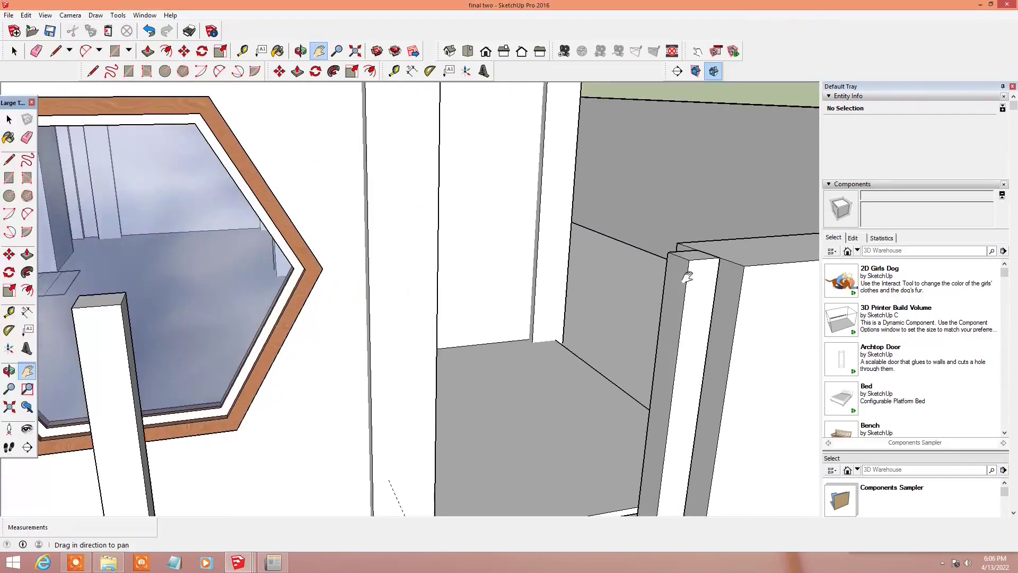
pyautogui.write('r.1')
pyautogui.press('Return')
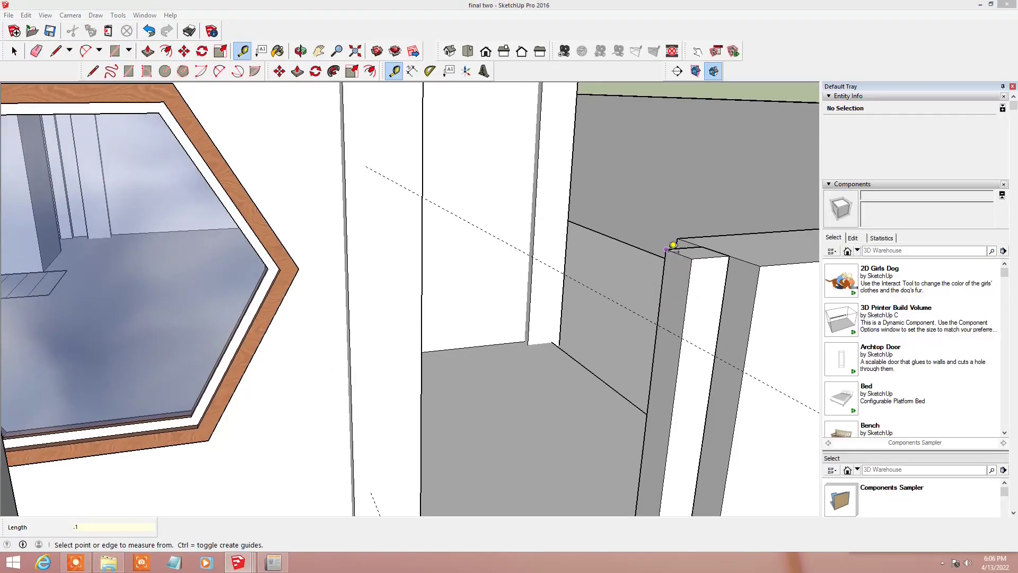
pyautogui.press('r')
pyautogui.click(666, 244)
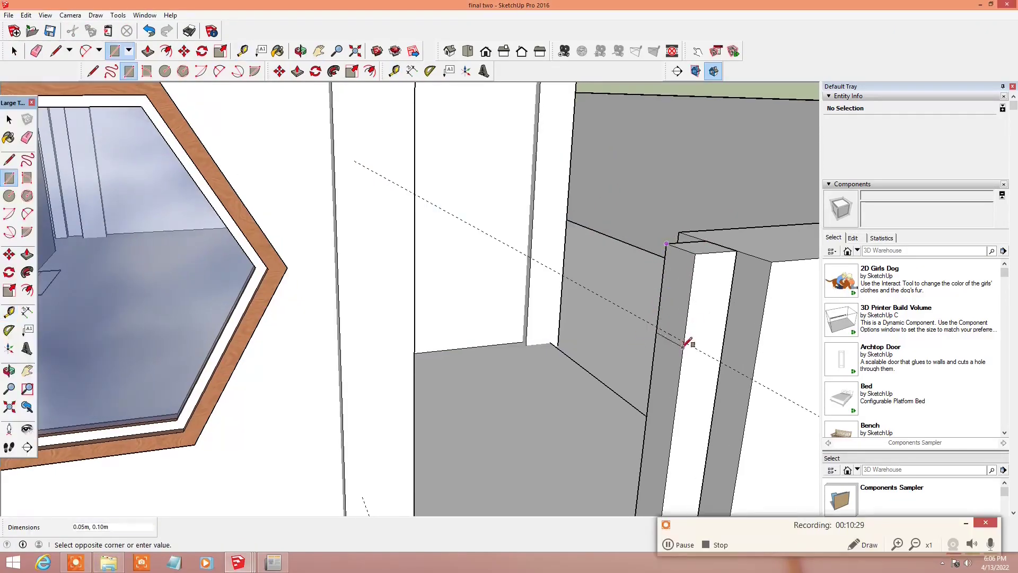
pyautogui.click(687, 344)
pyautogui.press('p')
pyautogui.scroll(-5, 541, 339)
pyautogui.scroll(5, 530, 329)
pyautogui.press('space')
pyautogui.rightClick(510, 317)
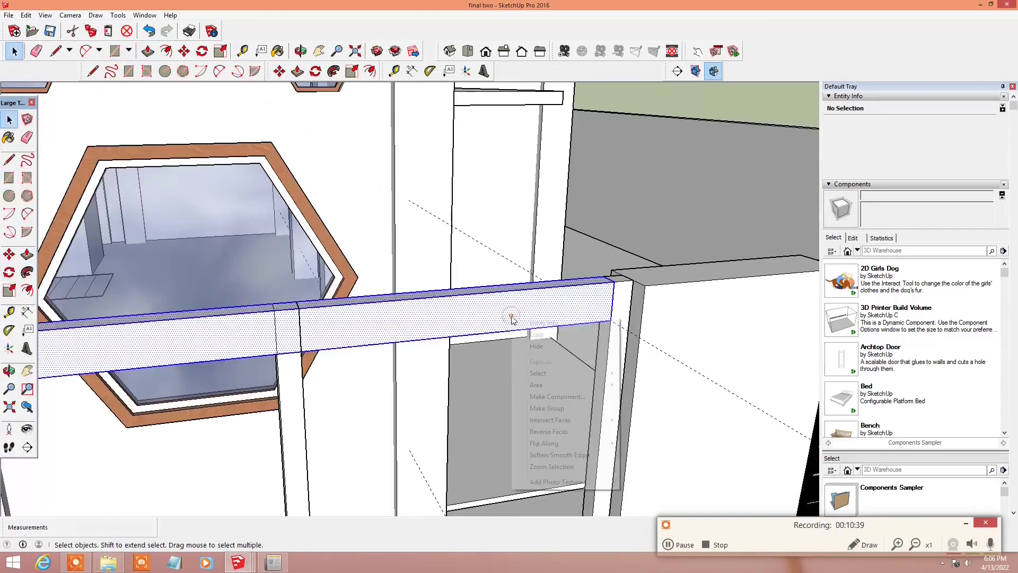
pyautogui.click(547, 407)
# Step: Copy the rail to create the first horizontal slat
pyautogui.press('ctrl')
pyautogui.click(612, 322)
pyautogui.scroll(-5, 611, 322)
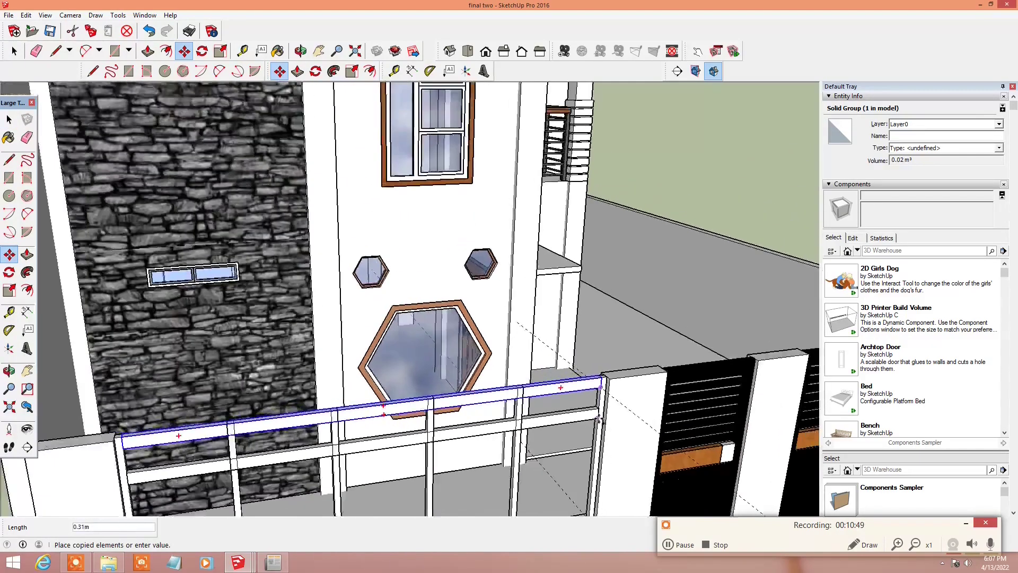
pyautogui.scroll(3, 587, 491)
pyautogui.press('space')
pyautogui.scroll(-5, 539, 357)
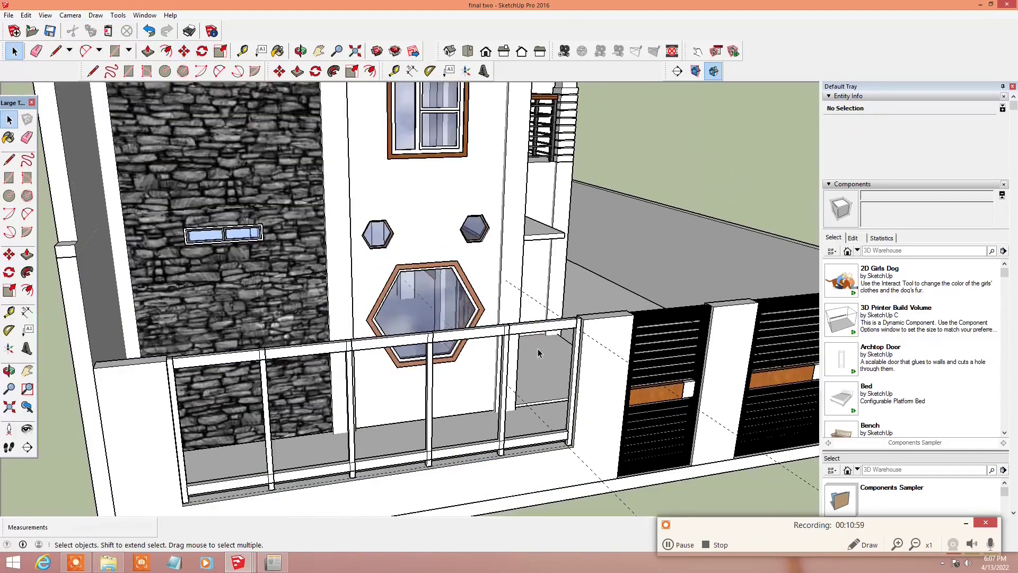
pyautogui.scroll(6, 570, 325)
# Step: Place a guide at the post edge and array slat copies evenly down the fence
pyautogui.press('t')
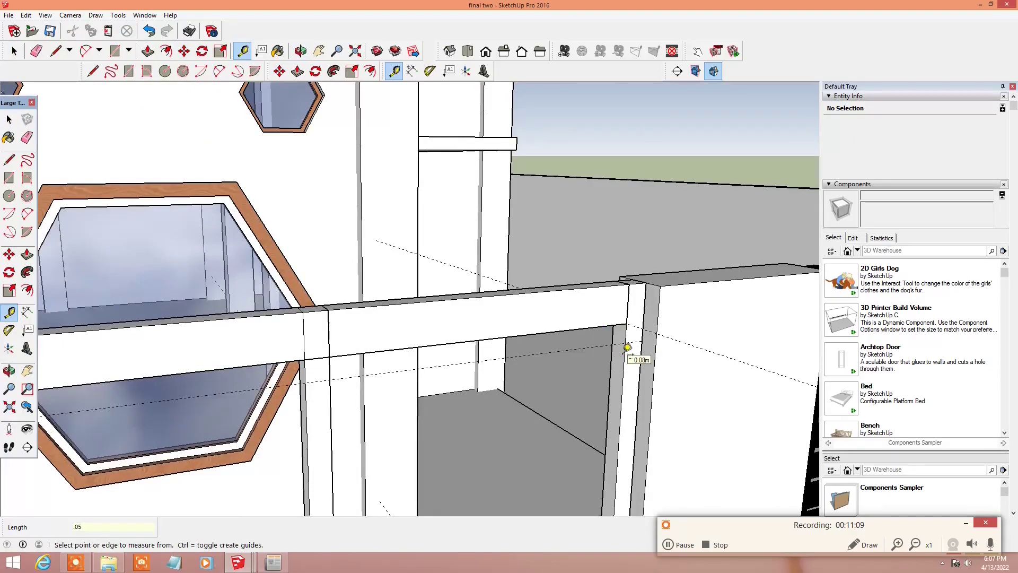
pyautogui.scroll(2, 628, 347)
pyautogui.click(627, 347)
pyautogui.scroll(2, 623, 348)
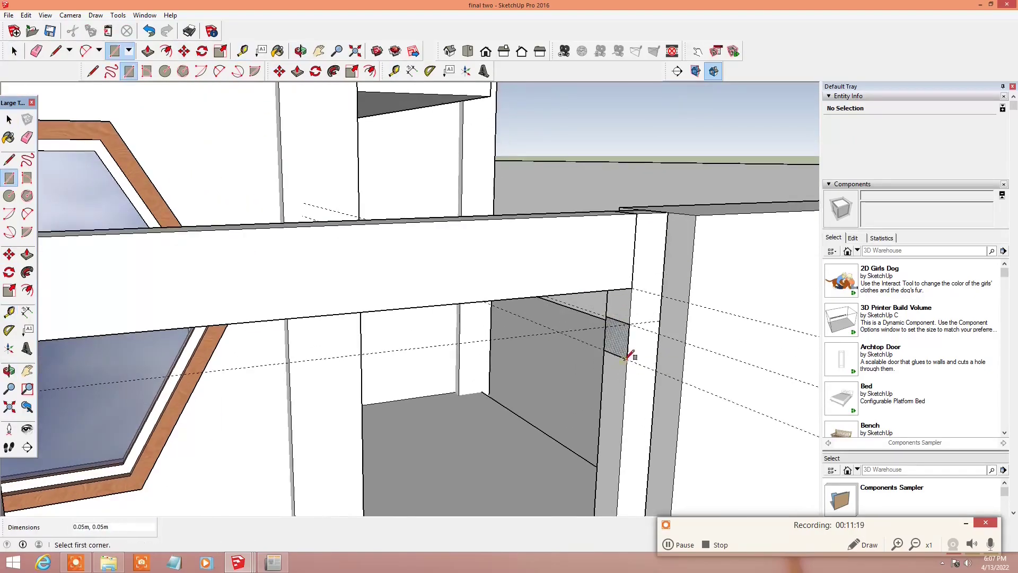
pyautogui.scroll(-3, 610, 366)
pyautogui.scroll(-2, 583, 377)
pyautogui.press('space')
pyautogui.scroll(3, 562, 382)
pyautogui.scroll(2, 556, 386)
pyautogui.tripleClick(546, 386)
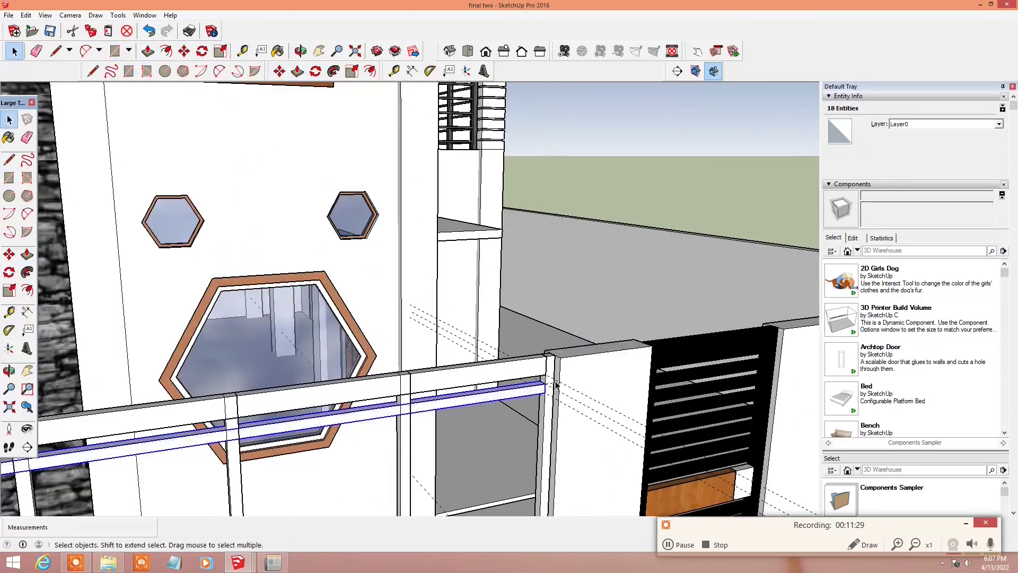
pyautogui.keyDown('shift'); pyautogui.moveTo(556, 385); pyautogui.dragTo(552, 463, button='middle'); pyautogui.keyUp('shift')
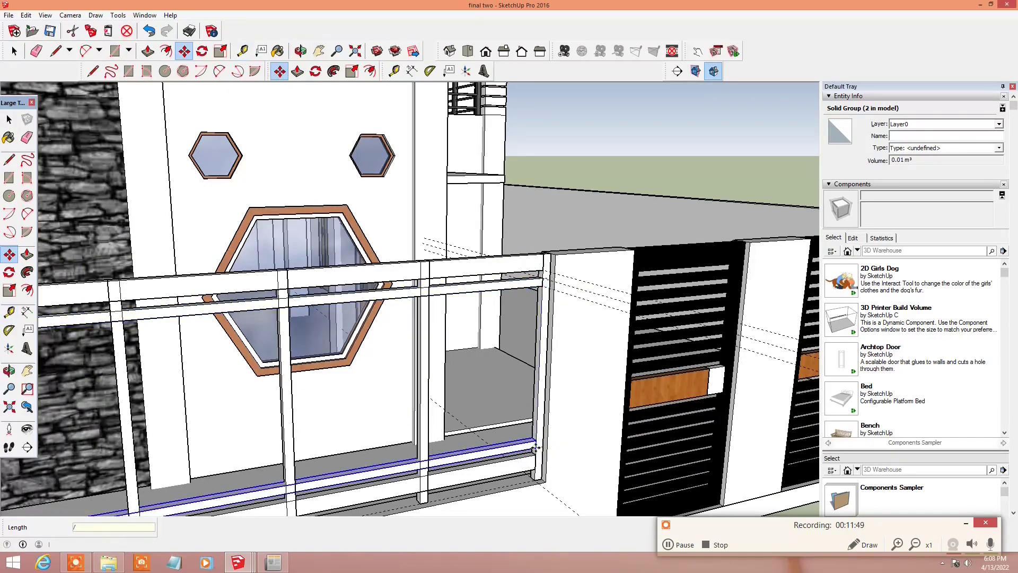
pyautogui.scroll(-3, 535, 449)
pyautogui.moveTo(535, 448); pyautogui.dragTo(530, 403, button='middle')
pyautogui.press('space')
pyautogui.scroll(3, 531, 403)
# Step: Paint the fence posts and slats with the 0137_Black material
pyautogui.scroll(-5, 921, 461)
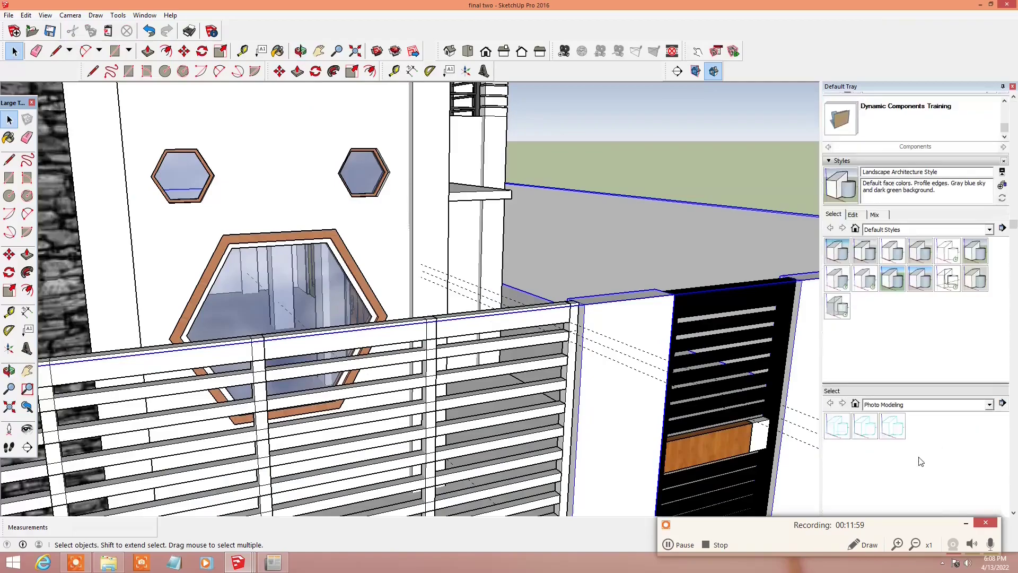
pyautogui.press('b')
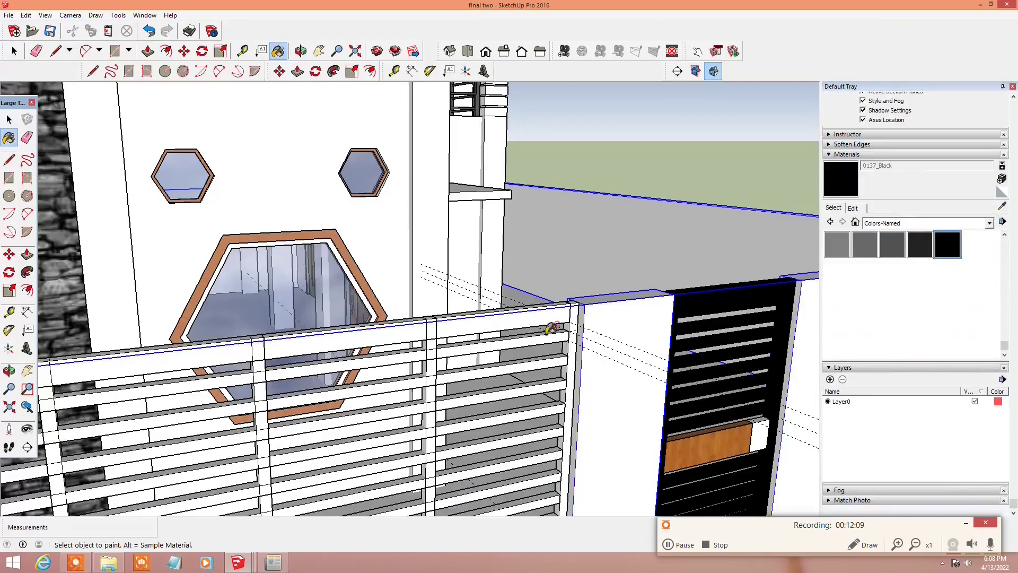
pyautogui.click(551, 328)
pyautogui.scroll(-3, 562, 360)
pyautogui.scroll(3, 592, 403)
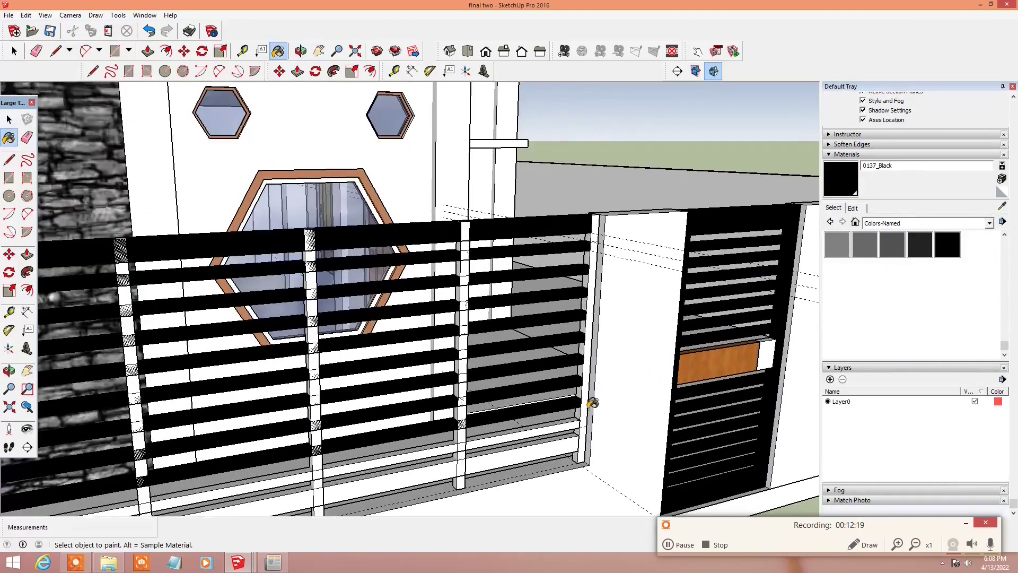
pyautogui.scroll(-5, 145, 409)
pyautogui.scroll(3, 371, 344)
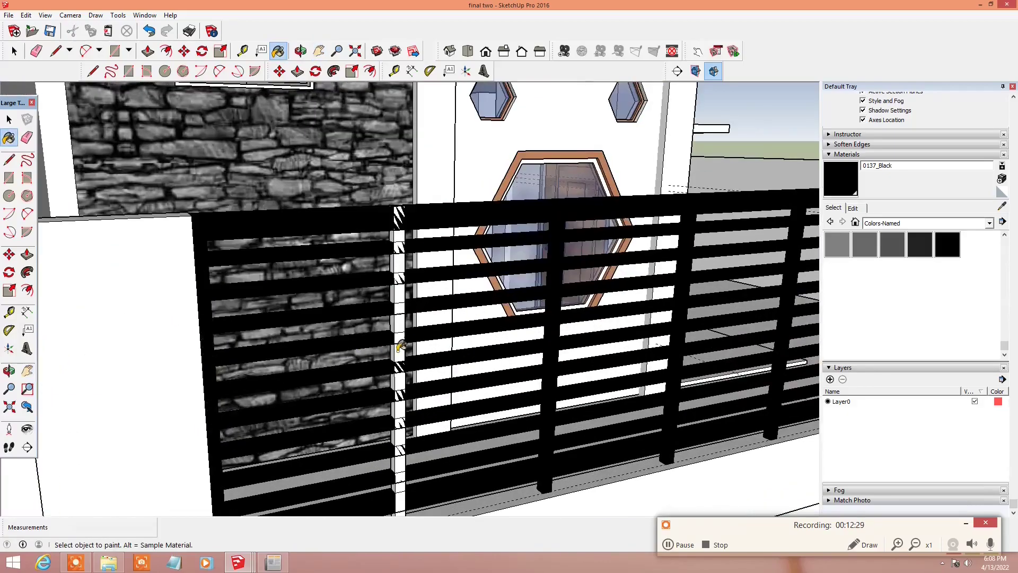
pyautogui.scroll(-4, 478, 345)
pyautogui.moveTo(610, 372)
pyautogui.keyDown('shift'); pyautogui.mouseDown(button='middle')
pyautogui.moveTo(648, 362)
pyautogui.moveTo(431, 345)
pyautogui.mouseUp(button='middle'); pyautogui.keyUp('shift')
pyautogui.scroll(3, 731, 364)
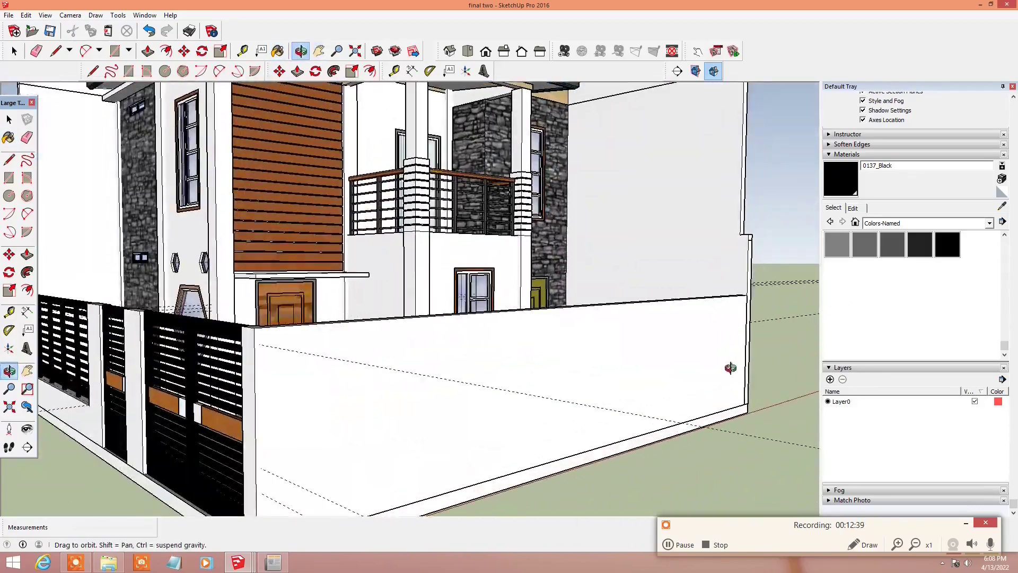
pyautogui.press('space')
# Step: Edit the side boundary wall group and draw a dividing line along it
pyautogui.scroll(3, 473, 471)
pyautogui.doubleClick(583, 372)
pyautogui.press('t')
pyautogui.scroll(3, 460, 451)
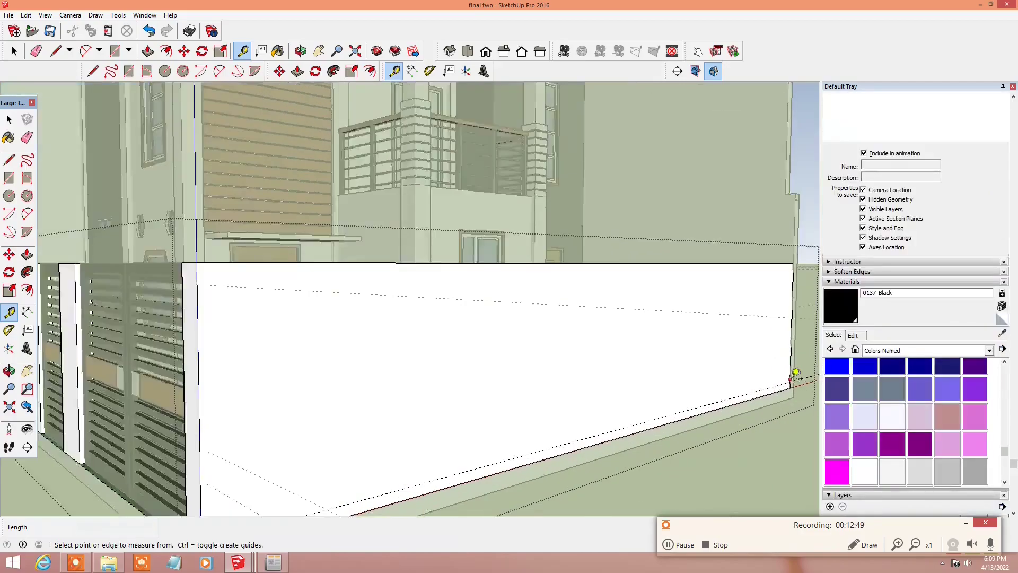
pyautogui.press('l')
pyautogui.click(718, 356)
pyautogui.scroll(2, 530, 387)
pyautogui.click(447, 405)
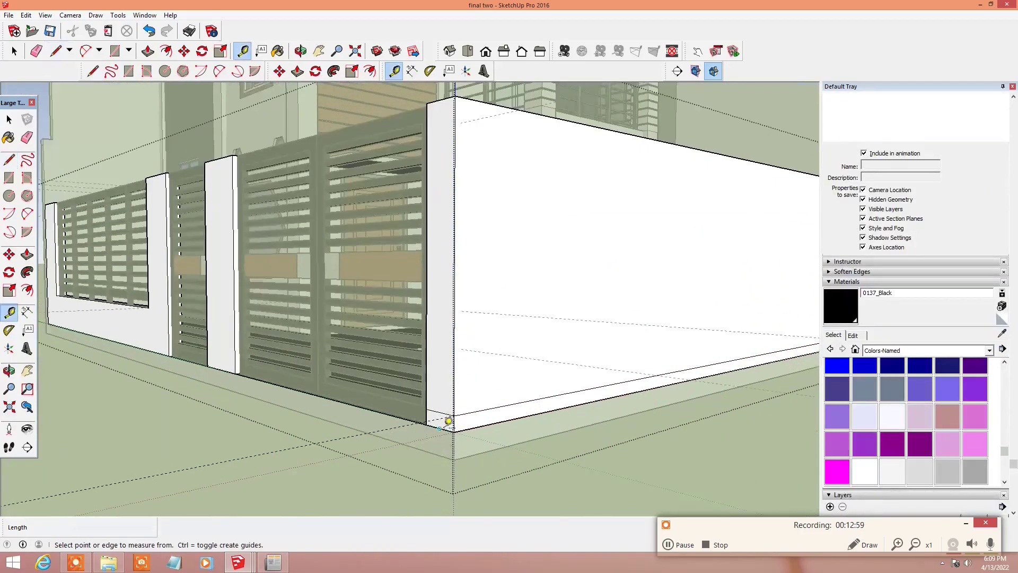
pyautogui.scroll(-3, 477, 371)
pyautogui.scroll(4, 594, 452)
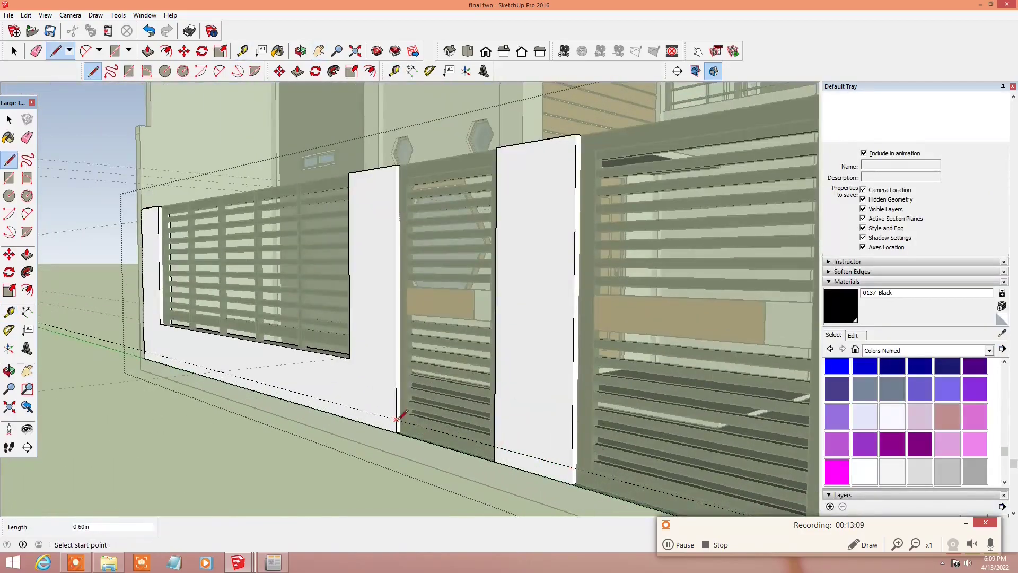
# Step: Paint the wall's base strip with Brick Antique 02 from Brick, Cladding and Siding
pyautogui.click(989, 350)
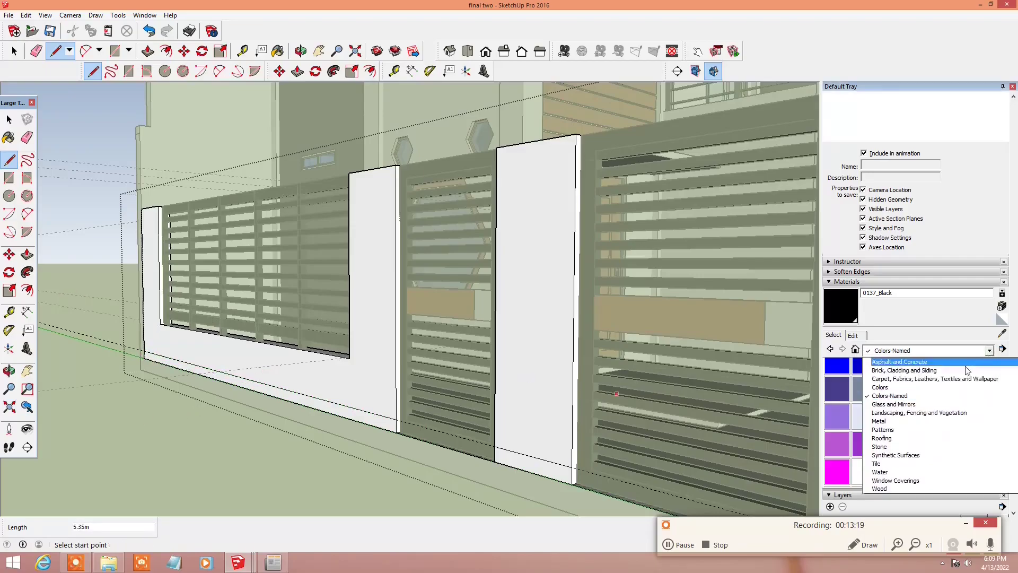
pyautogui.click(890, 368)
pyautogui.click(892, 371)
pyautogui.click(265, 392)
pyautogui.scroll(-3, 371, 318)
pyautogui.scroll(3, 592, 475)
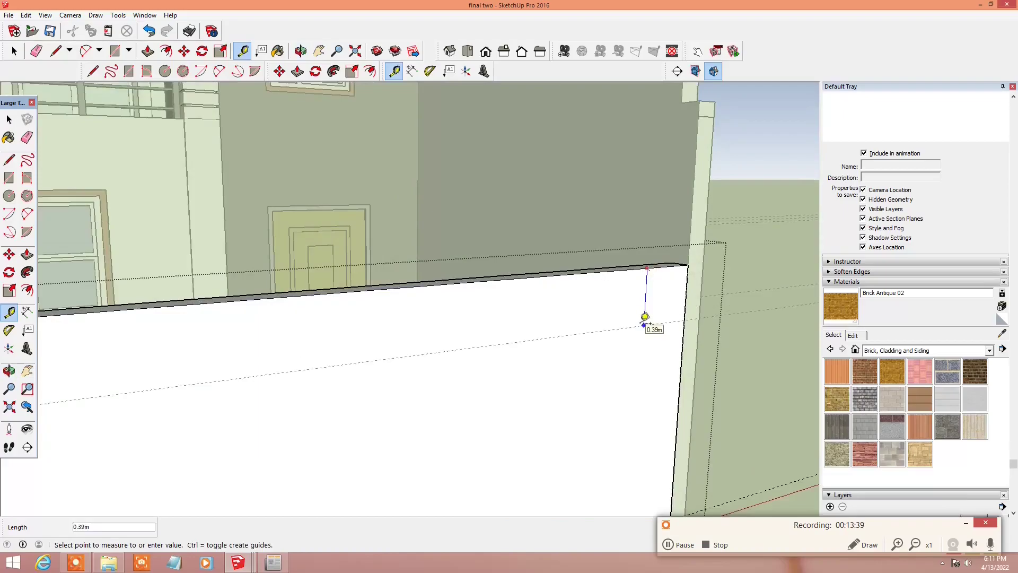
pyautogui.scroll(2, 645, 317)
# Step: Measure 0.12 m down from the wall top and select the wall's front face
pyautogui.press('space')
pyautogui.click(625, 297)
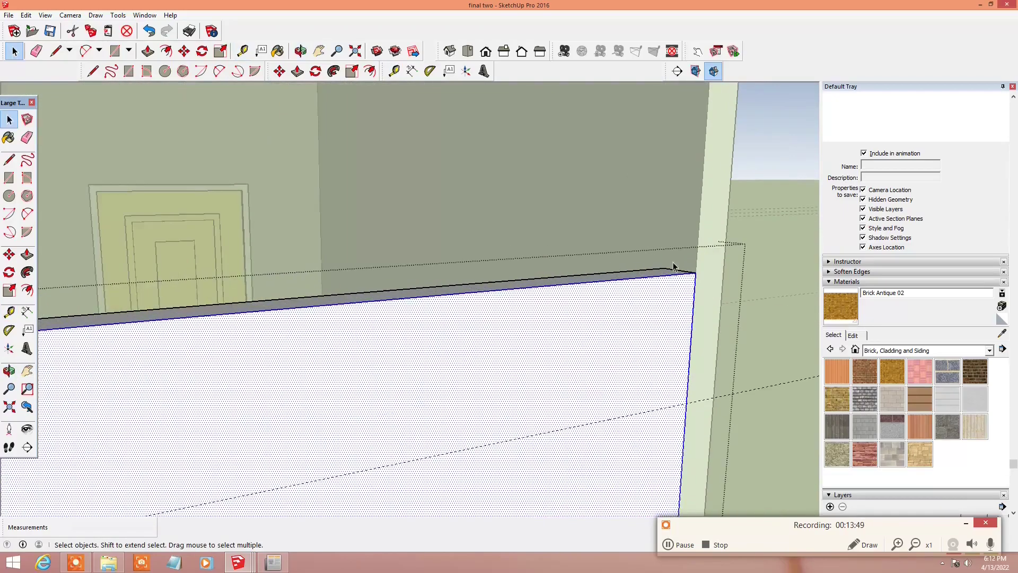
pyautogui.press('p')
pyautogui.click(682, 278)
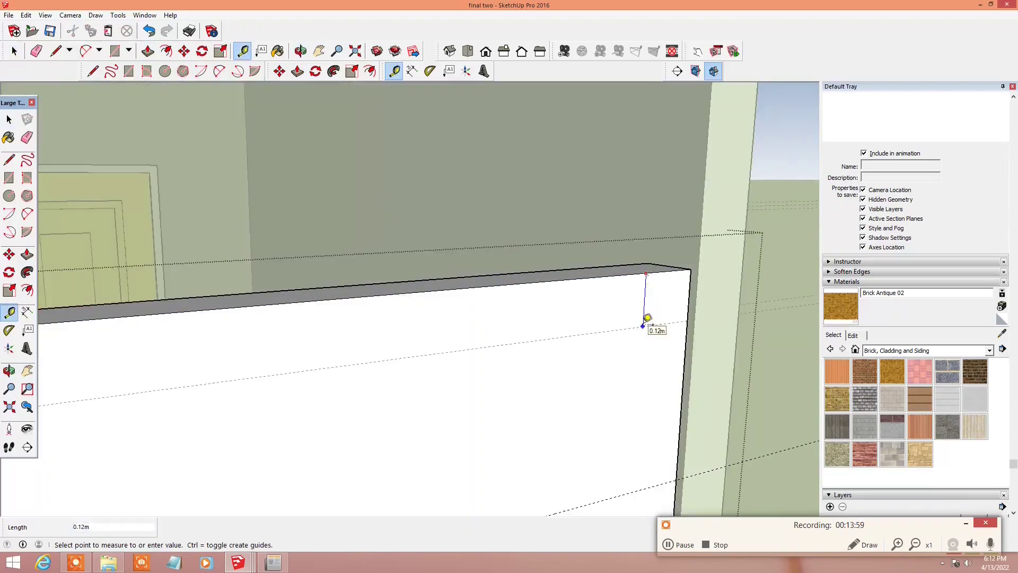
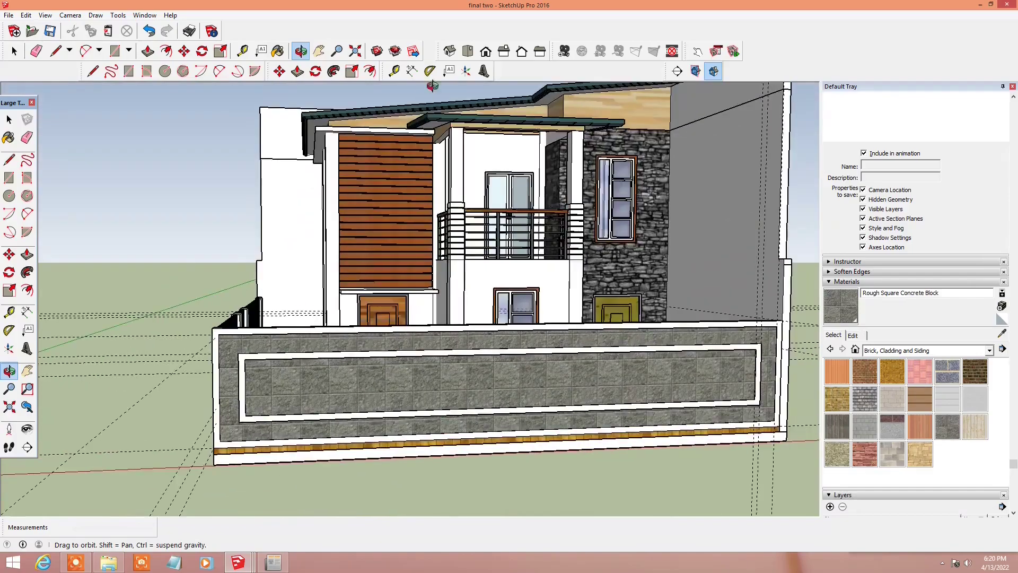
# Step: Place 3D text 'ARCO DESIGN' in Impact, centred on the stone-clad fence panel
pyautogui.click(484, 70)
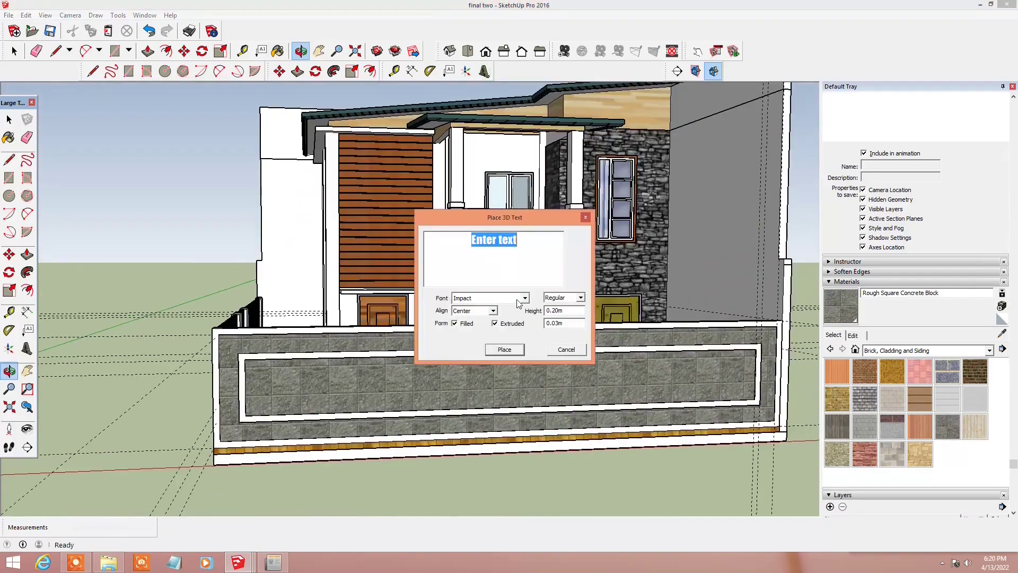
pyautogui.write('ARCO DESIGN')
pyautogui.click(504, 349)
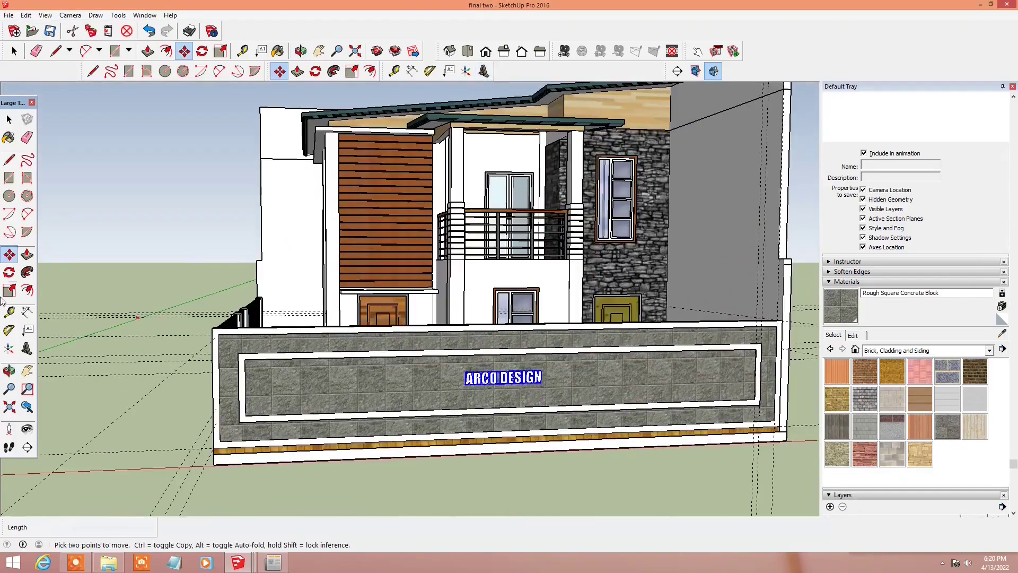
pyautogui.click(519, 383)
pyautogui.scroll(-1, 519, 383)
pyautogui.scroll(2, 371, 424)
pyautogui.scroll(2, 347, 443)
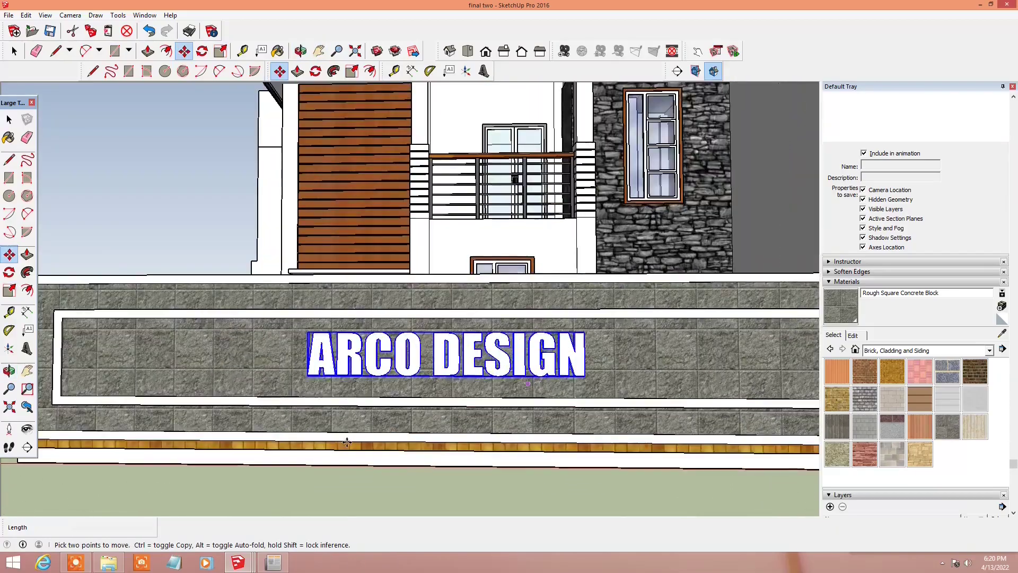
pyautogui.press('space')
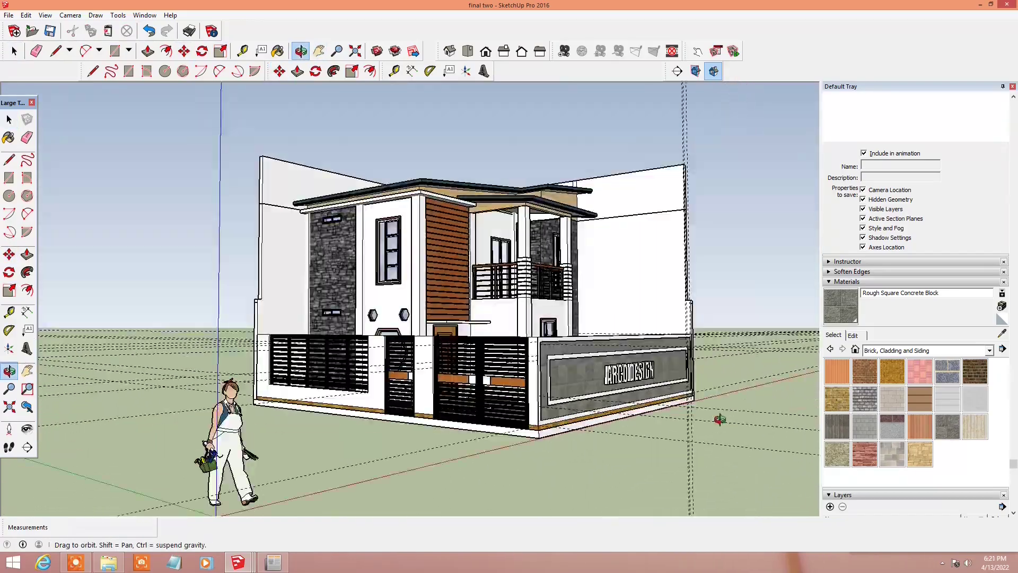
# Step: Draw a rectangular face over the ground strip beside the door step
pyautogui.moveTo(624, 399)
pyautogui.mouseDown(button='middle')
pyautogui.moveTo(346, 472)
pyautogui.moveTo(530, 375)
pyautogui.mouseUp(button='middle')
pyautogui.scroll(2, 346, 472)
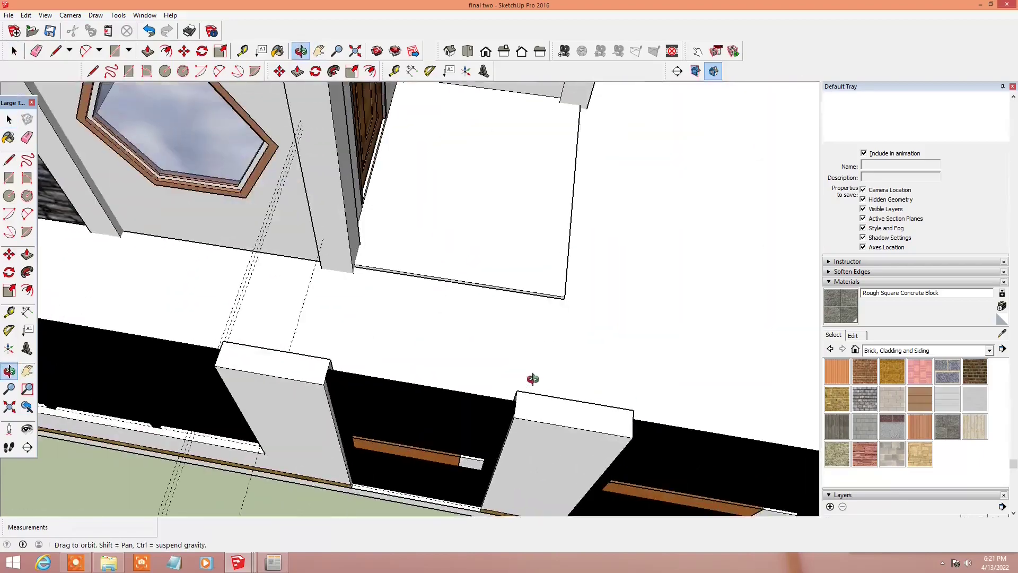
pyautogui.moveTo(574, 325)
pyautogui.mouseDown(button='middle')
pyautogui.moveTo(370, 332)
pyautogui.moveTo(621, 449)
pyautogui.mouseUp(button='middle')
pyautogui.press('t')
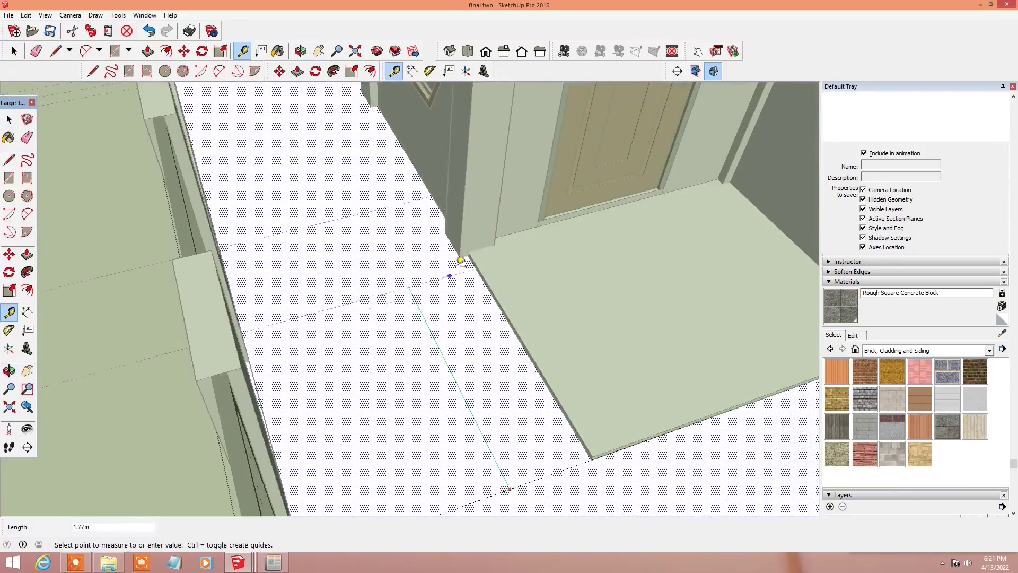
pyautogui.moveTo(460, 260)
pyautogui.mouseDown(button='middle')
pyautogui.moveTo(398, 363)
pyautogui.moveTo(296, 300)
pyautogui.mouseUp(button='middle')
pyautogui.click(343, 469)
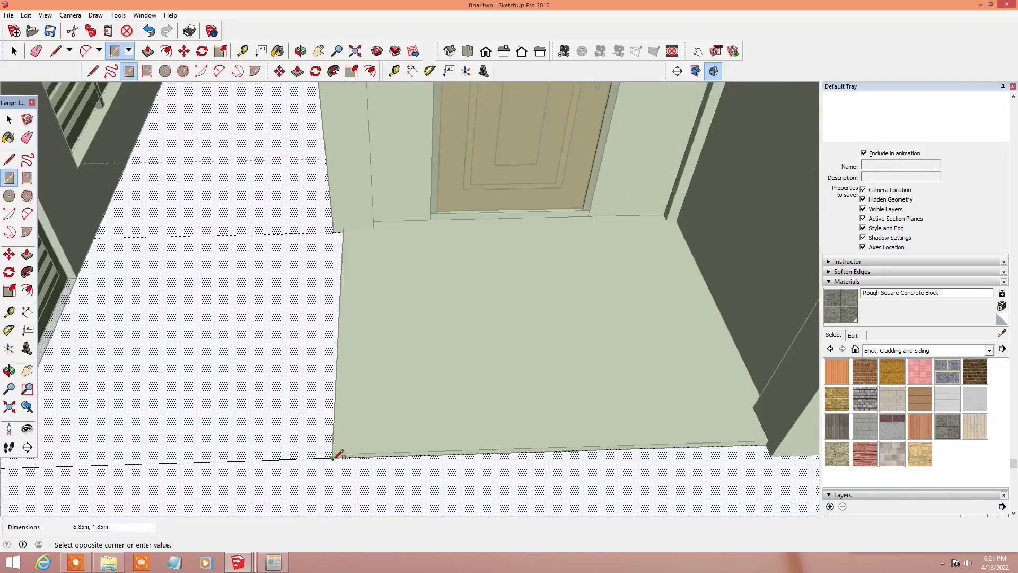
# Step: Add guide lines spaced 0.18m across the new face
pyautogui.moveTo(343, 469); pyautogui.dragTo(171, 303, button='middle')
pyautogui.moveTo(335, 459)
pyautogui.mouseDown(button='middle')
pyautogui.moveTo(511, 448)
pyautogui.moveTo(350, 423)
pyautogui.mouseUp(button='middle')
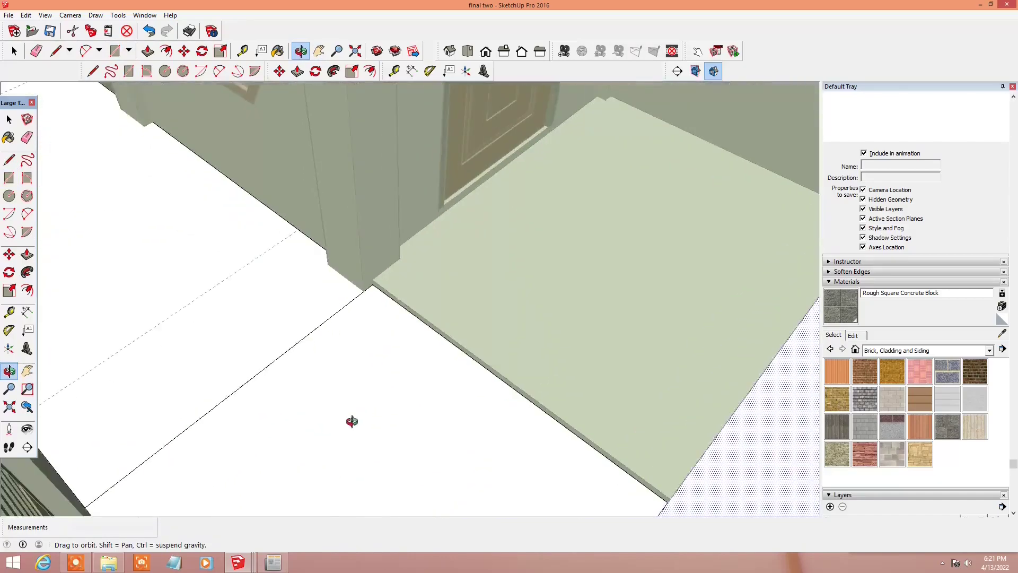
pyautogui.press('t')
pyautogui.click(290, 337)
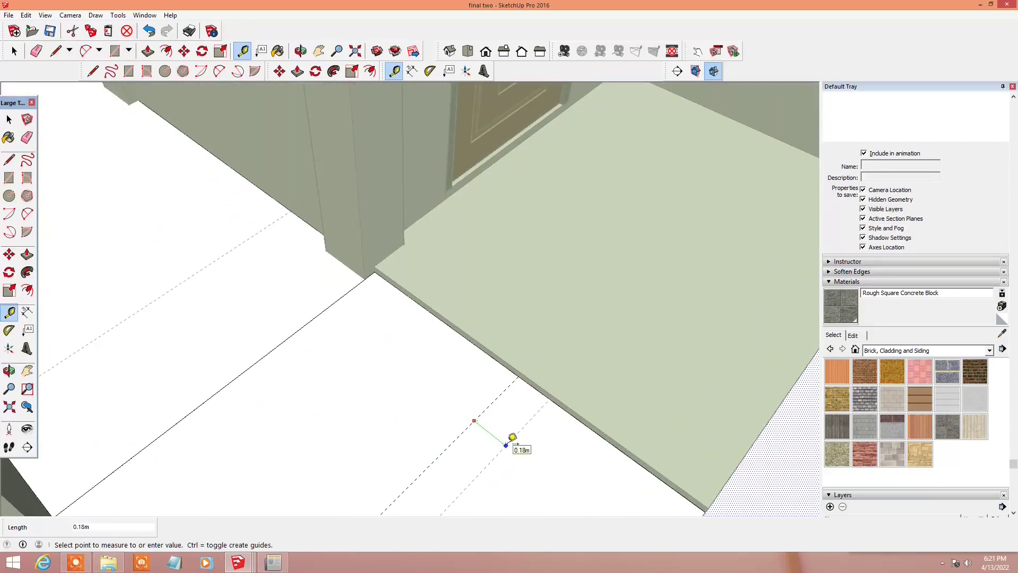
pyautogui.click(513, 437)
pyautogui.moveTo(512, 437)
pyautogui.mouseDown(button='middle')
pyautogui.moveTo(479, 450)
pyautogui.moveTo(261, 391)
pyautogui.moveTo(392, 377)
pyautogui.mouseUp(button='middle')
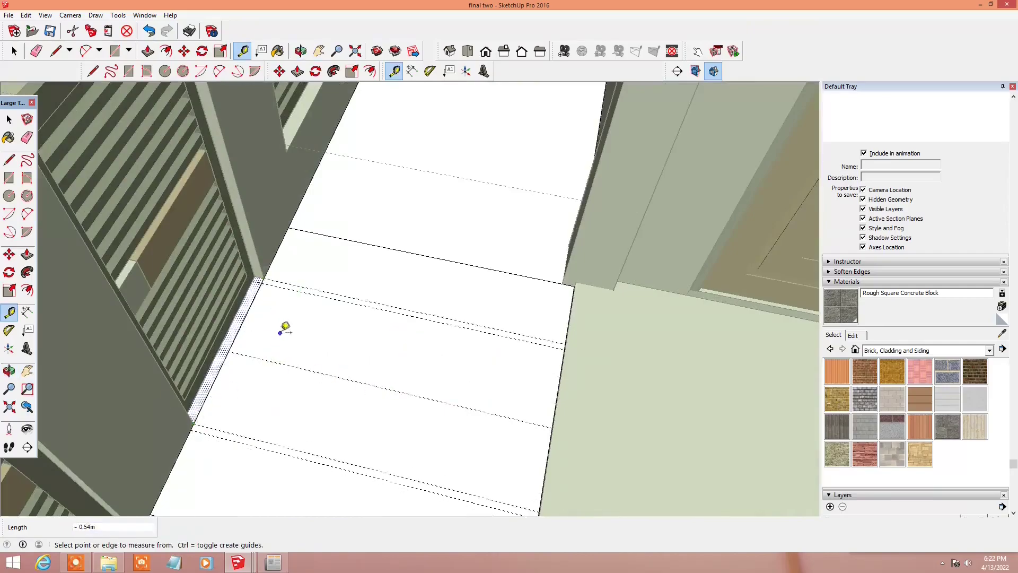
# Step: Select the new face and browse the Landscaping, Fencing and Vegetation materials
pyautogui.press('space')
pyautogui.moveTo(281, 331)
pyautogui.mouseDown(button='middle')
pyautogui.moveTo(272, 484)
pyautogui.moveTo(655, 484)
pyautogui.moveTo(614, 409)
pyautogui.moveTo(186, 420)
pyautogui.moveTo(239, 414)
pyautogui.mouseUp(button='middle')
pyautogui.click(989, 350)
pyautogui.click(919, 412)
# Step: Paint the new ground face with Grass Dark Green
pyautogui.doubleClick(402, 254)
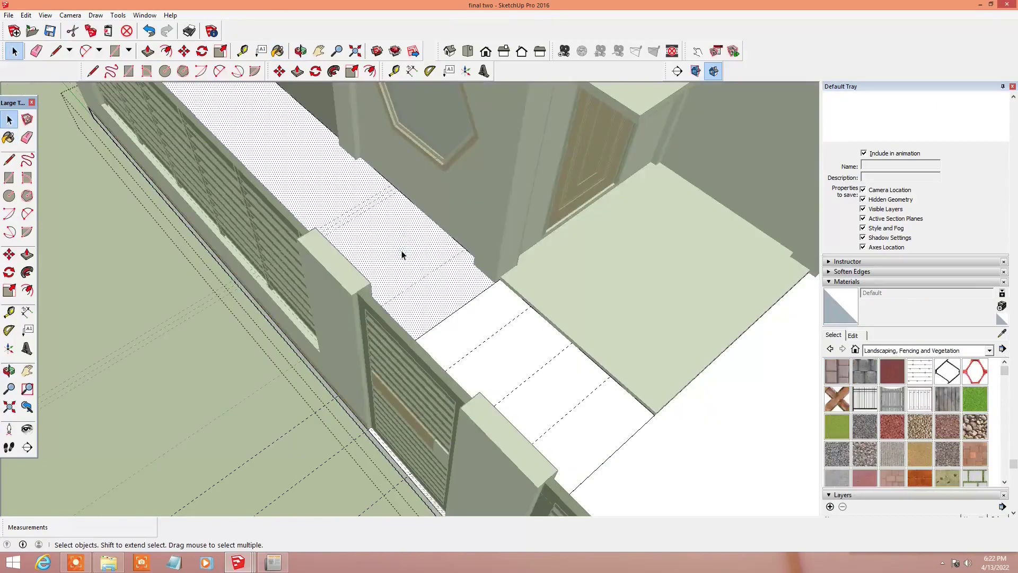
pyautogui.click(975, 398)
pyautogui.click(477, 286)
# Step: Draw a stepping-slab rectangle on the strip and raise it 0.03m
pyautogui.press('r')
pyautogui.scroll(5, 462, 233)
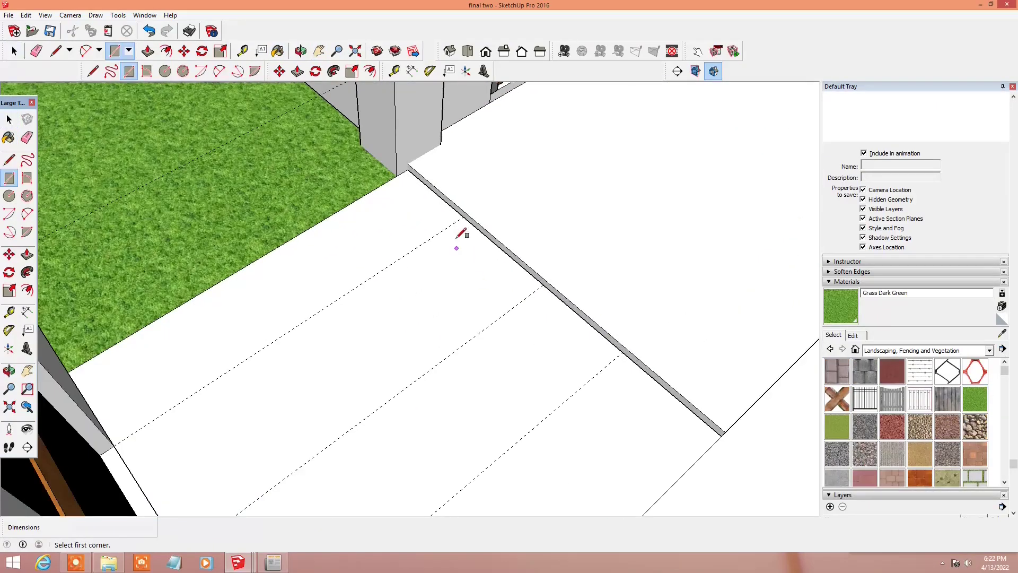
pyautogui.click(603, 369)
pyautogui.scroll(2, 603, 370)
pyautogui.press('space')
pyautogui.press('p')
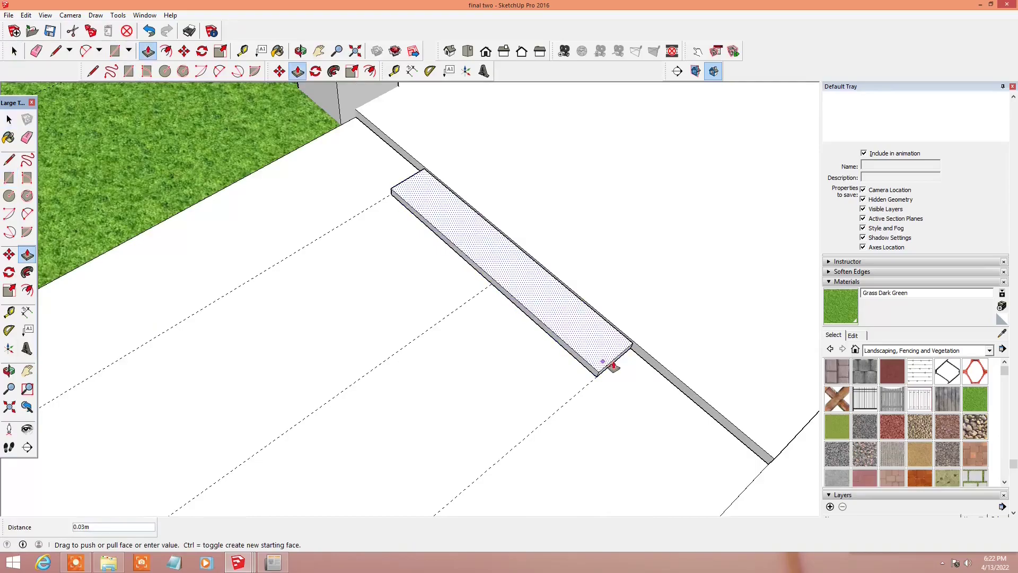
# Step: Group the slab and array copies of it along the strip with *4
pyautogui.rightClick(589, 347)
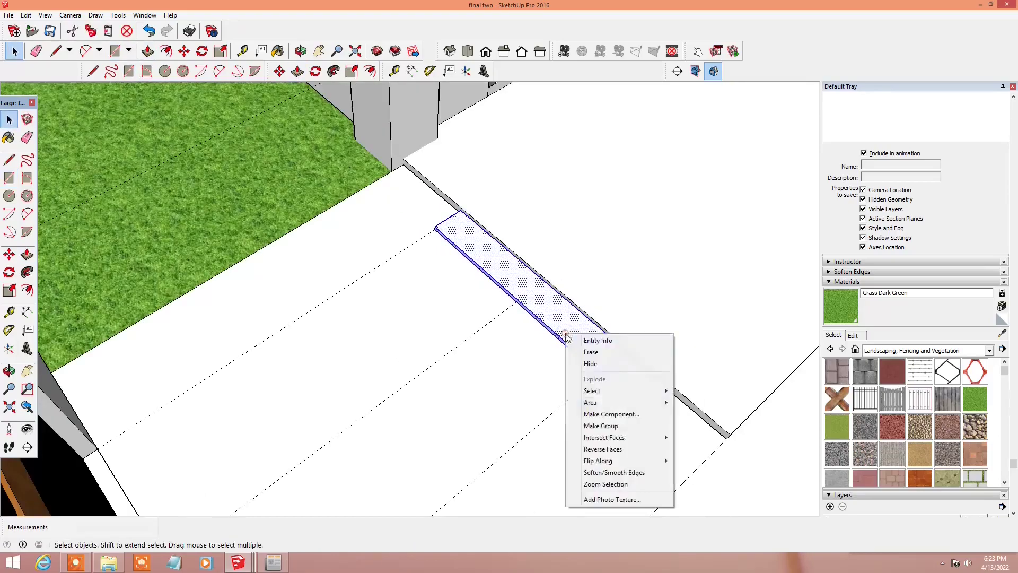
pyautogui.moveTo(580, 340)
pyautogui.mouseDown(button='middle')
pyautogui.moveTo(525, 455)
pyautogui.moveTo(595, 442)
pyautogui.mouseUp(button='middle')
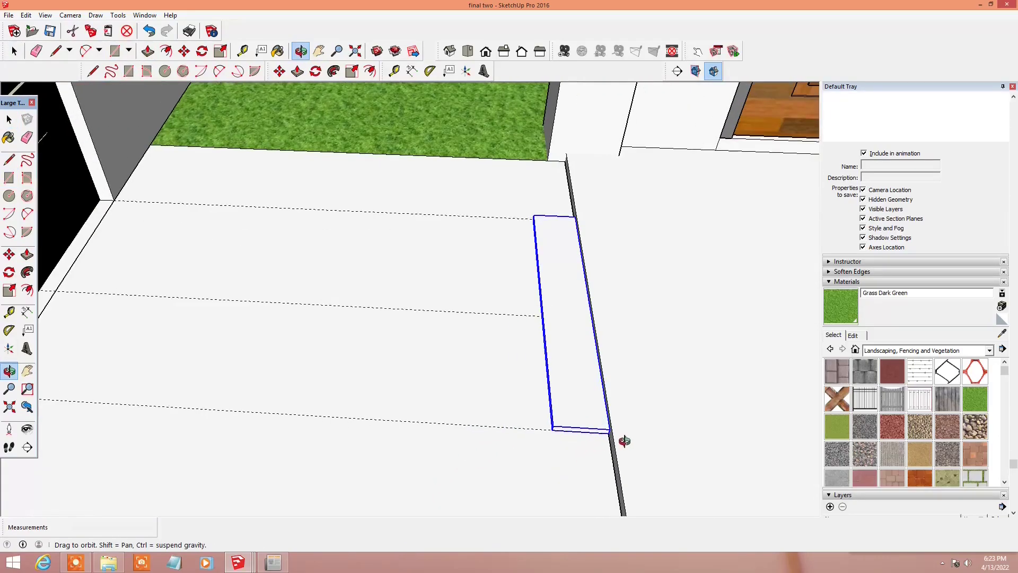
pyautogui.press('space')
pyautogui.press('Return')
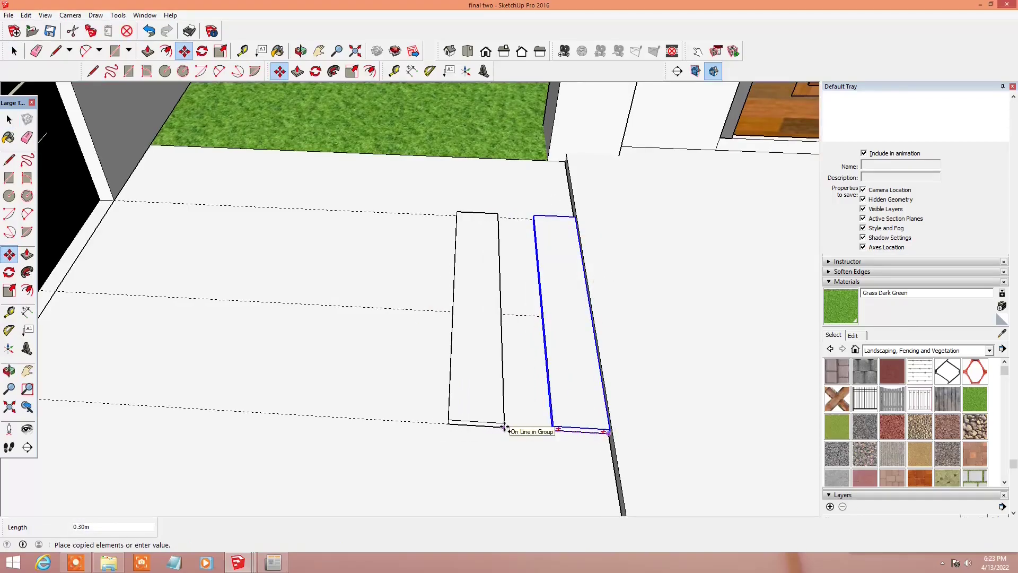
pyautogui.write('4')
pyautogui.press('Return')
pyautogui.moveTo(505, 427); pyautogui.dragTo(553, 432, button='middle')
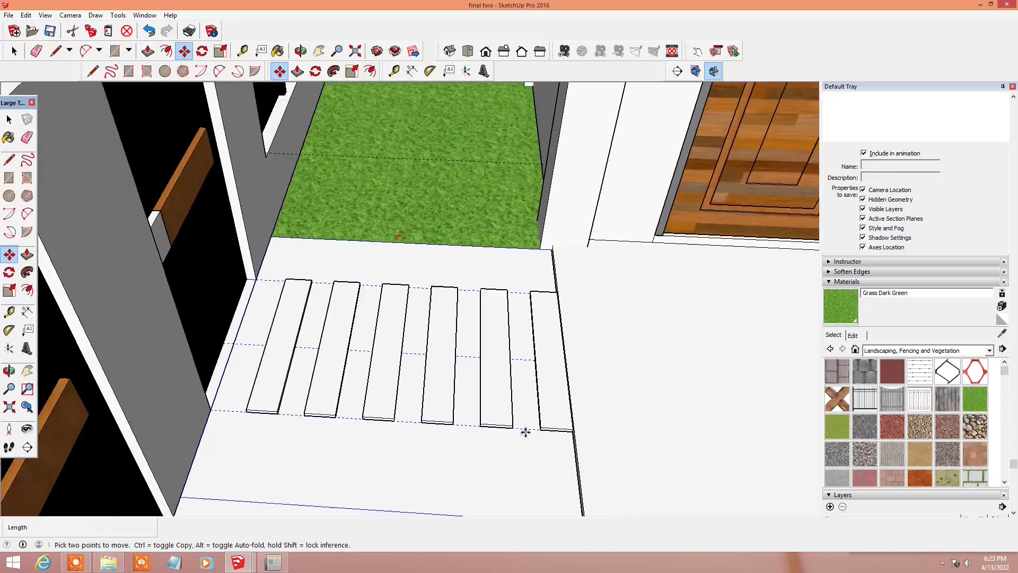
pyautogui.press('space')
# Step: Paint the remaining strip around the stepping slabs with grass
pyautogui.press('b')
pyautogui.click(561, 409)
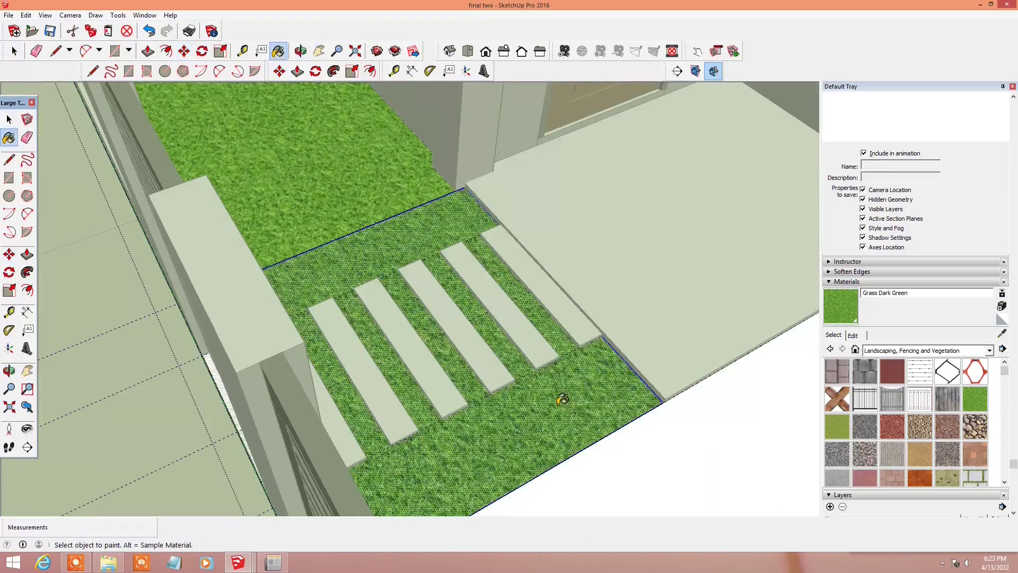
pyautogui.moveTo(381, 220); pyautogui.dragTo(432, 220, button='middle')
pyautogui.scroll(3, 514, 399)
pyautogui.press('p')
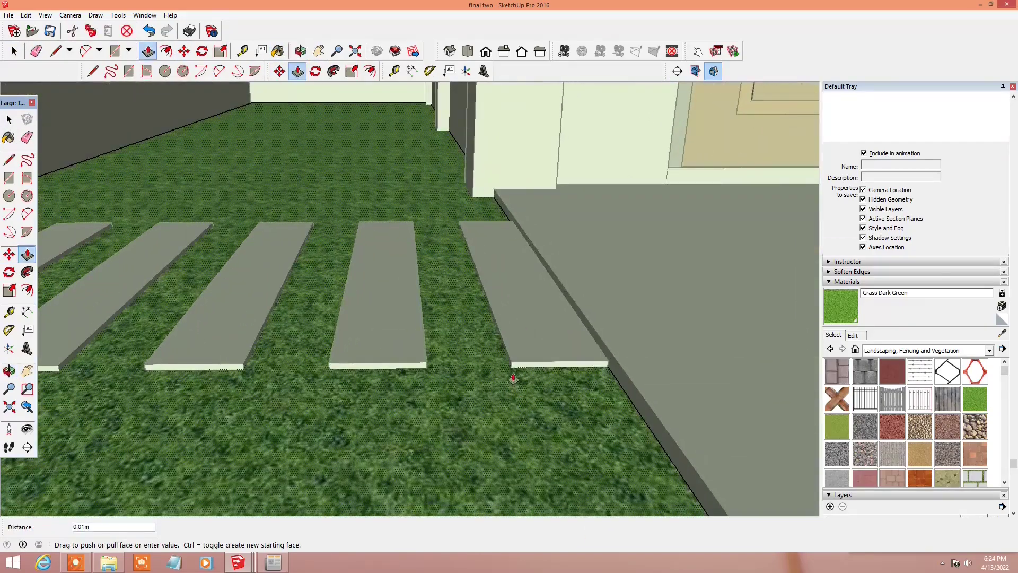
pyautogui.scroll(-5, 514, 398)
pyautogui.moveTo(336, 415); pyautogui.dragTo(431, 360, button='middle')
pyautogui.press('space')
pyautogui.scroll(-3, 428, 272)
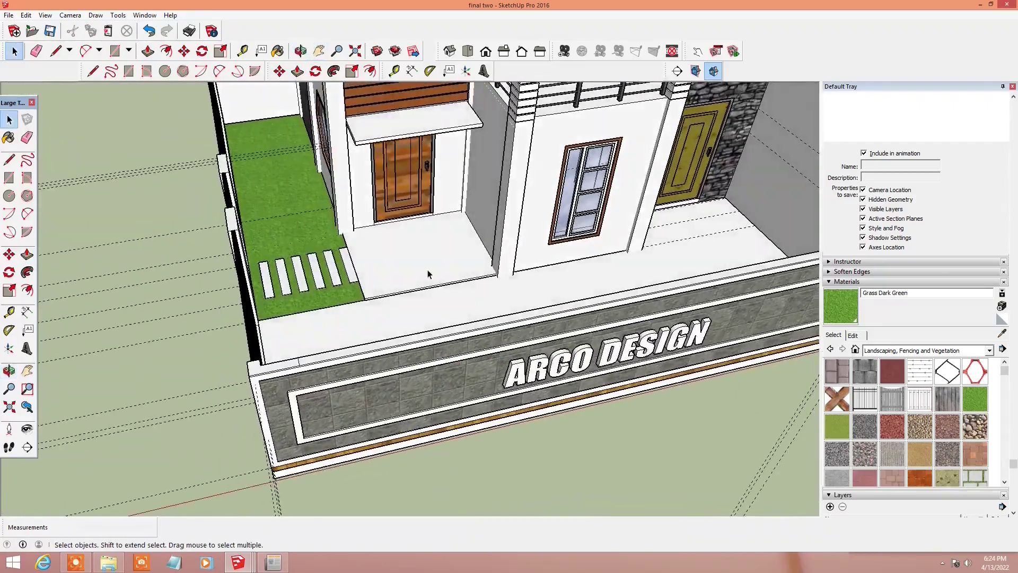
pyautogui.scroll(4, 439, 260)
# Step: Paint the porch floor with Slate Light Tile
pyautogui.click(438, 259)
pyautogui.click(989, 350)
pyautogui.click(942, 454)
pyautogui.scroll(-2, 942, 453)
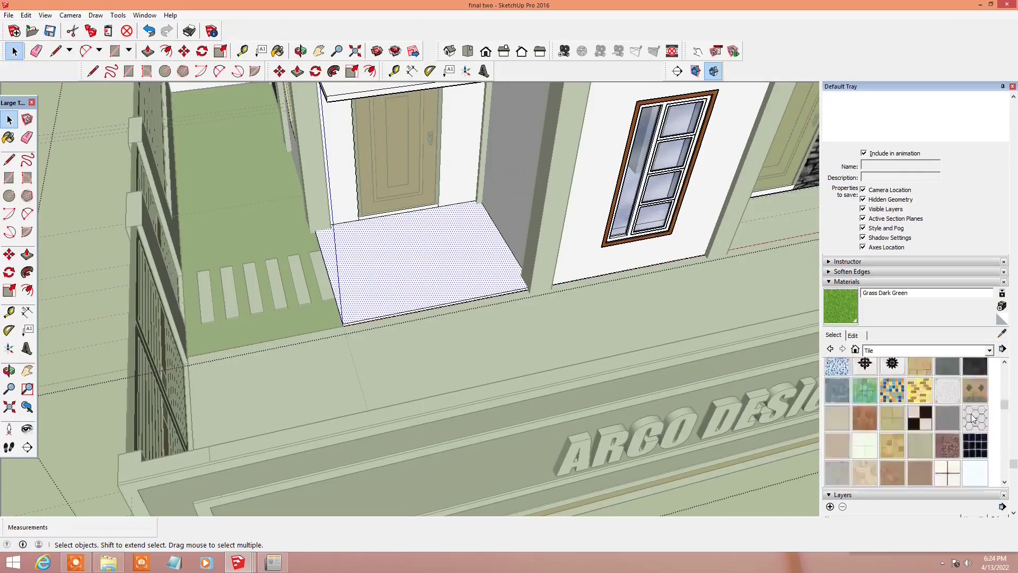
pyautogui.click(989, 350)
pyautogui.click(943, 377)
pyautogui.click(989, 350)
pyautogui.click(942, 454)
pyautogui.click(975, 426)
pyautogui.click(464, 246)
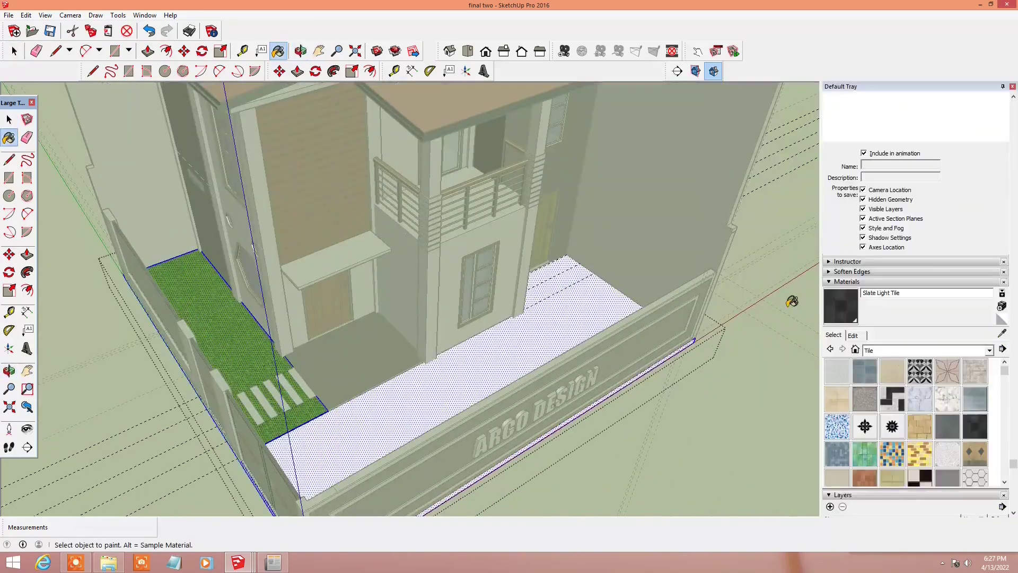
# Step: Paint the walkway along the fence with Pavers with Grass Brick
pyautogui.click(990, 350)
pyautogui.click(901, 415)
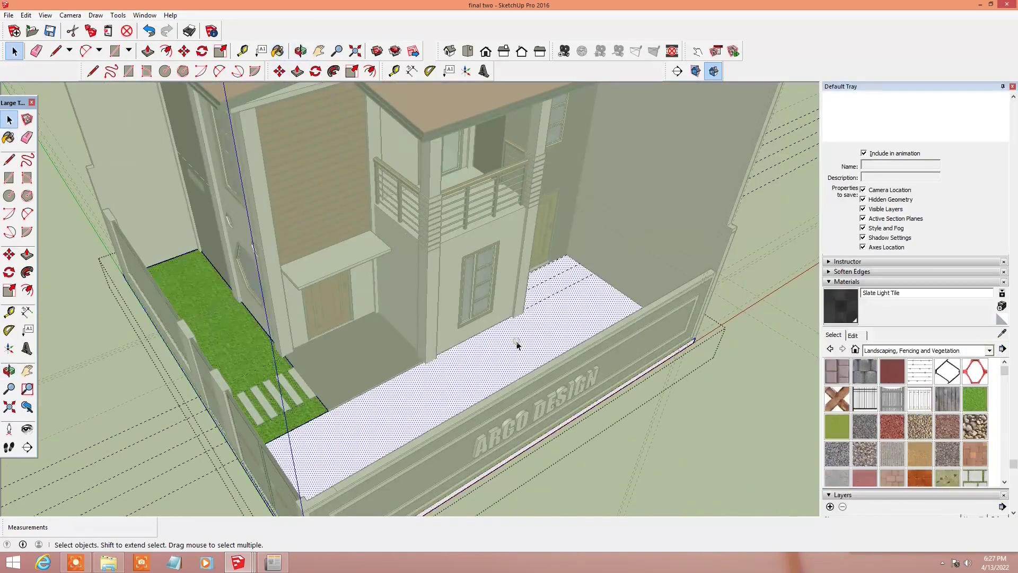
pyautogui.click(975, 417)
pyautogui.click(583, 313)
# Step: Draw a dividing line across the roof parapet wall
pyautogui.press('o')
pyautogui.moveTo(583, 313); pyautogui.dragTo(507, 328)
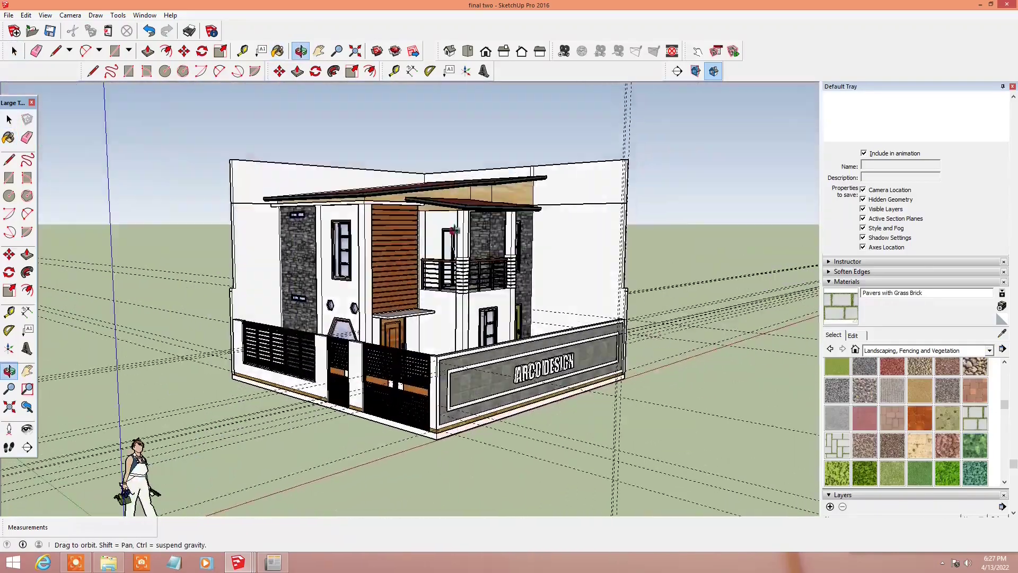
pyautogui.scroll(3, 506, 328)
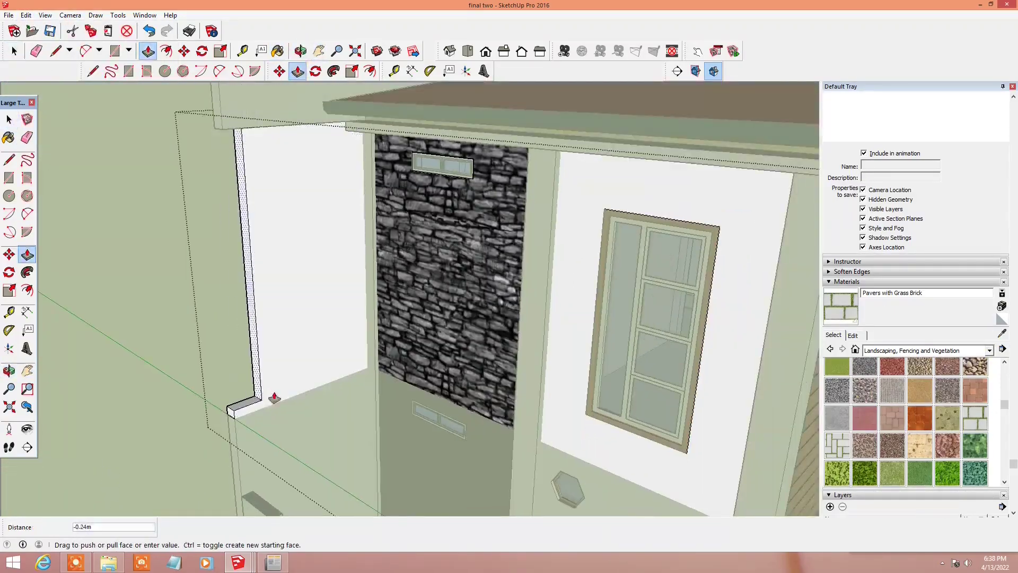
pyautogui.scroll(3, 297, 254)
pyautogui.scroll(2, 339, 260)
pyautogui.press('p')
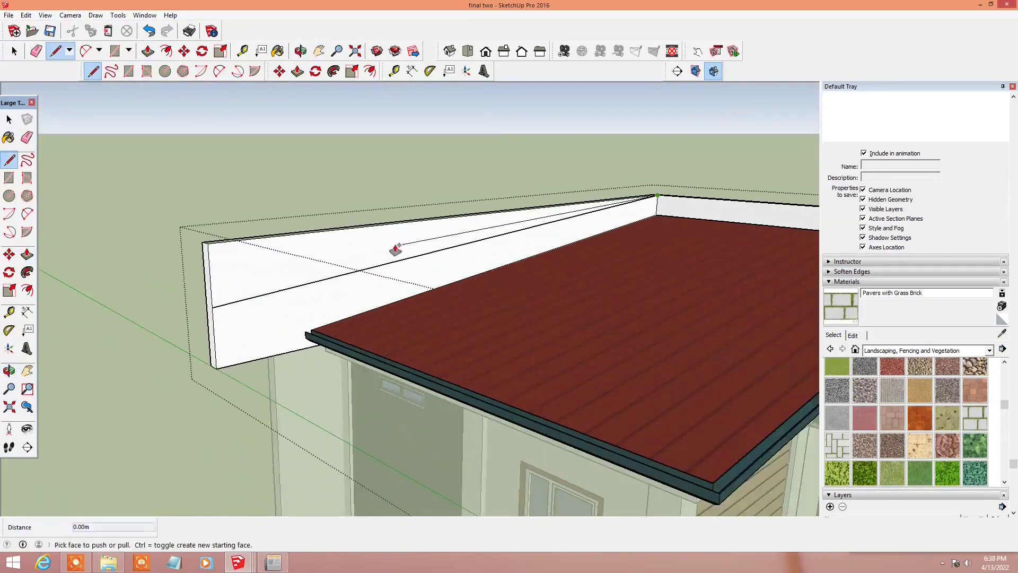
pyautogui.press('space')
pyautogui.press('l')
pyautogui.moveTo(343, 266)
pyautogui.mouseDown(button='middle')
pyautogui.moveTo(409, 307)
pyautogui.moveTo(557, 291)
pyautogui.moveTo(208, 175)
pyautogui.mouseUp(button='middle')
pyautogui.click(666, 271)
# Step: Push the parapet's top face in by 0.15m
pyautogui.press('p')
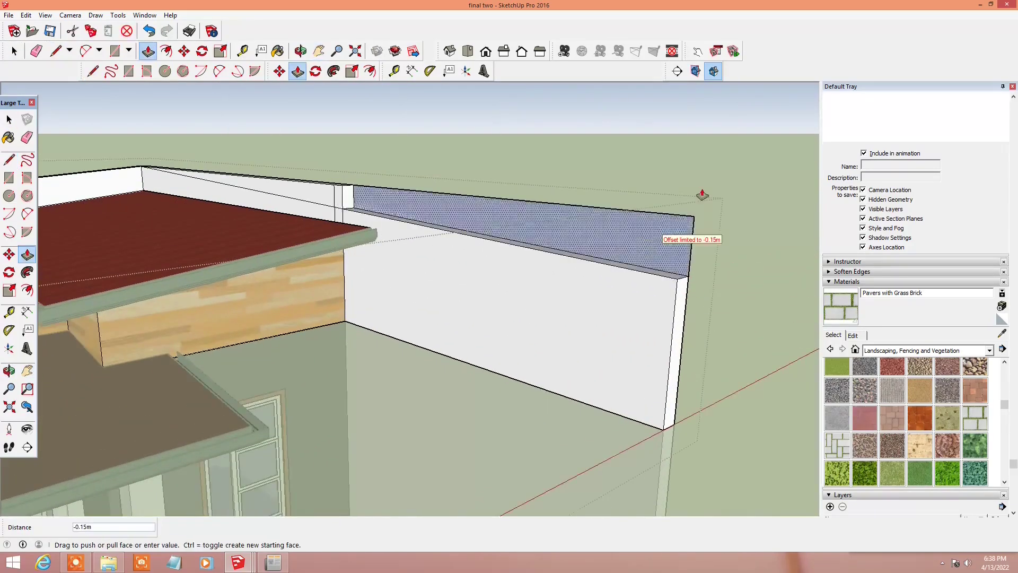
pyautogui.scroll(3, 681, 227)
pyautogui.click(406, 215)
pyautogui.scroll(-5, 406, 215)
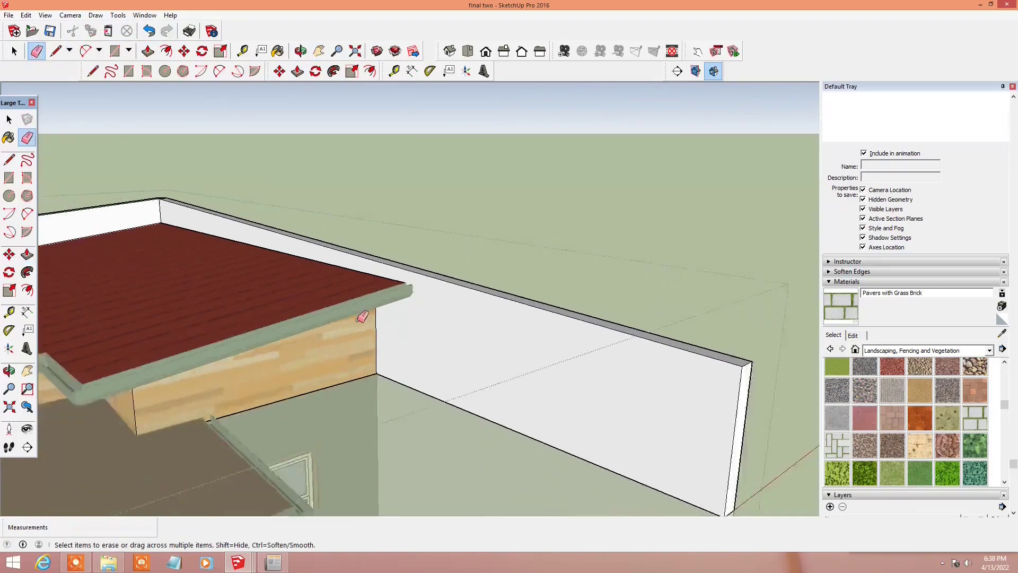
pyautogui.moveTo(371, 265); pyautogui.dragTo(456, 371, button='middle')
pyautogui.scroll(5, 443, 408)
# Step: Push the thin wall face back 1.50m
pyautogui.press('space')
pyautogui.click(443, 404)
pyautogui.press('p')
pyautogui.moveTo(442, 404); pyautogui.dragTo(369, 406)
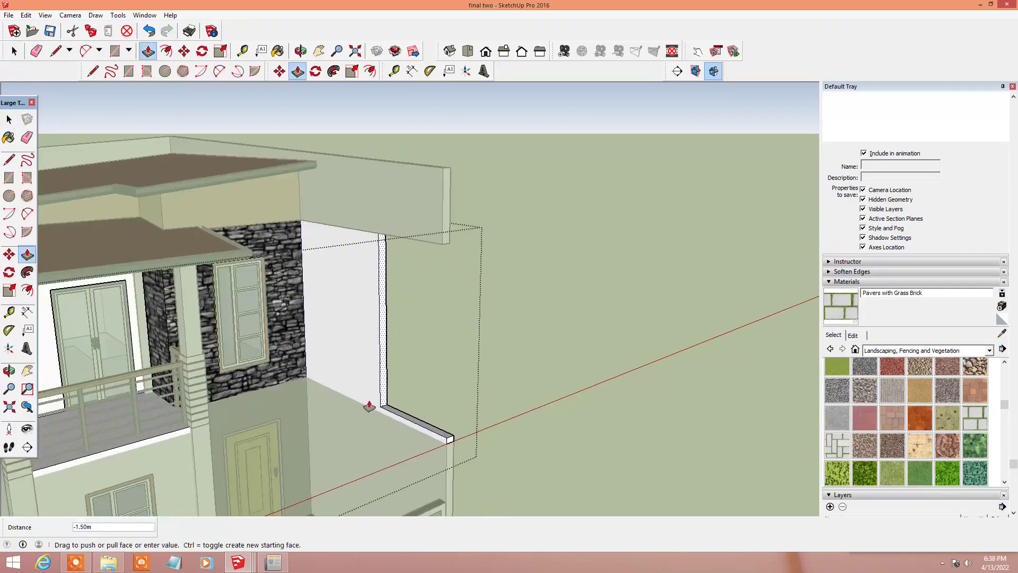
pyautogui.click(353, 395)
pyautogui.press('space')
pyautogui.moveTo(353, 395)
pyautogui.mouseDown(button='middle')
pyautogui.moveTo(413, 209)
pyautogui.moveTo(438, 228)
pyautogui.mouseUp(button='middle')
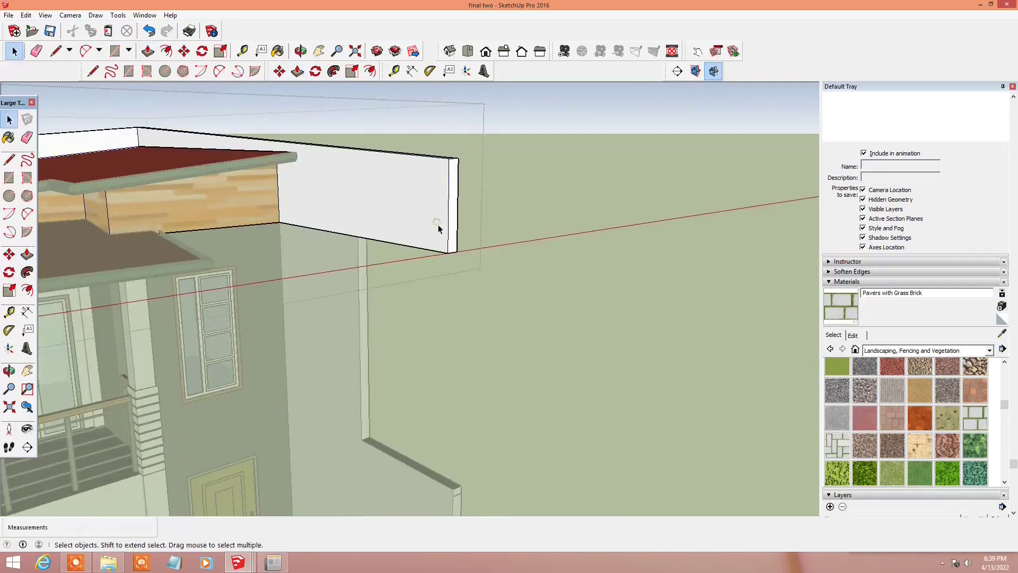
pyautogui.press('space')
pyautogui.scroll(4, 477, 219)
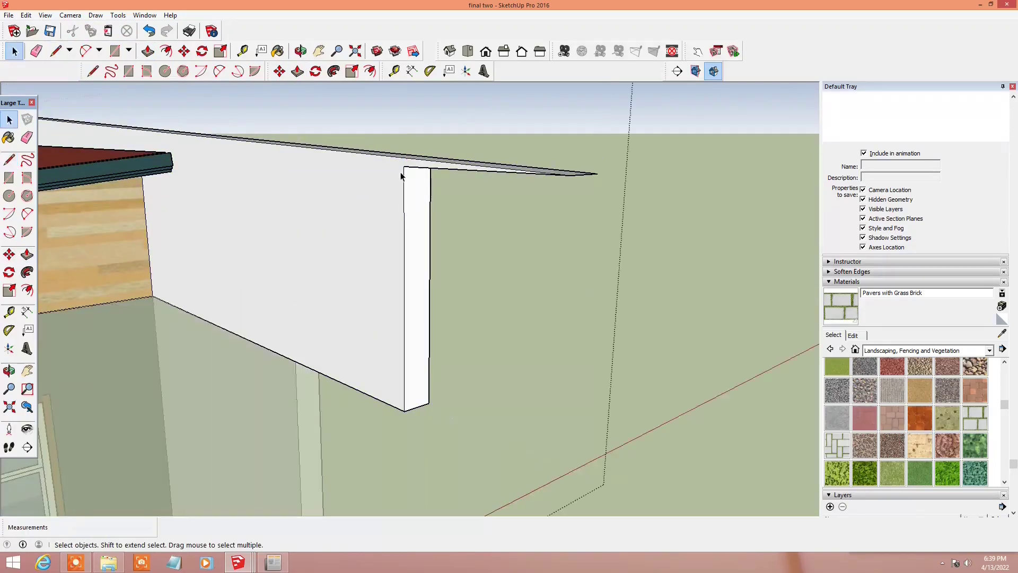
# Step: Select the parapet wall group, checking its right-click options
pyautogui.press('space')
pyautogui.click(371, 198)
pyautogui.press('l')
pyautogui.scroll(1, 406, 166)
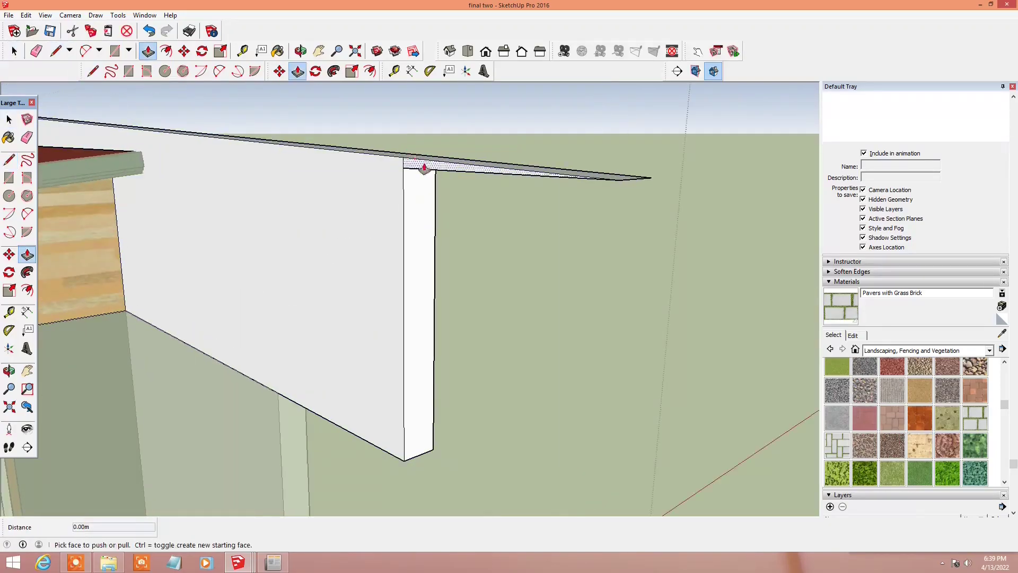
pyautogui.press('space')
pyautogui.scroll(-3, 328, 325)
pyautogui.rightClick(334, 323)
pyautogui.press('Escape')
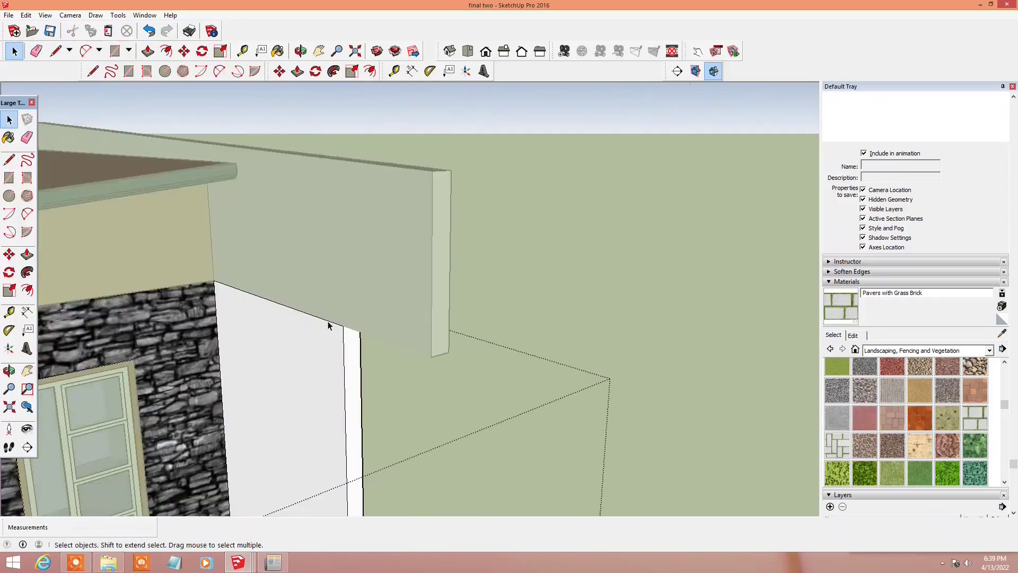
pyautogui.click(406, 278)
pyautogui.press('space')
pyautogui.scroll(-3, 343, 336)
pyautogui.moveTo(343, 337); pyautogui.dragTo(212, 307, button='middle')
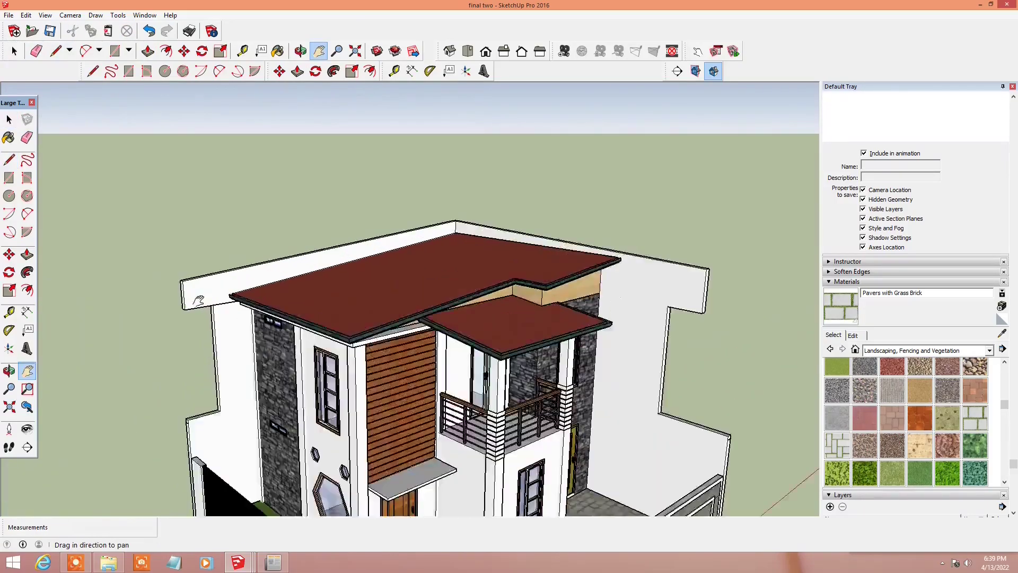
pyautogui.scroll(4, 177, 297)
# Step: Push the parapet wall's top face down 0.15m
pyautogui.press('p')
pyautogui.scroll(-2, 175, 320)
pyautogui.moveTo(268, 325); pyautogui.dragTo(244, 155, button='middle')
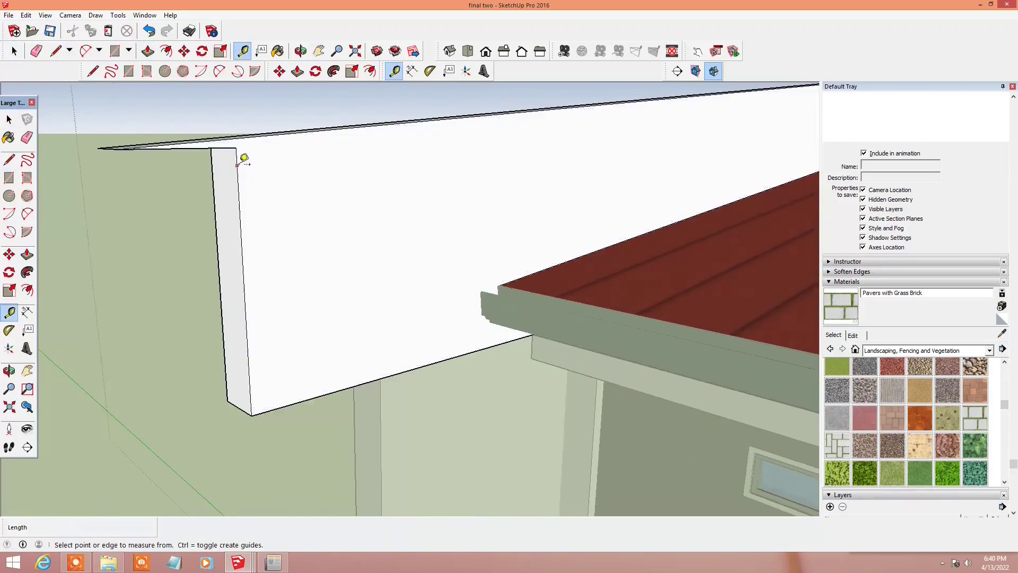
pyautogui.moveTo(234, 139); pyautogui.dragTo(153, 161)
pyautogui.scroll(-3, 261, 238)
pyautogui.moveTo(261, 239); pyautogui.dragTo(353, 296, button='middle')
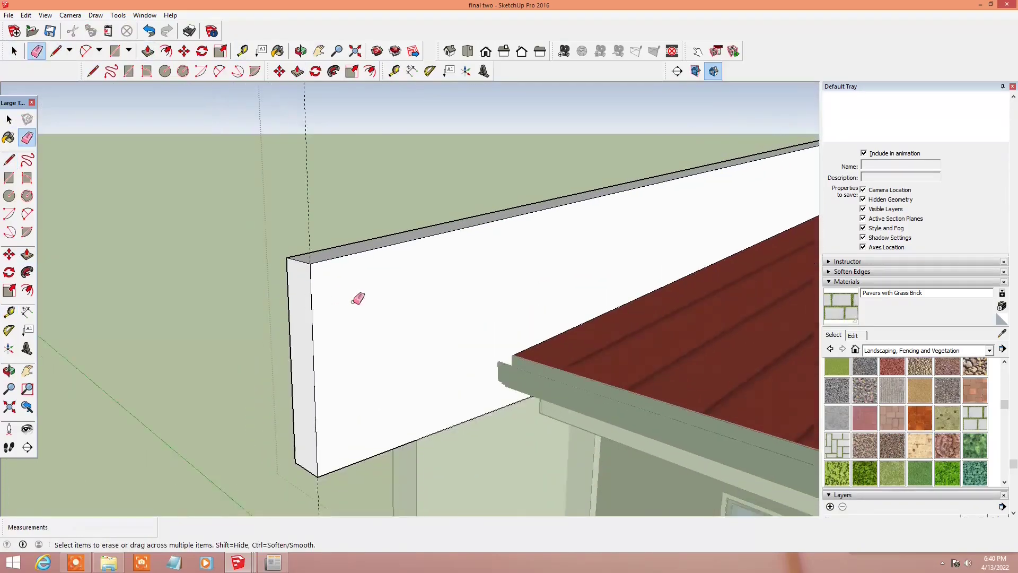
# Step: Check the selected edge's options and start a line at the wall's bottom corner
pyautogui.press('space')
pyautogui.rightClick(424, 366)
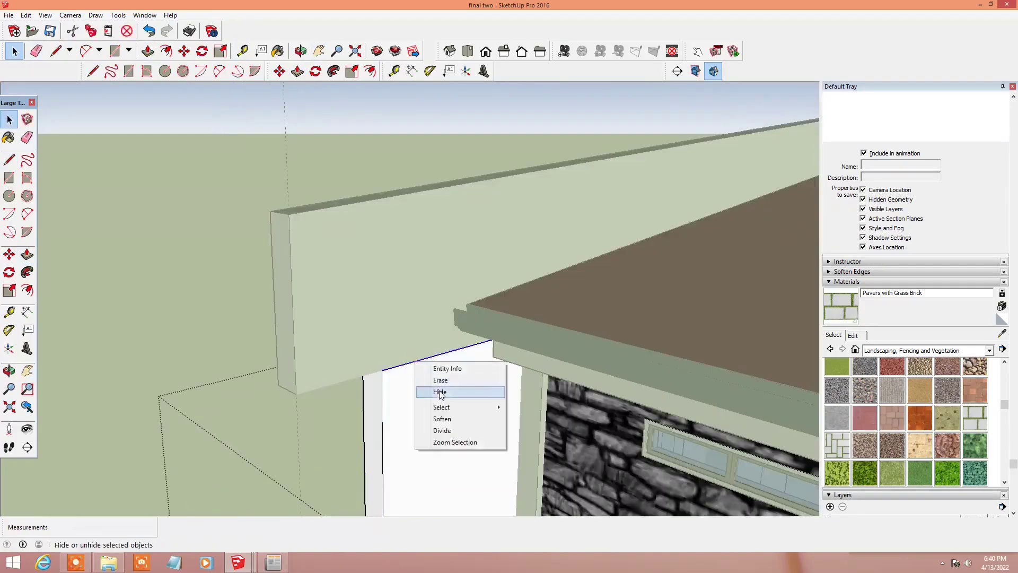
pyautogui.press('Escape')
pyautogui.press('l')
pyautogui.click(296, 395)
pyautogui.press('space')
pyautogui.scroll(-3, 390, 365)
# Step: Check the wood-clad wall's options and orbit out to view the whole house
pyautogui.press('o')
pyautogui.scroll(-3, 389, 319)
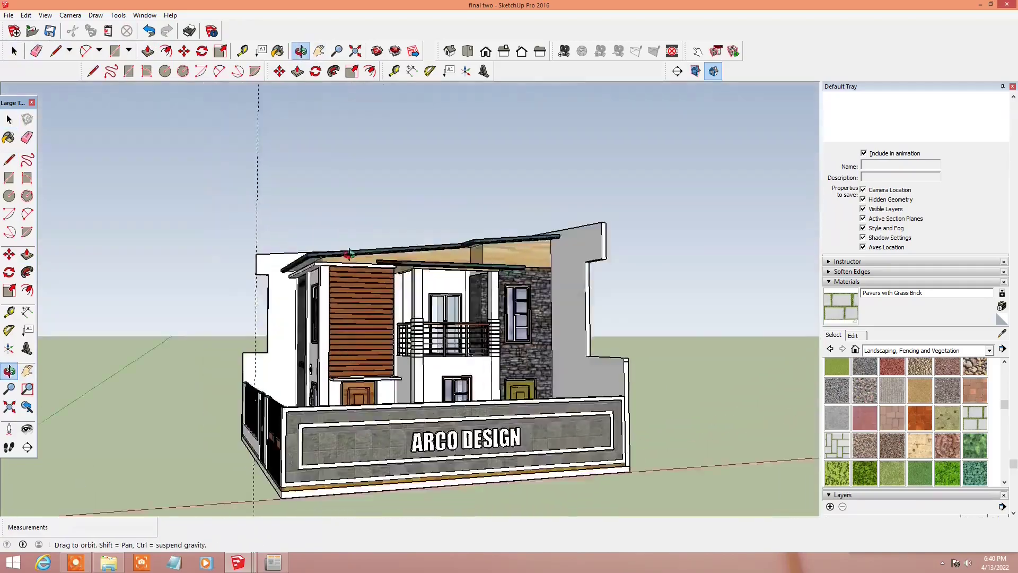
pyautogui.moveTo(371, 297); pyautogui.dragTo(413, 276)
pyautogui.scroll(10, 412, 275)
pyautogui.press('space')
pyautogui.rightClick(484, 281)
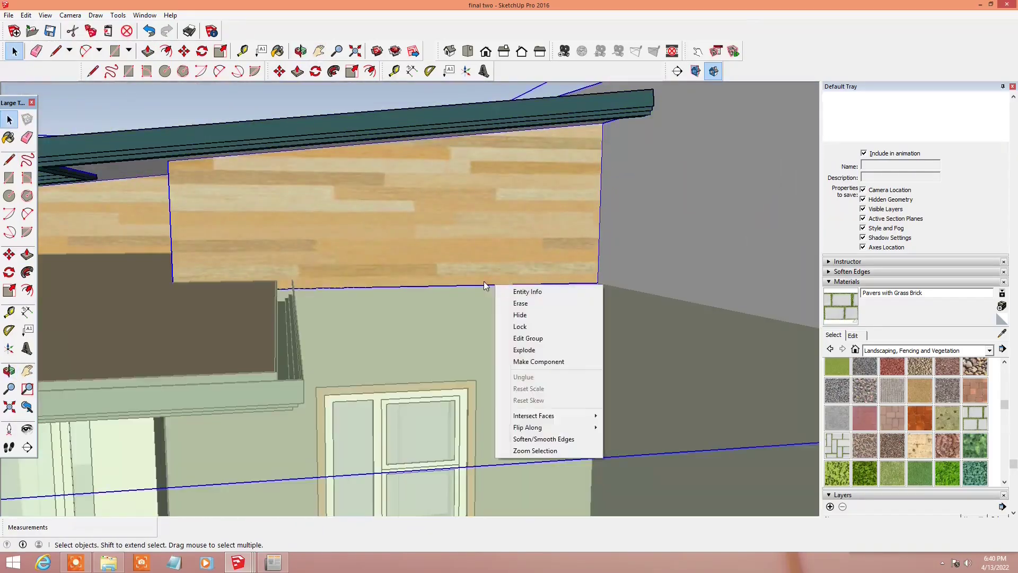
pyautogui.press('Escape')
pyautogui.scroll(-5, 440, 322)
pyautogui.press('o')
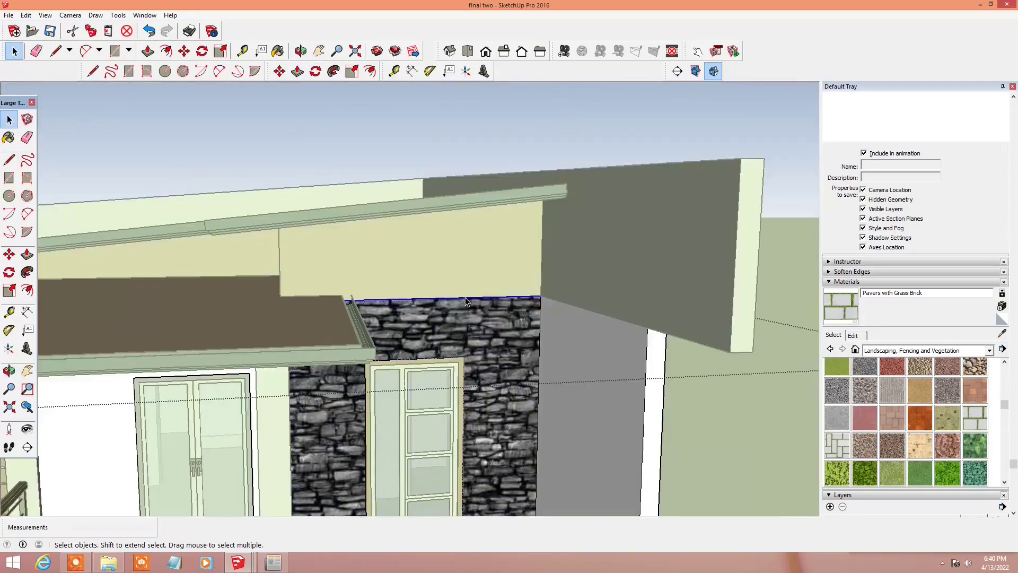
pyautogui.moveTo(440, 322); pyautogui.dragTo(535, 334)
pyautogui.scroll(-5, 497, 331)
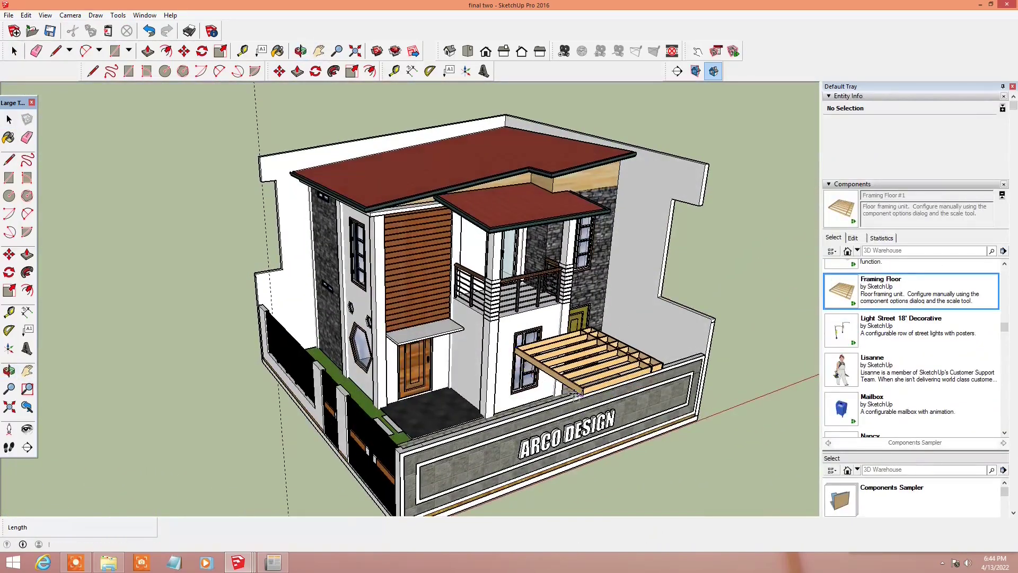
# Step: Place the framing floor unit beside the house and bring it into view
pyautogui.click(575, 395)
pyautogui.scroll(5, 576, 395)
pyautogui.moveTo(575, 395); pyautogui.dragTo(612, 446, button='middle')
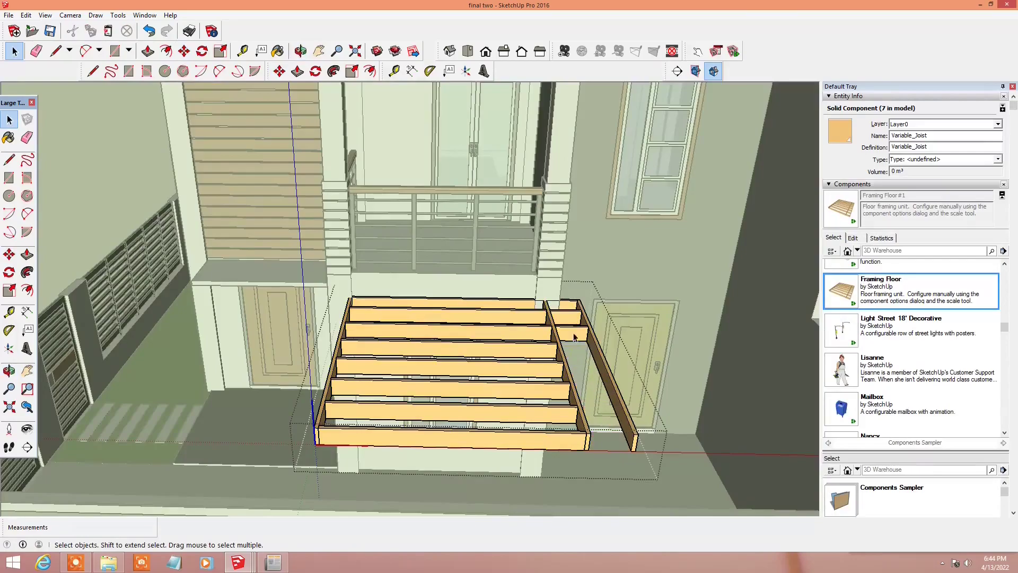
pyautogui.press('Escape')
pyautogui.scroll(5, 112, 264)
pyautogui.press('m')
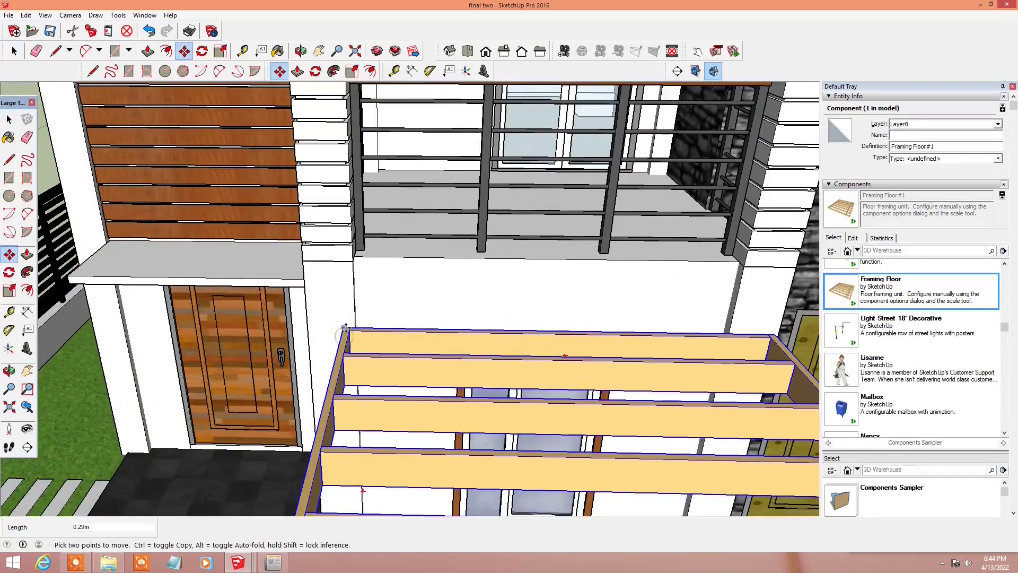
pyautogui.scroll(3, 113, 265)
pyautogui.scroll(-3, 352, 346)
pyautogui.press('m')
pyautogui.scroll(-5, 353, 346)
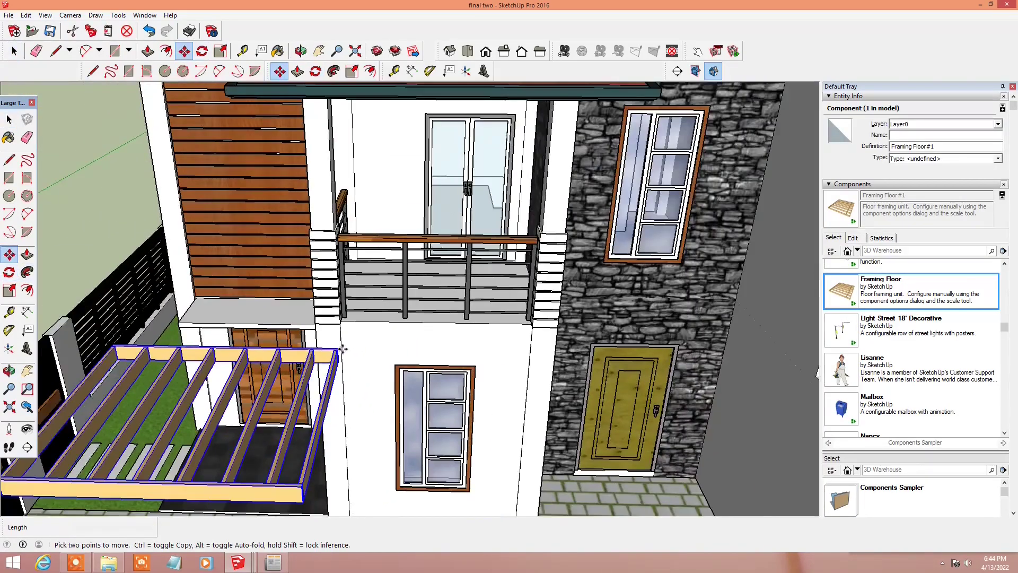
pyautogui.scroll(8, 533, 360)
pyautogui.scroll(-5, 534, 360)
pyautogui.scroll(3, 268, 352)
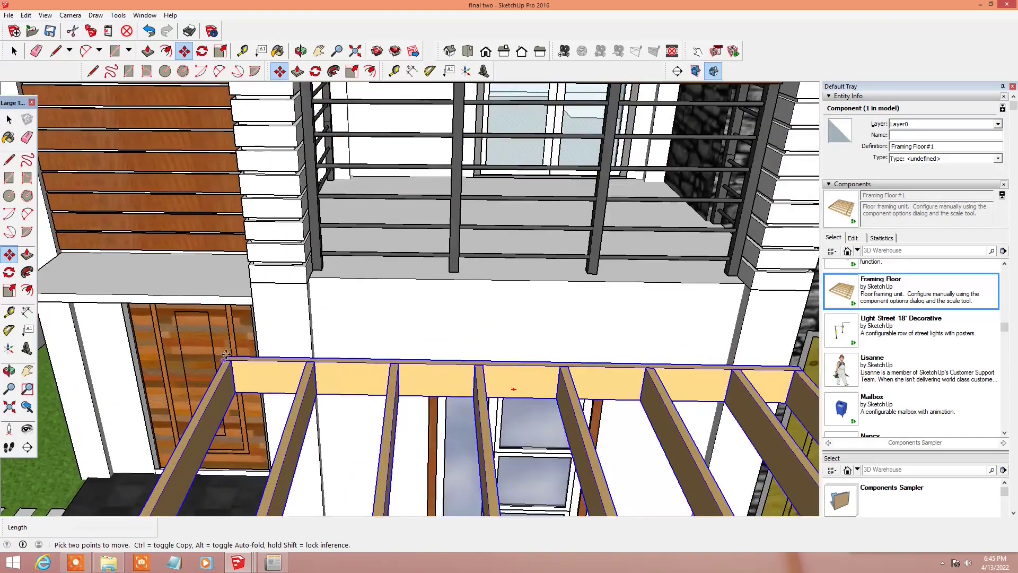
pyautogui.scroll(4, 268, 351)
pyautogui.scroll(-5, 268, 351)
pyautogui.scroll(-3, 318, 339)
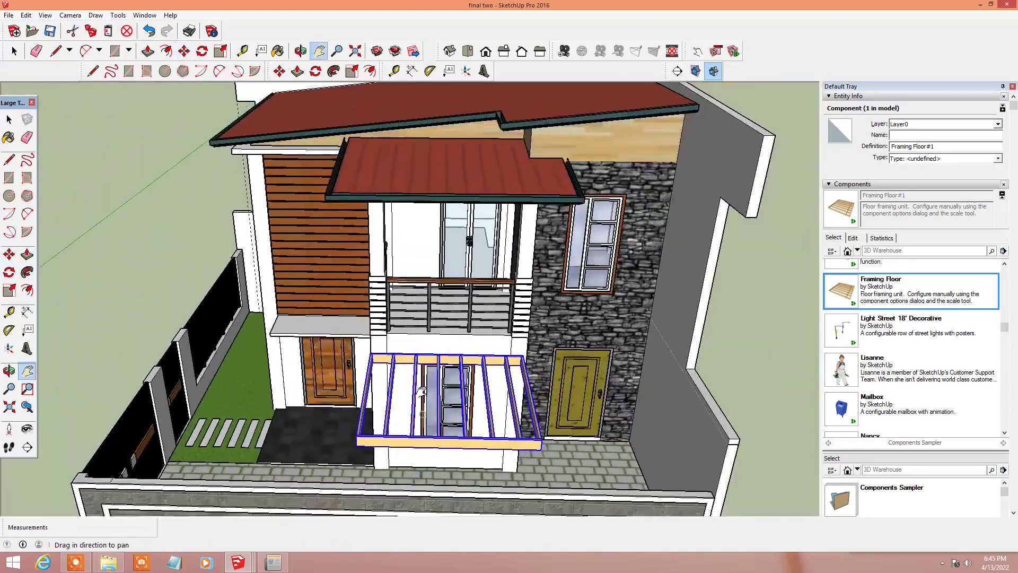
pyautogui.scroll(3, 344, 334)
# Step: Inside the framing floor group, draw a rectangle canopy face over the framing
pyautogui.press('space')
pyautogui.scroll(2, 359, 331)
pyautogui.doubleClick(359, 331)
pyautogui.press('r')
pyautogui.scroll(-3, 359, 331)
pyautogui.click(427, 377)
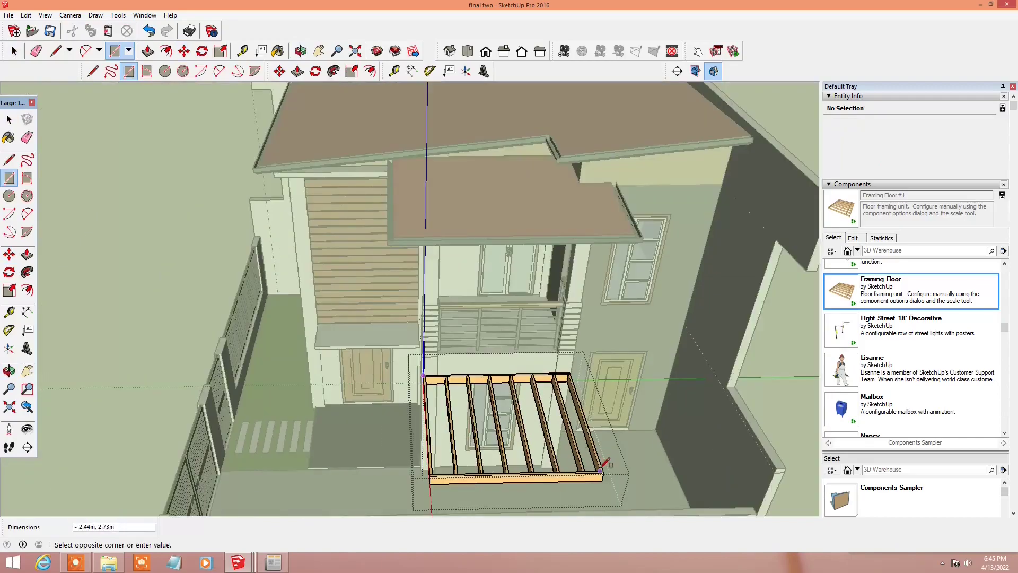
pyautogui.scroll(3, 583, 466)
pyautogui.click(635, 482)
pyautogui.press('p')
pyautogui.scroll(-2, 912, 371)
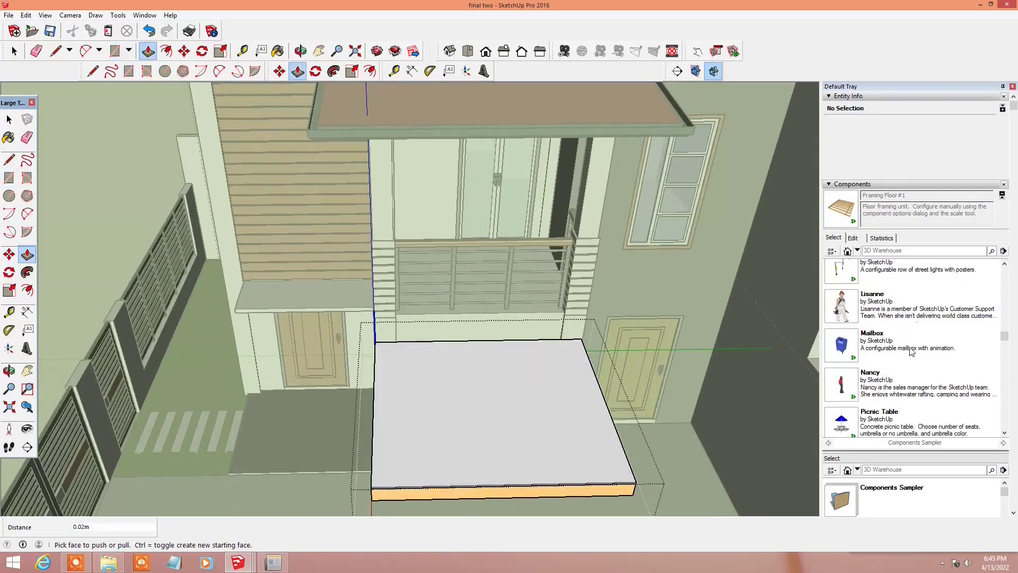
pyautogui.scroll(-5, 912, 371)
# Step: Paint the canopy face with Translucent Glass Sky Reflection from Glass and Mirrors
pyautogui.click(920, 421)
pyautogui.click(893, 475)
pyautogui.click(920, 469)
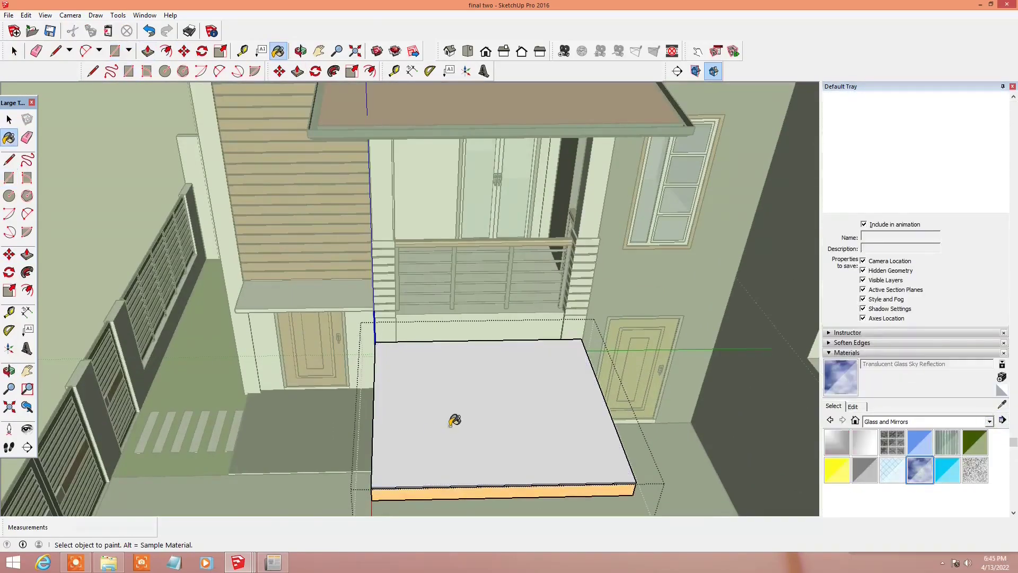
pyautogui.click(454, 423)
pyautogui.scroll(-5, 454, 423)
pyautogui.moveTo(454, 422)
pyautogui.mouseDown(button='middle')
pyautogui.moveTo(481, 257)
pyautogui.moveTo(676, 474)
pyautogui.mouseUp(button='middle')
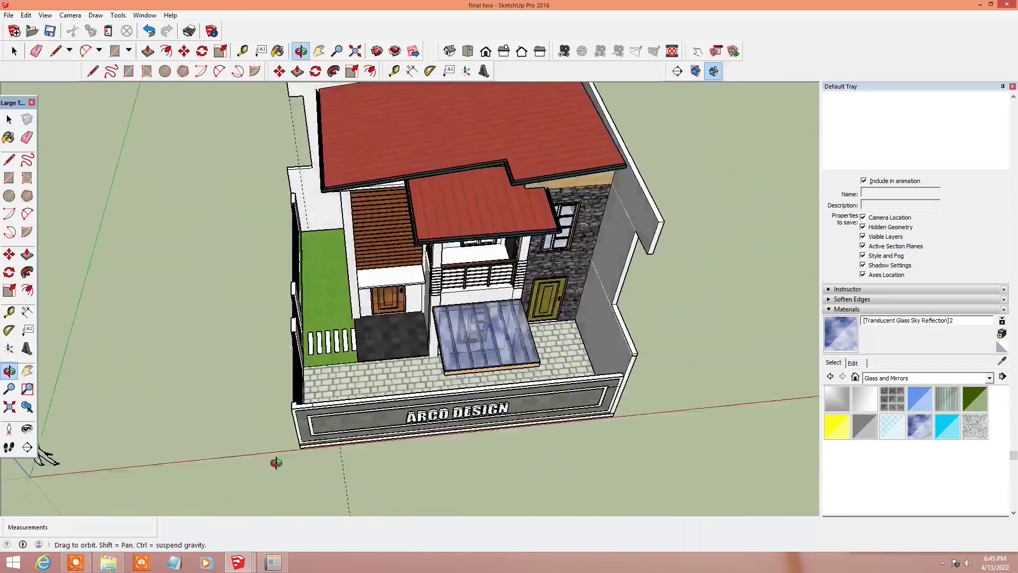
pyautogui.moveTo(272, 463)
pyautogui.mouseDown(button='middle')
pyautogui.moveTo(443, 272)
pyautogui.moveTo(371, 233)
pyautogui.mouseUp(button='middle')
# Step: Paste the blue car and drop it under the glass carport canopy
pyautogui.hotkey('ctrl', 'v')
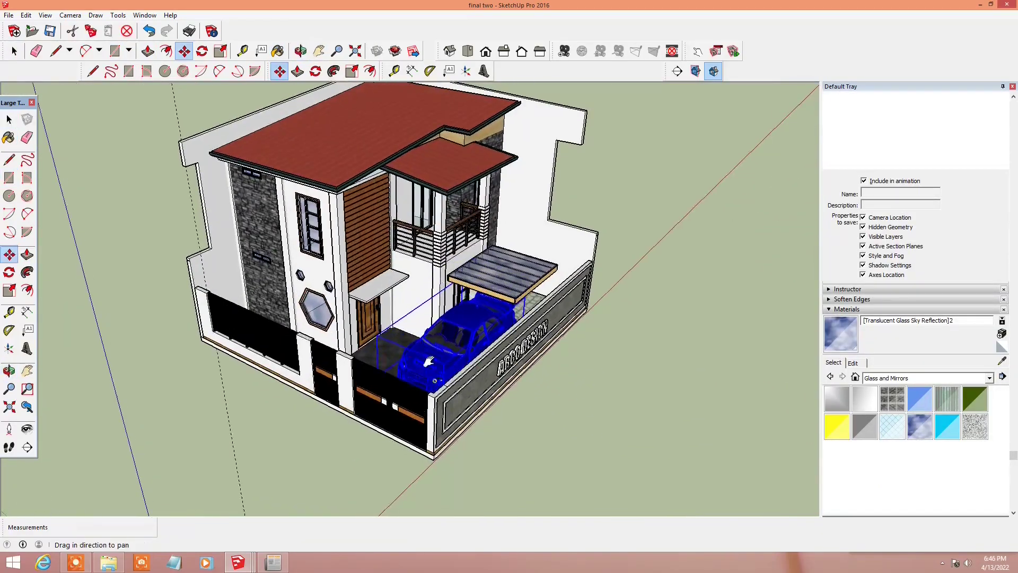
pyautogui.scroll(3, 371, 234)
pyautogui.scroll(2, 349, 207)
pyautogui.scroll(2, 343, 198)
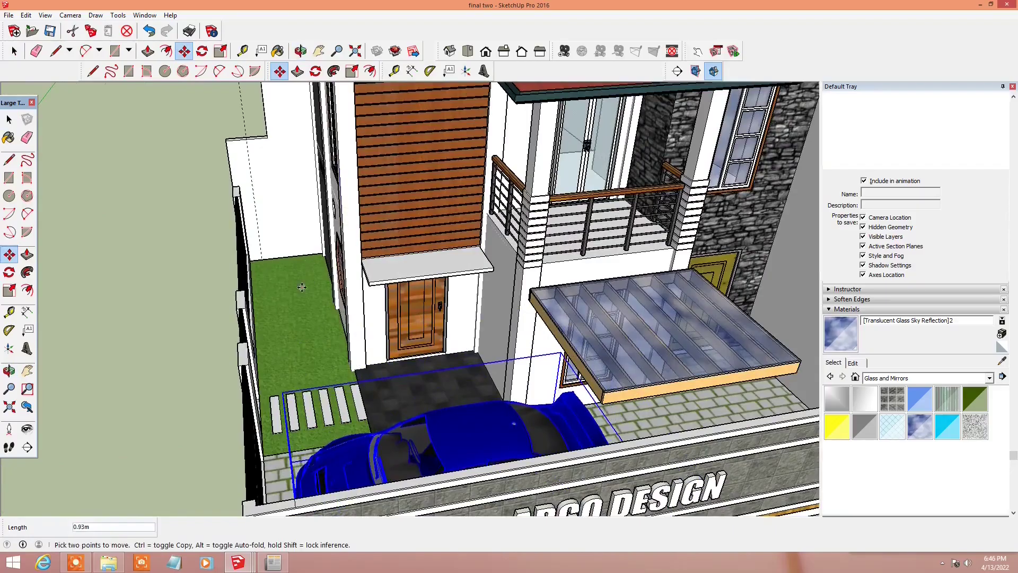
pyautogui.moveTo(302, 287)
pyautogui.mouseDown(button='middle')
pyautogui.moveTo(372, 249)
pyautogui.moveTo(406, 212)
pyautogui.moveTo(554, 194)
pyautogui.moveTo(478, 371)
pyautogui.mouseUp(button='middle')
pyautogui.click(555, 194)
pyautogui.scroll(-3, 477, 371)
pyautogui.click(484, 453)
pyautogui.press('space')
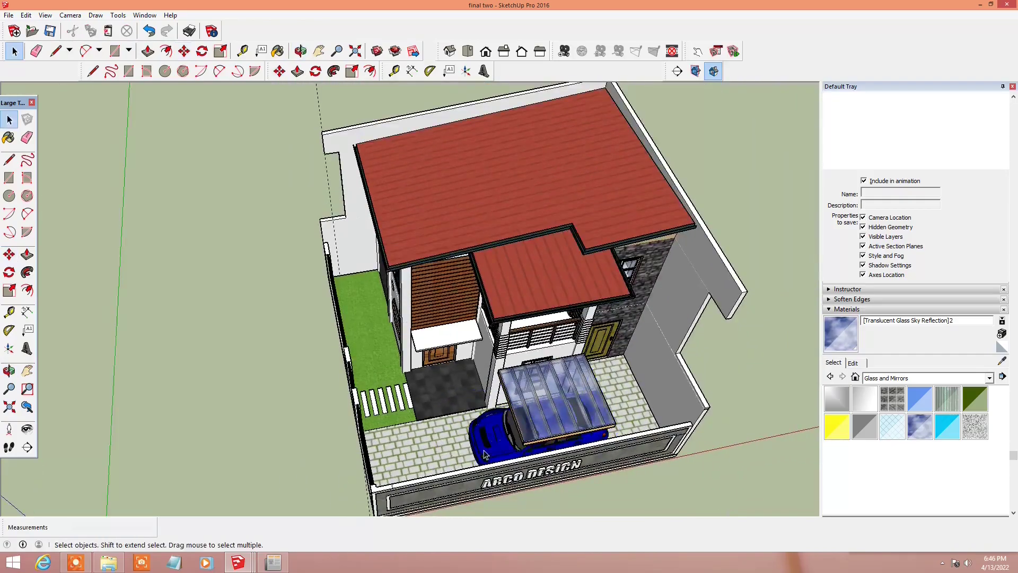
pyautogui.moveTo(484, 453); pyautogui.dragTo(137, 375, button='middle')
pyautogui.scroll(5, 477, 345)
pyautogui.scroll(5, 450, 344)
# Step: Draw a rectangular strip on the stone wall above the door
pyautogui.scroll(3, 441, 346)
pyautogui.press('t')
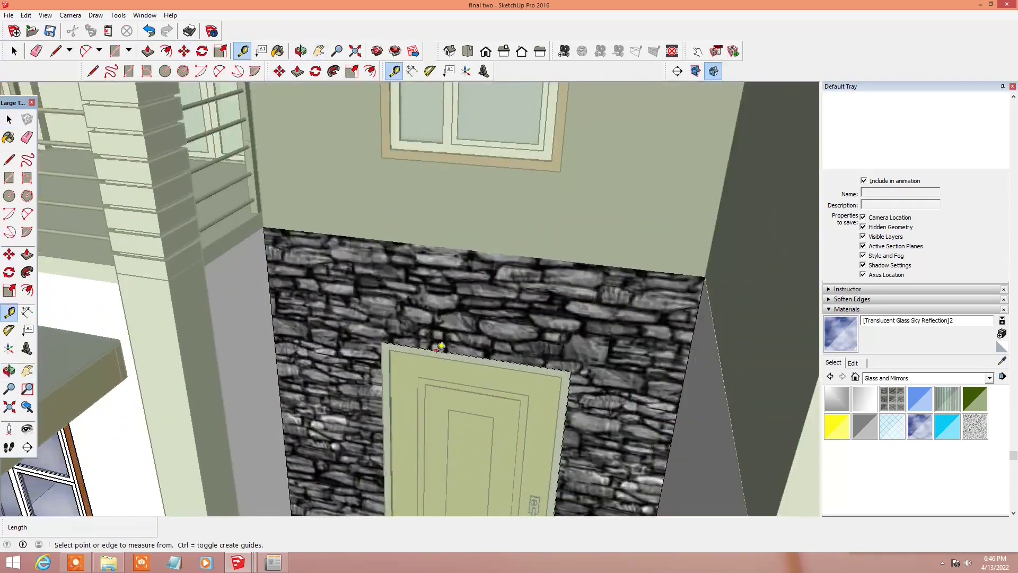
pyautogui.press('r')
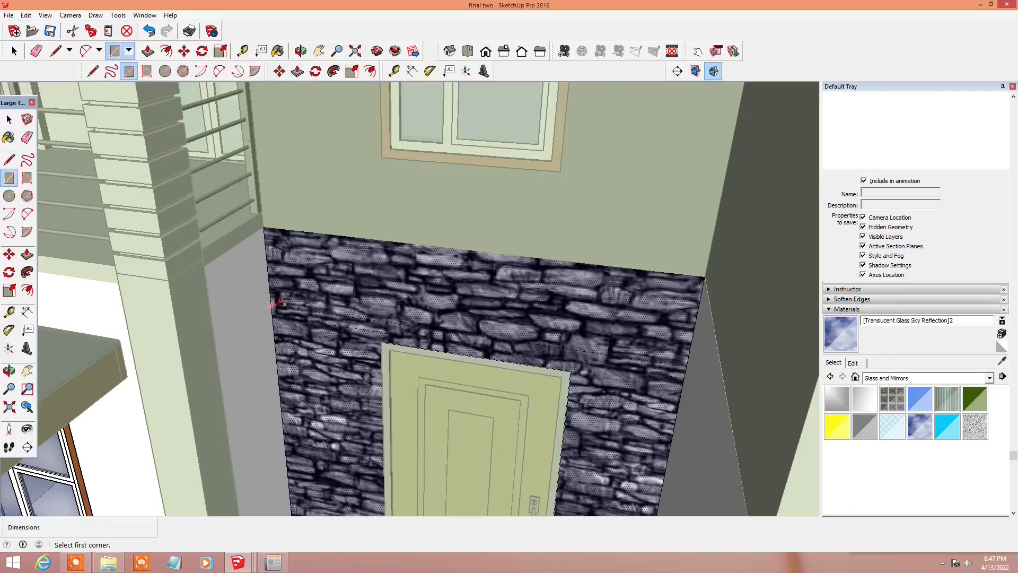
pyautogui.click(691, 364)
# Step: Paint the strip white from the Colors-Named library
pyautogui.press('space')
pyautogui.click(989, 378)
pyautogui.click(882, 421)
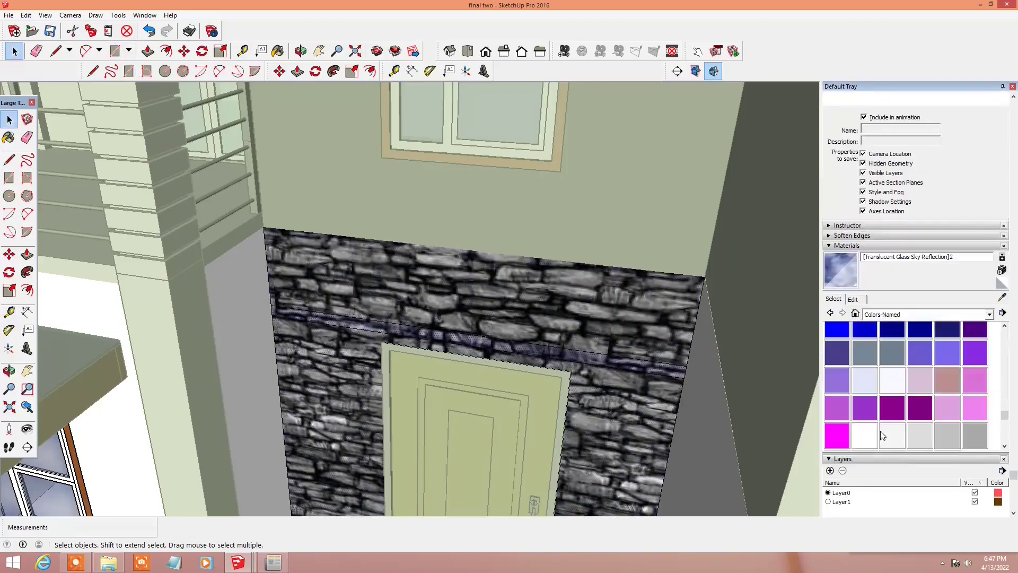
pyautogui.click(865, 435)
pyautogui.click(621, 361)
# Step: Push/Pull the white strip outward into a projecting ledge
pyautogui.press('p')
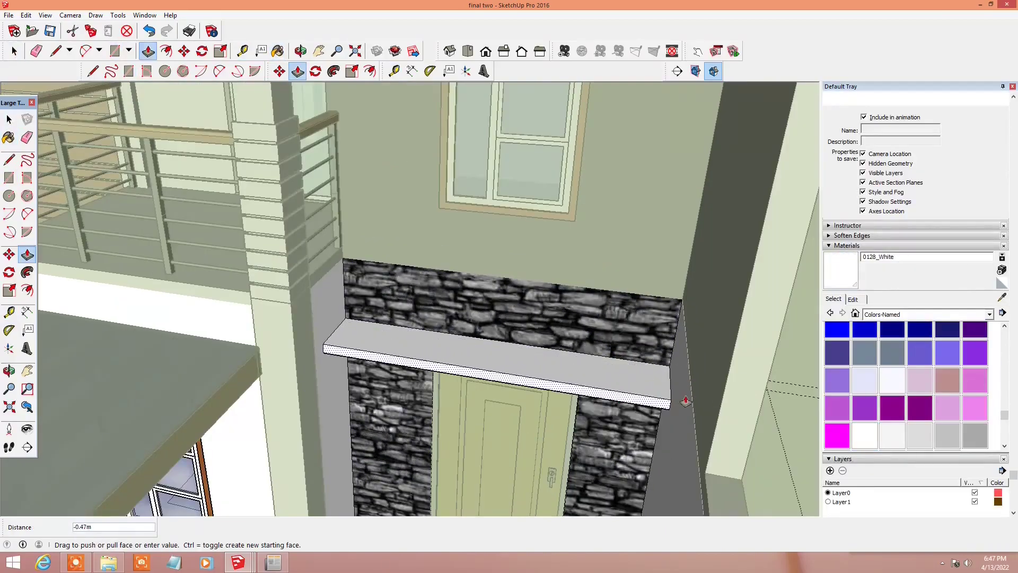
pyautogui.click(686, 402)
pyautogui.scroll(-10, 686, 401)
pyautogui.moveTo(686, 401)
pyautogui.mouseDown(button='middle')
pyautogui.moveTo(689, 271)
pyautogui.moveTo(397, 347)
pyautogui.mouseUp(button='middle')
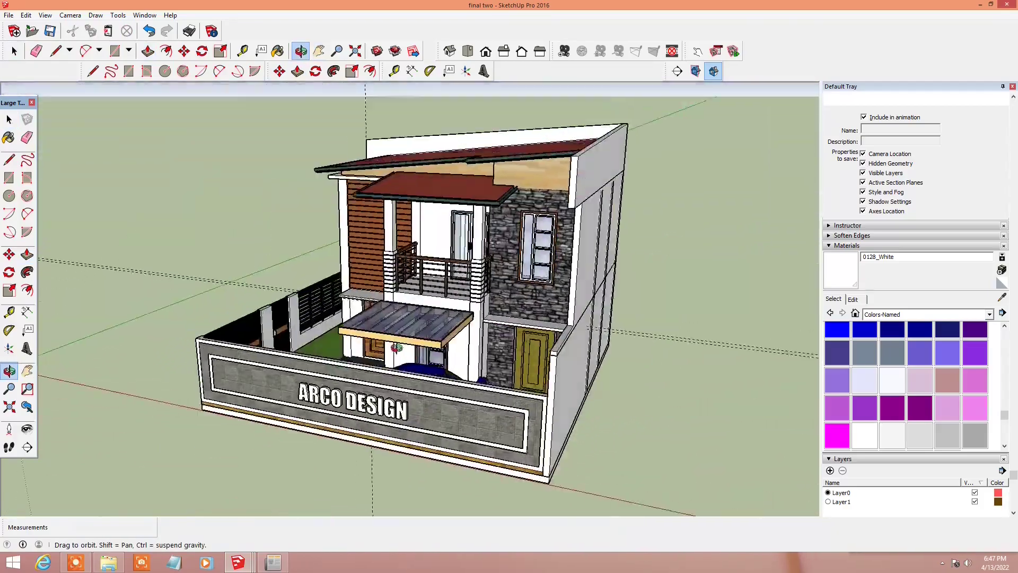
pyautogui.scroll(5, 531, 329)
pyautogui.scroll(3, 291, 359)
# Step: Set Tape Measure guides across the ledge to trim its sides to the doorway
pyautogui.press('t')
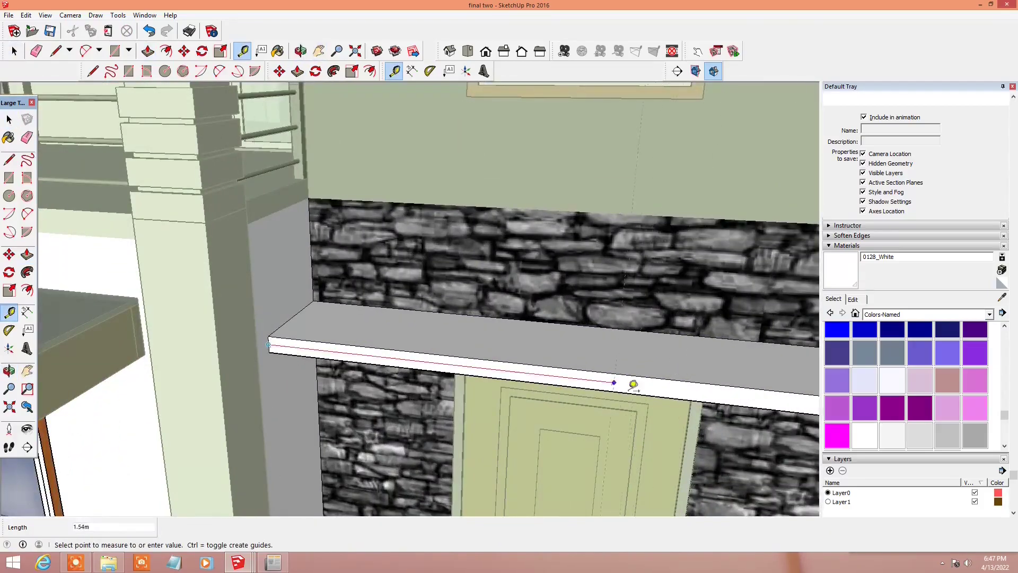
pyautogui.scroll(-2, 633, 384)
pyautogui.click(647, 388)
pyautogui.scroll(-3, 647, 389)
pyautogui.scroll(2, 607, 368)
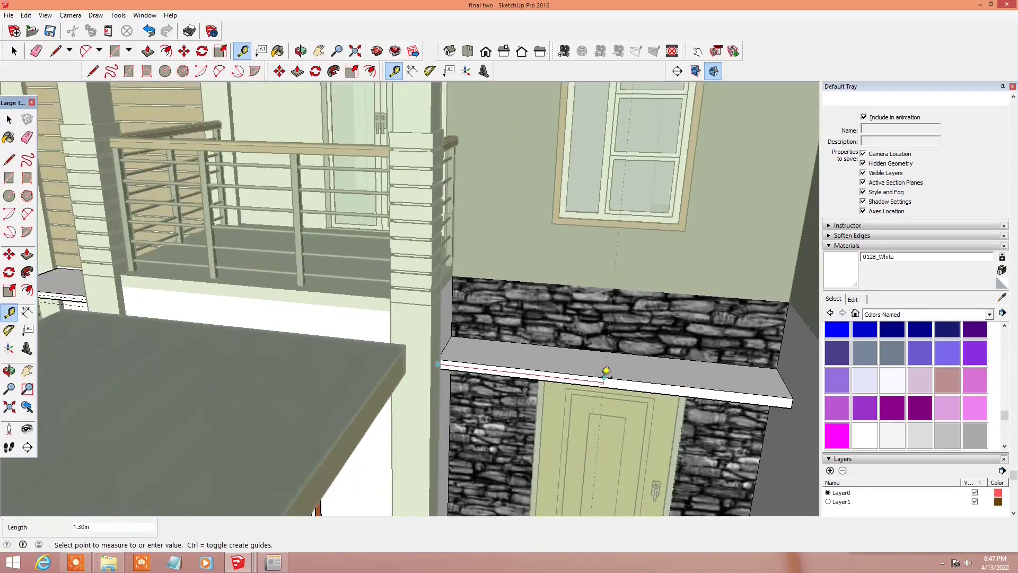
pyautogui.click(607, 368)
pyautogui.scroll(2, 607, 368)
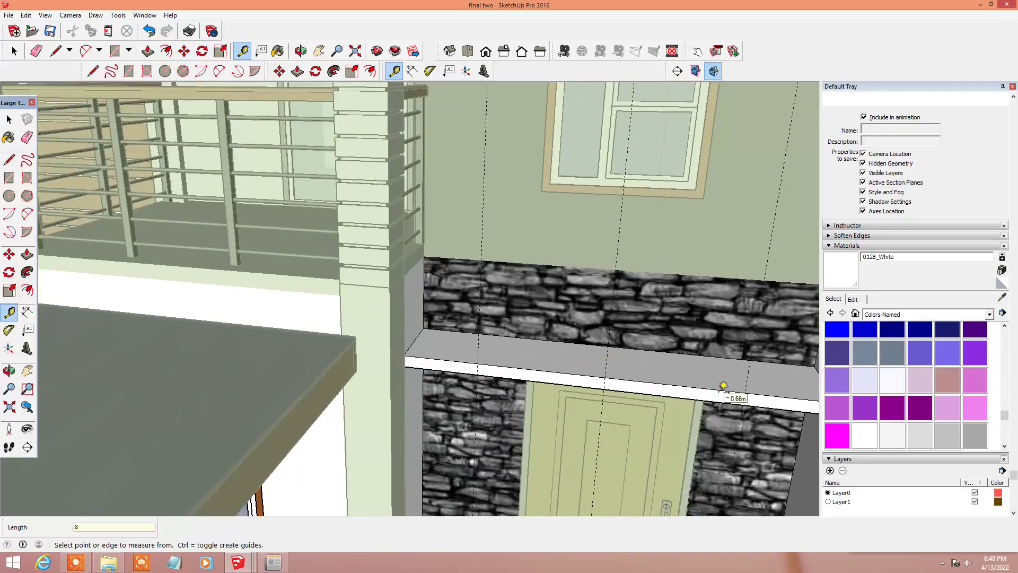
pyautogui.hotkey('ctrl', 'z')
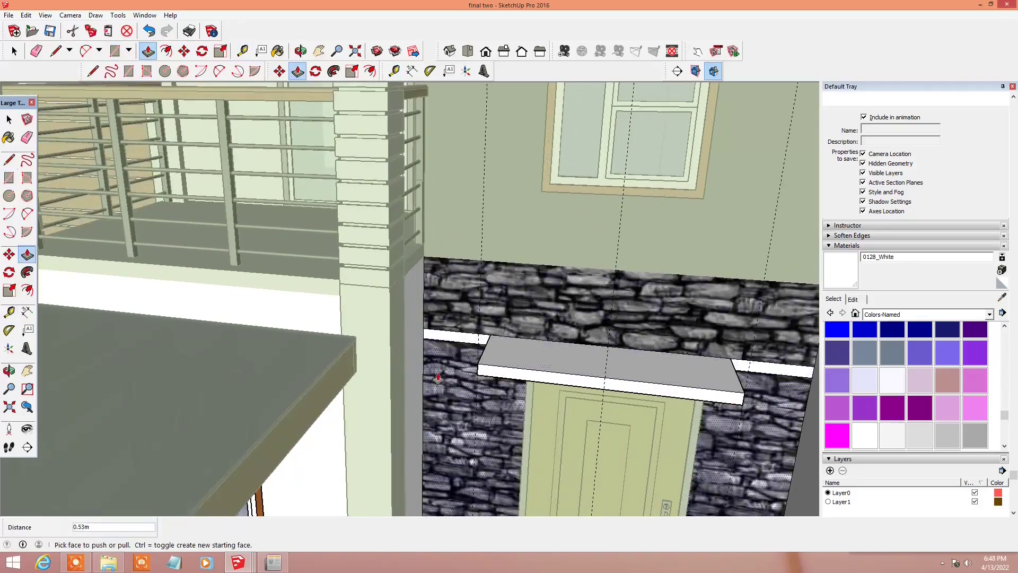
pyautogui.scroll(-10, 790, 380)
pyautogui.moveTo(583, 319); pyautogui.dragTo(532, 283, button='middle')
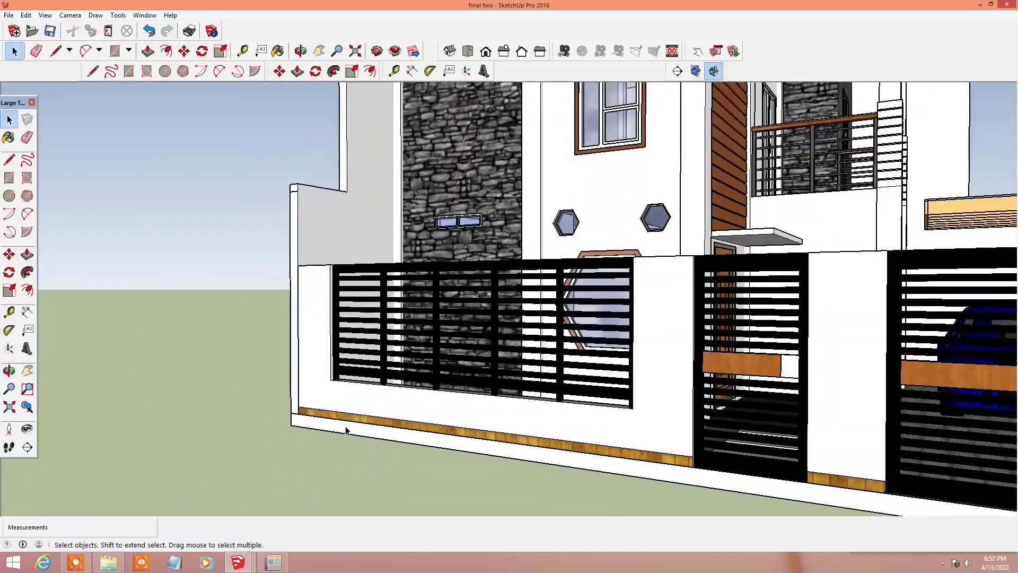
# Step: Draw an edge line along the base of the fence wall
pyautogui.press('l')
pyautogui.click(291, 414)
pyautogui.moveTo(291, 414); pyautogui.dragTo(811, 428, button='middle')
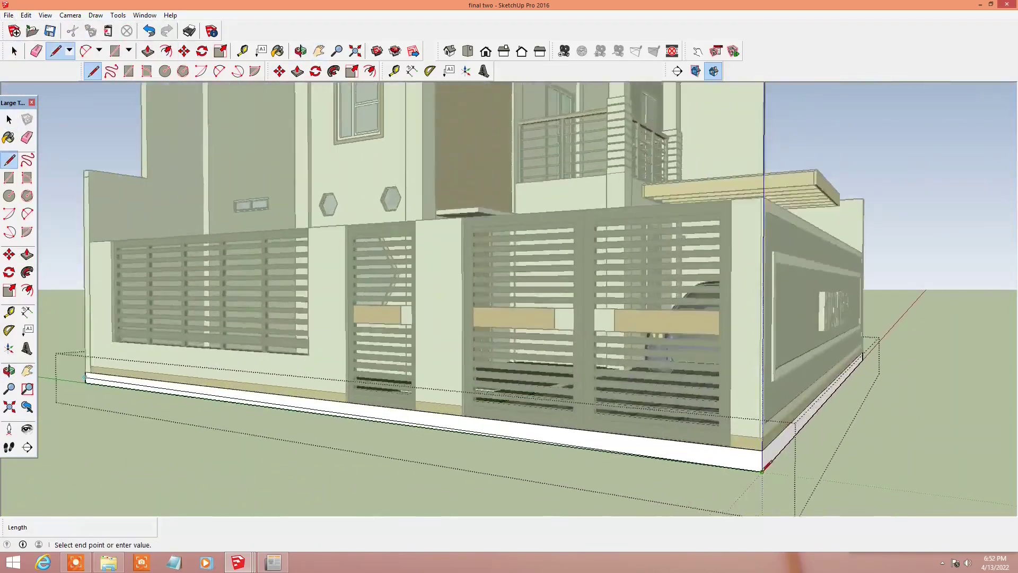
pyautogui.scroll(-5, 812, 429)
pyautogui.moveTo(742, 403); pyautogui.dragTo(666, 389, button='middle')
pyautogui.scroll(5, 666, 389)
pyautogui.write('10.00m')
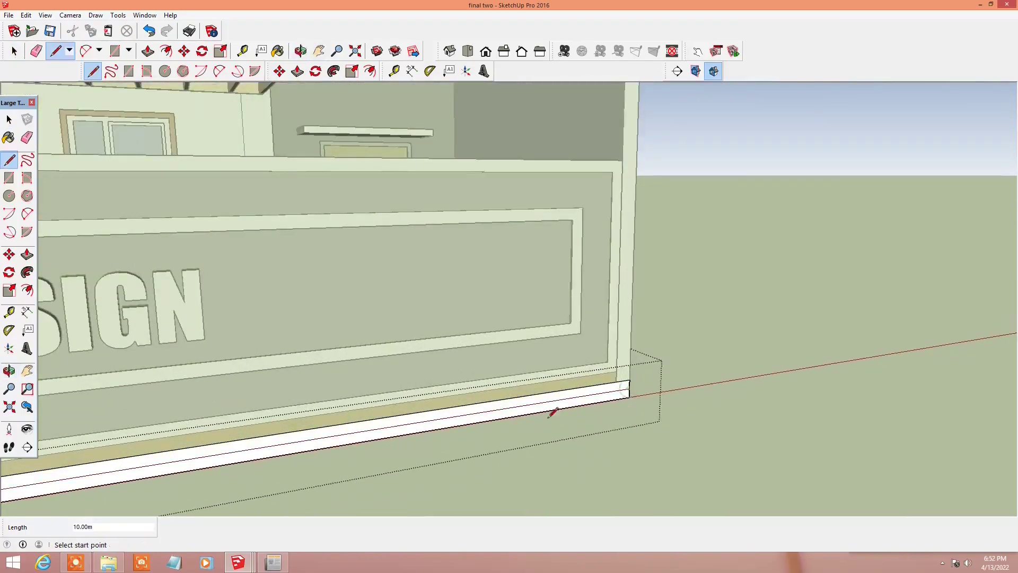
pyautogui.click(556, 411)
pyautogui.scroll(-5, 372, 427)
pyautogui.moveTo(371, 427); pyautogui.dragTo(341, 472, button='middle')
pyautogui.scroll(3, 341, 472)
pyautogui.scroll(-5, 101, 495)
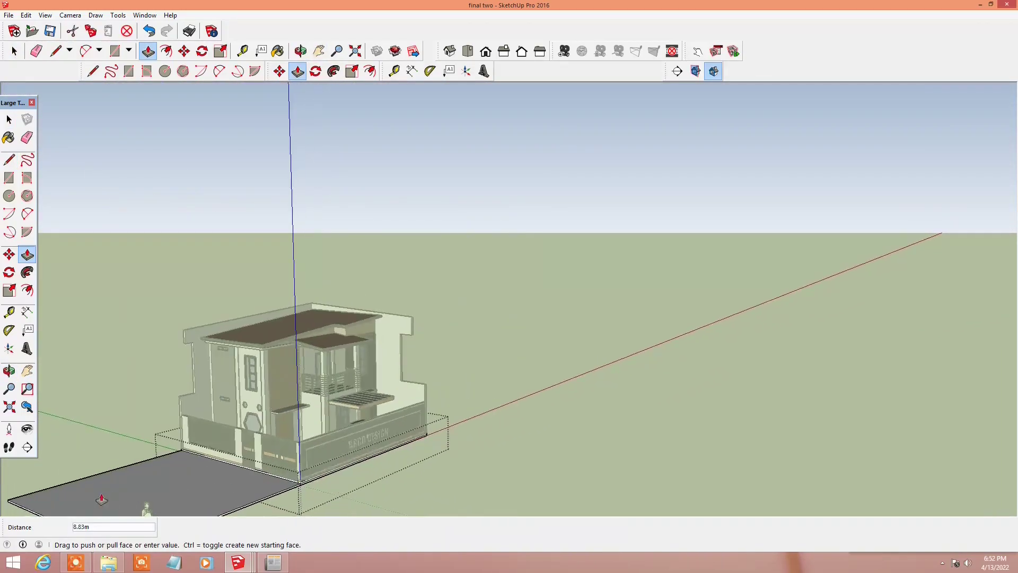
pyautogui.scroll(4, 100, 495)
# Step: Pull the grey road face out from the fence into a slab
pyautogui.keyDown('shift'); pyautogui.moveTo(101, 495); pyautogui.dragTo(392, 384, button='middle'); pyautogui.keyUp('shift')
pyautogui.scroll(2, 257, 429)
pyautogui.moveTo(257, 429); pyautogui.dragTo(695, 412, button='middle')
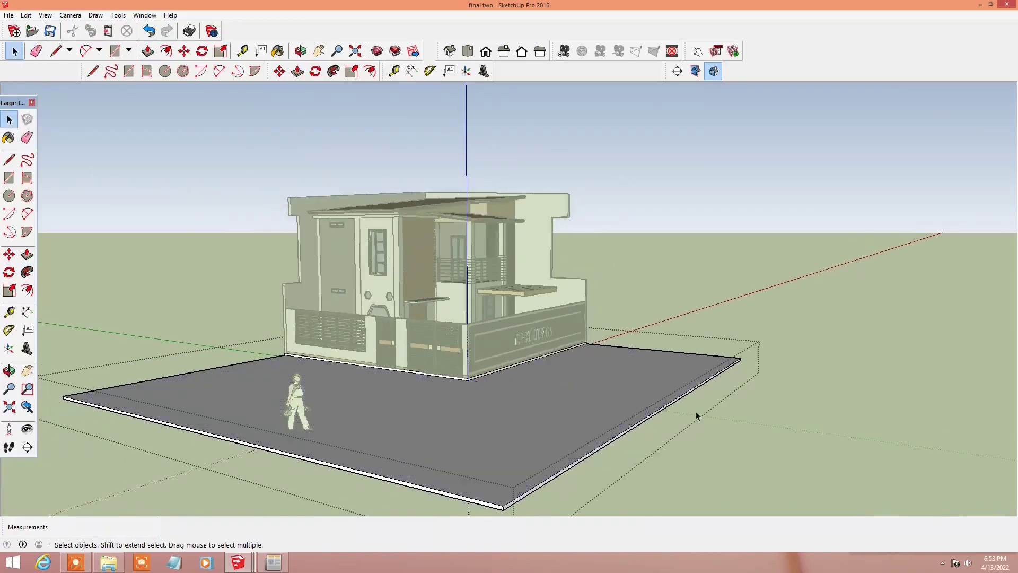
pyautogui.scroll(5, 480, 425)
pyautogui.scroll(5, 480, 424)
pyautogui.scroll(5, 318, 371)
# Step: Paste the tree and place it on the side lawn strip by the door
pyautogui.press('space')
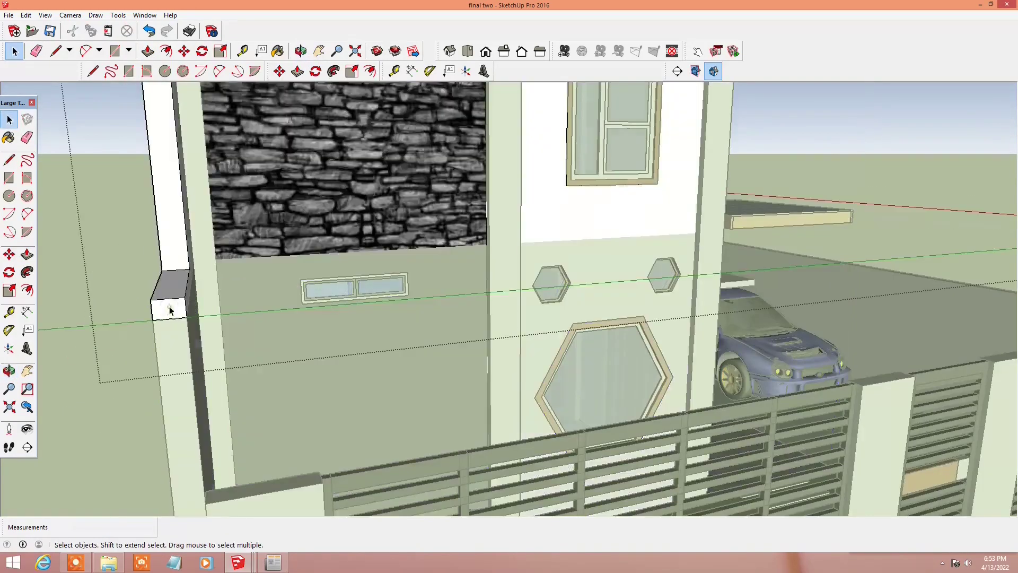
pyautogui.scroll(-3, 170, 321)
pyautogui.rightClick(155, 319)
pyautogui.scroll(-10, 318, 345)
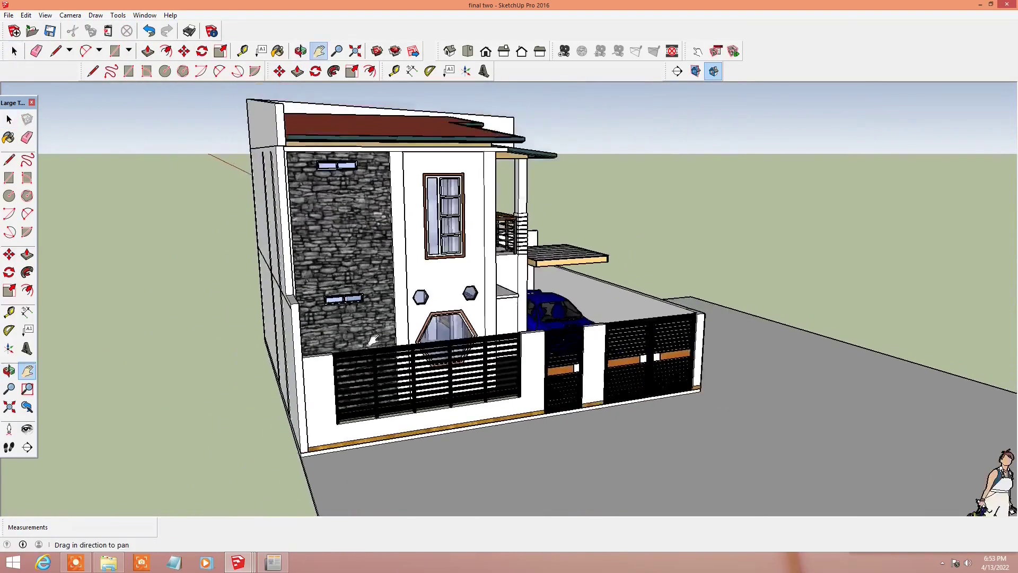
pyautogui.moveTo(525, 281)
pyautogui.keyDown('shift'); pyautogui.mouseDown(button='middle')
pyautogui.moveTo(663, 287)
pyautogui.moveTo(716, 265)
pyautogui.mouseUp(button='middle'); pyautogui.keyUp('shift')
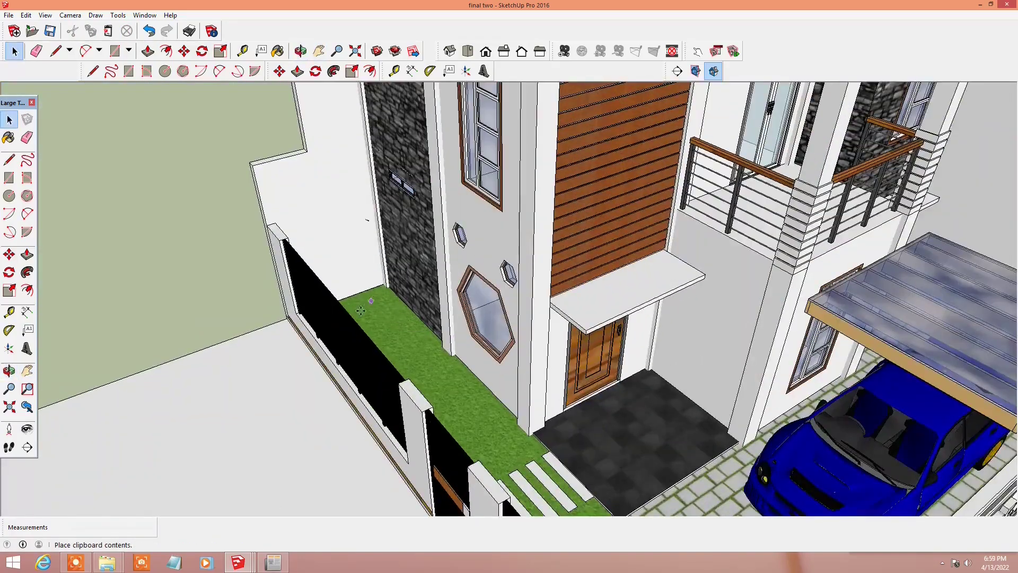
pyautogui.click(361, 310)
pyautogui.press('m')
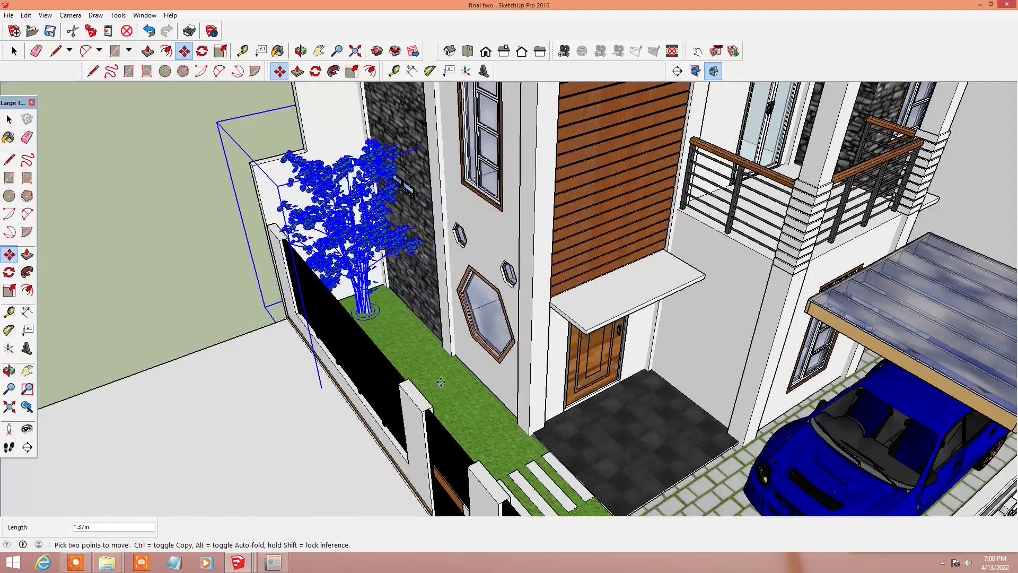
# Step: Orbit to a frontal view of the house and close the Default Tray panel
pyautogui.press('space')
pyautogui.scroll(-5, 435, 375)
pyautogui.moveTo(435, 375); pyautogui.dragTo(554, 373, button='middle')
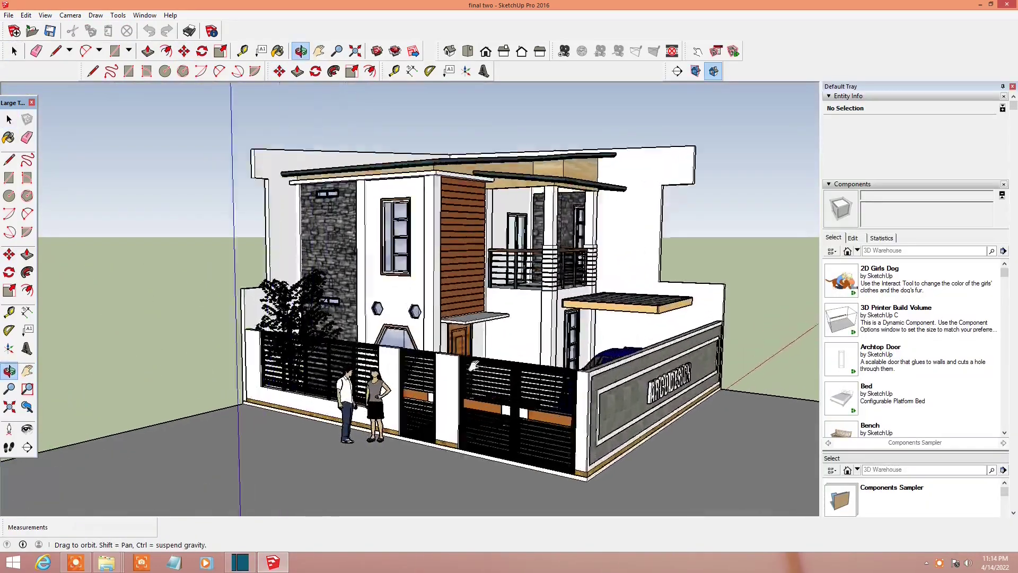
pyautogui.press('o')
pyautogui.moveTo(519, 415); pyautogui.dragTo(1010, 87)
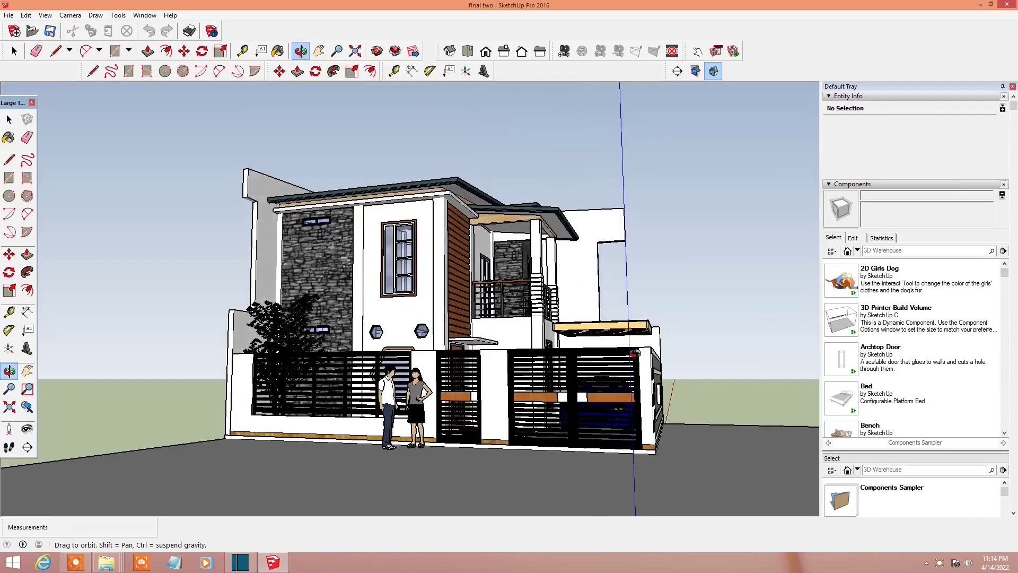
pyautogui.click(1012, 86)
pyautogui.moveTo(574, 295)
pyautogui.mouseDown()
pyautogui.moveTo(611, 344)
pyautogui.moveTo(563, 360)
pyautogui.mouseUp()
pyautogui.press('h')
pyautogui.press('o')
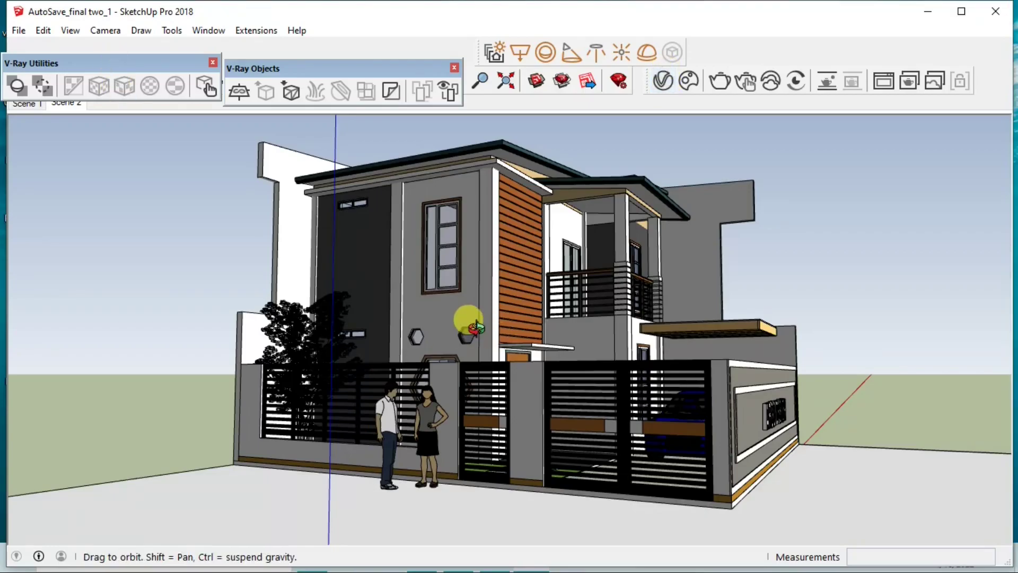
pyautogui.moveTo(474, 327)
pyautogui.mouseDown()
pyautogui.moveTo(471, 302)
pyautogui.moveTo(400, 311)
pyautogui.moveTo(444, 321)
pyautogui.mouseUp()
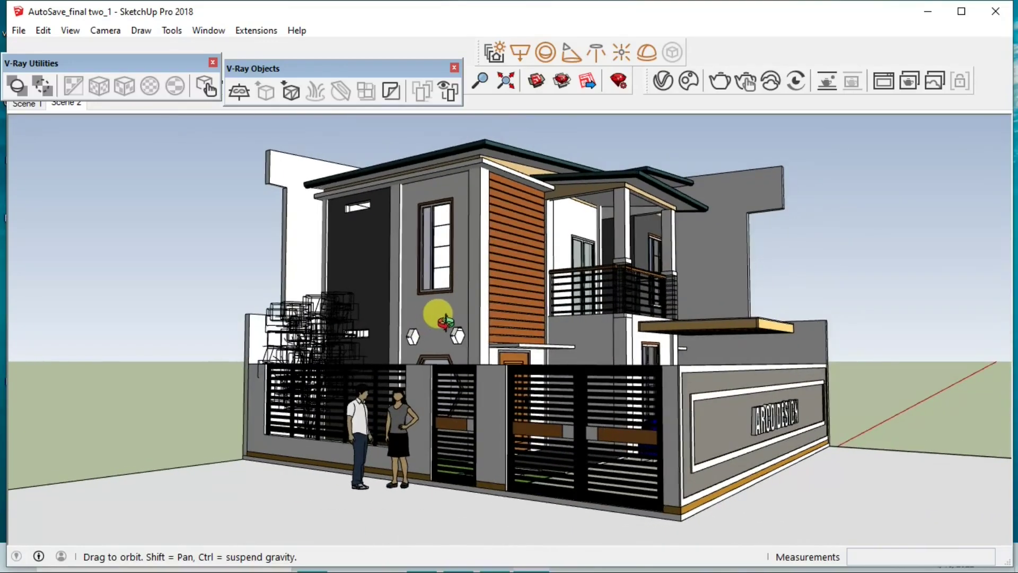